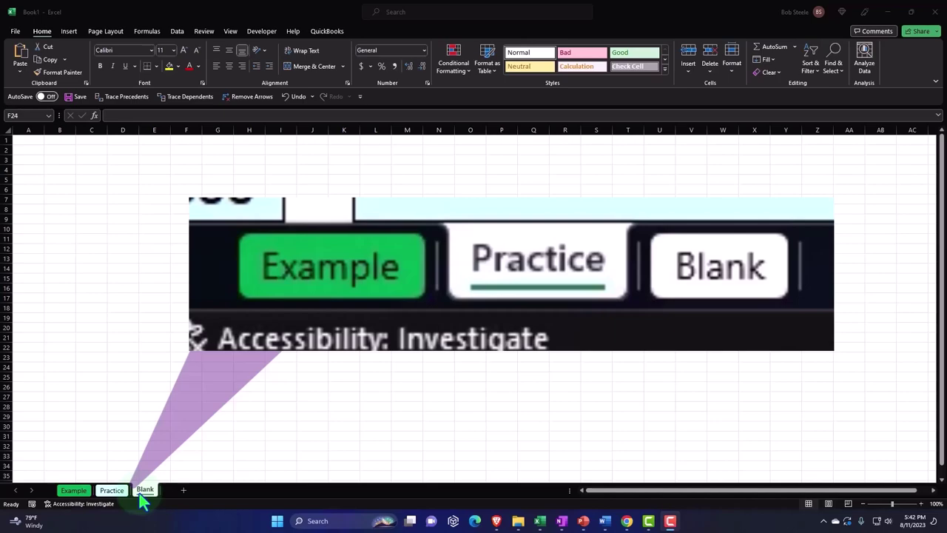
Step: Return to the Blank sheet and select all of its cells
{"action": "left_click", "coordinate": [74, 493]}
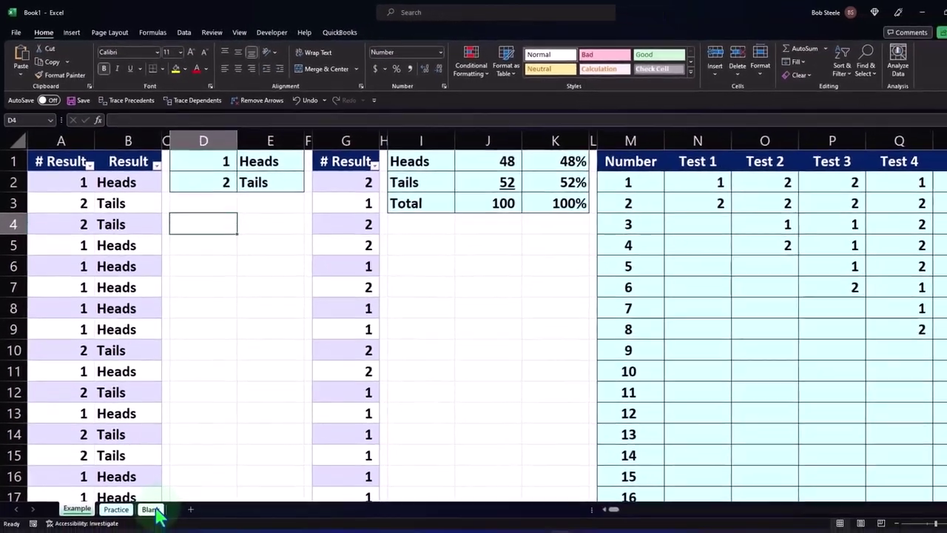
{"action": "left_click", "coordinate": [156, 510]}
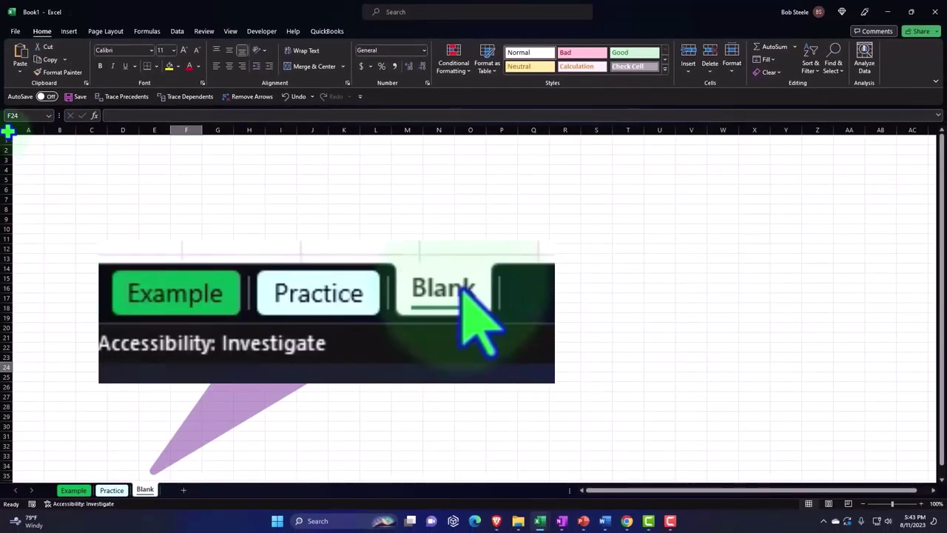
{"action": "left_click", "coordinate": [8, 132]}
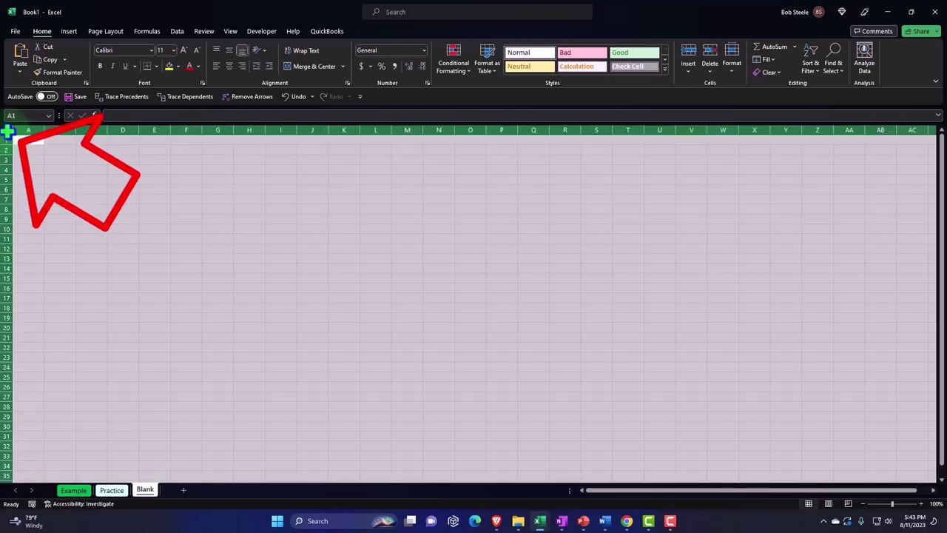
Step: Format all cells as Currency with no symbol, 0 decimals and red parenthesized negatives
{"action": "right_click", "coordinate": [123, 202]}
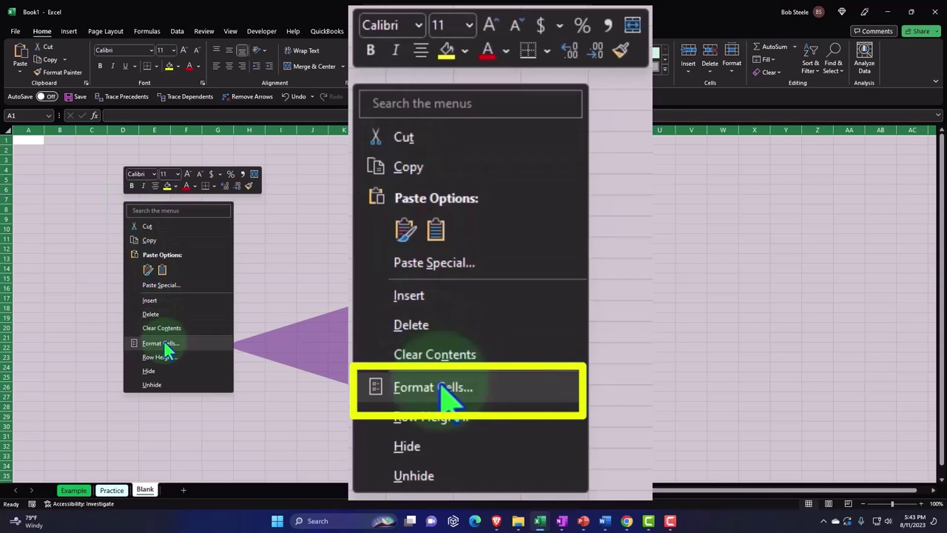
{"action": "left_click", "coordinate": [165, 342]}
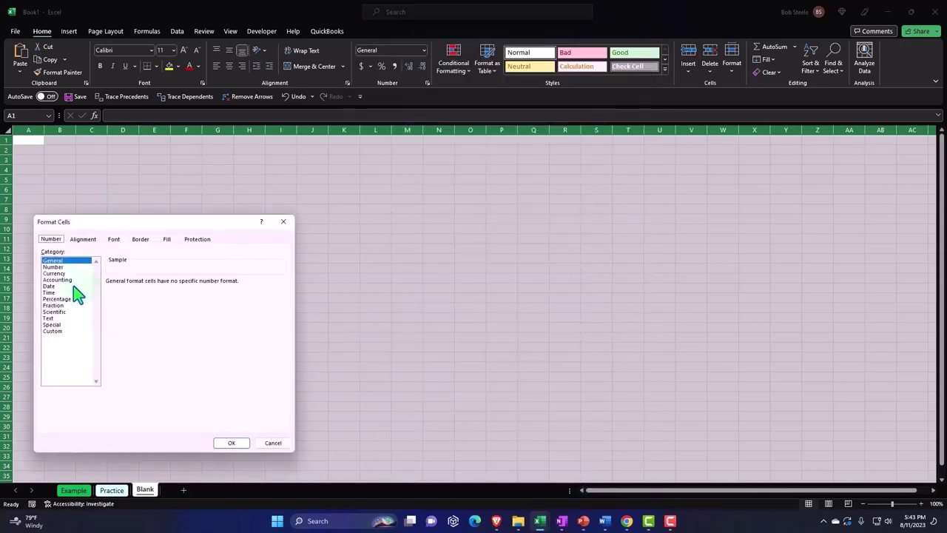
{"action": "left_click", "coordinate": [57, 274]}
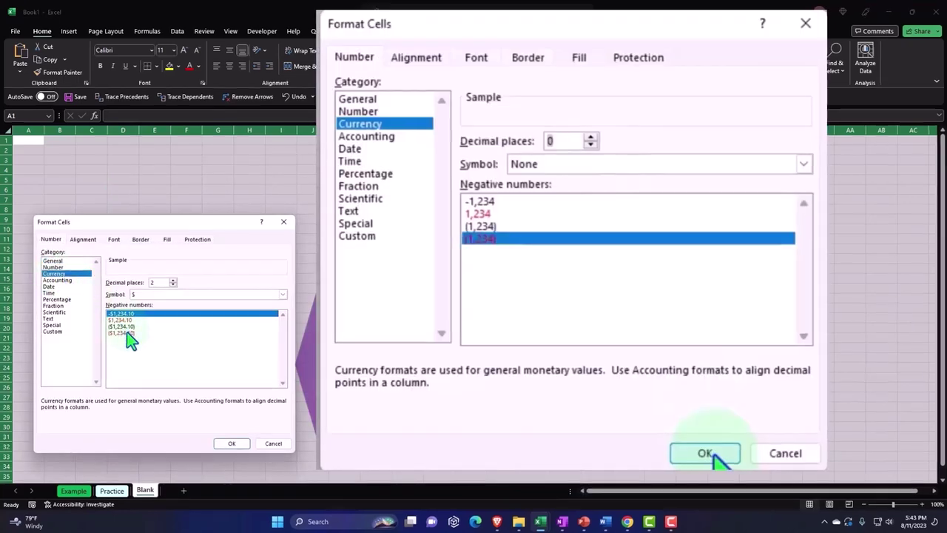
{"action": "left_click", "coordinate": [126, 332]}
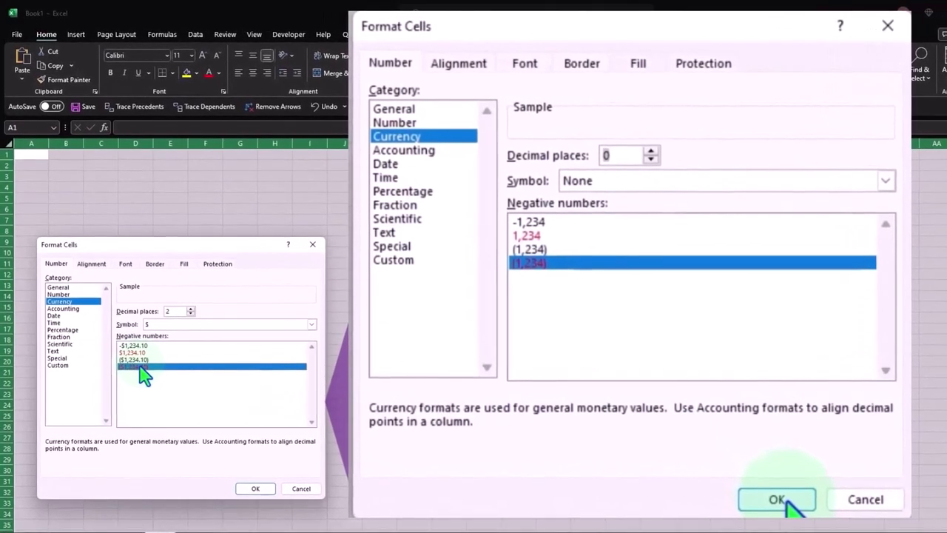
{"action": "left_click", "coordinate": [311, 324]}
{"action": "left_click", "coordinate": [301, 334]}
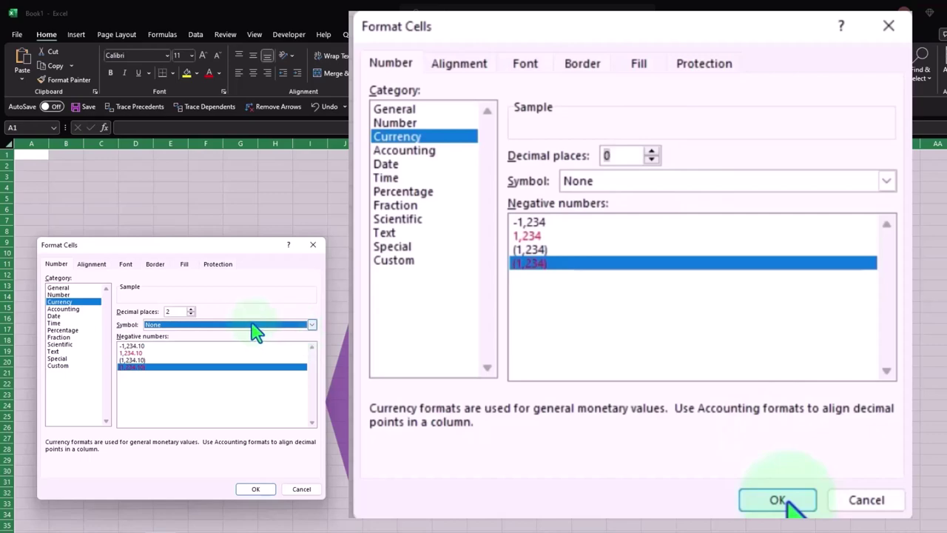
{"action": "left_click", "coordinate": [190, 314]}
{"action": "left_click", "coordinate": [190, 314]}
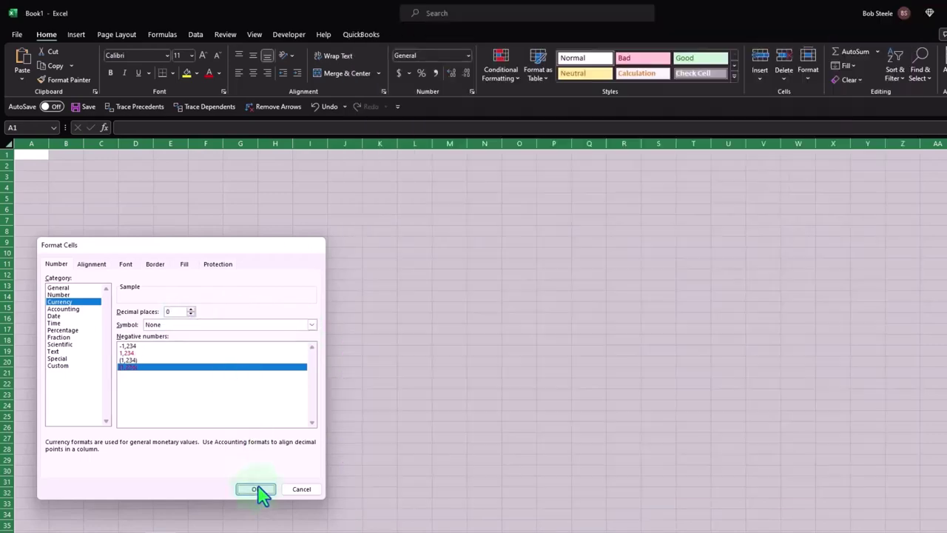
{"action": "left_click", "coordinate": [255, 488]}
{"action": "left_click", "coordinate": [223, 347]}
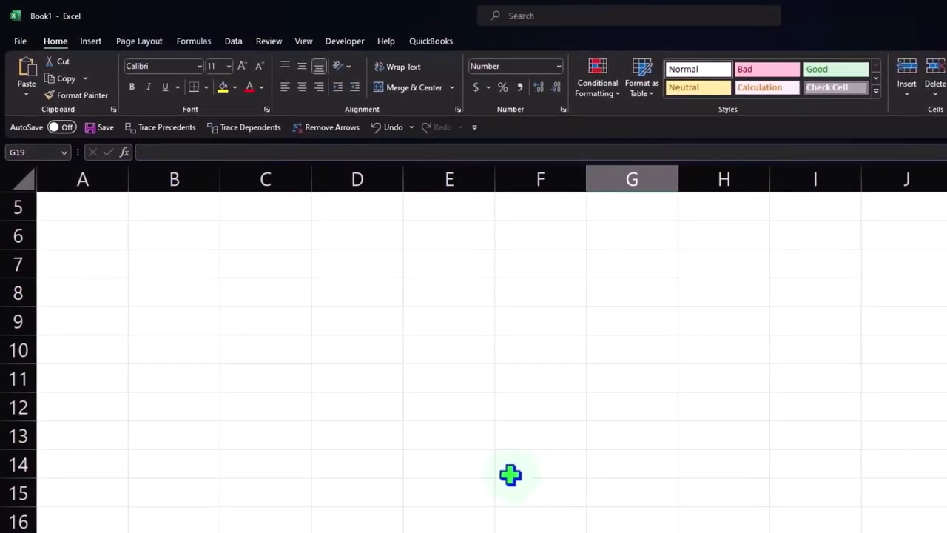
{"action": "scroll", "coordinate": [507, 474], "scroll_direction": "up", "scroll_amount": 1}
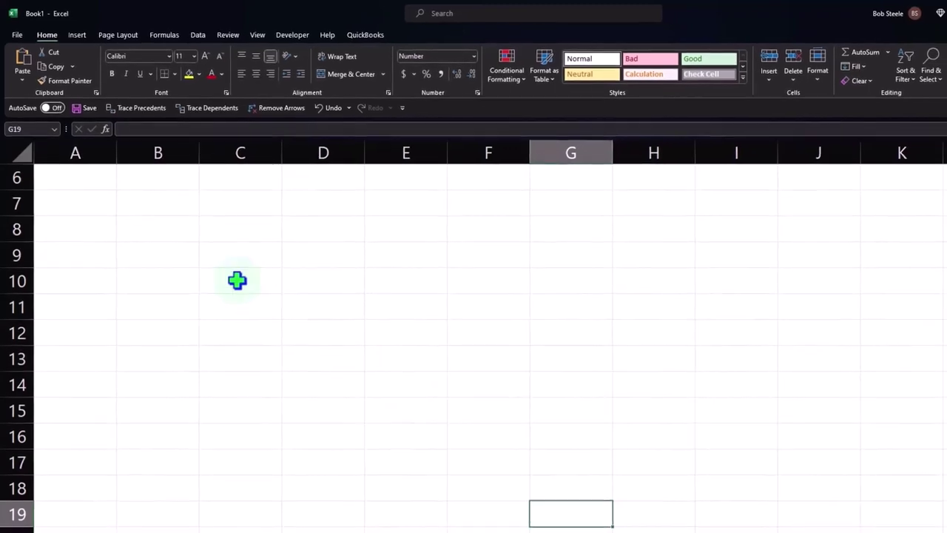
{"action": "left_click", "coordinate": [81, 182]}
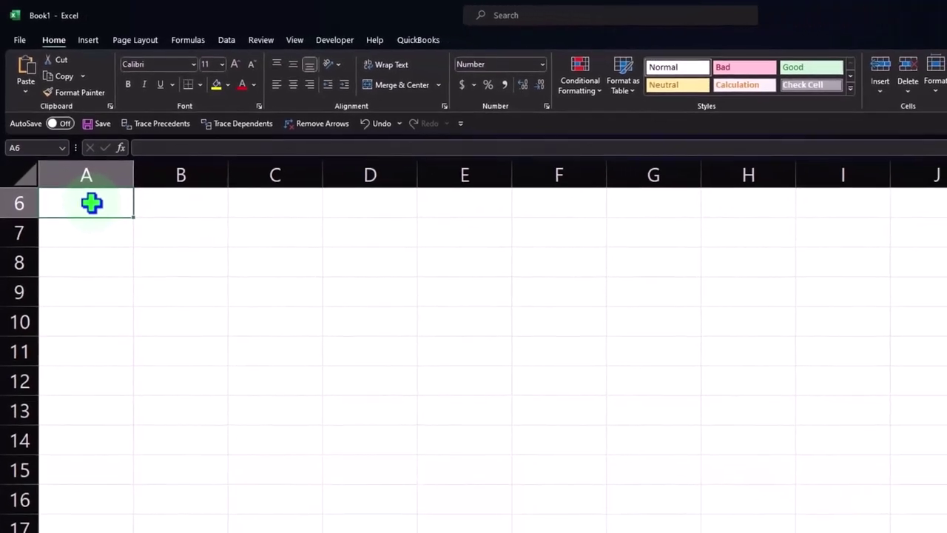
Step: Enter the heading Rand in A6 and =RANDBETWEEN(1,2) in A7
{"action": "type", "text": "Rand"}
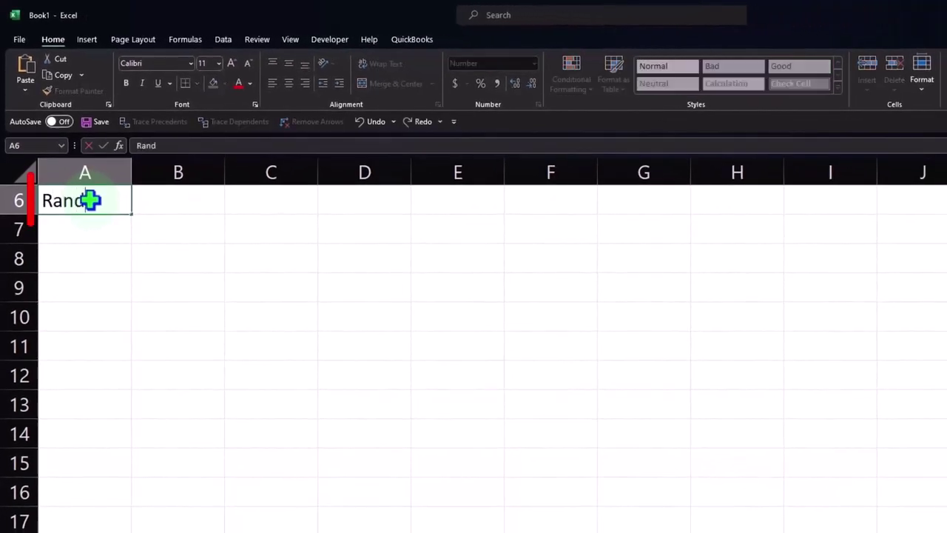
{"action": "key", "text": "Return"}
{"action": "type", "text": "="}
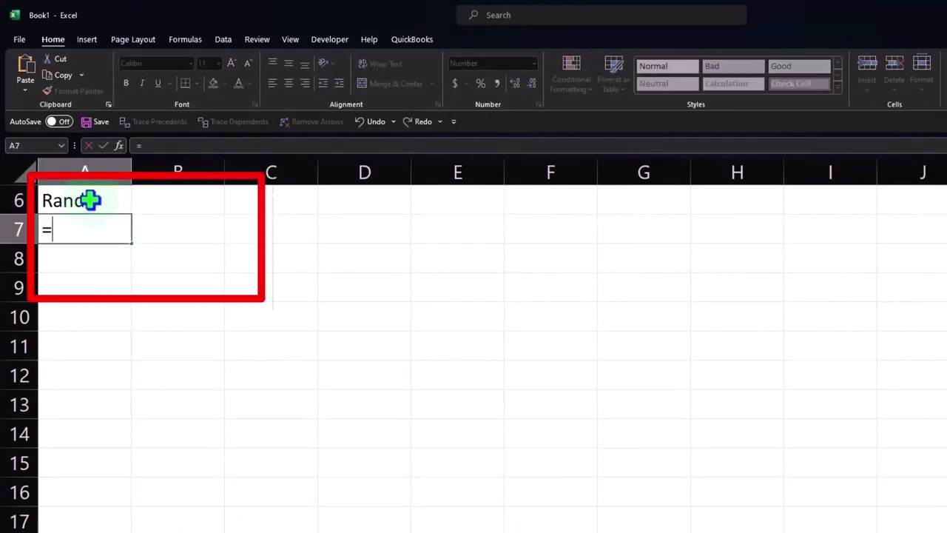
{"action": "type", "text": "rand"}
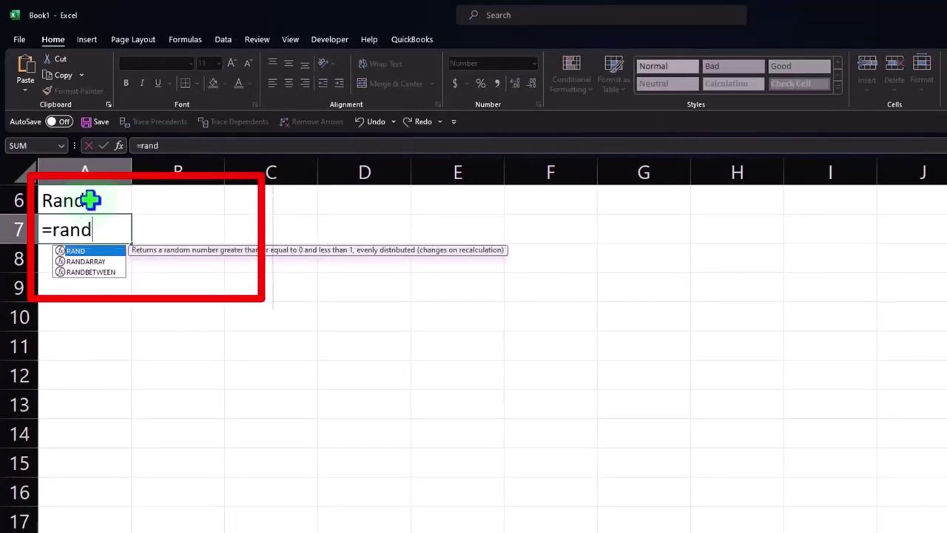
{"action": "double_click", "coordinate": [100, 271]}
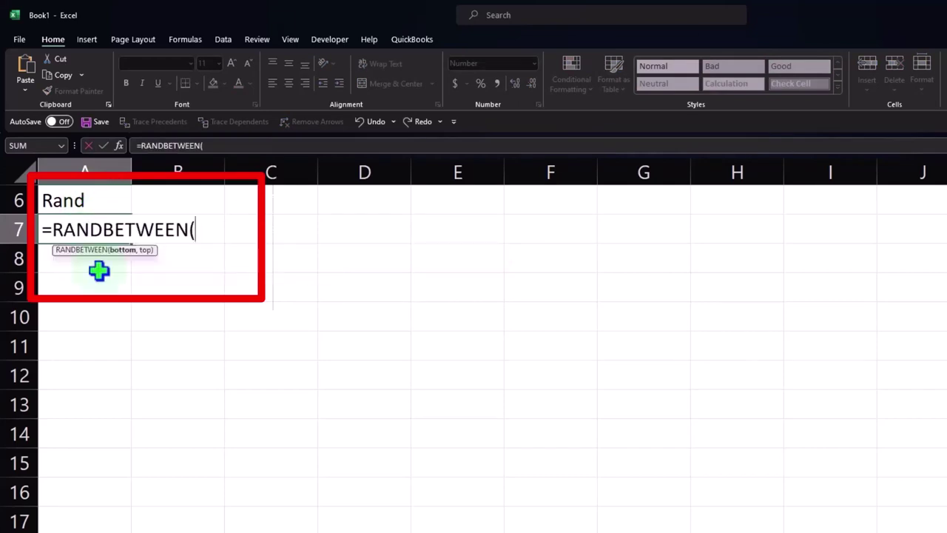
{"action": "type", "text": "1"}
{"action": "type", "text": ",2"}
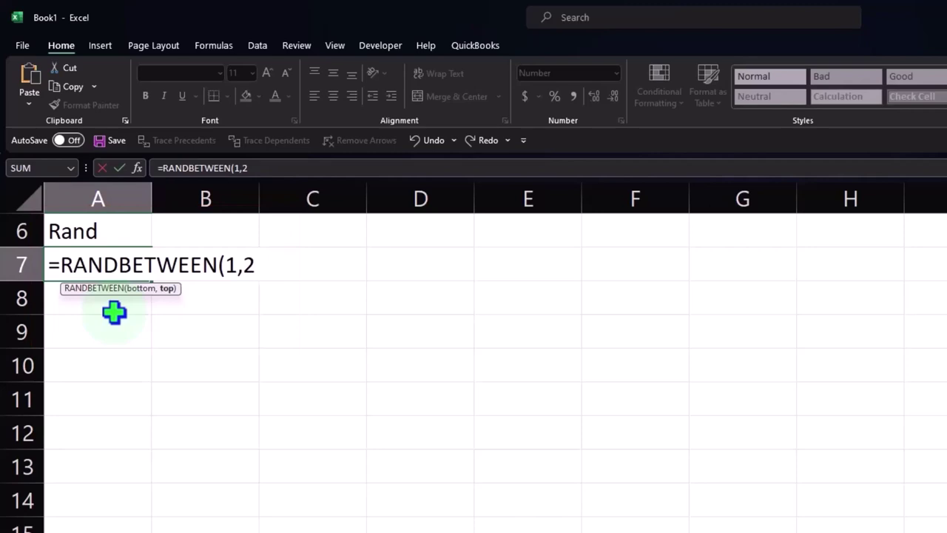
{"action": "key", "text": "Return"}
Step: Increase the decimal places shown in A7
{"action": "left_click", "coordinate": [137, 267]}
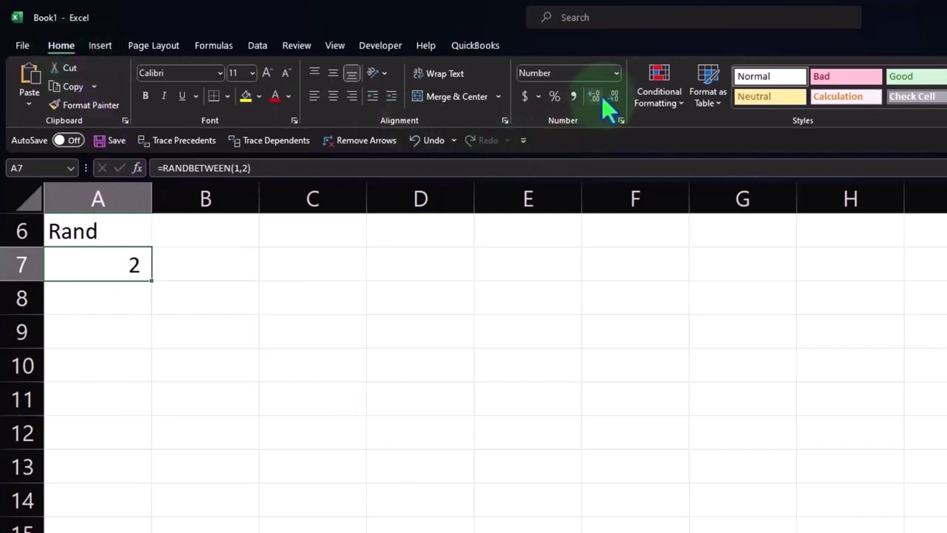
{"action": "left_click", "coordinate": [600, 96]}
{"action": "left_click", "coordinate": [598, 95]}
{"action": "left_click", "coordinate": [599, 95]}
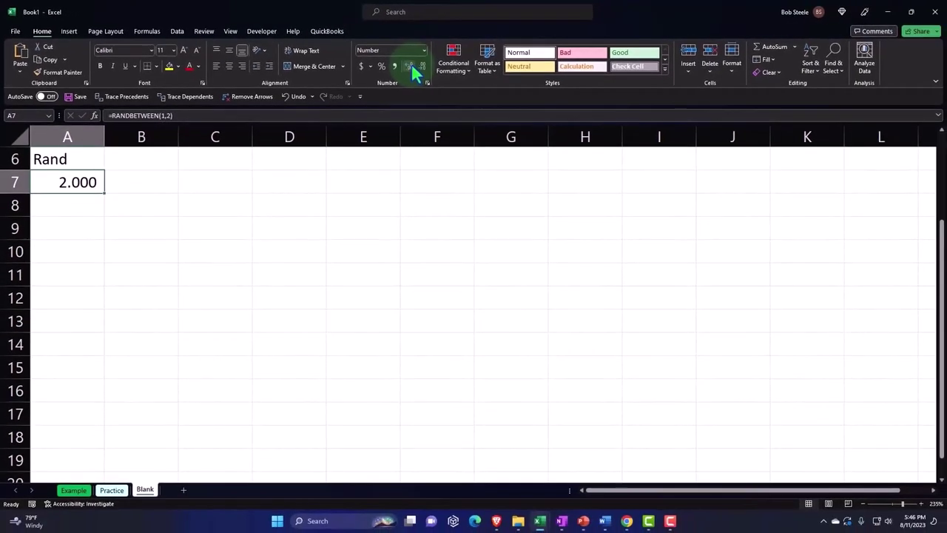
Step: Remove A7's decimal places and fill the random formula down to A14
{"action": "left_click", "coordinate": [421, 67]}
{"action": "left_click", "coordinate": [421, 66]}
{"action": "left_click", "coordinate": [421, 66]}
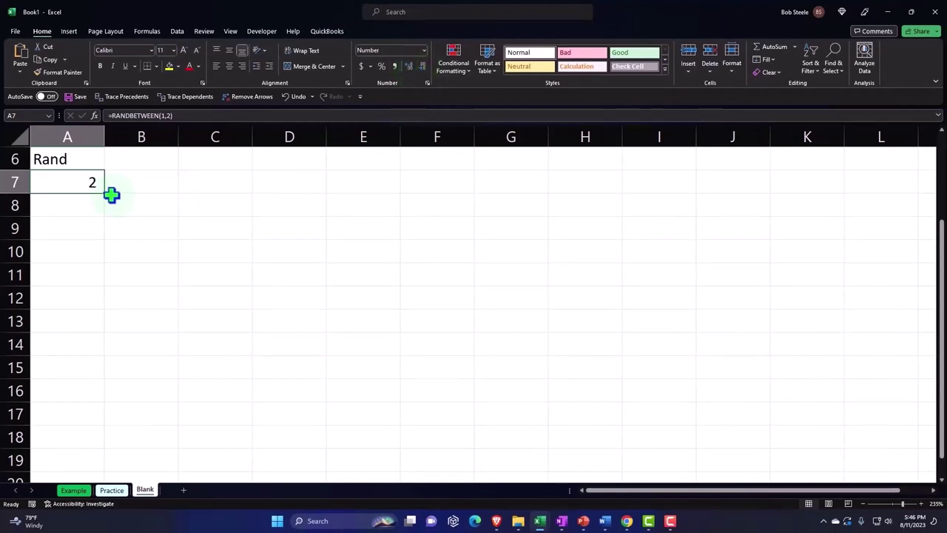
{"action": "left_click_drag", "start_coordinate": [111, 195], "coordinate": [89, 348]}
Step: Delete empty rows 1–5 so Rand heads column A, then select the whole sheet
{"action": "scroll", "coordinate": [82, 347], "scroll_direction": "up", "scroll_amount": 2}
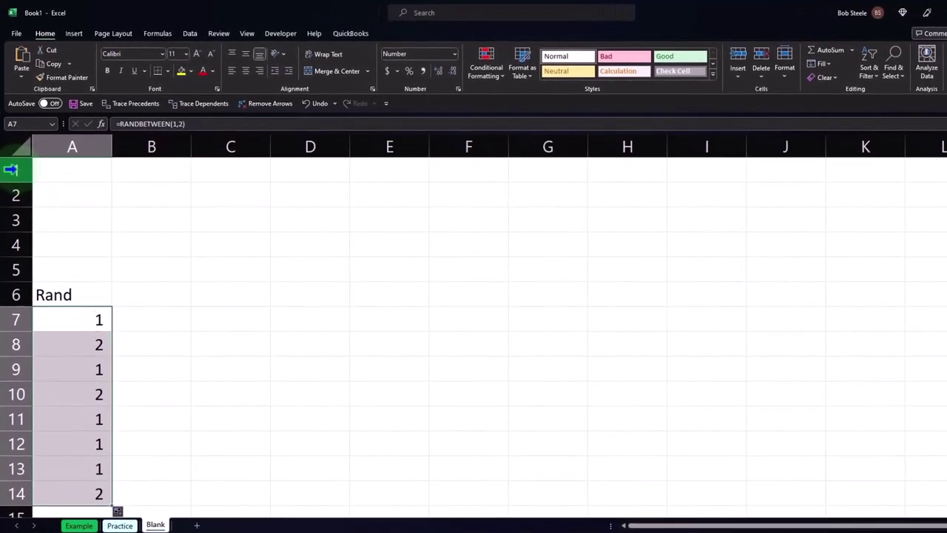
{"action": "left_click_drag", "start_coordinate": [10, 170], "coordinate": [6, 267]}
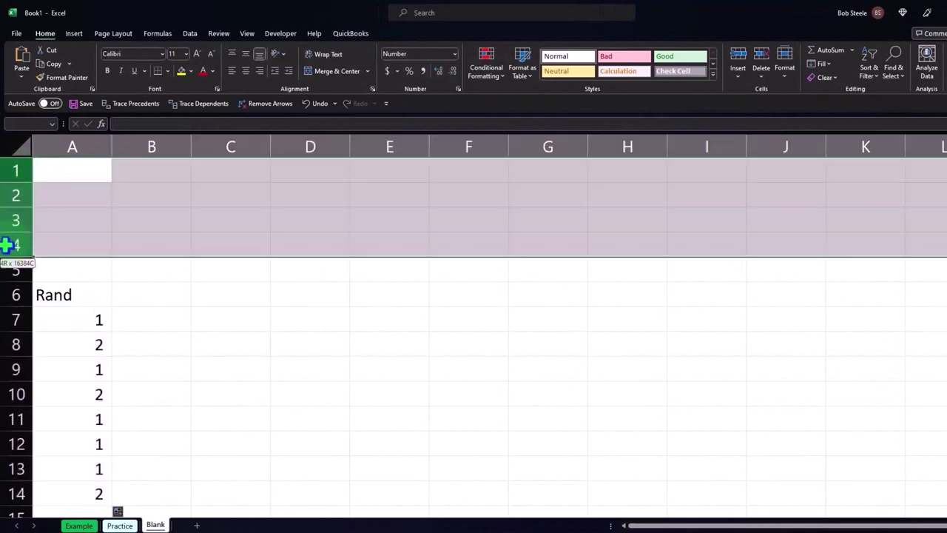
{"action": "right_click", "coordinate": [104, 229]}
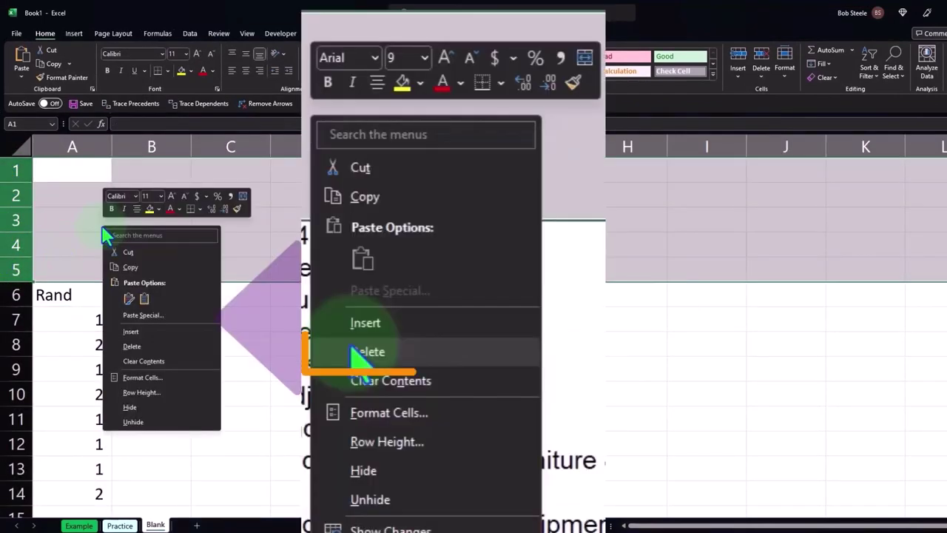
{"action": "left_click", "coordinate": [126, 346]}
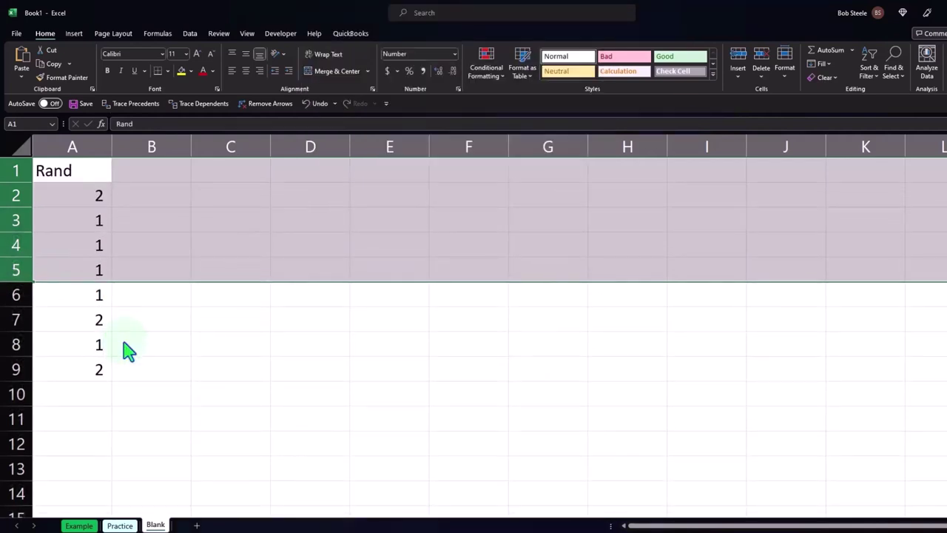
{"action": "left_click", "coordinate": [17, 148]}
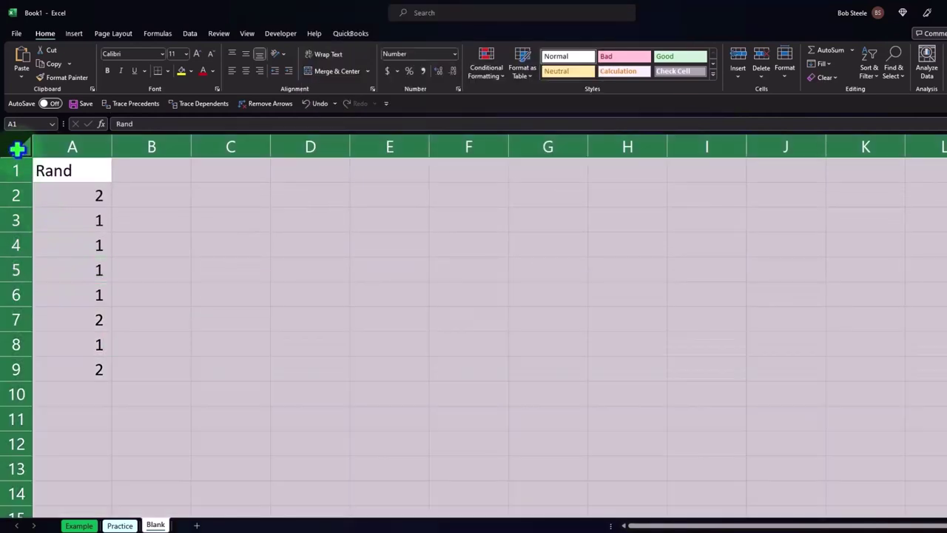
{"action": "left_click", "coordinate": [45, 34]}
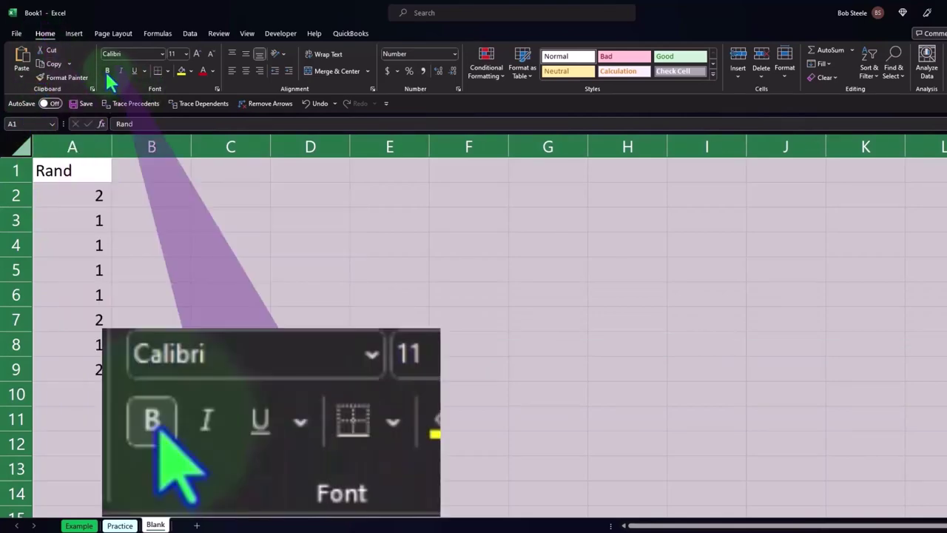
Step: Bold the whole sheet and fill the RANDBETWEEN formula down column A to row 100
{"action": "left_click", "coordinate": [107, 72]}
{"action": "left_click", "coordinate": [144, 317]}
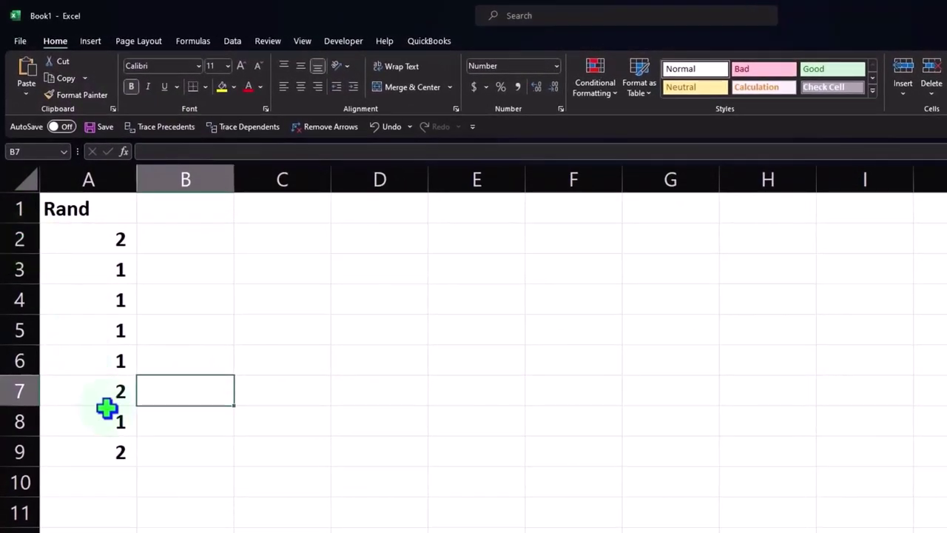
{"action": "left_click", "coordinate": [120, 455]}
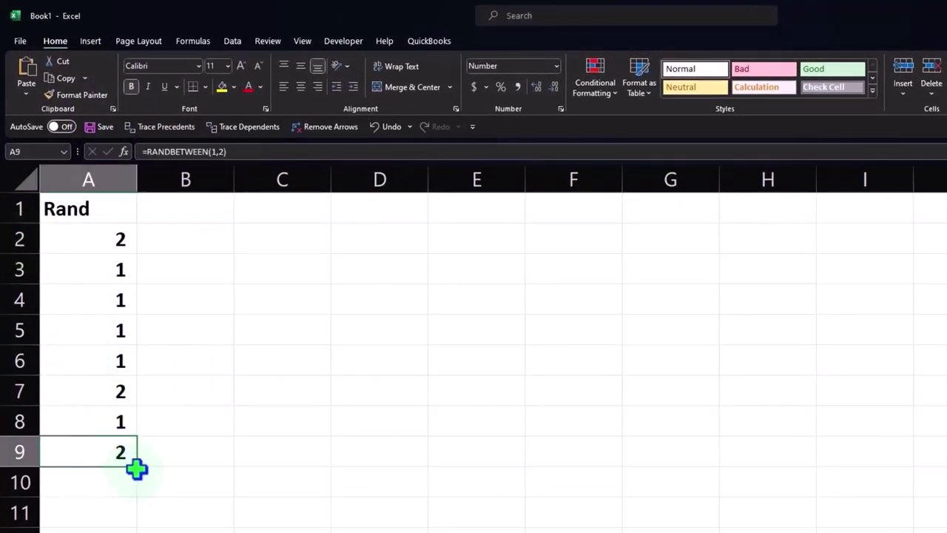
{"action": "left_click_drag", "start_coordinate": [136, 465], "coordinate": [136, 529]}
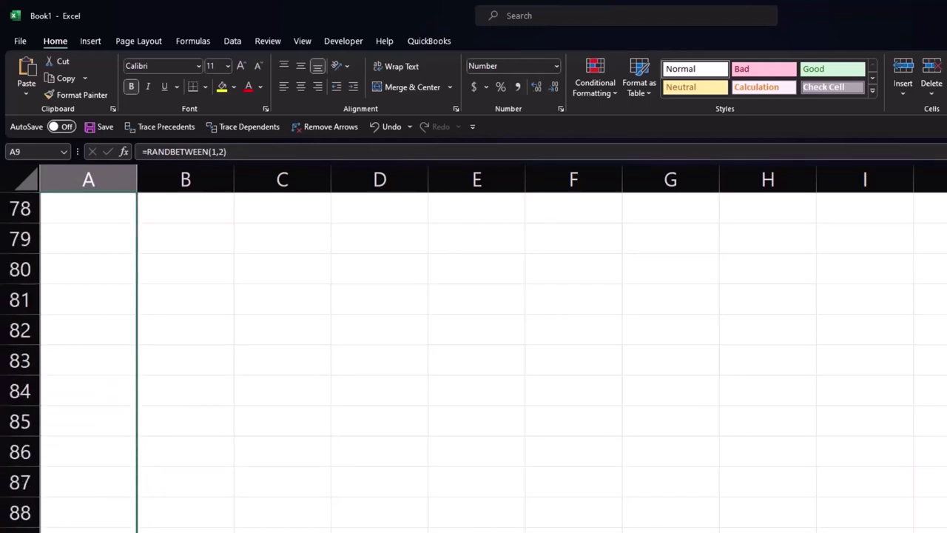
{"action": "mouse_move", "coordinate": [136, 530]}
{"action": "left_mouse_down"}
{"action": "mouse_move", "coordinate": [69, 317]}
{"action": "mouse_move", "coordinate": [69, 285]}
{"action": "left_mouse_up"}
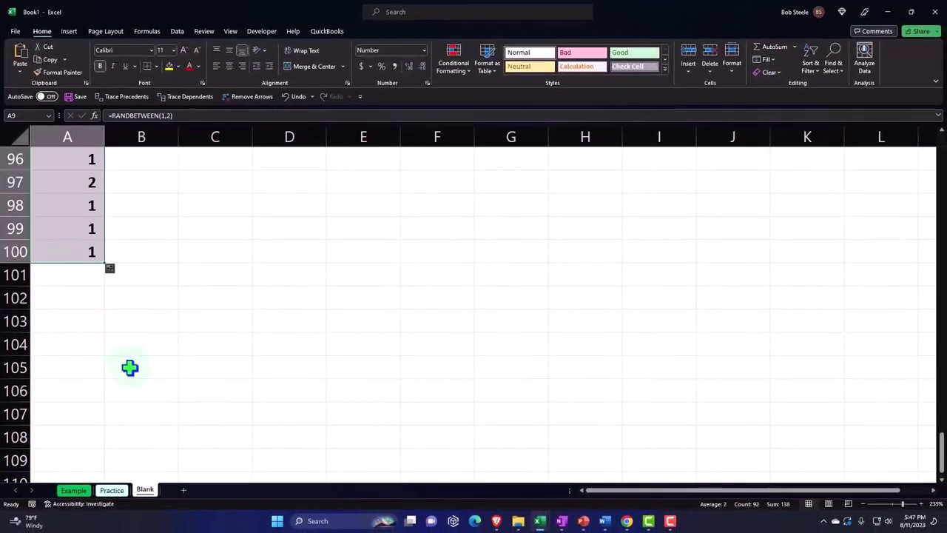
Step: Re-commit the formulas in A5, A3 and A4 to regenerate the coin flips
{"action": "scroll", "coordinate": [129, 367], "scroll_direction": "up", "scroll_amount": 5}
{"action": "scroll", "coordinate": [128, 367], "scroll_direction": "up", "scroll_amount": 5}
{"action": "scroll", "coordinate": [130, 367], "scroll_direction": "up", "scroll_amount": 8}
{"action": "scroll", "coordinate": [130, 368], "scroll_direction": "up", "scroll_amount": 11}
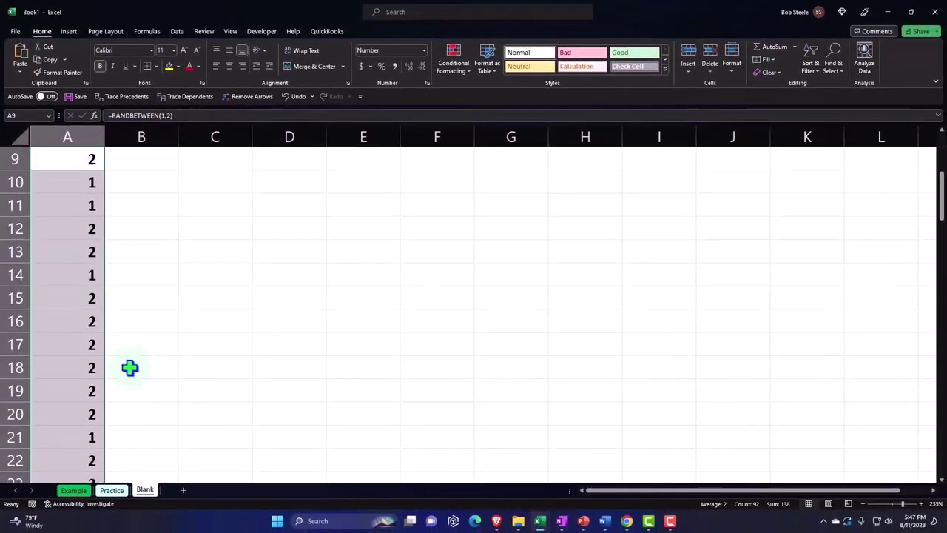
{"action": "scroll", "coordinate": [130, 368], "scroll_direction": "up", "scroll_amount": 3}
{"action": "left_click", "coordinate": [82, 256]}
{"action": "double_click", "coordinate": [81, 256]}
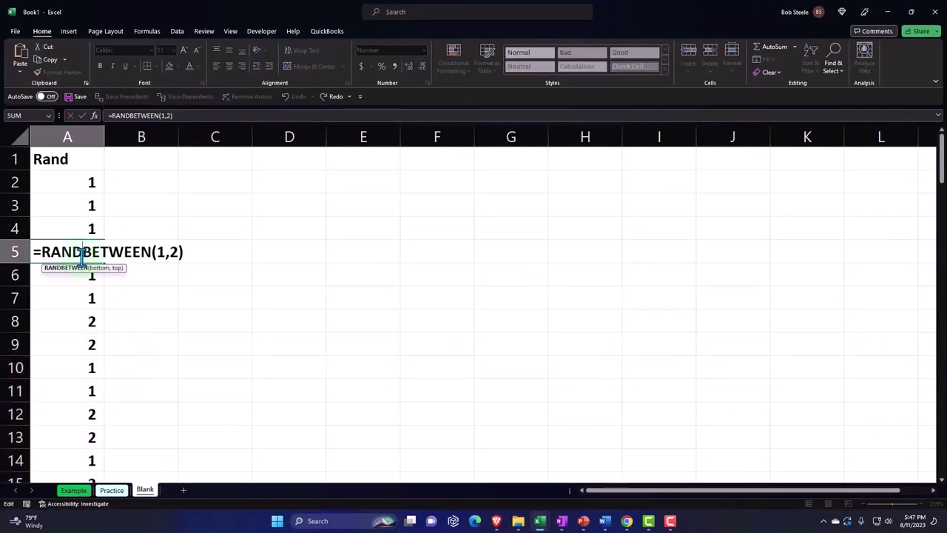
{"action": "key", "text": "Return"}
{"action": "double_click", "coordinate": [83, 215]}
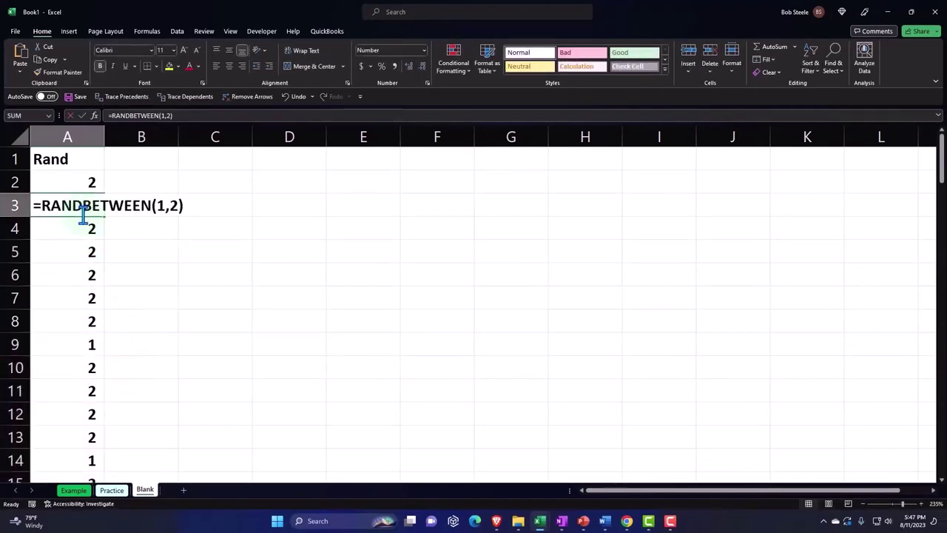
{"action": "key", "text": "Return"}
{"action": "double_click", "coordinate": [81, 228]}
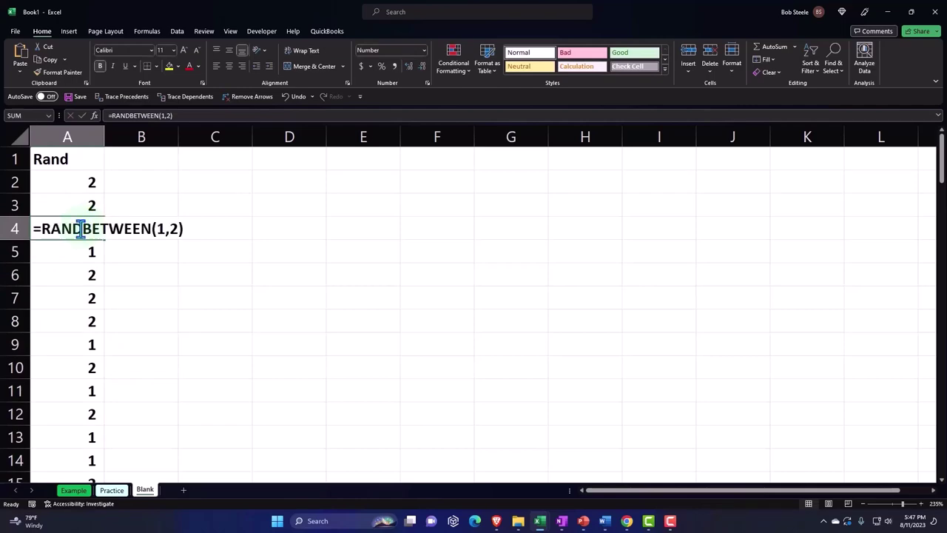
{"action": "key", "text": "Return"}
{"action": "left_click", "coordinate": [80, 227]}
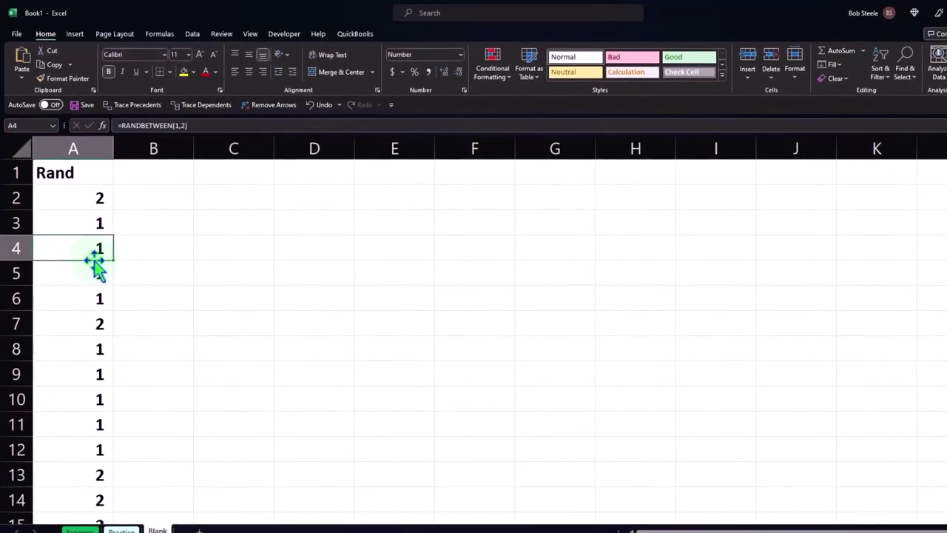
Step: Convert A1:A100 into a table with headers and narrow columns A and B
{"action": "left_click", "coordinate": [74, 38]}
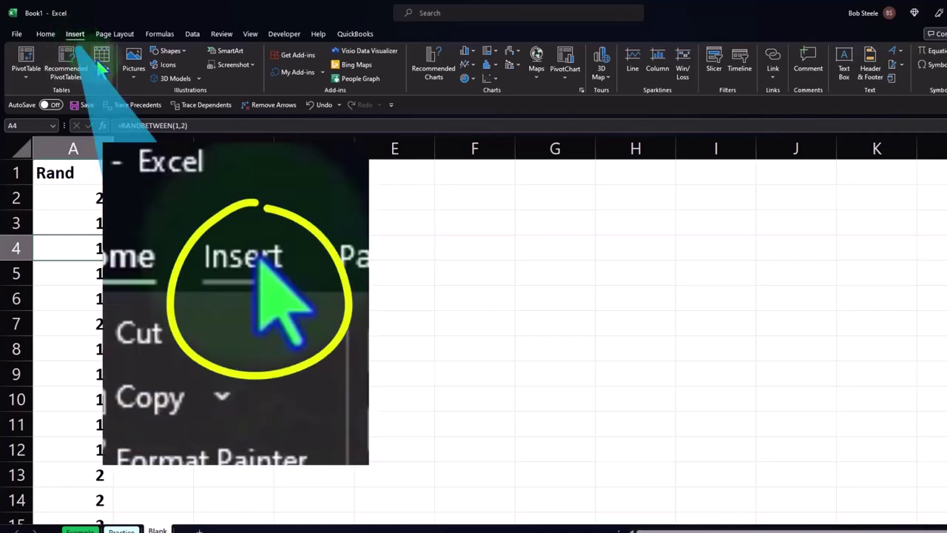
{"action": "left_click", "coordinate": [99, 65]}
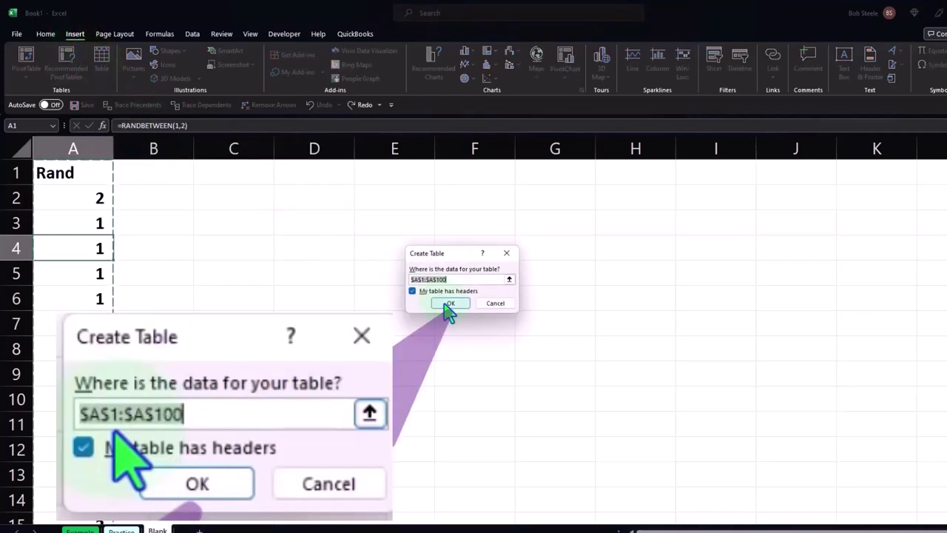
{"action": "left_click", "coordinate": [447, 304]}
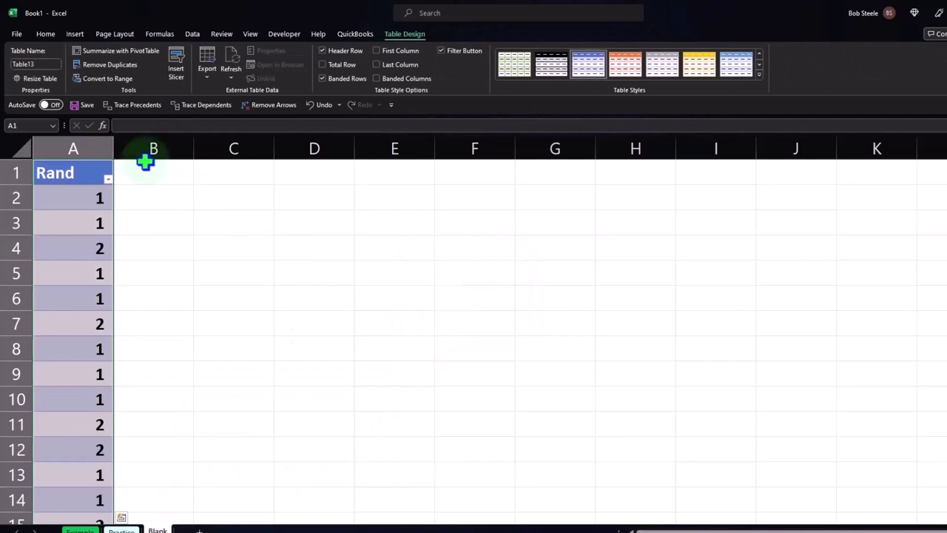
{"action": "left_click_drag", "start_coordinate": [111, 138], "coordinate": [92, 138]}
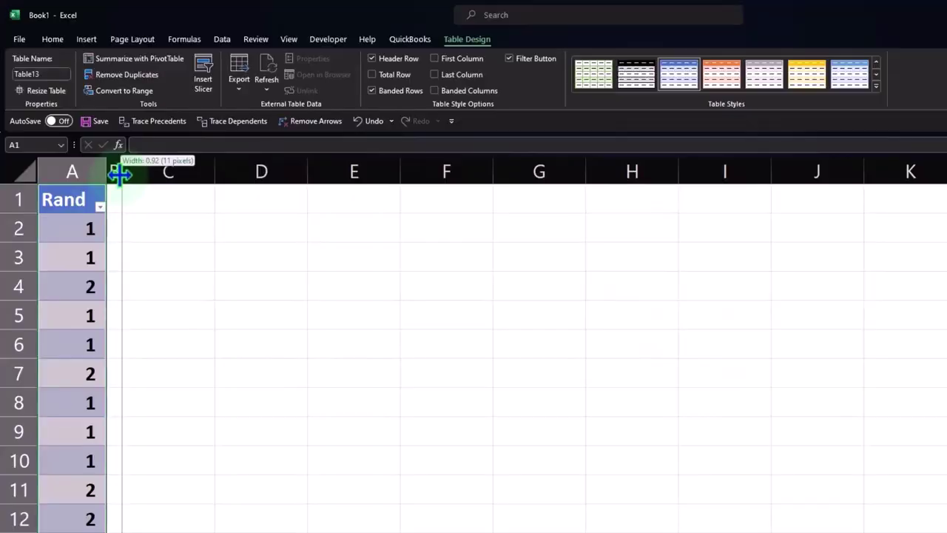
{"action": "left_click_drag", "start_coordinate": [120, 169], "coordinate": [119, 198]}
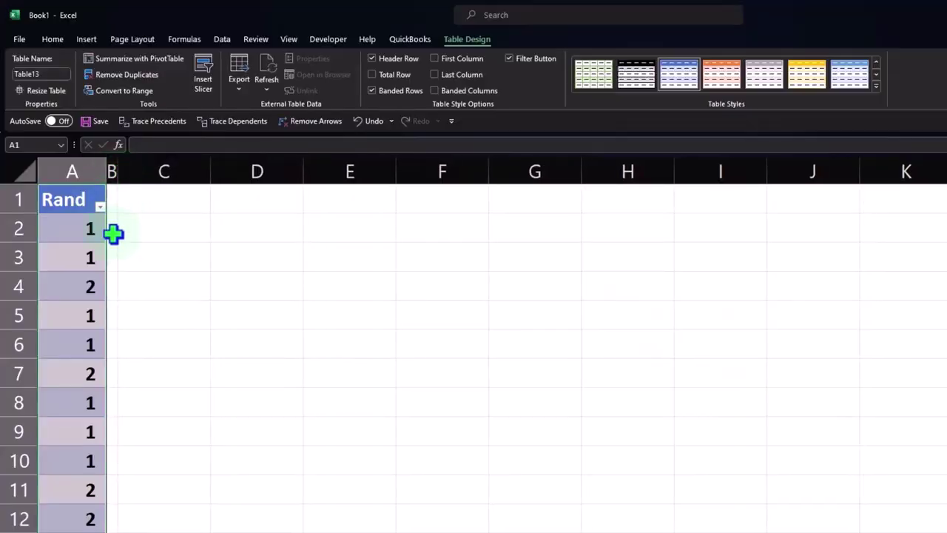
Step: Enter the key Heads = 1 in C1:D1 and Tails = 2 in C2:D2
{"action": "left_click", "coordinate": [148, 201]}
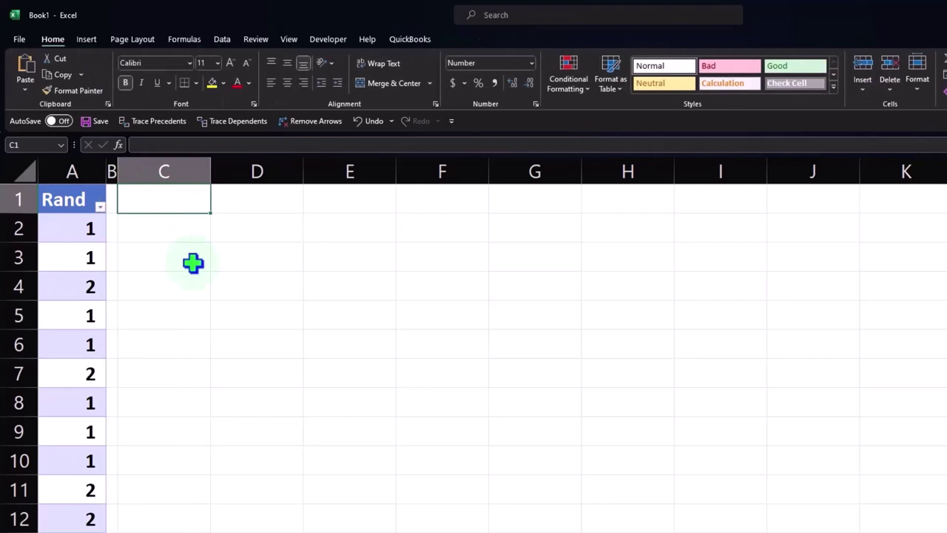
{"action": "type", "text": "Head"}
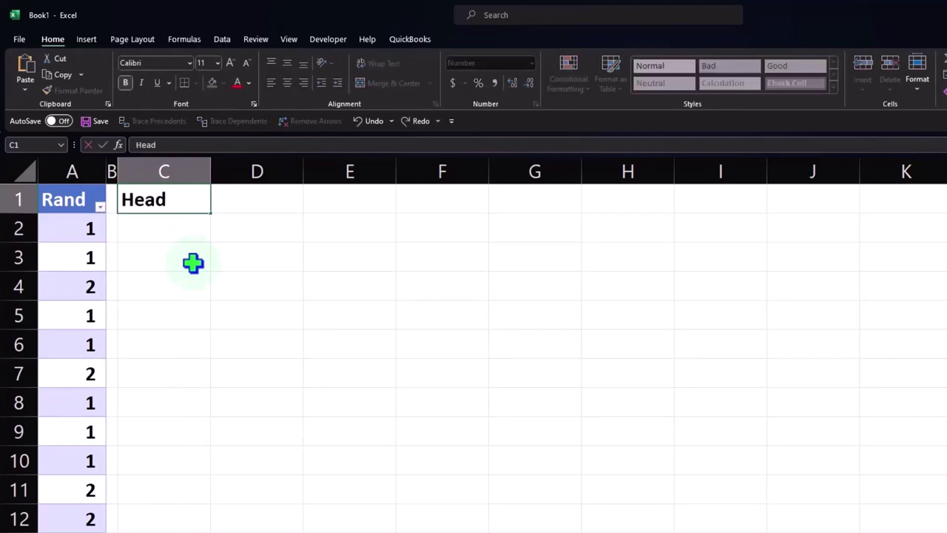
{"action": "type", "text": "s"}
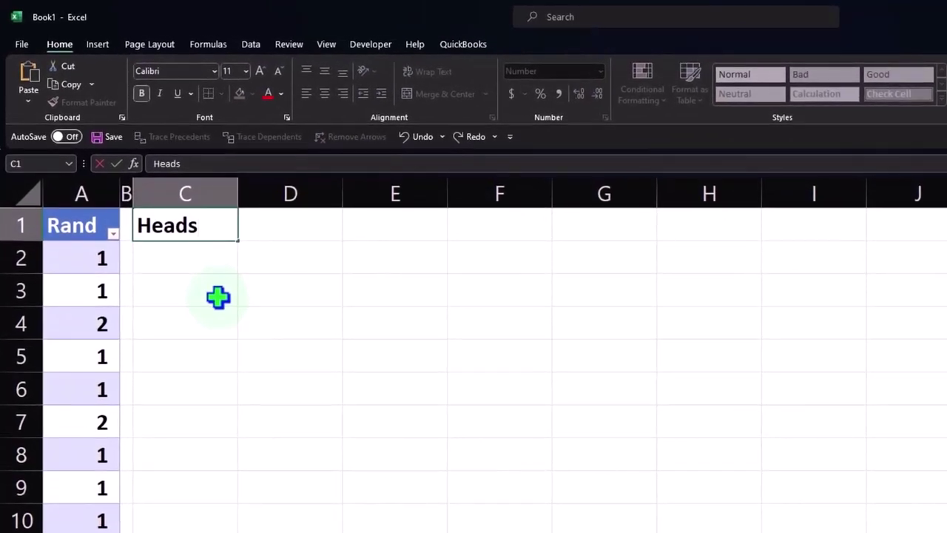
{"action": "key", "text": "Tab"}
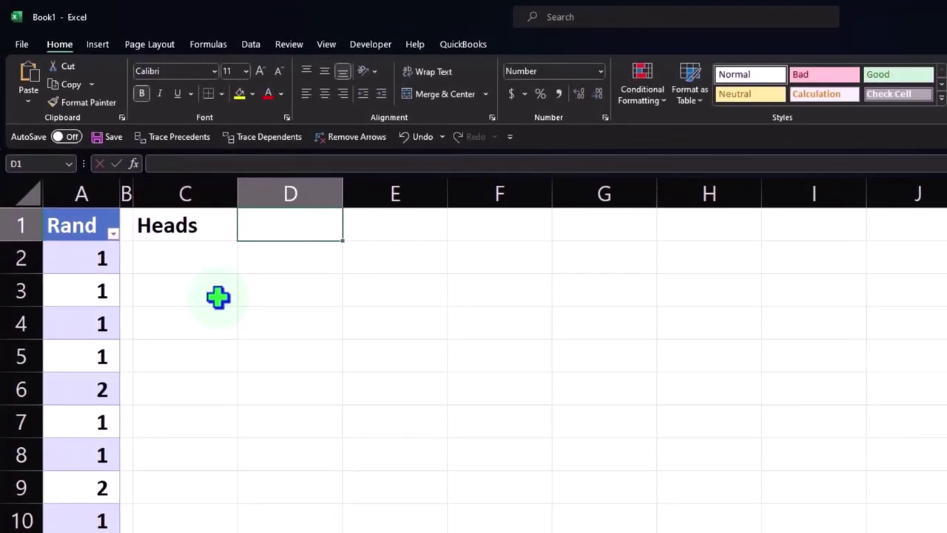
{"action": "type", "text": "1"}
{"action": "key", "text": "Return"}
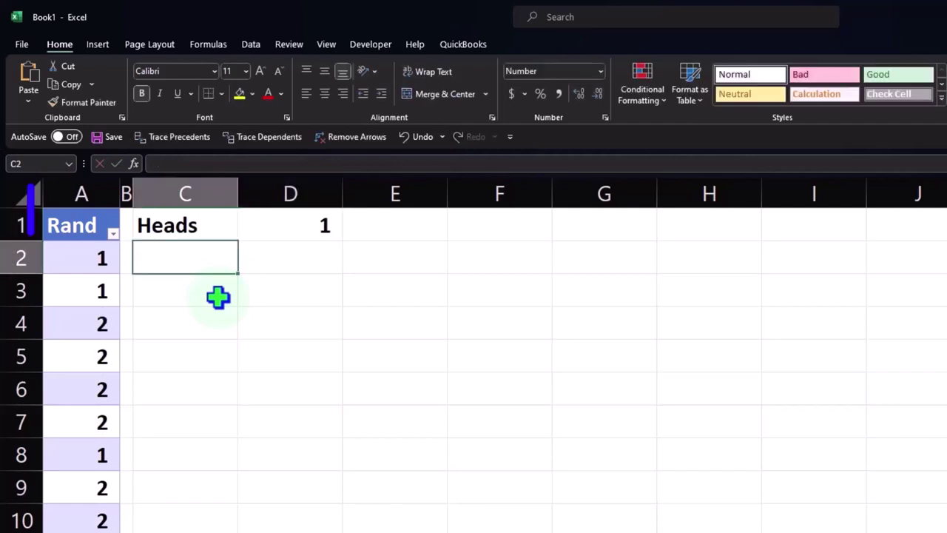
{"action": "type", "text": "Tails"}
{"action": "key", "text": "Tab"}
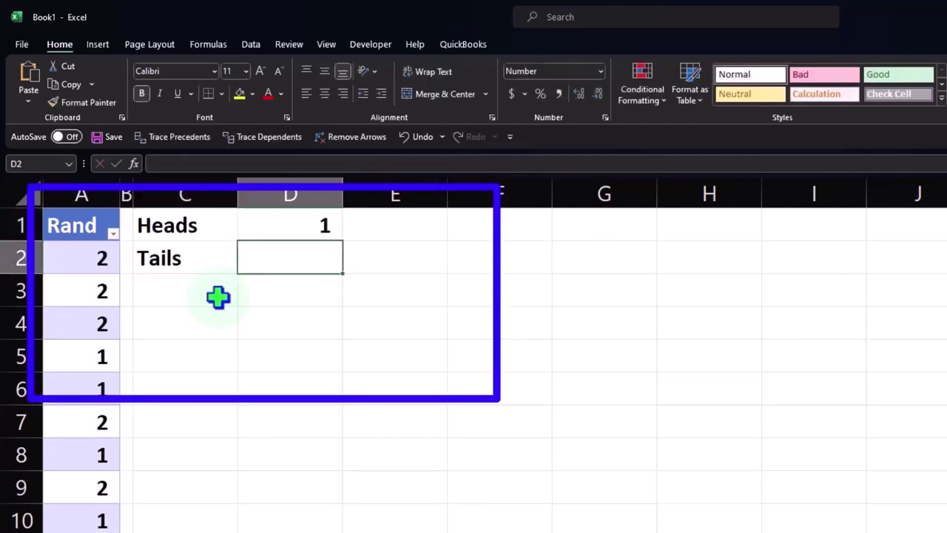
{"action": "type", "text": "2"}
{"action": "key", "text": "Return"}
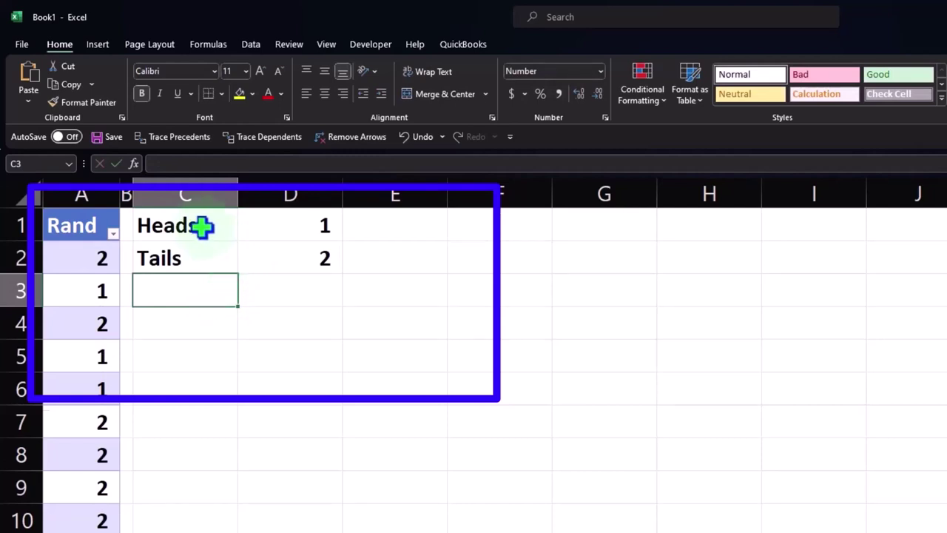
{"action": "left_click_drag", "start_coordinate": [201, 224], "coordinate": [252, 249]}
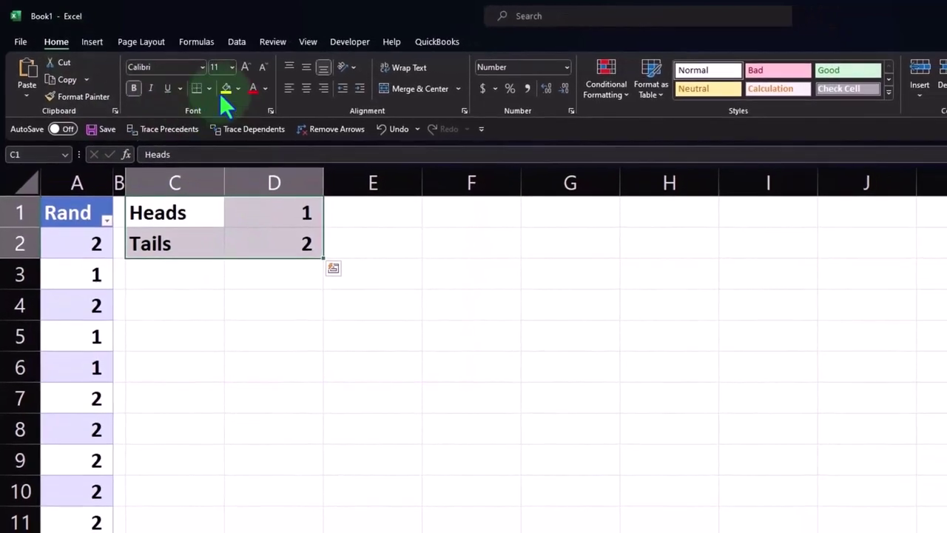
Step: Fill C1:D2 with a light cyan custom colour and add All Borders
{"action": "left_click", "coordinate": [243, 90]}
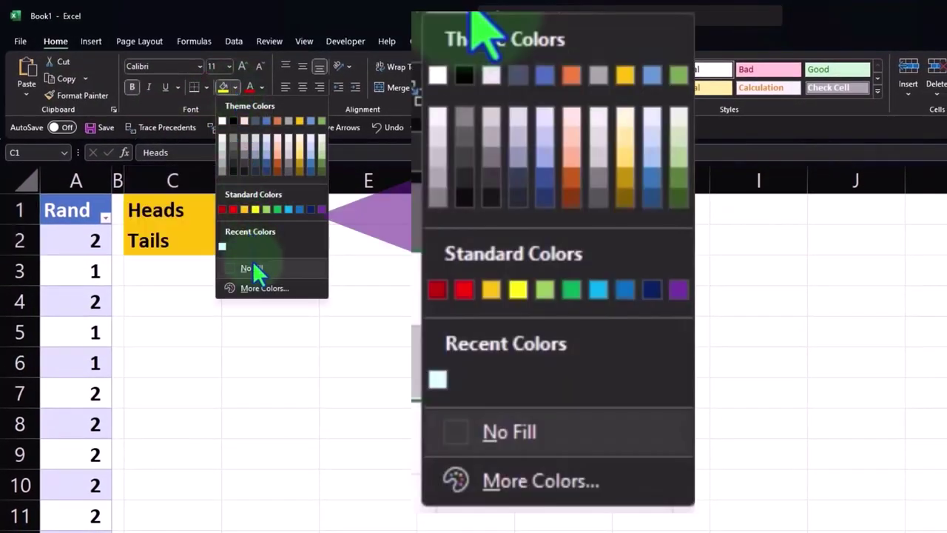
{"action": "left_click", "coordinate": [269, 307]}
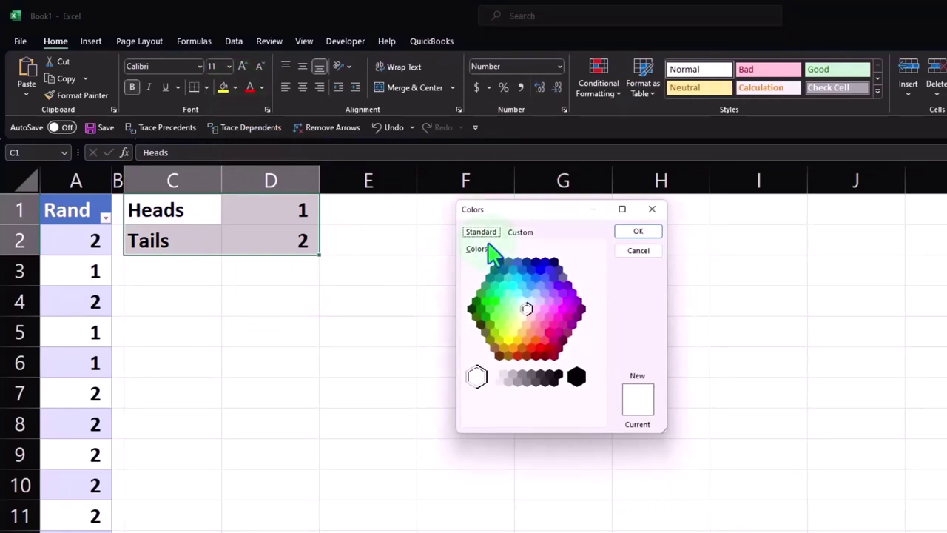
{"action": "left_click", "coordinate": [525, 308]}
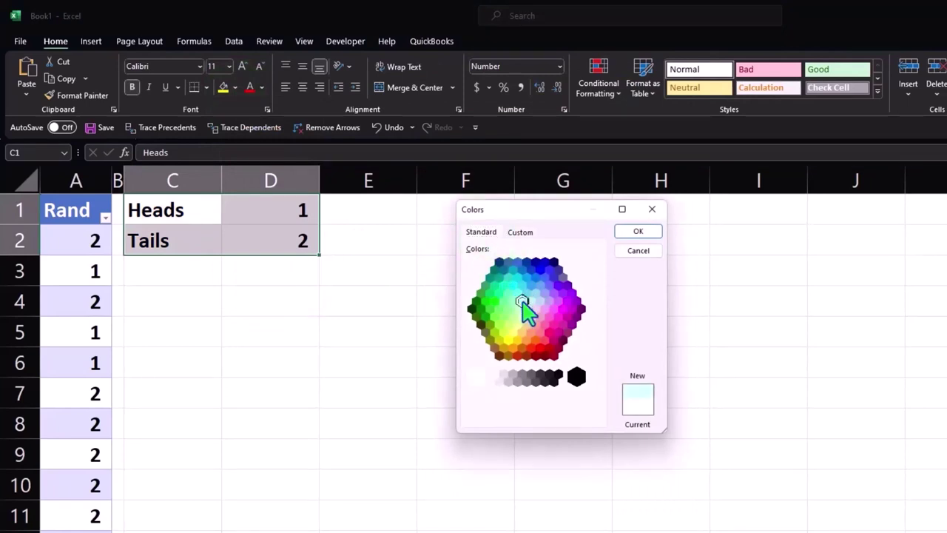
{"action": "left_click", "coordinate": [637, 233]}
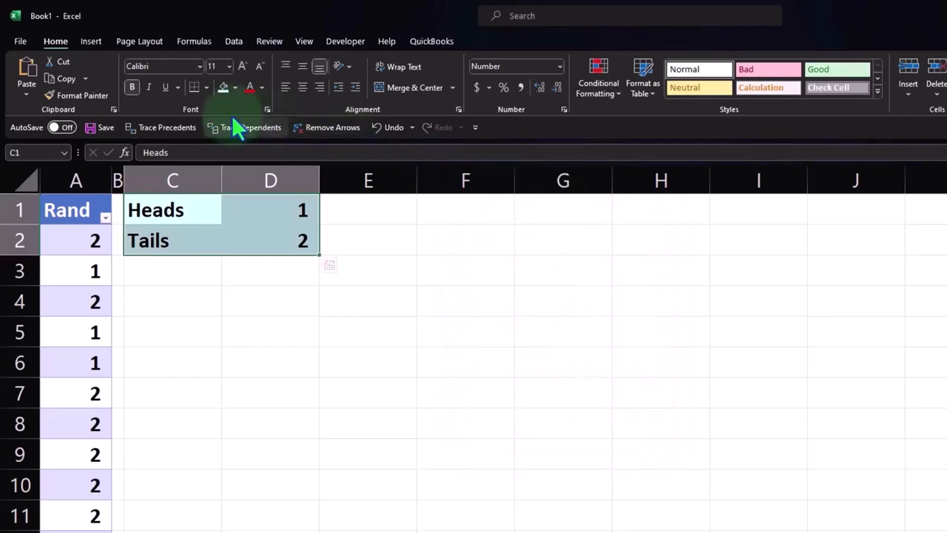
{"action": "left_click", "coordinate": [207, 87]}
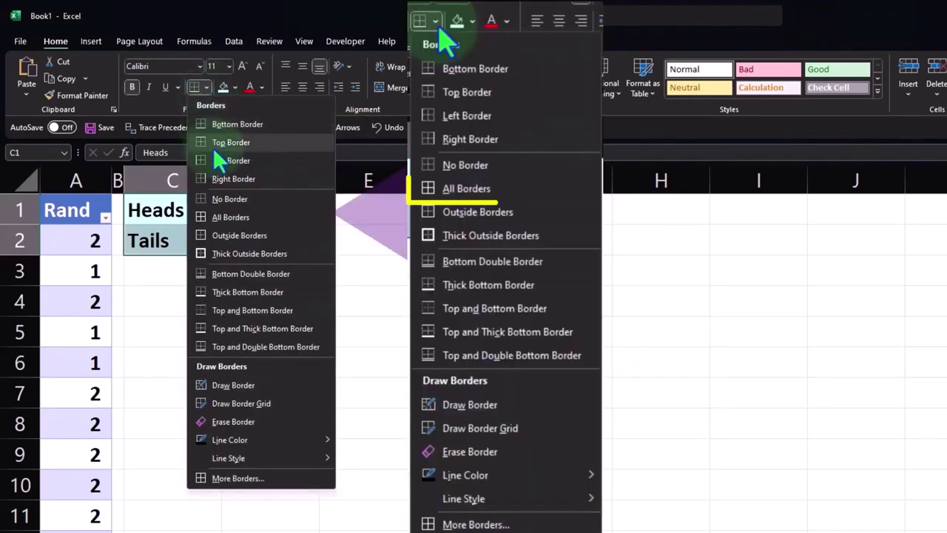
{"action": "left_click", "coordinate": [225, 215]}
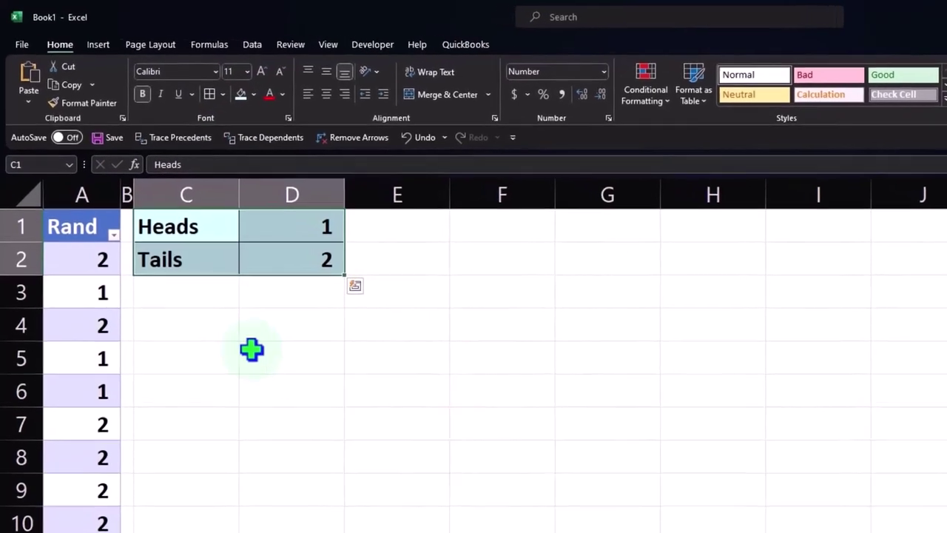
Step: Re-commit A4's formula to reroll the coin flips
{"action": "left_click", "coordinate": [85, 300]}
{"action": "double_click", "coordinate": [101, 346]}
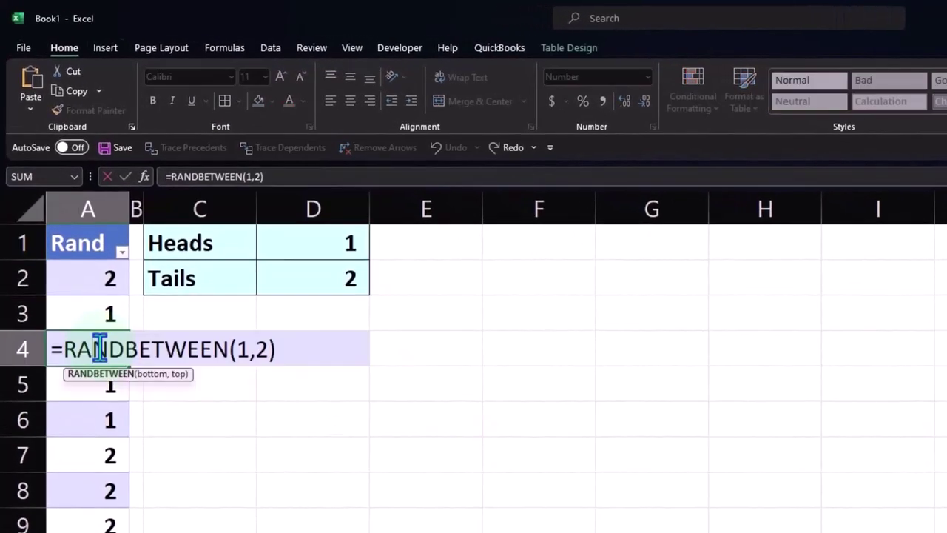
{"action": "key", "text": "Return"}
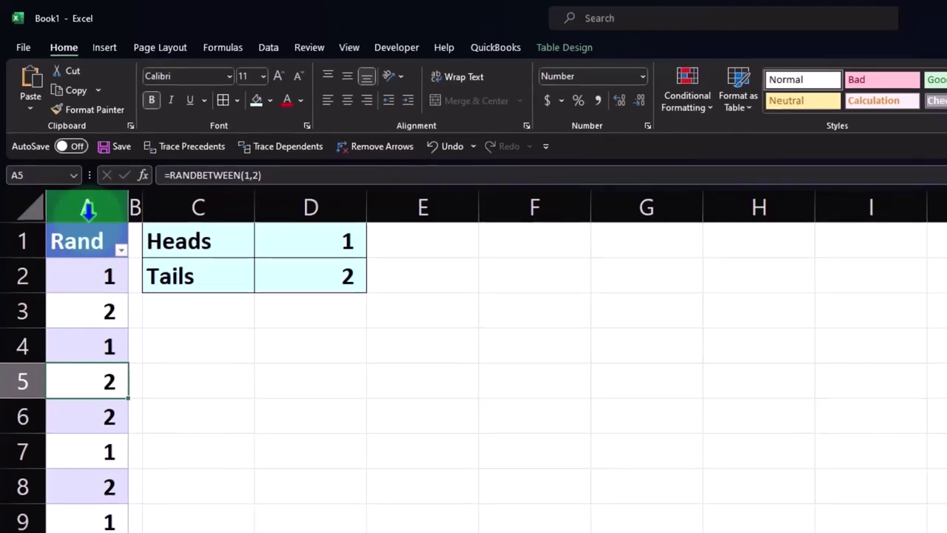
Step: Copy the Rand column and paste it into column F as plain values
{"action": "left_click", "coordinate": [61, 143]}
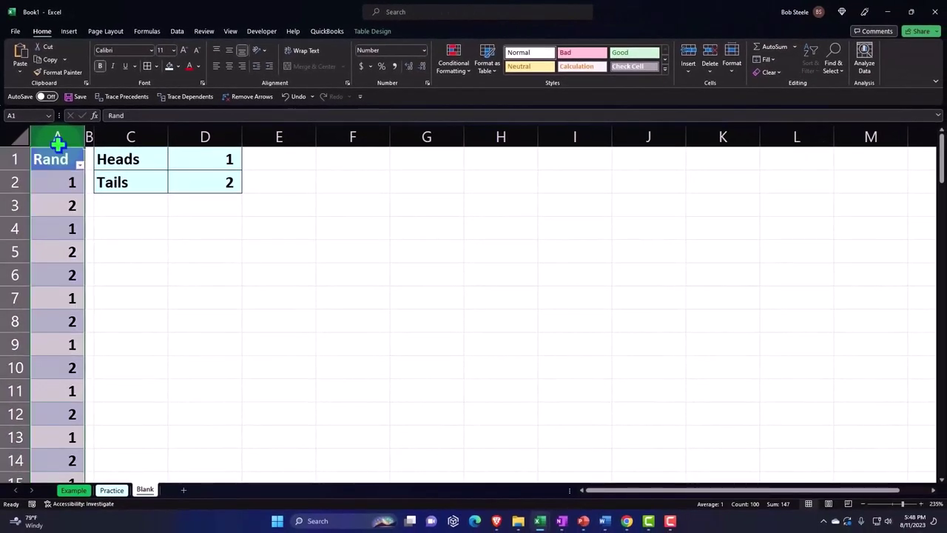
{"action": "right_click", "coordinate": [57, 190]}
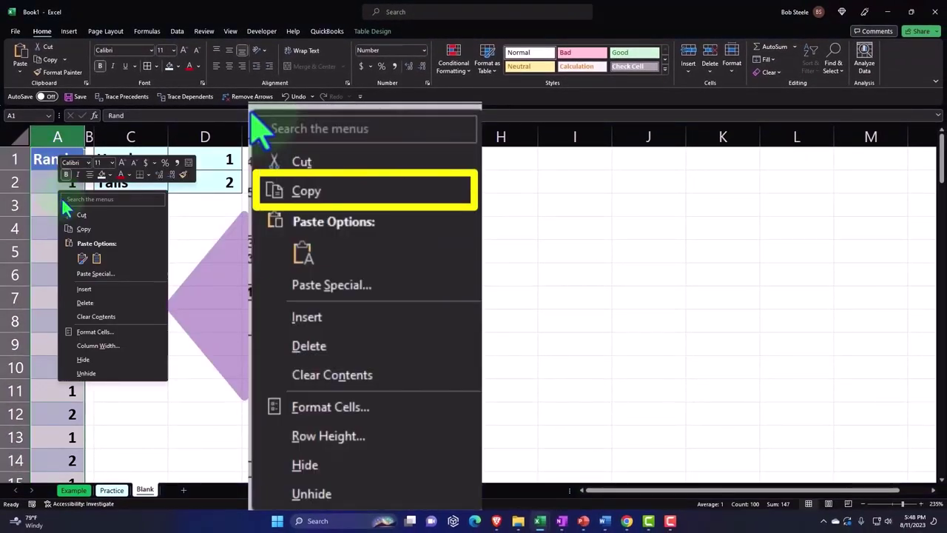
{"action": "left_click", "coordinate": [82, 228]}
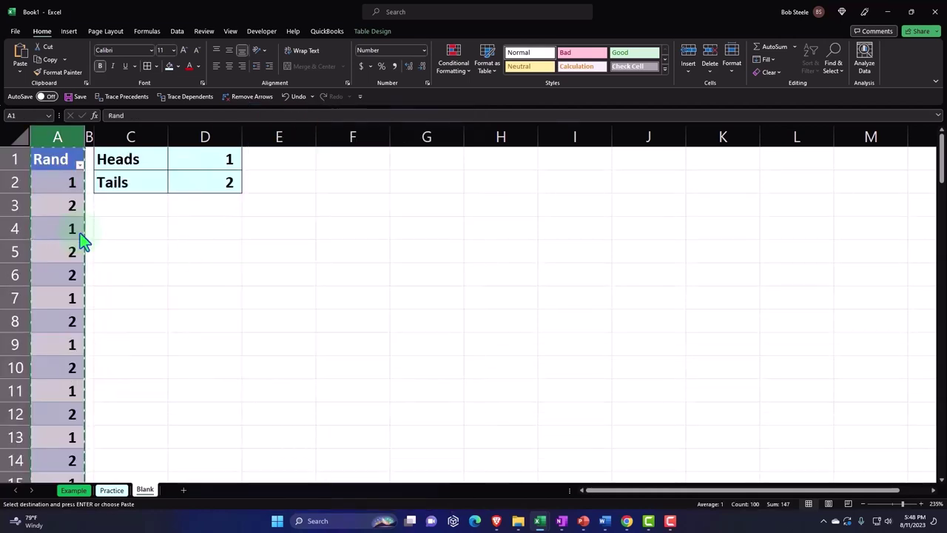
{"action": "left_click", "coordinate": [325, 166]}
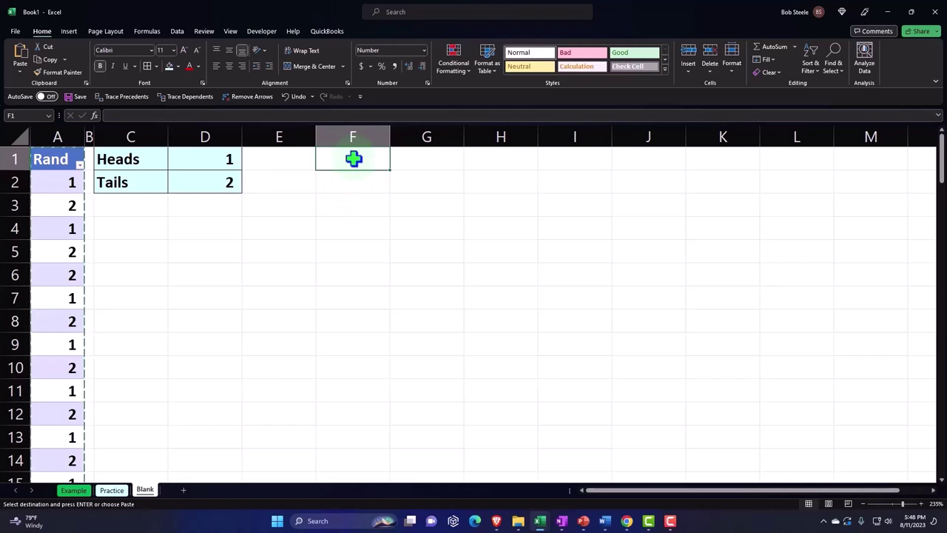
{"action": "right_click", "coordinate": [353, 158]}
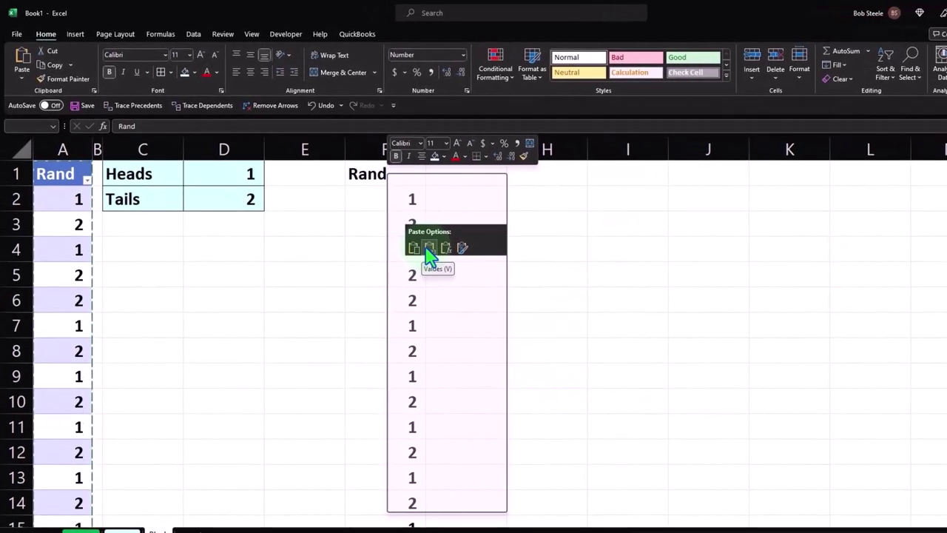
{"action": "left_click", "coordinate": [429, 249]}
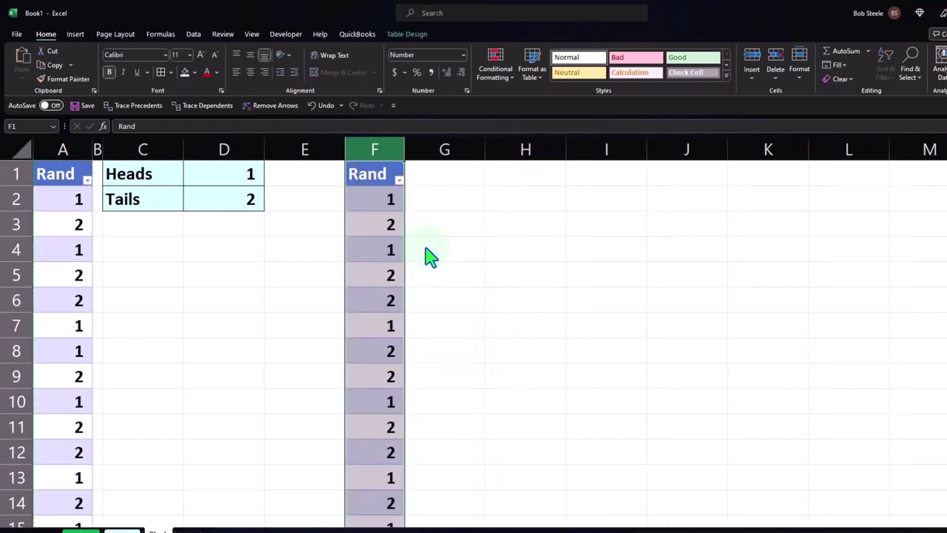
{"action": "left_click", "coordinate": [316, 104]}
{"action": "right_click", "coordinate": [378, 214]}
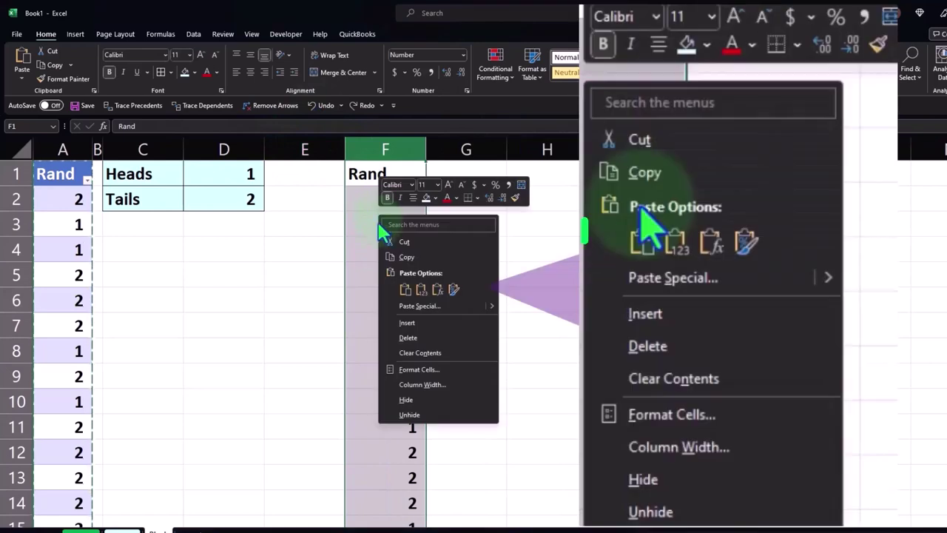
{"action": "left_click", "coordinate": [392, 289]}
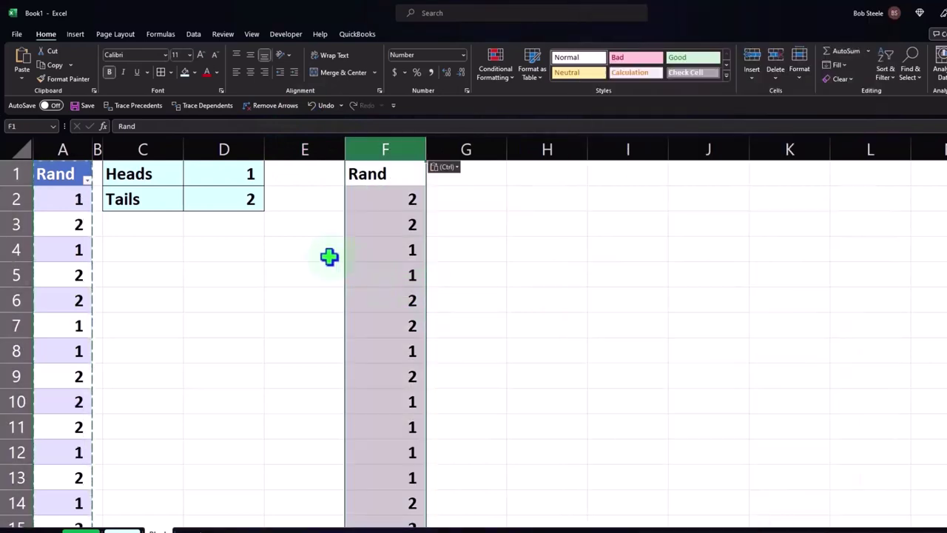
{"action": "left_click", "coordinate": [314, 248]}
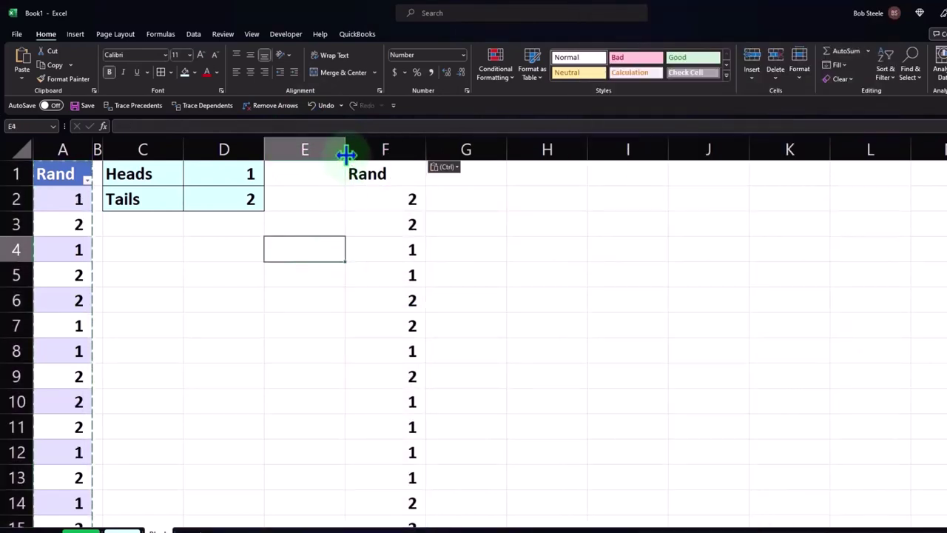
Step: Narrow column E to a thin spacer and check that F2 holds a plain value
{"action": "left_click_drag", "start_coordinate": [345, 154], "coordinate": [279, 164]}
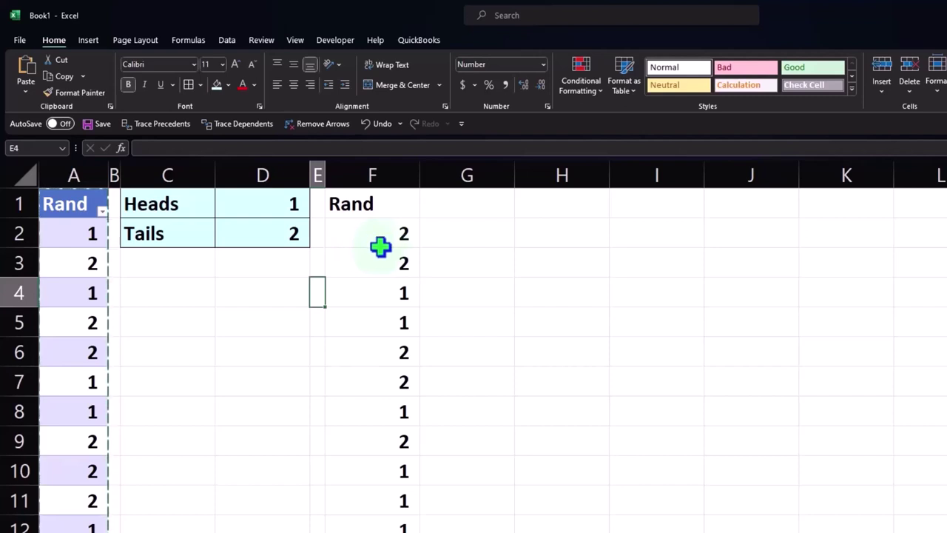
{"action": "left_click", "coordinate": [441, 235]}
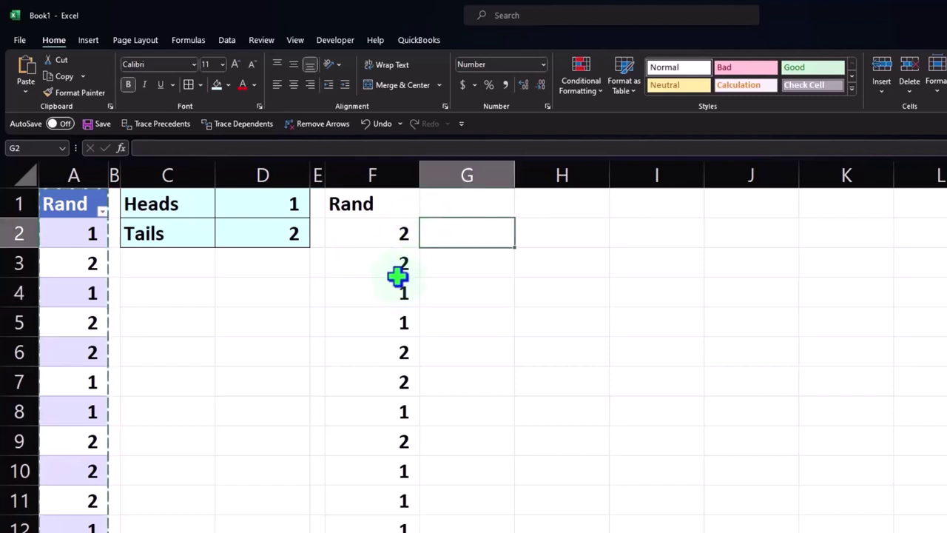
{"action": "left_click", "coordinate": [384, 239]}
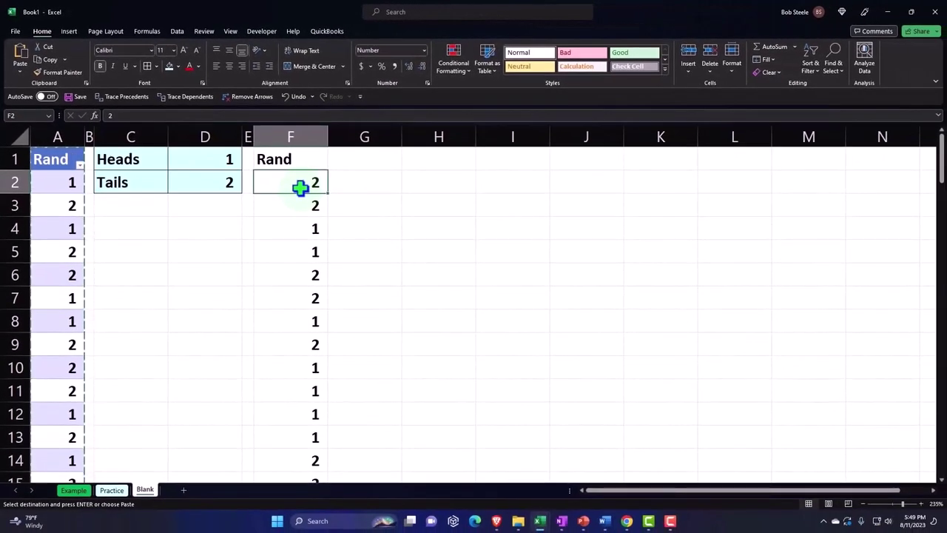
{"action": "key", "text": "Down"}
{"action": "key", "text": "Down"}
{"action": "key", "text": "Down"}
{"action": "key", "text": "Down"}
{"action": "key", "text": "Down"}
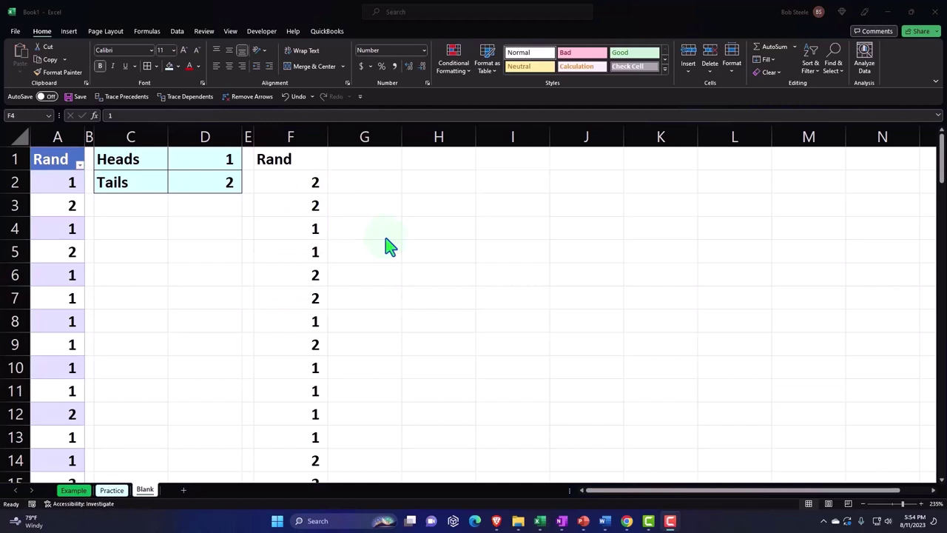
Step: Review the values in F2, C2 and D1, ending on G2 for the result formula
{"action": "left_click", "coordinate": [364, 179]}
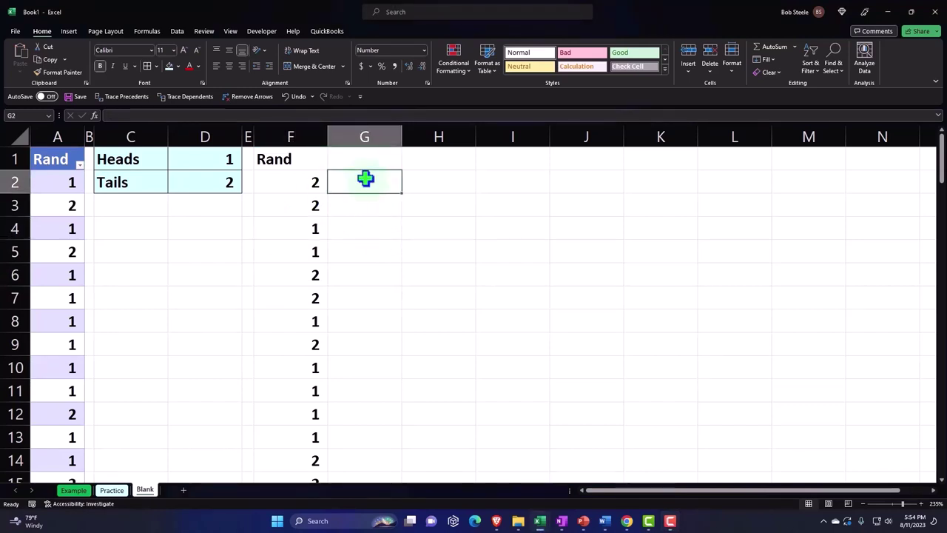
{"action": "left_click", "coordinate": [311, 180]}
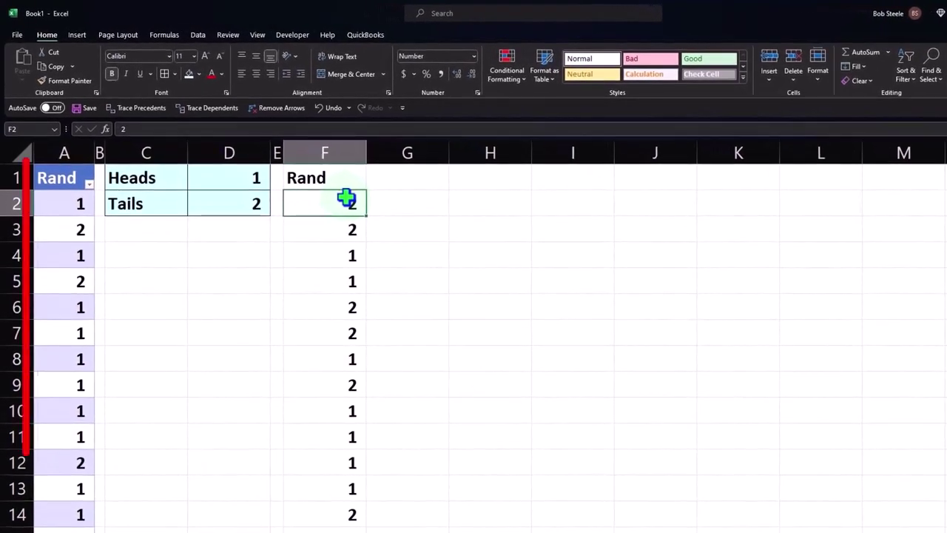
{"action": "left_click", "coordinate": [154, 198]}
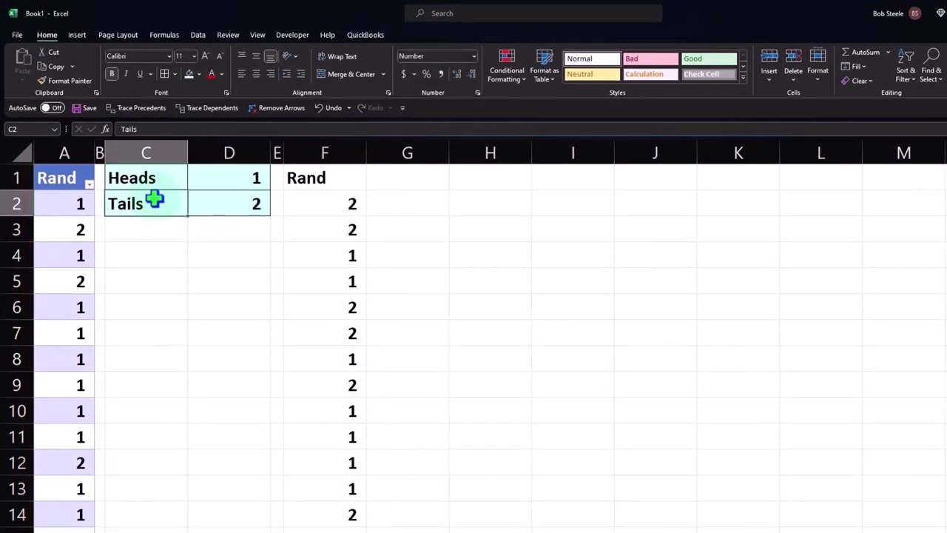
{"action": "left_click", "coordinate": [219, 173]}
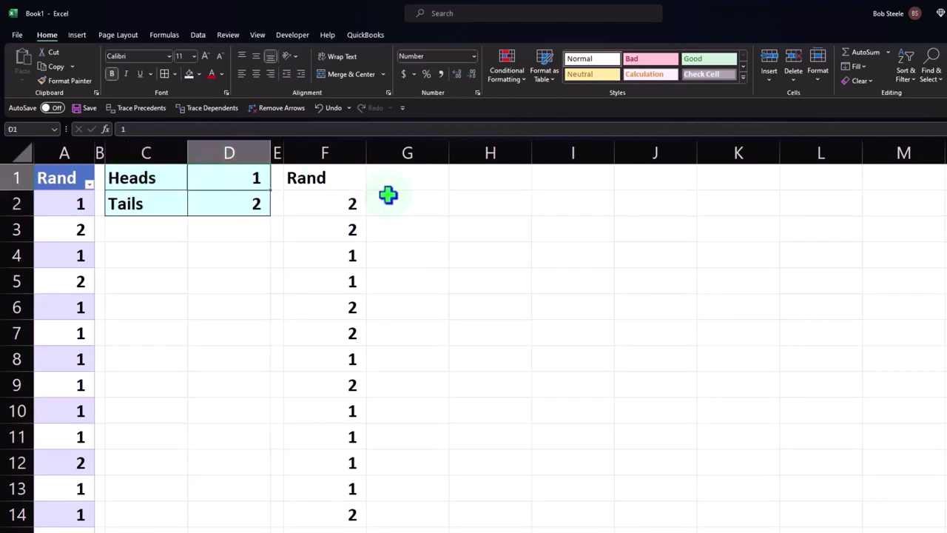
{"action": "left_click", "coordinate": [411, 198]}
Step: Start an IF formula in G2 testing whether F2 equals the Heads number in D1
{"action": "type", "text": "="}
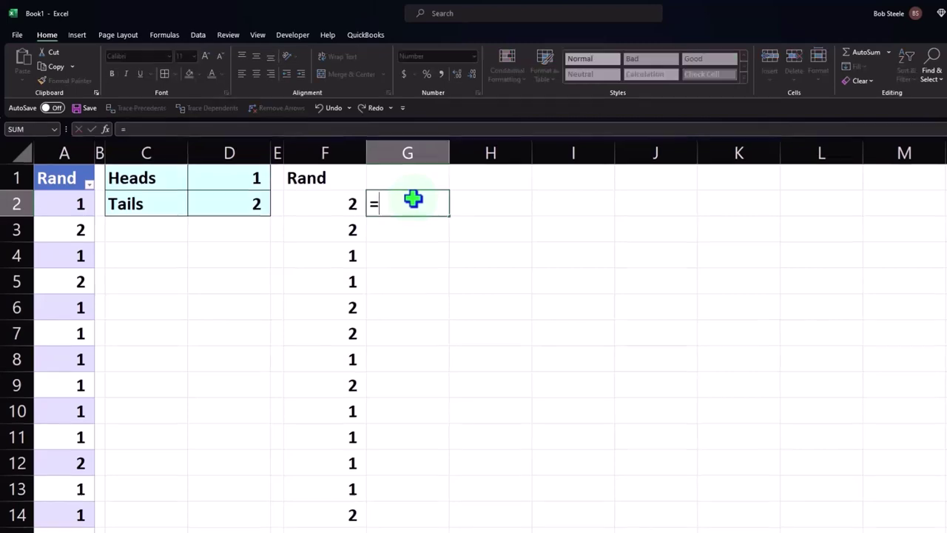
{"action": "type", "text": "if"}
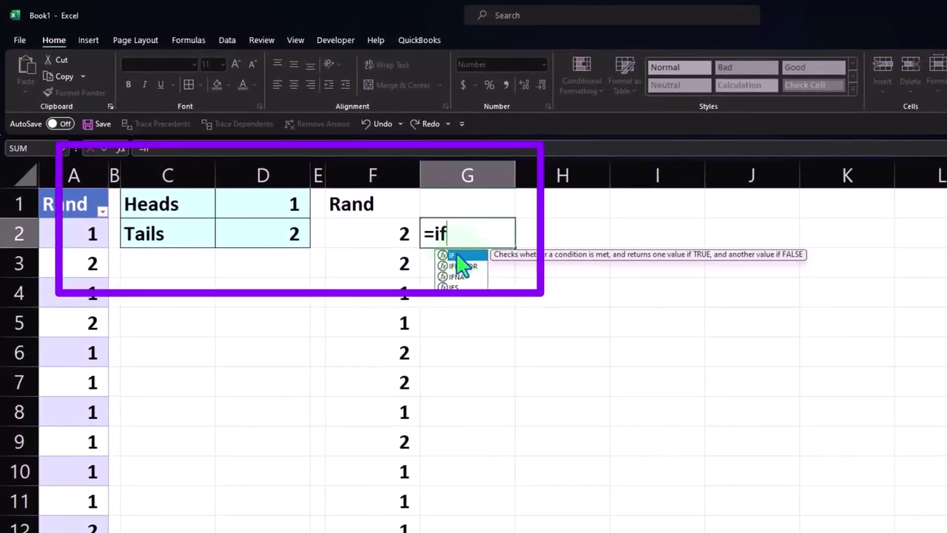
{"action": "double_click", "coordinate": [454, 256]}
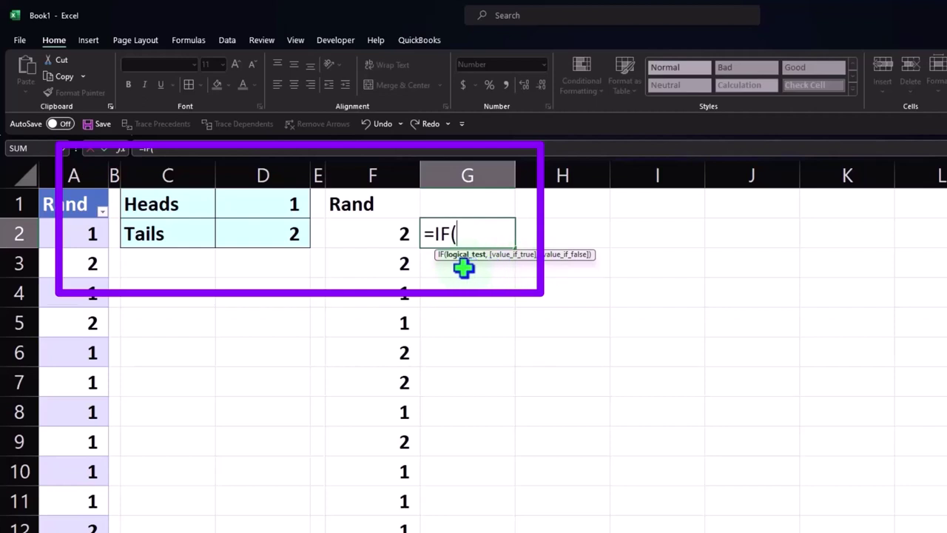
{"action": "left_click", "coordinate": [371, 235]}
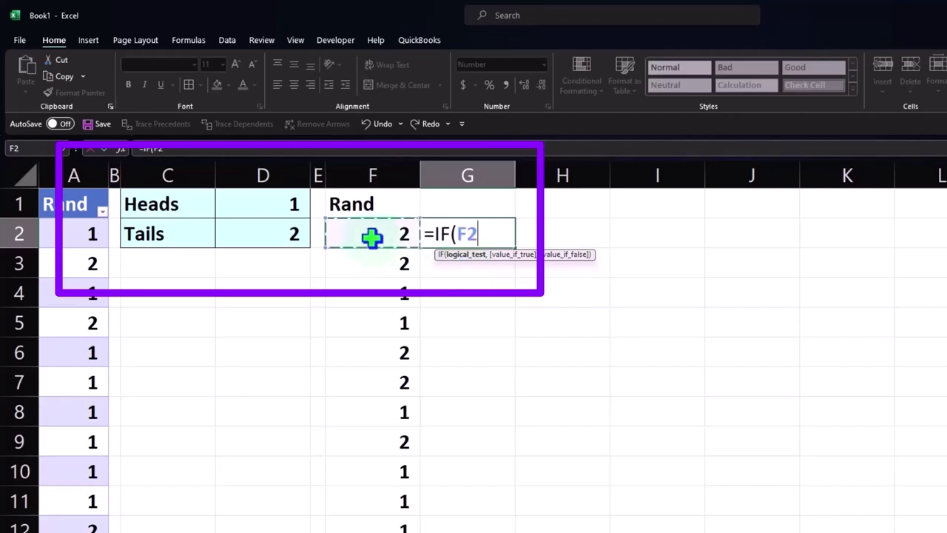
{"action": "type", "text": "="}
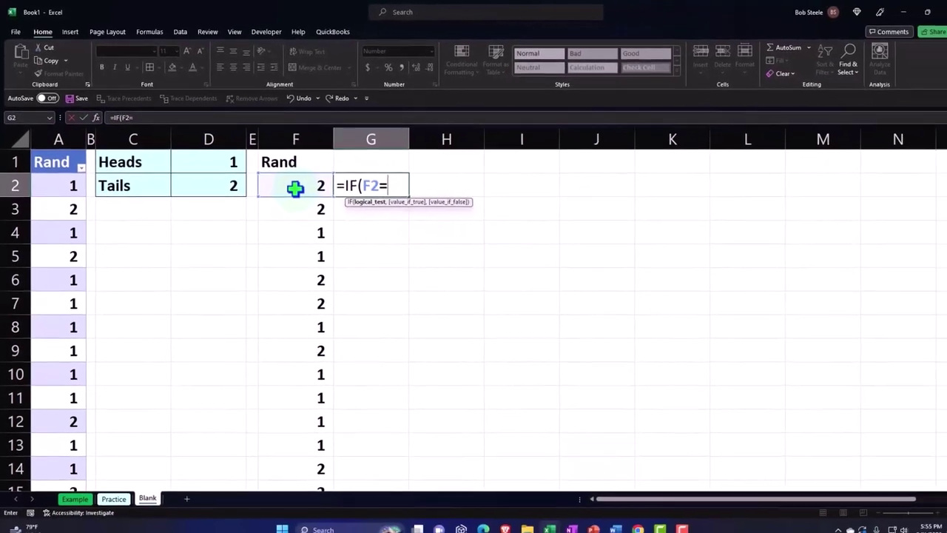
{"action": "left_click", "coordinate": [194, 161]}
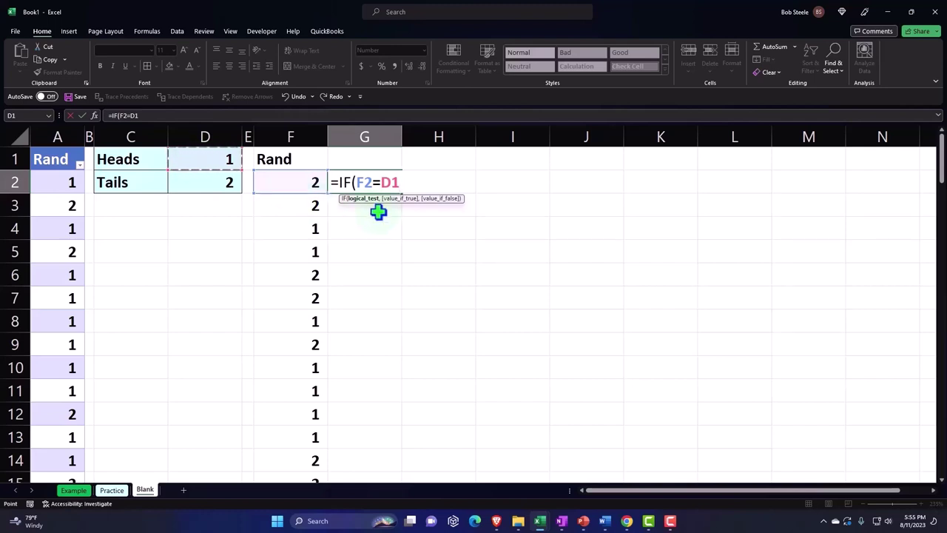
{"action": "type", "text": ","}
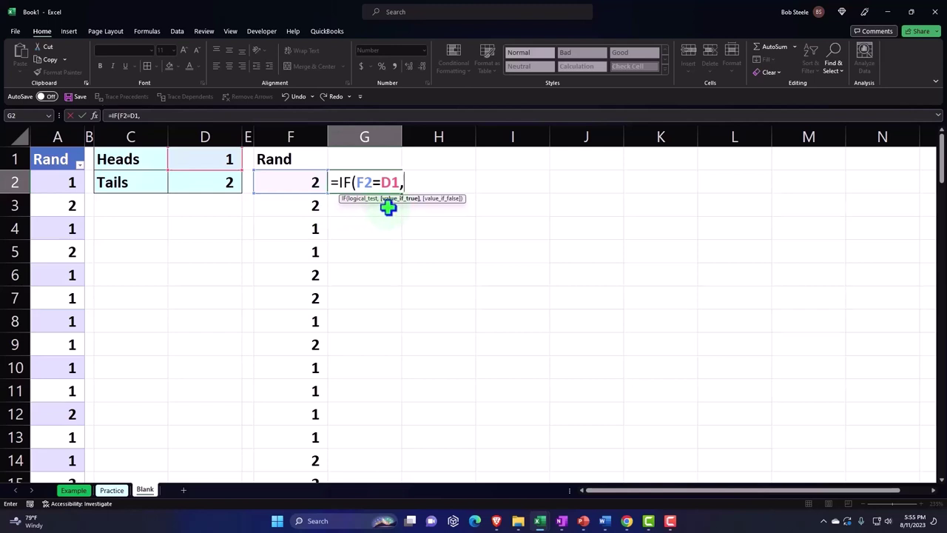
Step: Finish =IF(F2=D1,C1,C2) with C1 as the true and C2 as the false result
{"action": "left_click", "coordinate": [138, 159]}
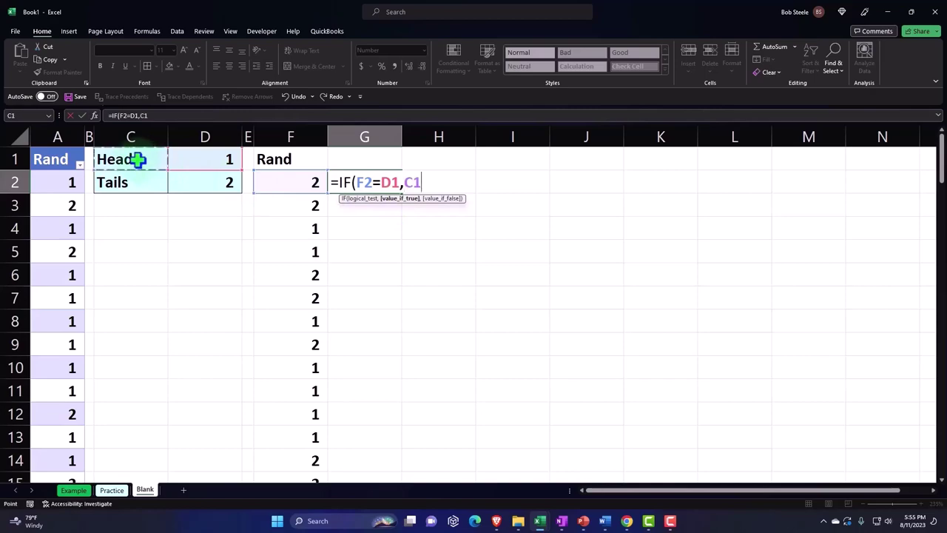
{"action": "type", "text": ","}
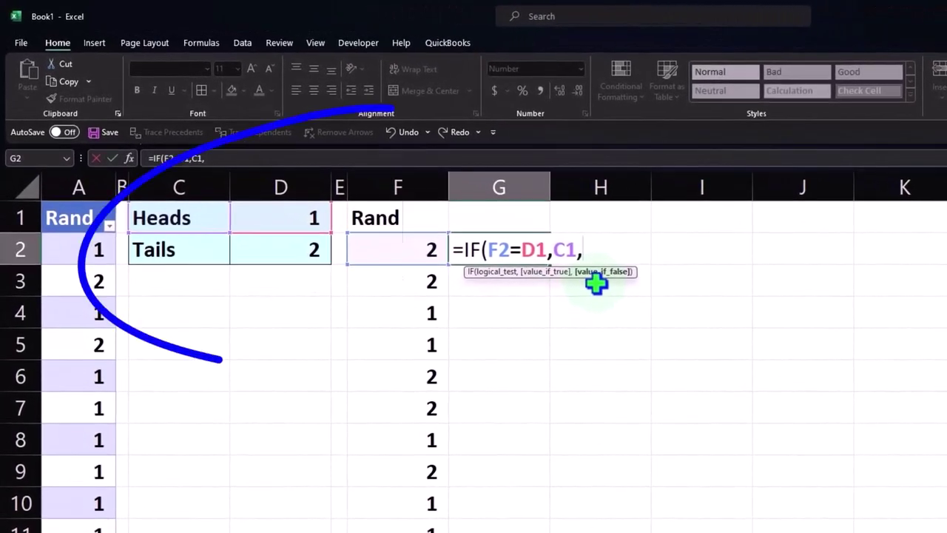
{"action": "left_click", "coordinate": [184, 247]}
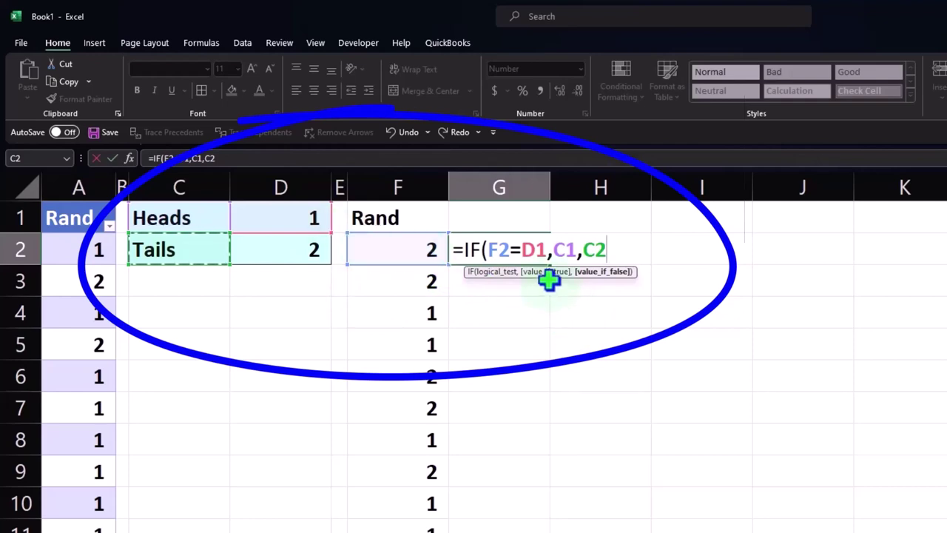
{"action": "left_click", "coordinate": [562, 251]}
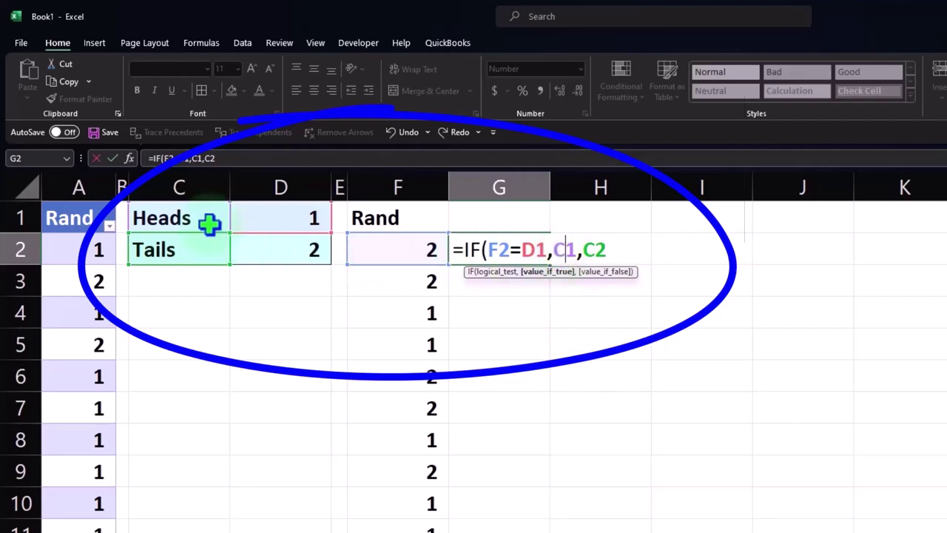
{"action": "left_click", "coordinate": [596, 250]}
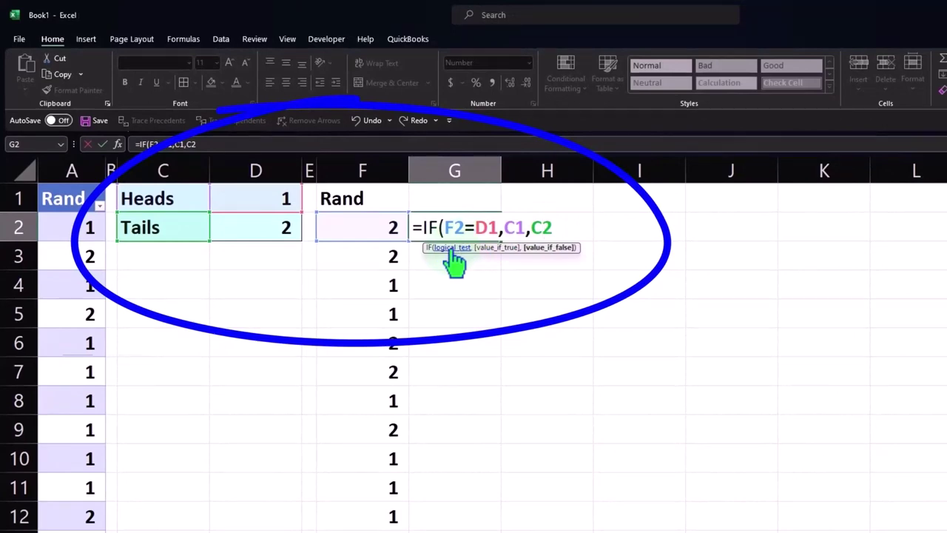
{"action": "key", "text": "Return"}
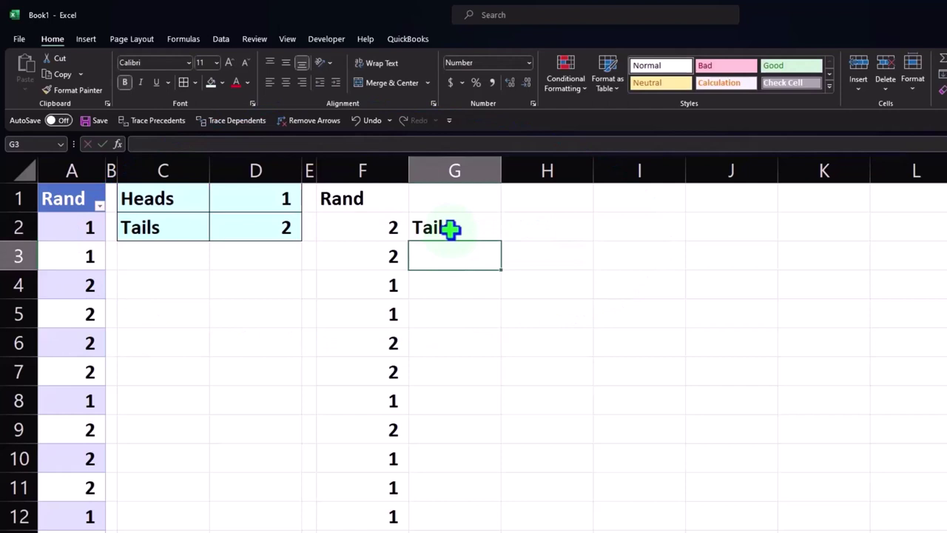
{"action": "left_click", "coordinate": [450, 228]}
Step: Make G2's formula =IF(F2=$D$1,$C$1,$C$2) with absolute references to D1, C1 and C2
{"action": "double_click", "coordinate": [450, 228]}
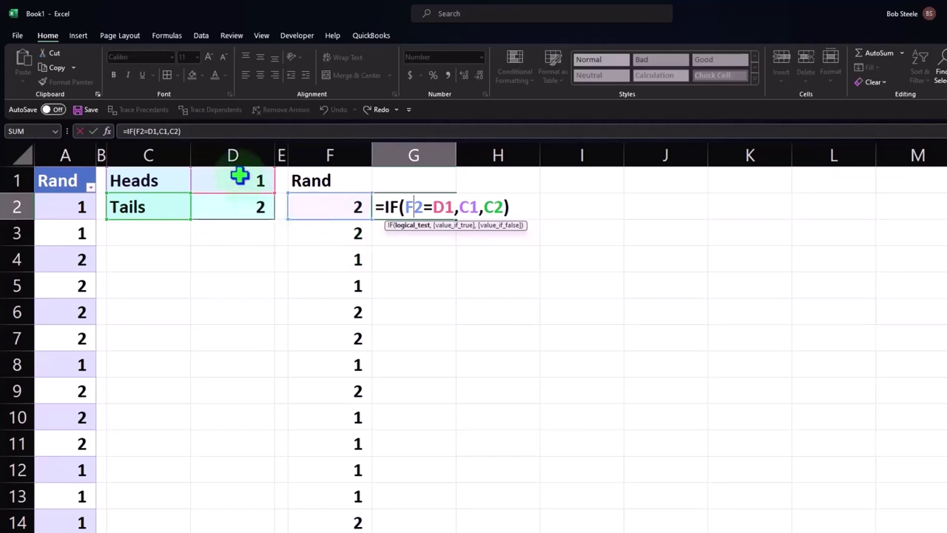
{"action": "left_click", "coordinate": [444, 208]}
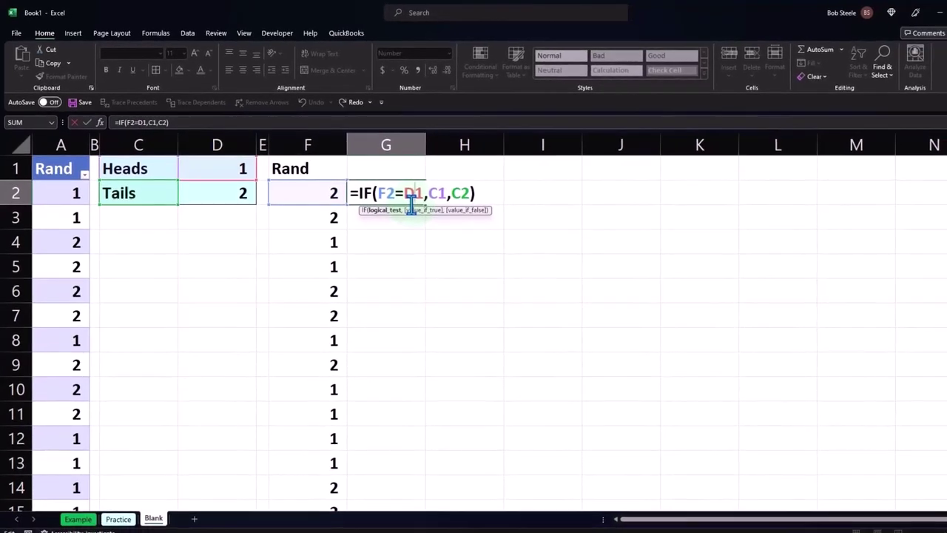
{"action": "key", "text": "F4"}
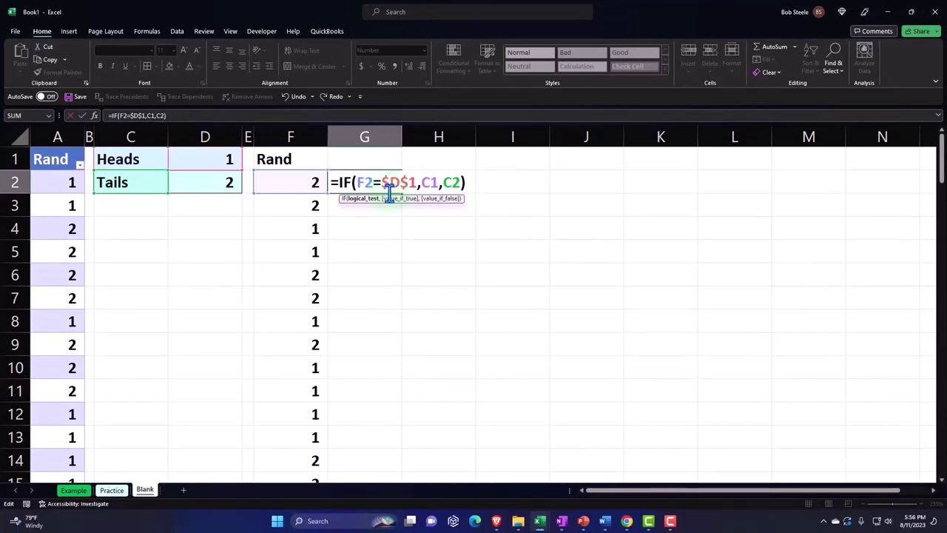
{"action": "left_click", "coordinate": [389, 190]}
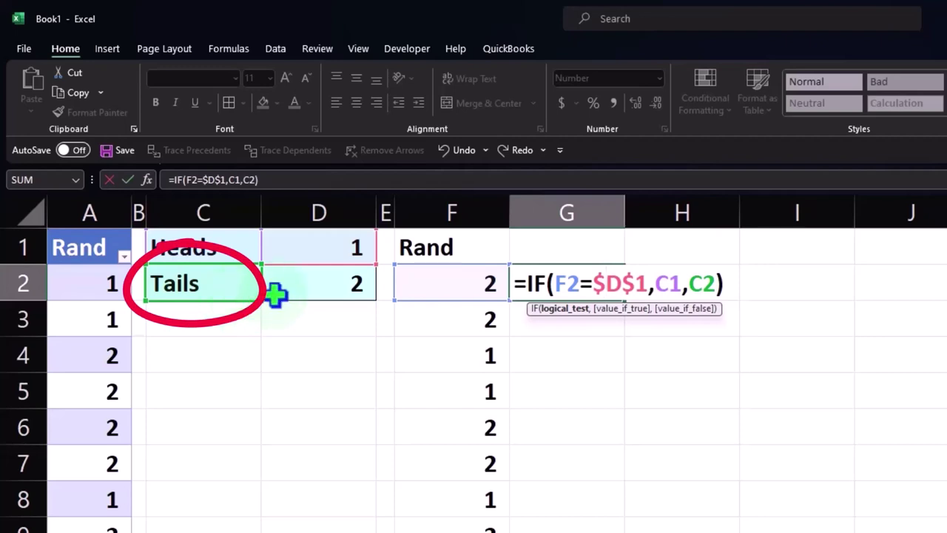
{"action": "left_click", "coordinate": [671, 283]}
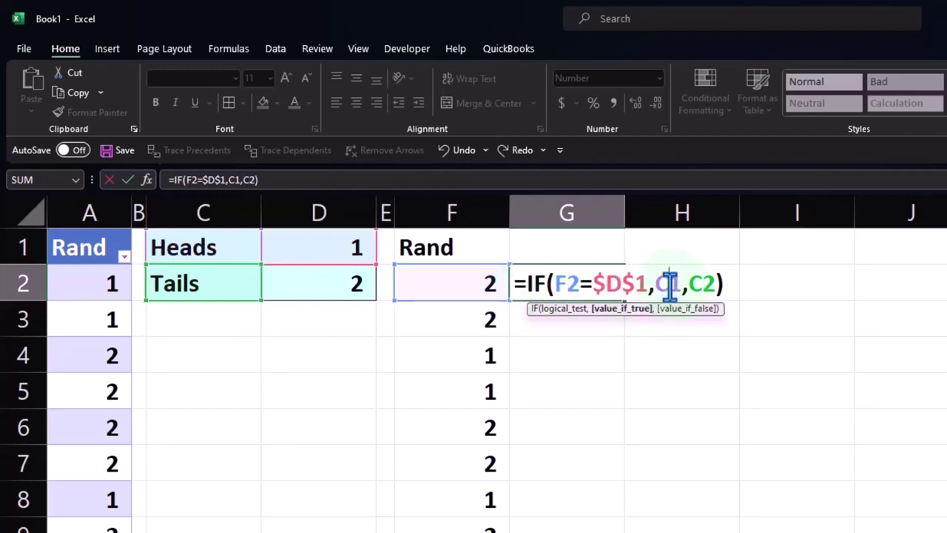
{"action": "key", "text": "F4"}
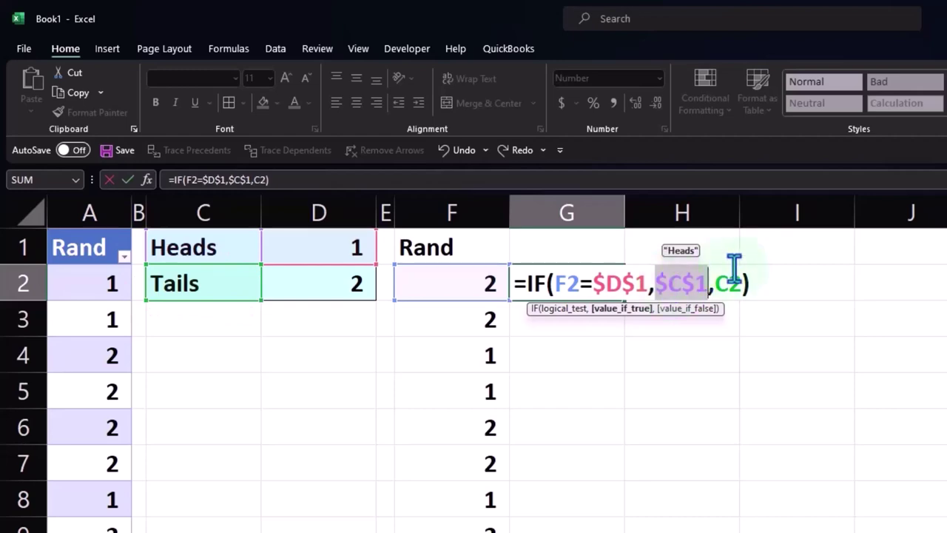
{"action": "left_click", "coordinate": [732, 281]}
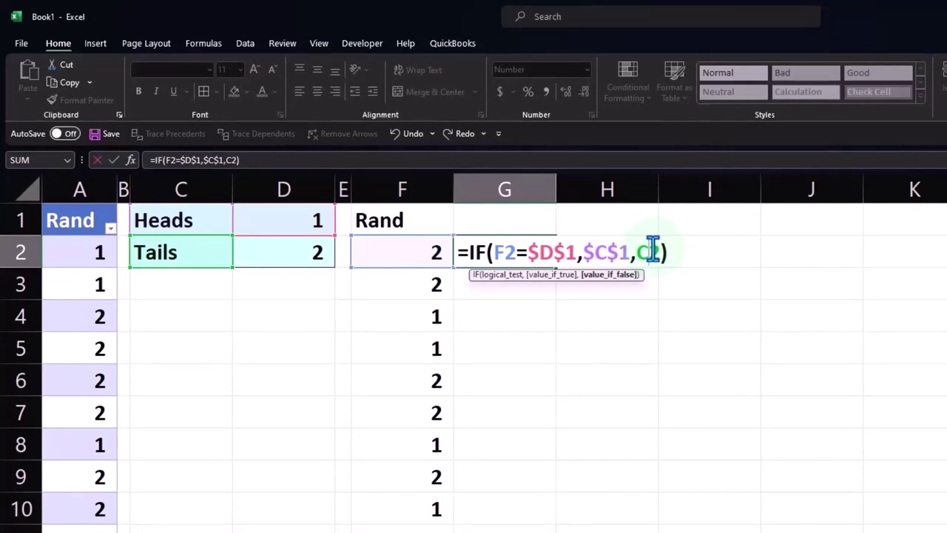
{"action": "key", "text": "F4"}
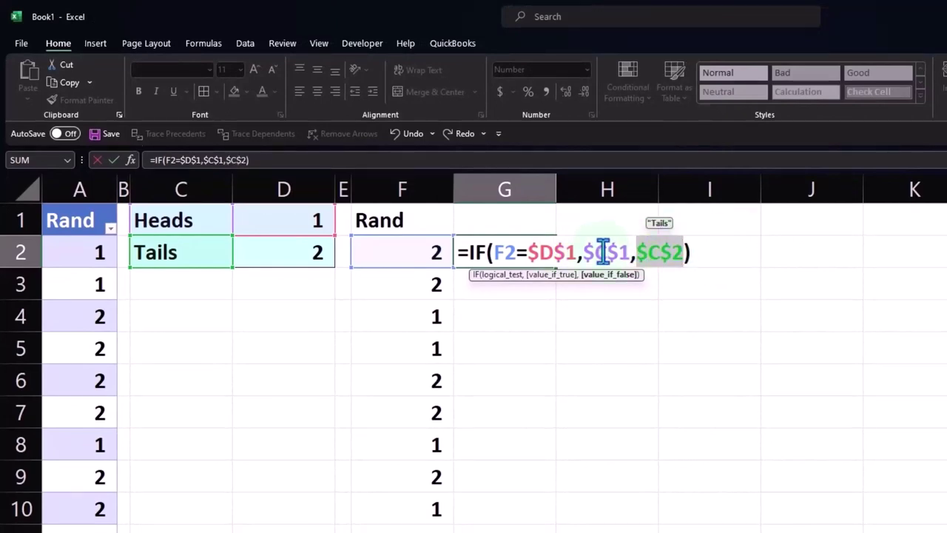
{"action": "left_click", "coordinate": [667, 253]}
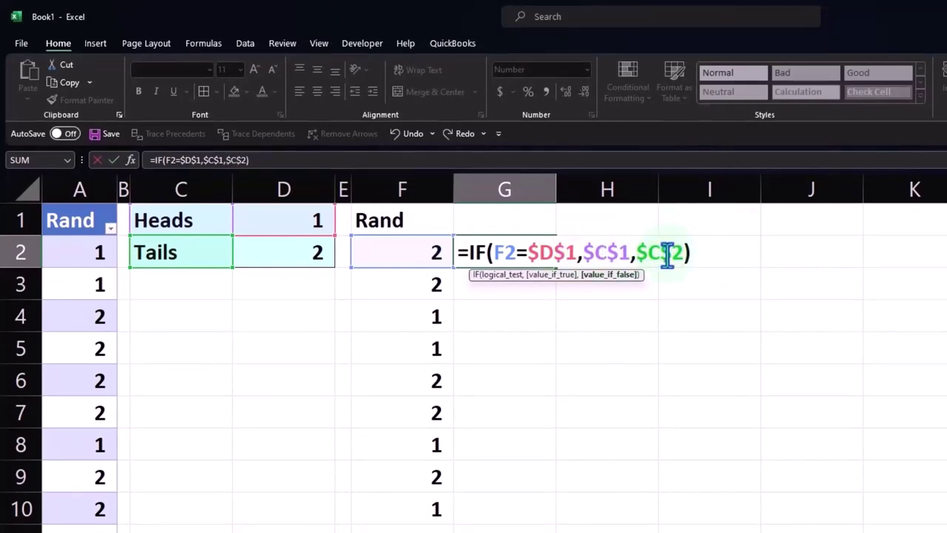
{"action": "left_click", "coordinate": [506, 252]}
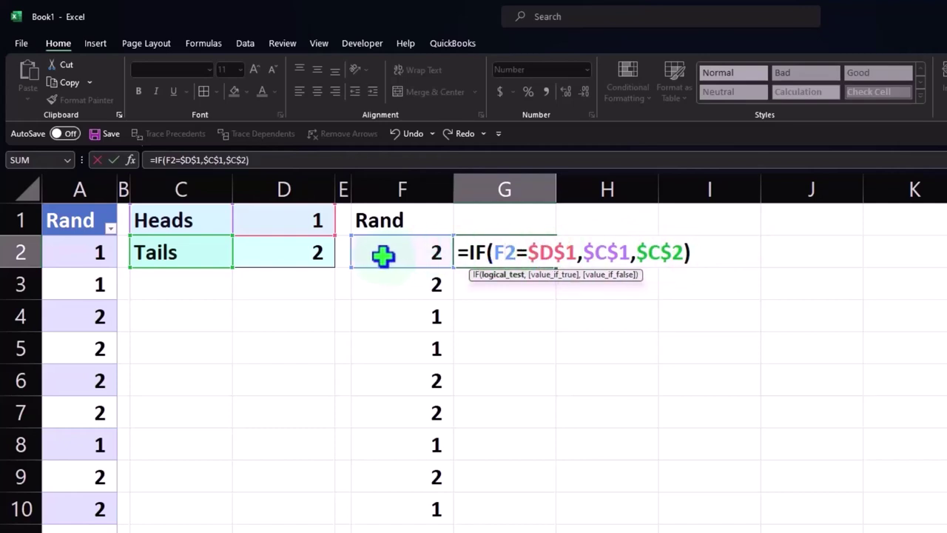
{"action": "key", "text": "Return"}
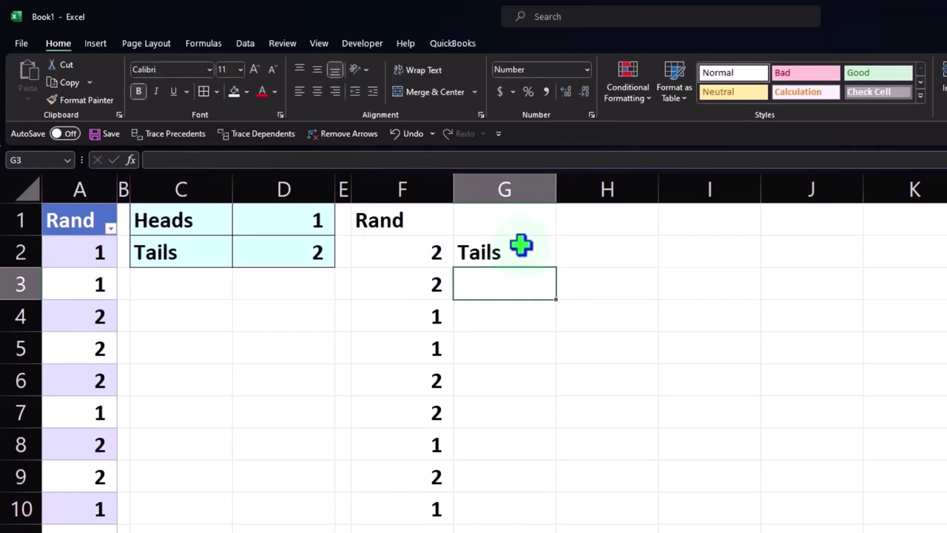
Step: Fill the IF formula from G2 down to G4
{"action": "left_click", "coordinate": [521, 245]}
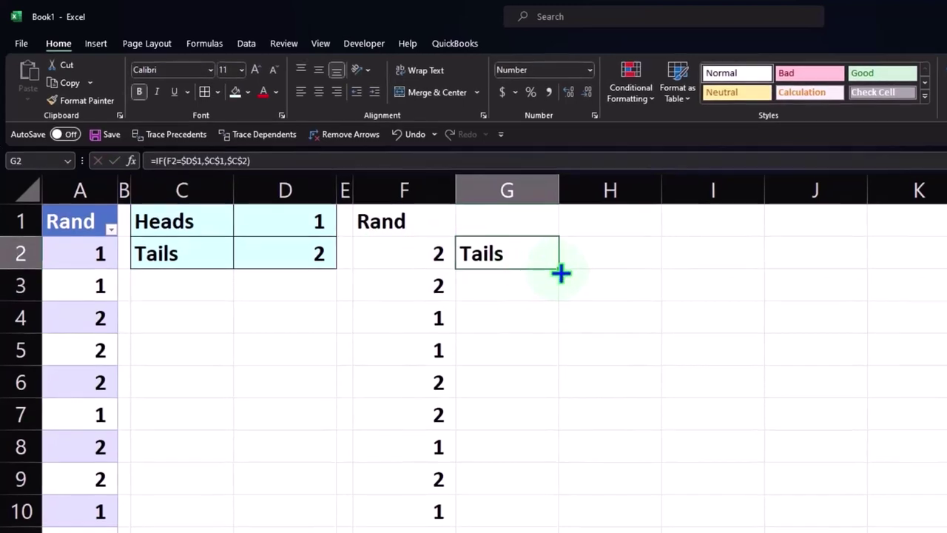
{"action": "left_click_drag", "start_coordinate": [560, 274], "coordinate": [556, 324]}
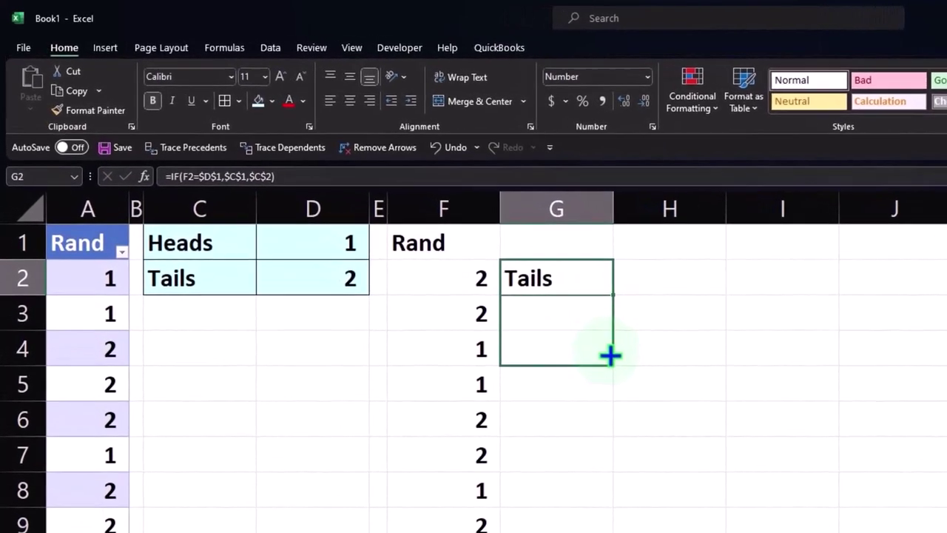
{"action": "left_click_drag", "start_coordinate": [611, 356], "coordinate": [610, 356]}
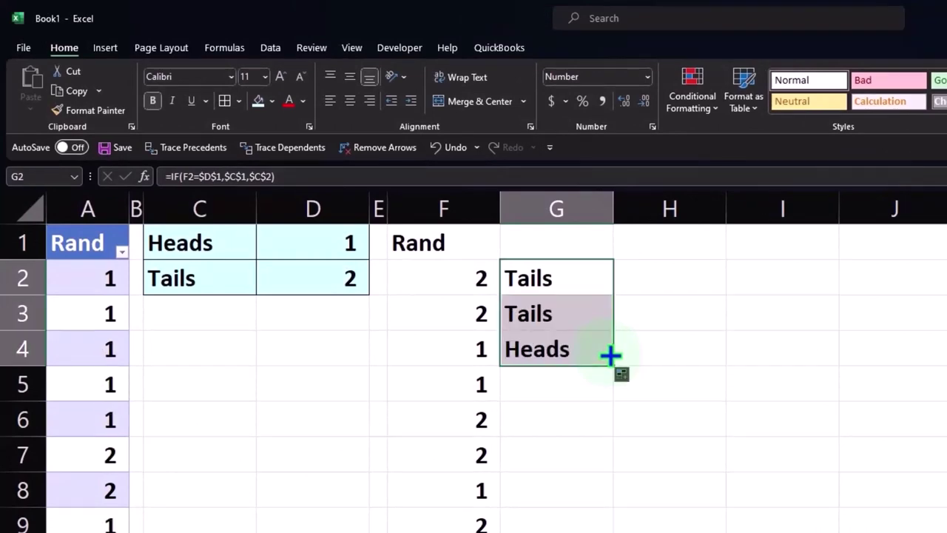
{"action": "left_click", "coordinate": [590, 427]}
Step: Check that G4's copied formula keeps $D$1, $C$1 and $C$2 fixed and F4 relative, comparing with G2
{"action": "left_click", "coordinate": [578, 350]}
{"action": "double_click", "coordinate": [577, 350]}
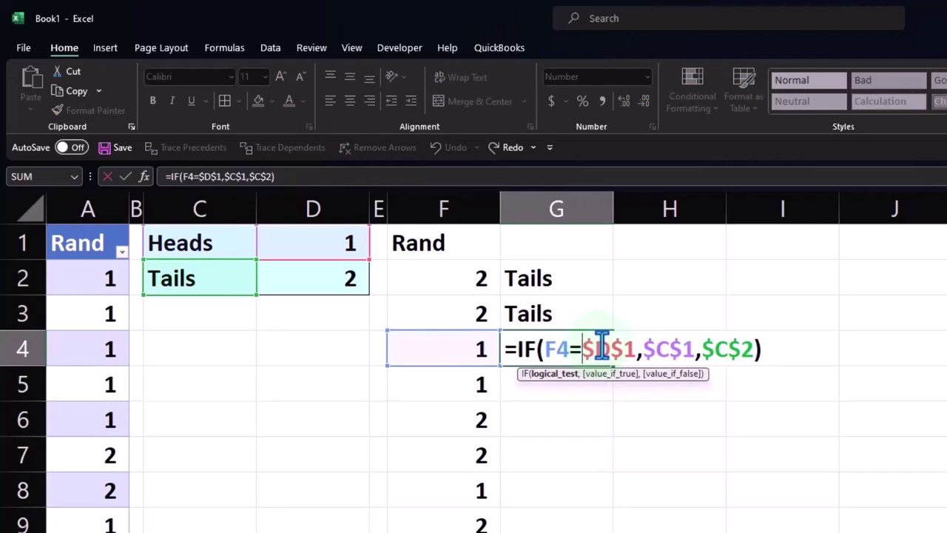
{"action": "left_click", "coordinate": [596, 344]}
{"action": "left_click", "coordinate": [660, 344]}
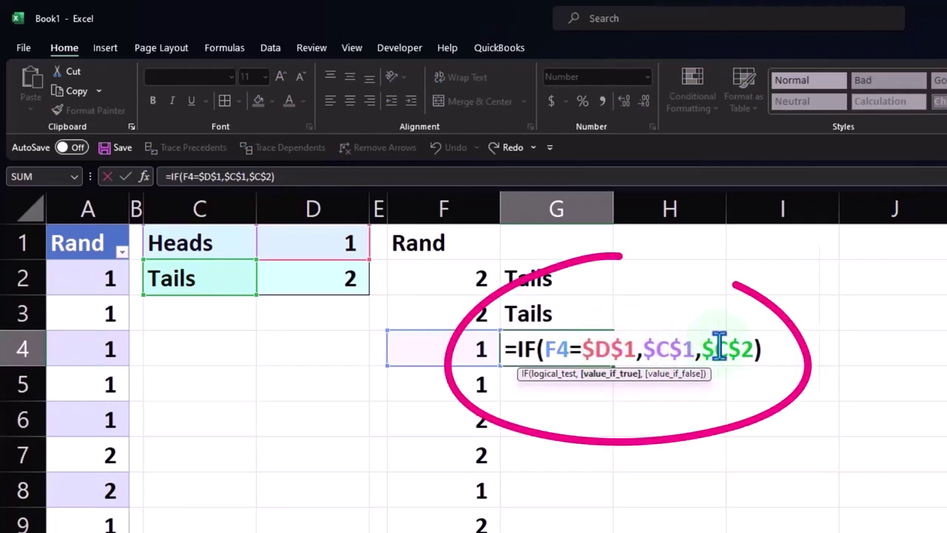
{"action": "left_click", "coordinate": [715, 348]}
{"action": "left_click", "coordinate": [555, 339]}
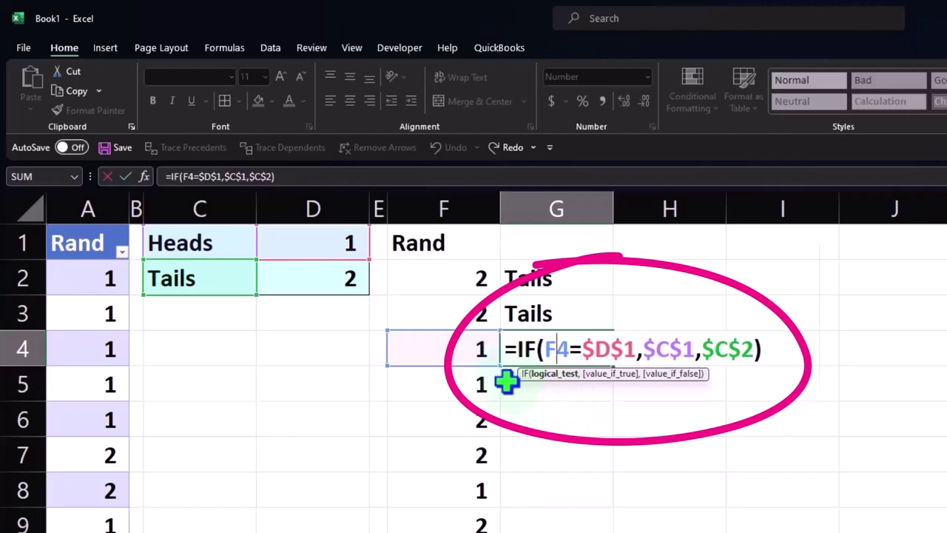
{"action": "key", "text": "Return"}
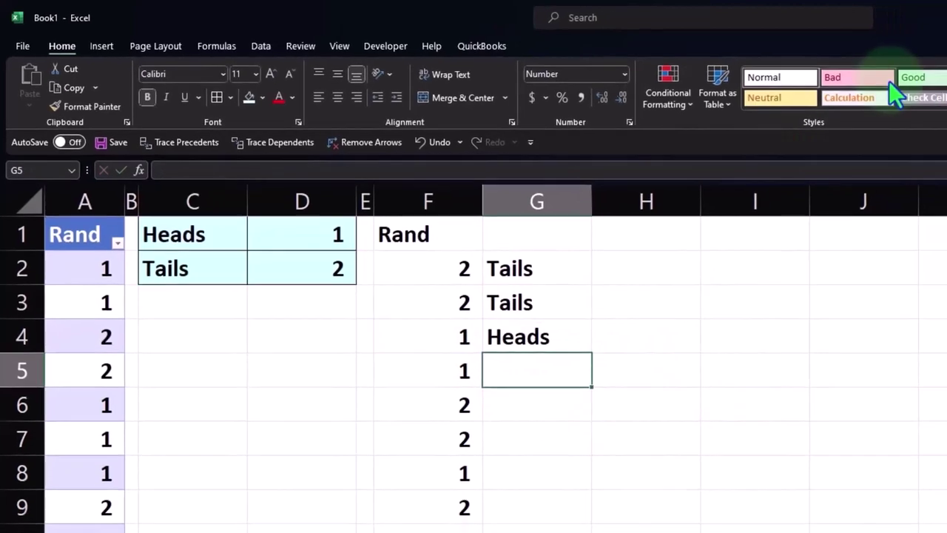
{"action": "double_click", "coordinate": [374, 182]}
{"action": "key", "text": "Return"}
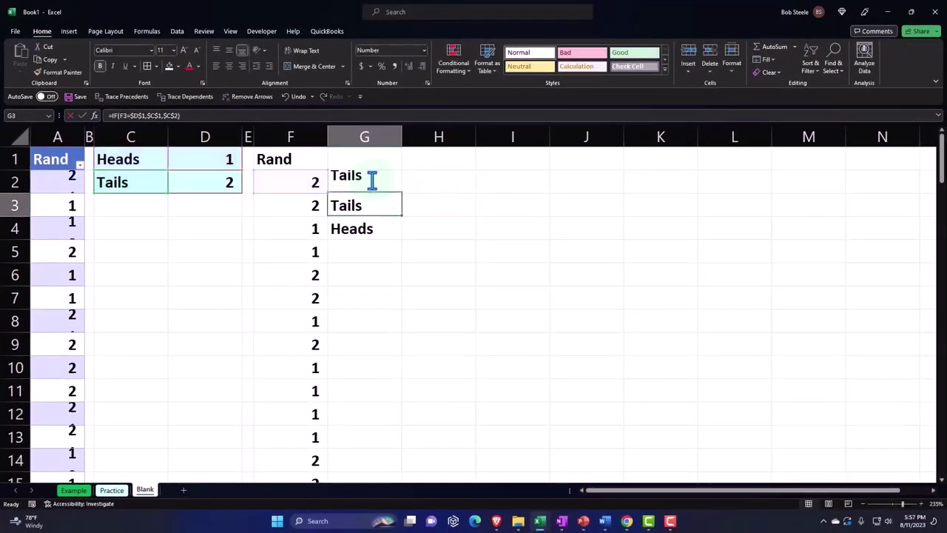
{"action": "left_click", "coordinate": [400, 233]}
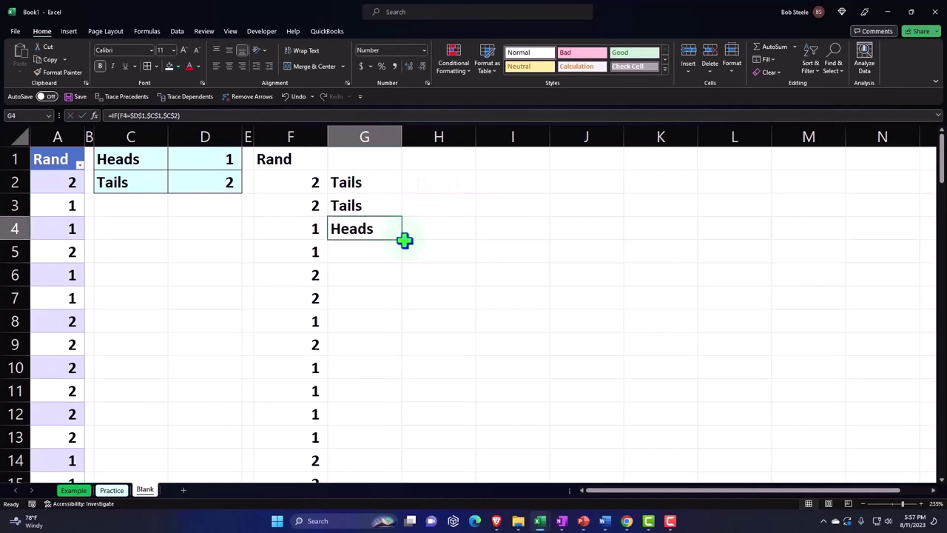
Step: Fill the Heads/Tails formula down column G to row 100 and scroll to verify it
{"action": "double_click", "coordinate": [405, 240]}
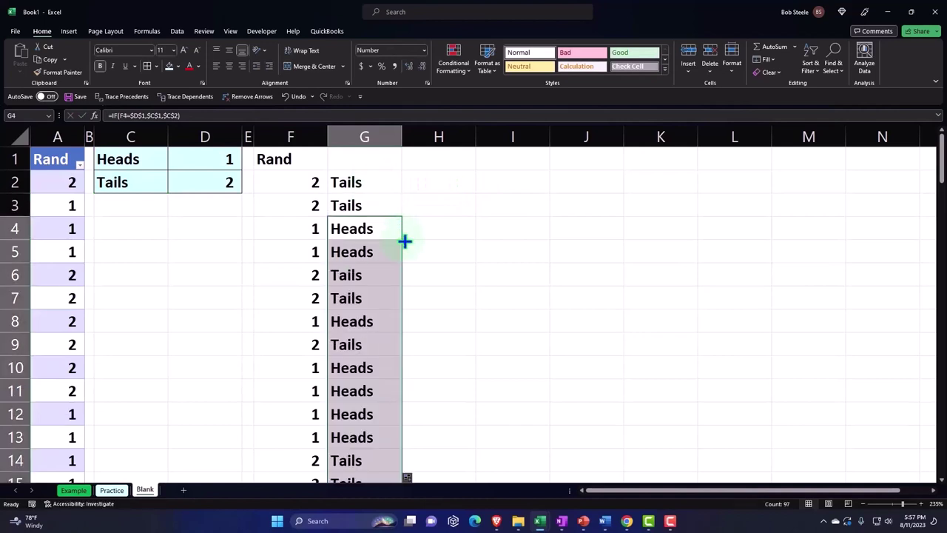
{"action": "scroll", "coordinate": [405, 241], "scroll_direction": "down", "scroll_amount": 12}
{"action": "scroll", "coordinate": [405, 241], "scroll_direction": "down", "scroll_amount": 6}
{"action": "scroll", "coordinate": [405, 241], "scroll_direction": "down", "scroll_amount": 10}
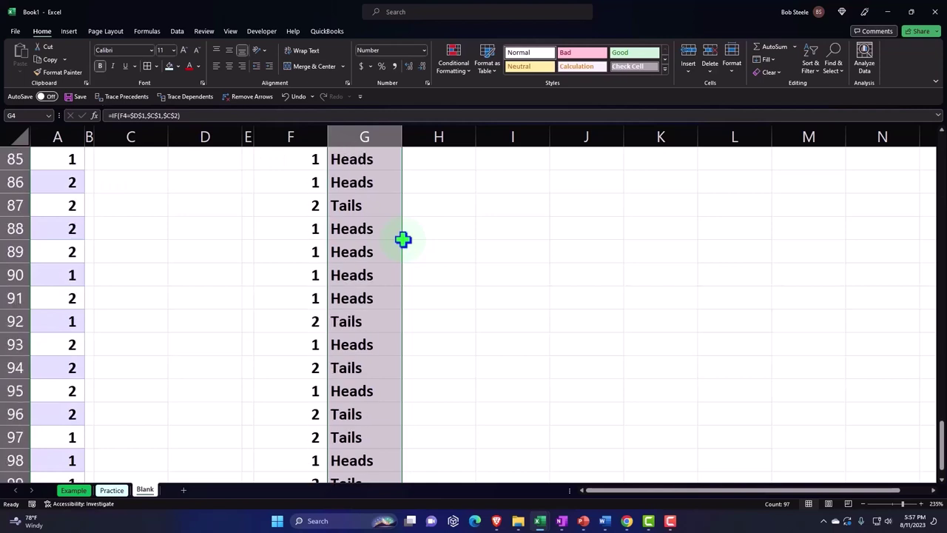
{"action": "scroll", "coordinate": [403, 239], "scroll_direction": "down", "scroll_amount": 6}
{"action": "scroll", "coordinate": [403, 239], "scroll_direction": "up", "scroll_amount": 4}
{"action": "scroll", "coordinate": [403, 239], "scroll_direction": "up", "scroll_amount": 12}
{"action": "scroll", "coordinate": [404, 239], "scroll_direction": "up", "scroll_amount": 14}
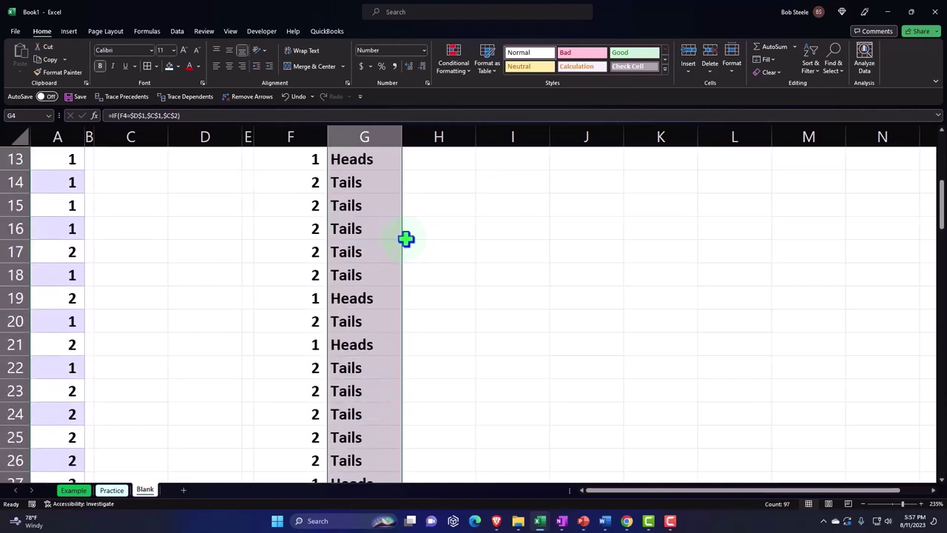
{"action": "scroll", "coordinate": [405, 238], "scroll_direction": "up", "scroll_amount": 4}
Step: Enter the header Results in G1
{"action": "left_click", "coordinate": [363, 165]}
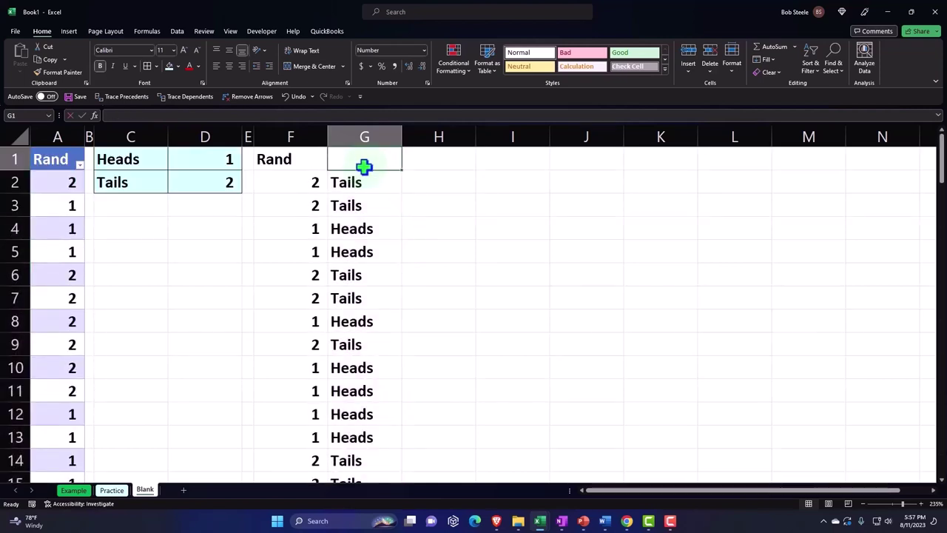
{"action": "type", "text": "Results"}
{"action": "key", "text": "Return"}
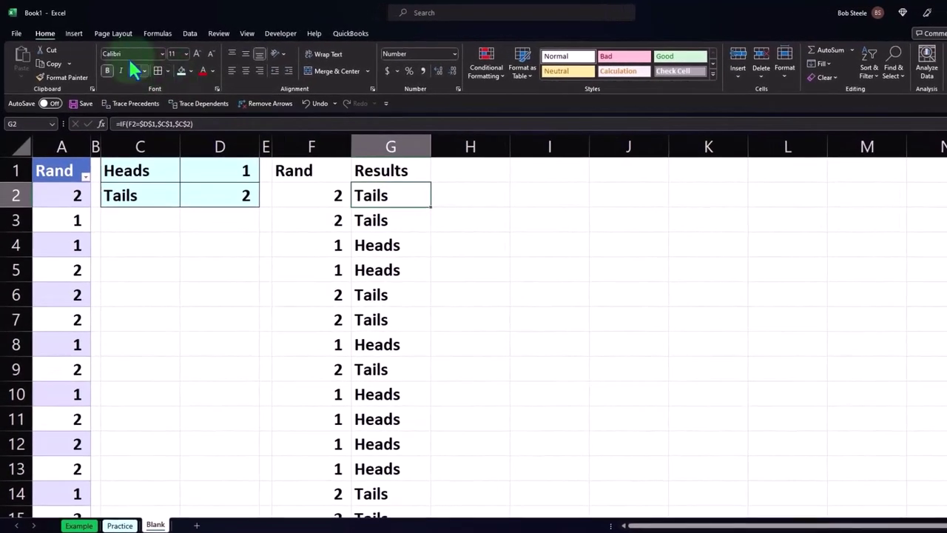
Step: Turn F1:G100 into a table with headers
{"action": "left_click", "coordinate": [75, 34]}
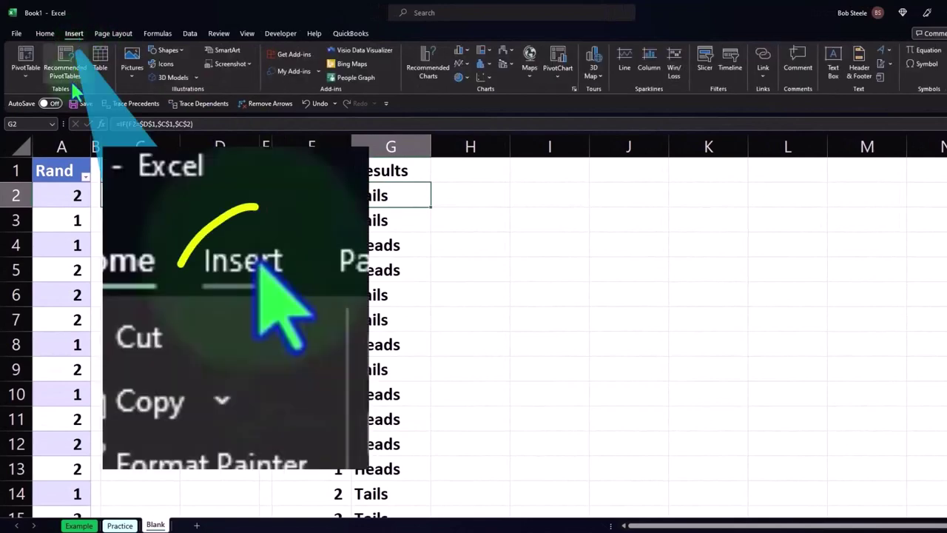
{"action": "left_click", "coordinate": [100, 59]}
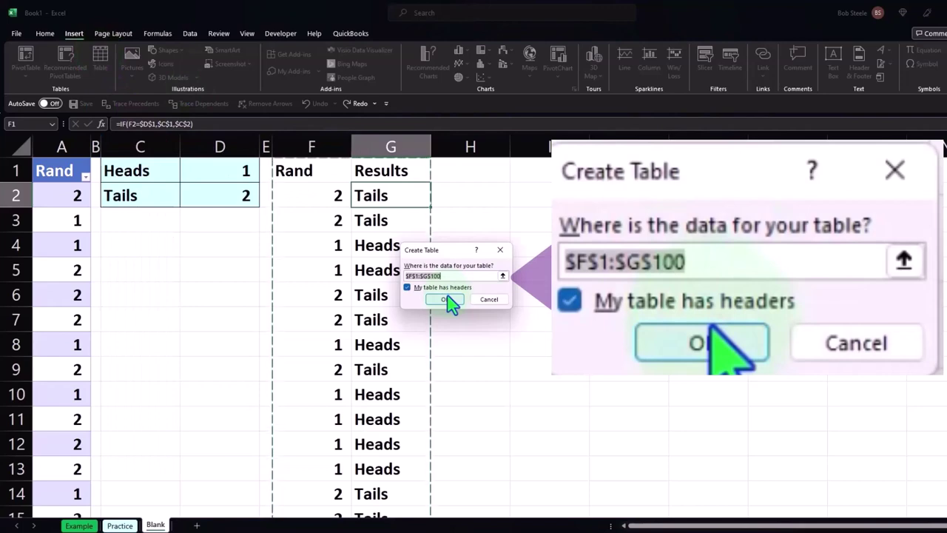
{"action": "left_click", "coordinate": [446, 300]}
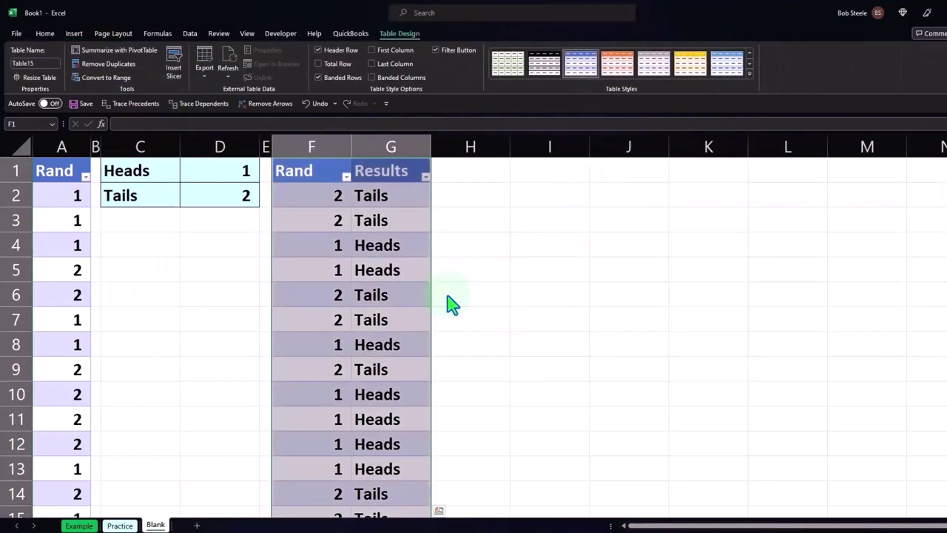
{"action": "left_click", "coordinate": [387, 226]}
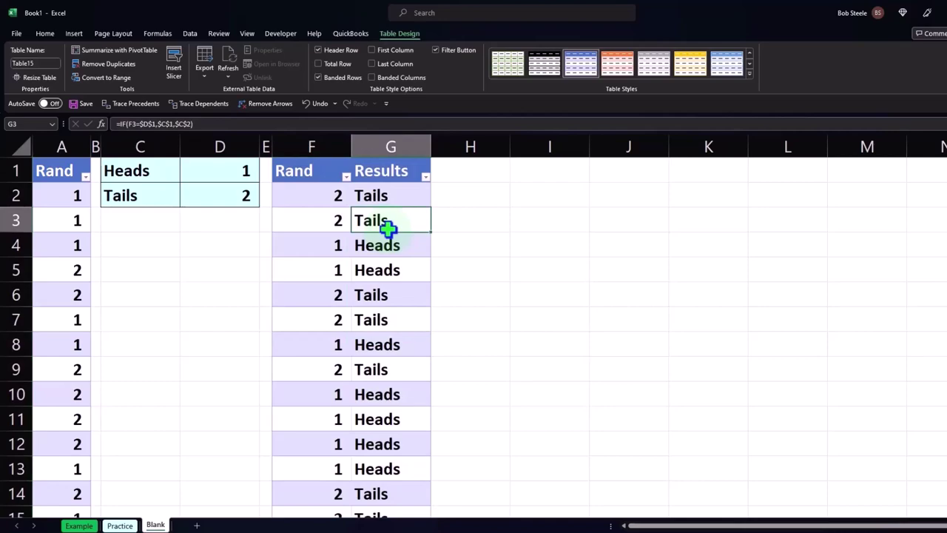
Step: Sort the Results column A to Z so all Heads rows come before Tails
{"action": "left_click", "coordinate": [425, 177]}
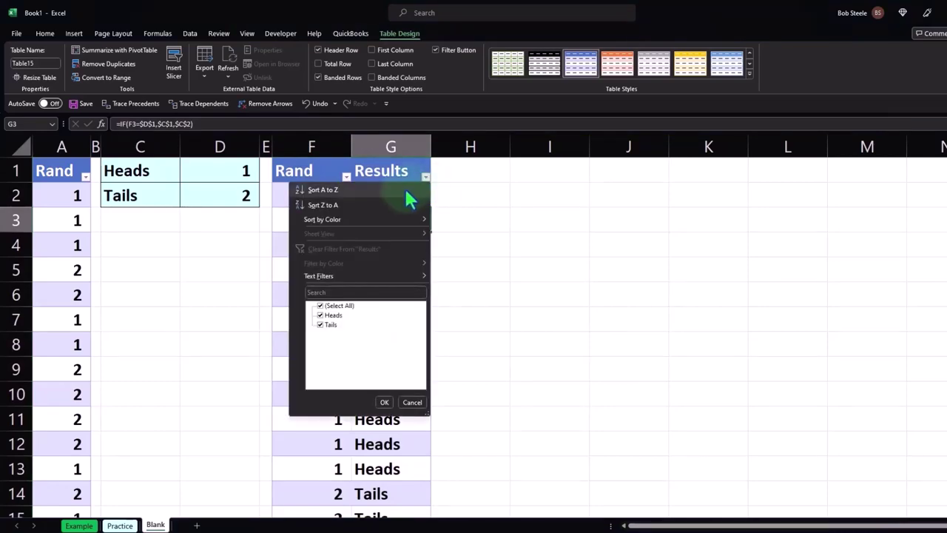
{"action": "left_click", "coordinate": [409, 191]}
{"action": "scroll", "coordinate": [407, 222], "scroll_direction": "down", "scroll_amount": 5}
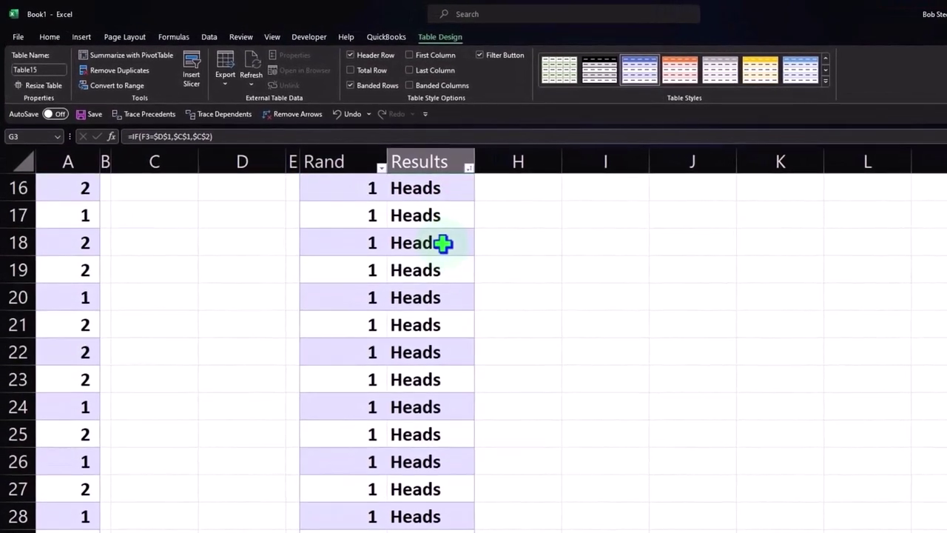
{"action": "scroll", "coordinate": [407, 222], "scroll_direction": "down", "scroll_amount": 4}
{"action": "scroll", "coordinate": [443, 244], "scroll_direction": "down", "scroll_amount": 8}
{"action": "scroll", "coordinate": [443, 244], "scroll_direction": "down", "scroll_amount": 3}
{"action": "scroll", "coordinate": [443, 244], "scroll_direction": "down", "scroll_amount": 4}
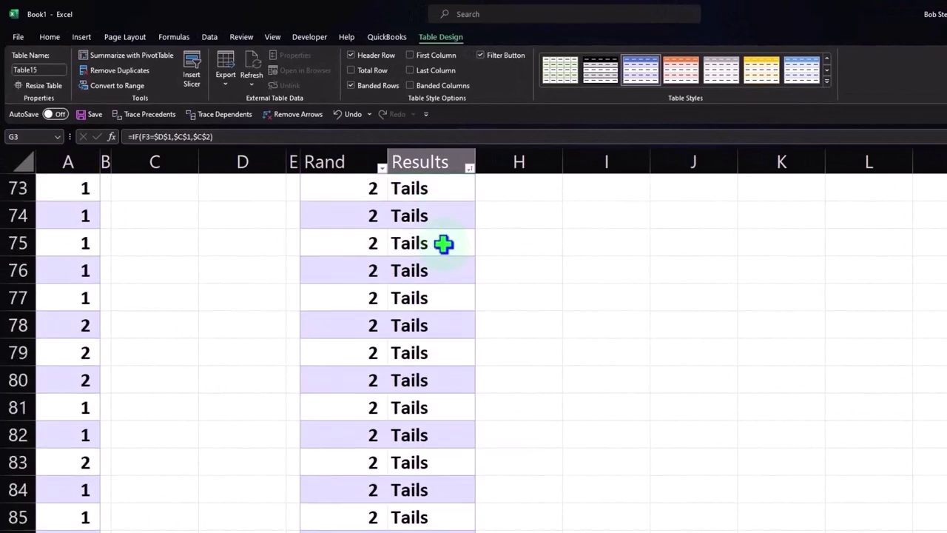
{"action": "scroll", "coordinate": [443, 244], "scroll_direction": "down", "scroll_amount": 3}
{"action": "scroll", "coordinate": [443, 244], "scroll_direction": "down", "scroll_amount": 4}
{"action": "scroll", "coordinate": [443, 244], "scroll_direction": "up", "scroll_amount": 5}
{"action": "scroll", "coordinate": [443, 243], "scroll_direction": "up", "scroll_amount": 10}
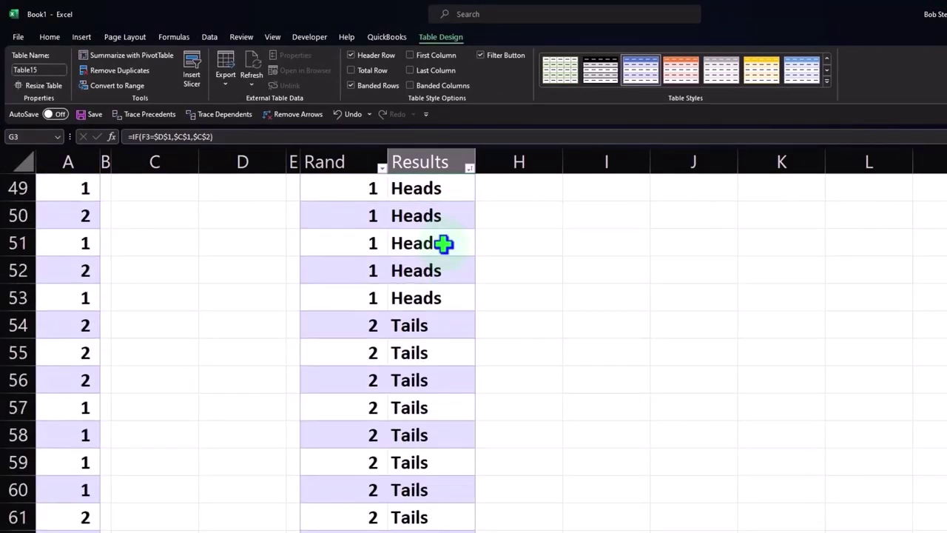
{"action": "scroll", "coordinate": [443, 244], "scroll_direction": "up", "scroll_amount": 10}
{"action": "scroll", "coordinate": [443, 243], "scroll_direction": "up", "scroll_amount": 6}
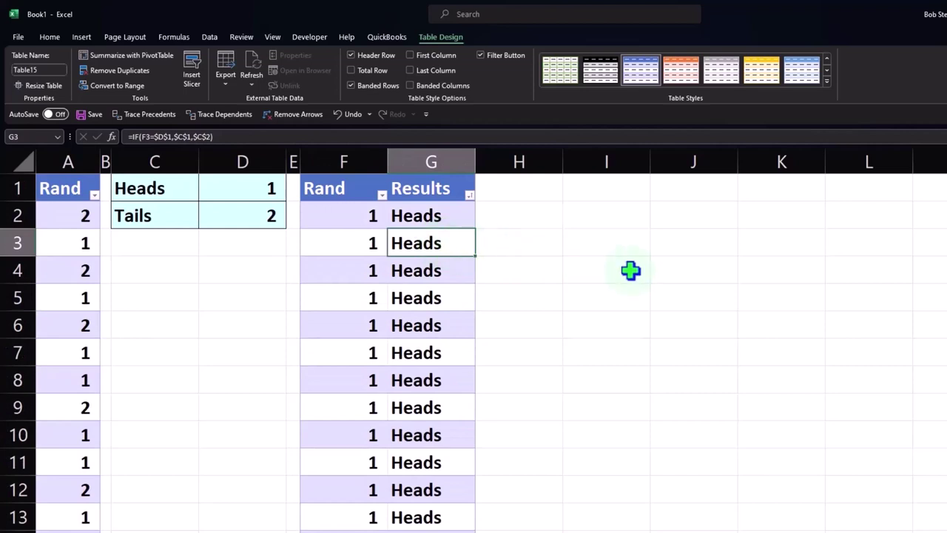
{"action": "left_click", "coordinate": [607, 188]}
{"action": "key", "text": "F9"}
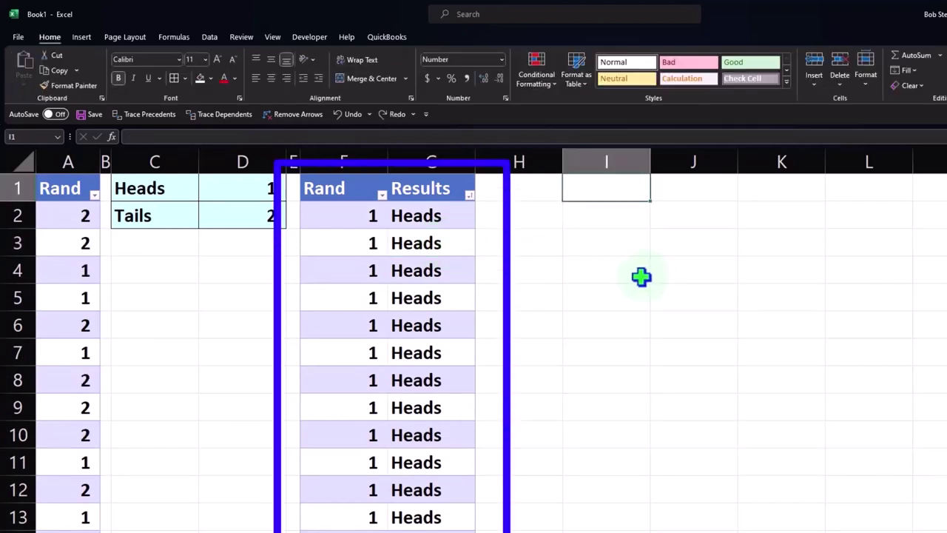
Step: Narrow column H into a spacer, then enter Heads in I1 and Tails in I2
{"action": "left_click", "coordinate": [458, 281]}
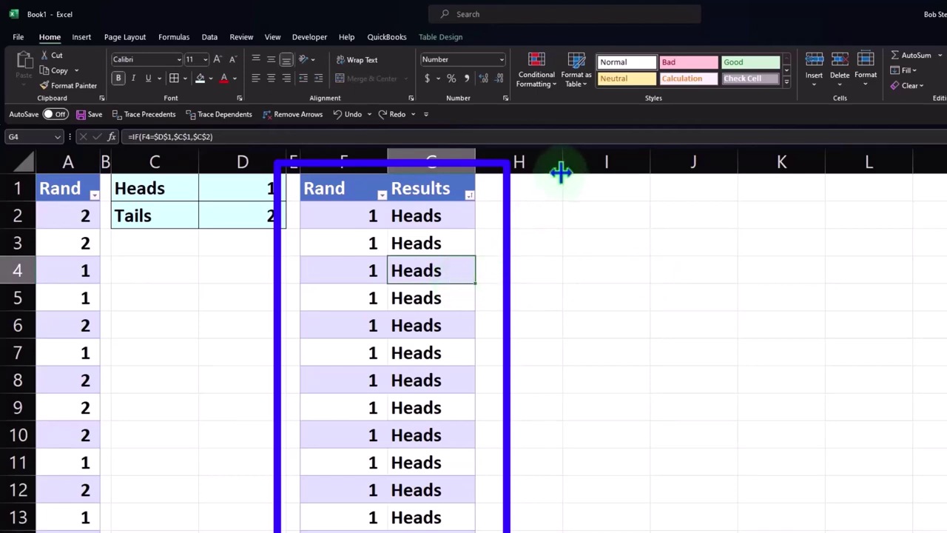
{"action": "left_click_drag", "start_coordinate": [560, 170], "coordinate": [465, 170]}
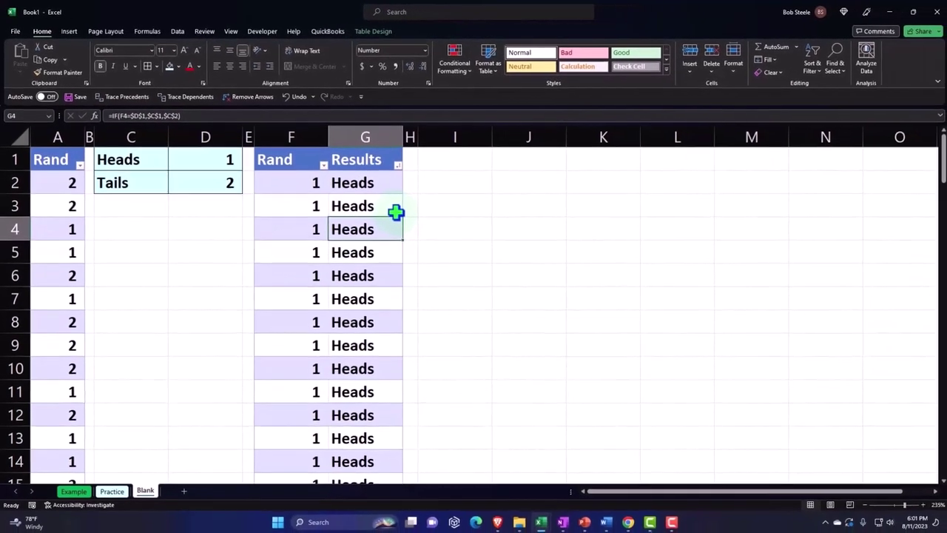
{"action": "left_click", "coordinate": [466, 163]}
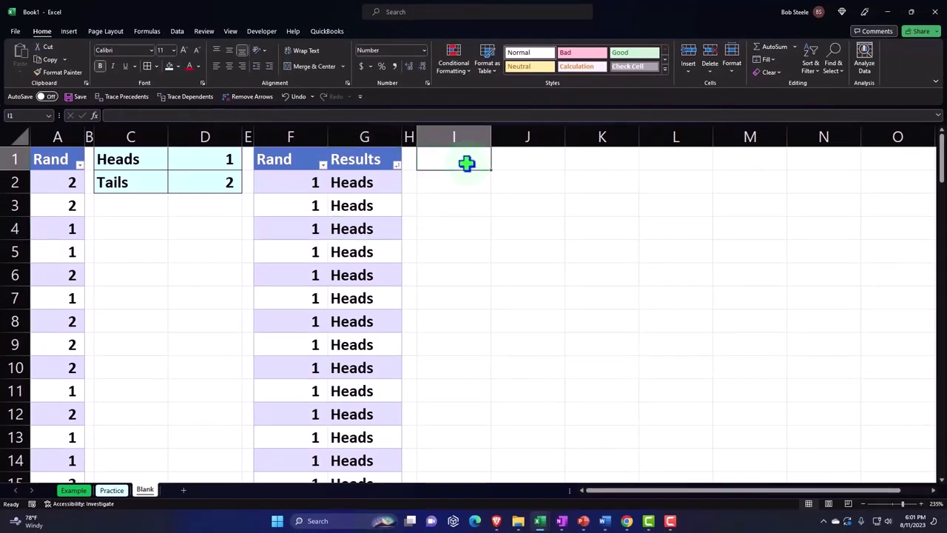
{"action": "type", "text": "Heads"}
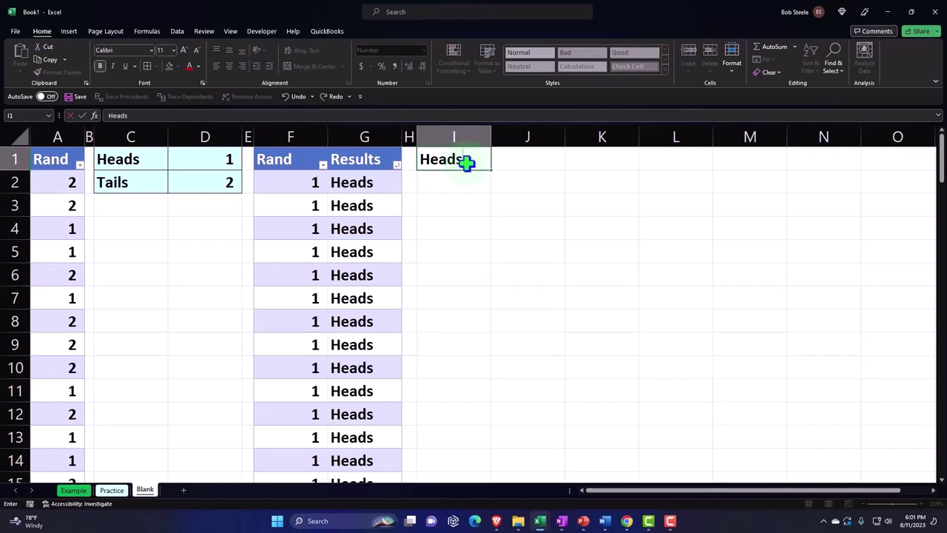
{"action": "key", "text": "Return"}
{"action": "type", "text": "Tail"}
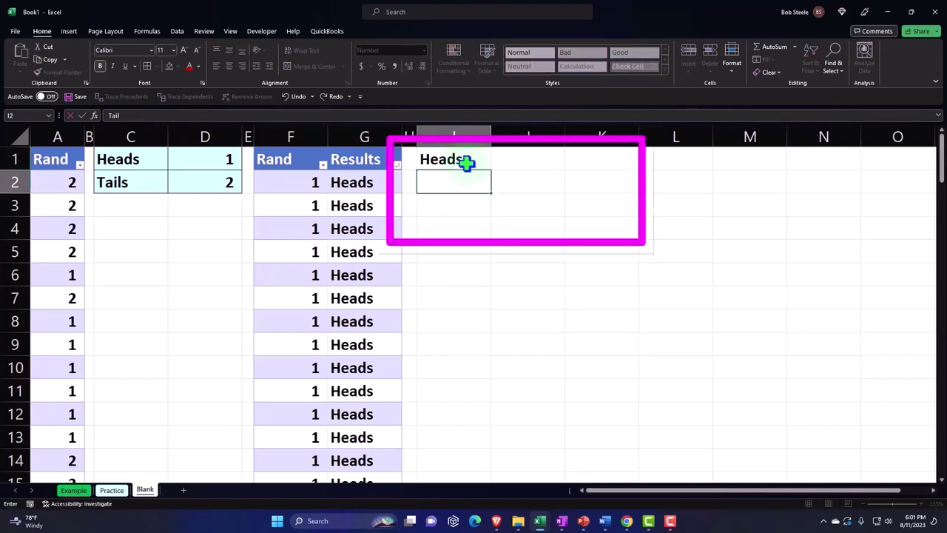
{"action": "type", "text": "s"}
{"action": "key", "text": "Return"}
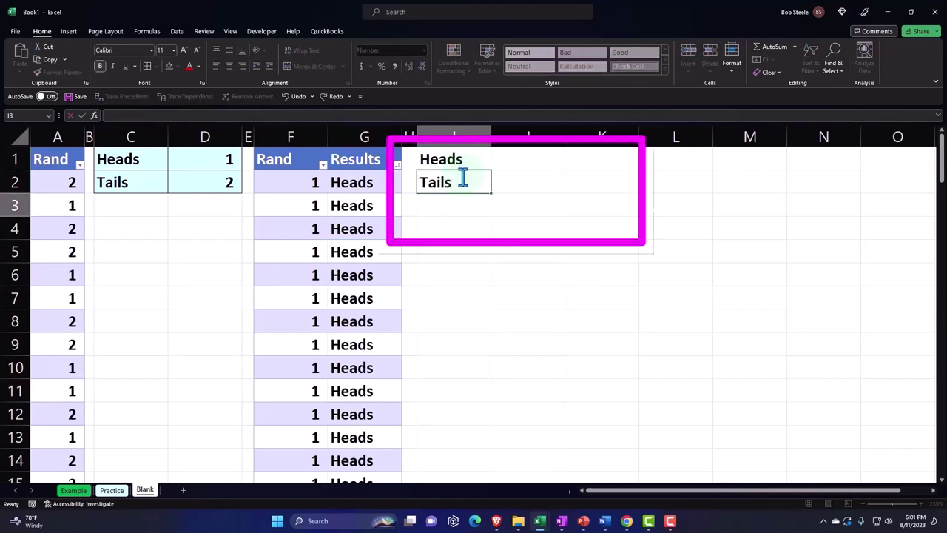
{"action": "key", "text": "Right"}
{"action": "key", "text": "Up"}
{"action": "key", "text": "Up"}
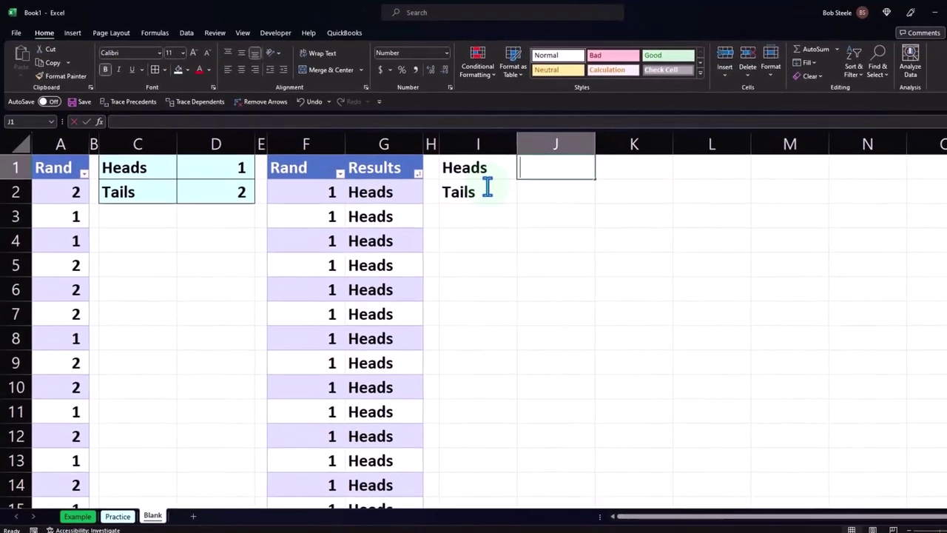
Step: Enter =COUNTIF(Table15[Results],I1) in J1, counting 52 Heads
{"action": "type", "text": "=cou"}
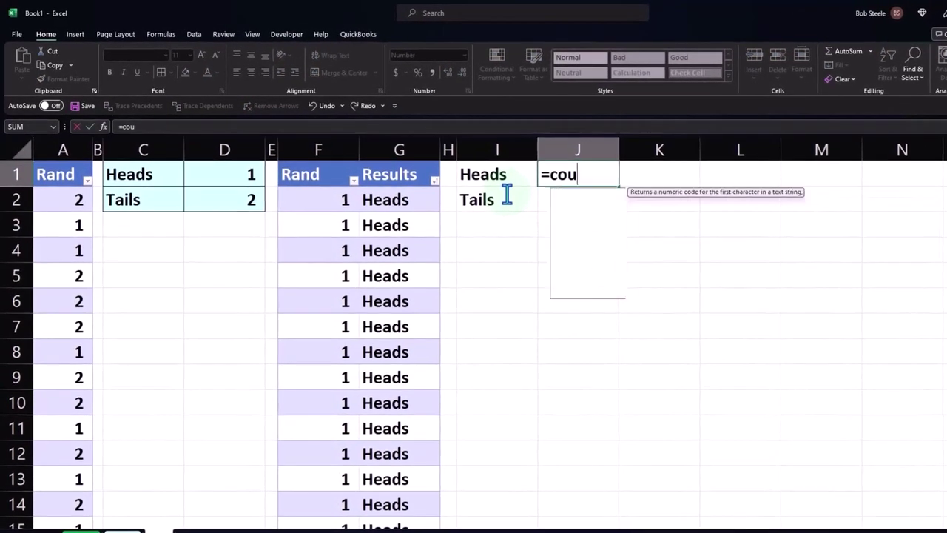
{"action": "type", "text": "ntif"}
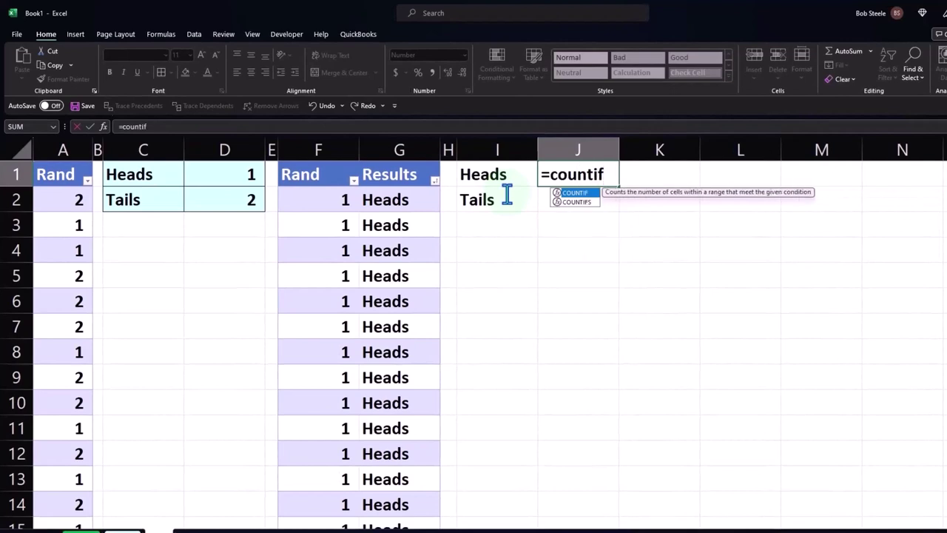
{"action": "type", "text": "("}
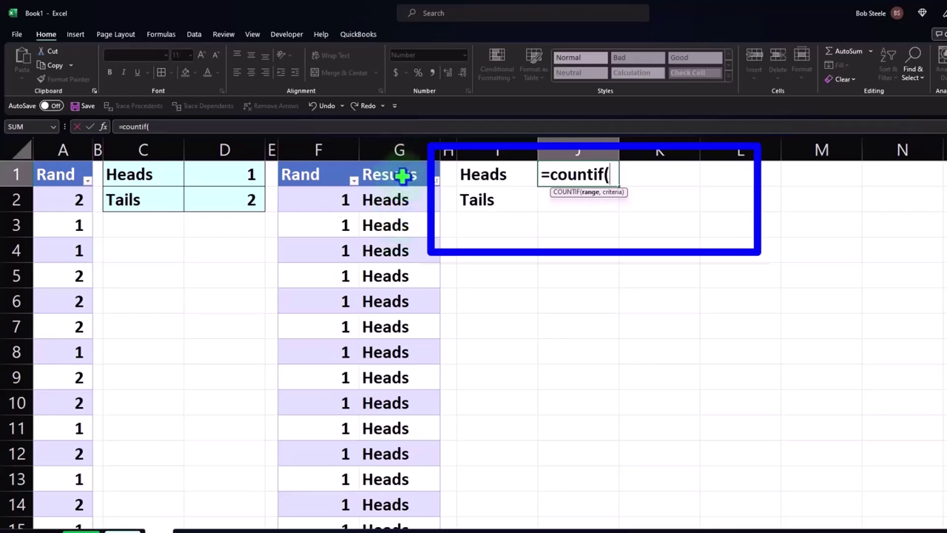
{"action": "left_click", "coordinate": [400, 162]}
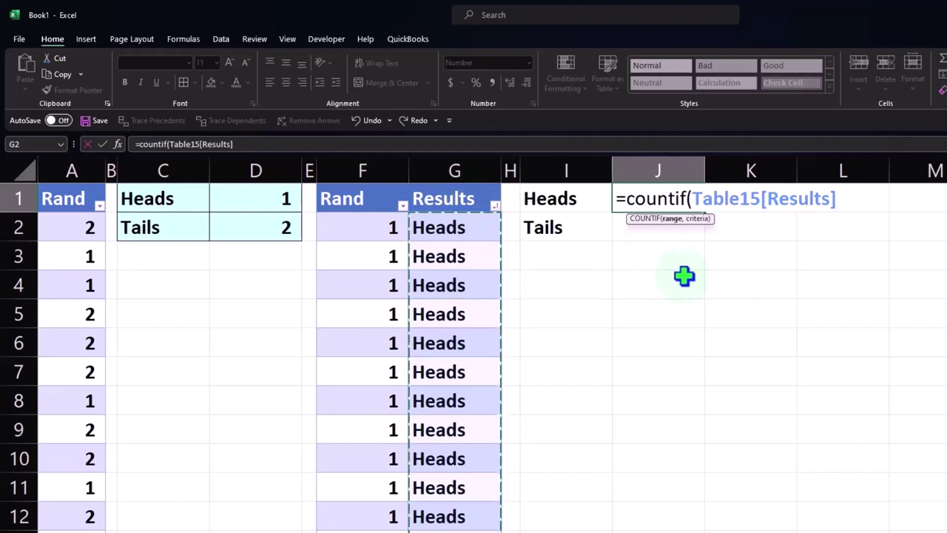
{"action": "type", "text": ","}
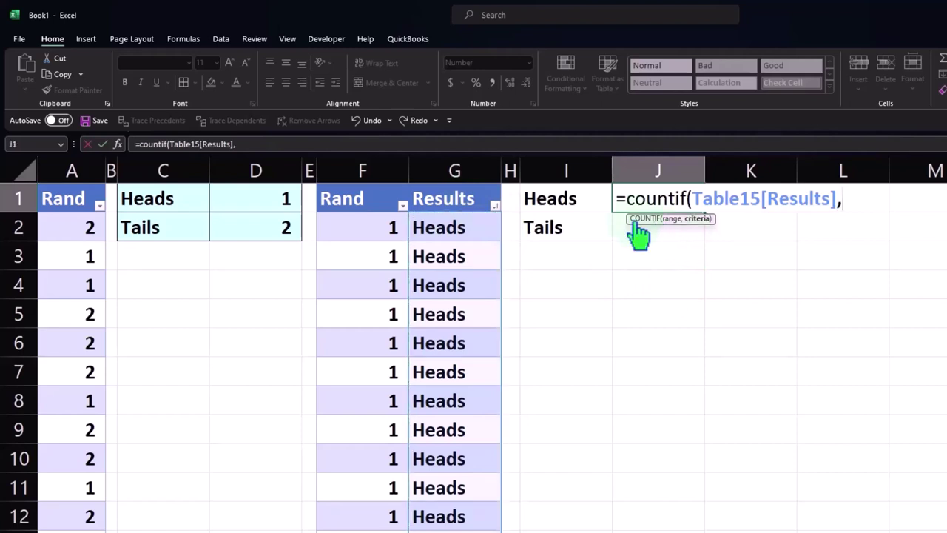
{"action": "left_click", "coordinate": [564, 200]}
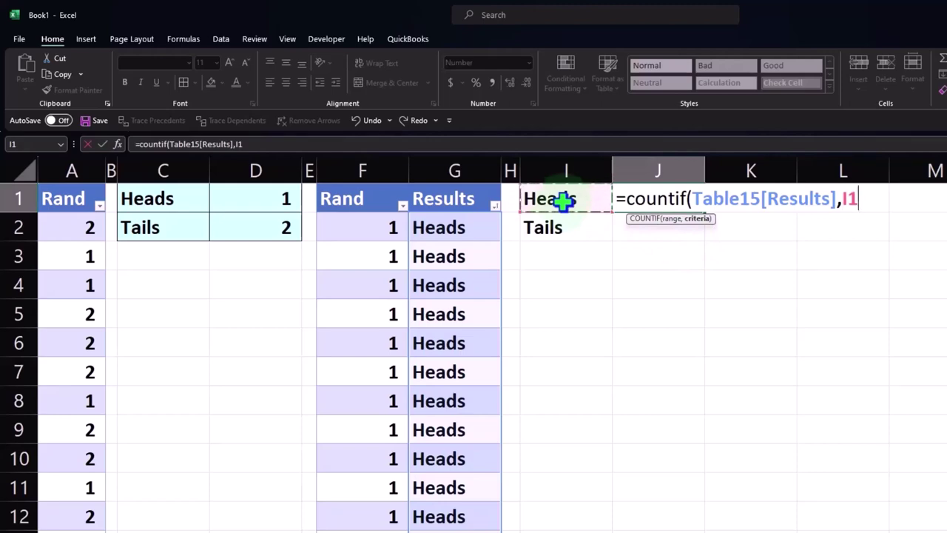
{"action": "key", "text": "Return"}
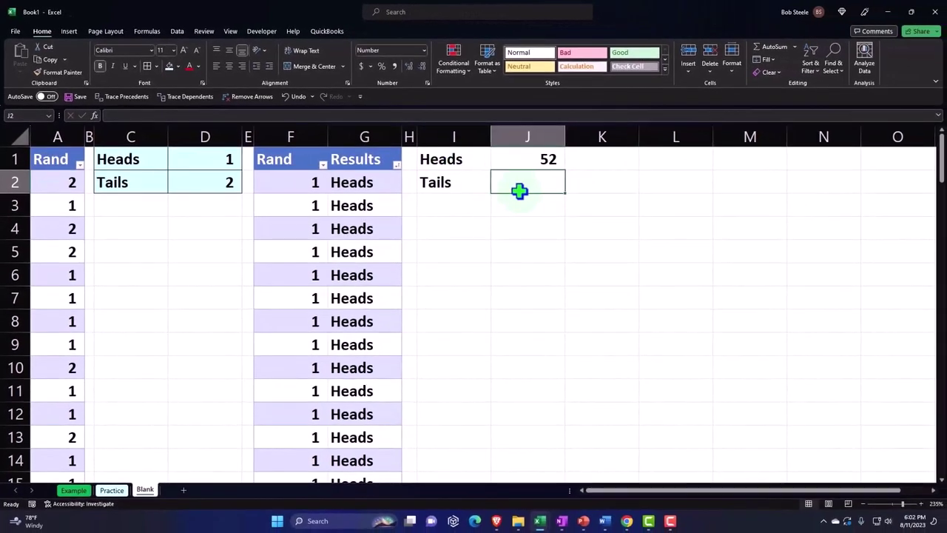
Step: Try a Tails count in J2 based on J1, then clear it
{"action": "type", "text": "="}
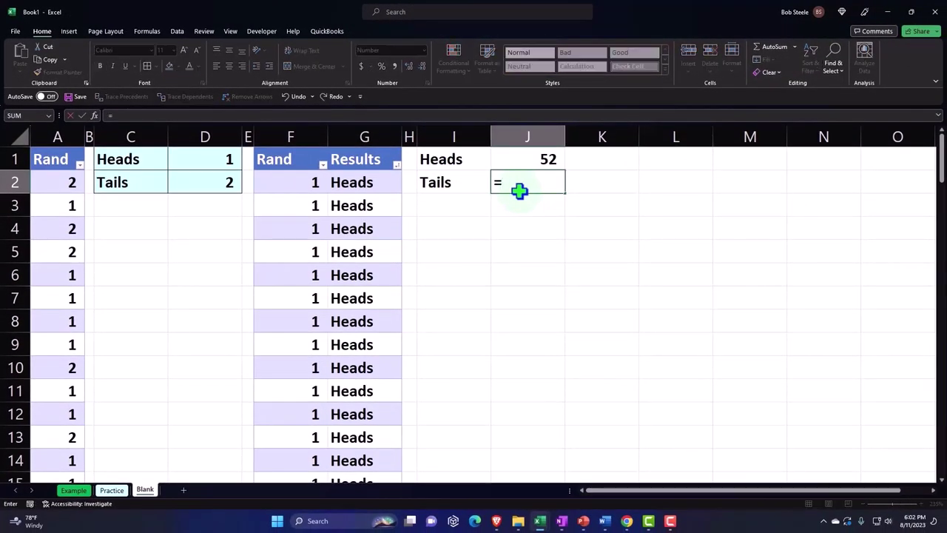
{"action": "type", "text": "100-J1"}
{"action": "key", "text": "Return"}
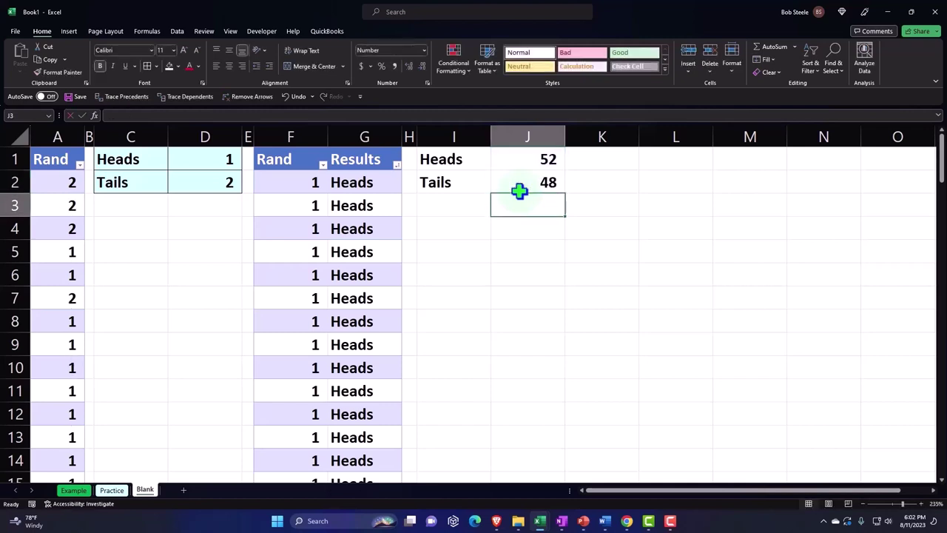
{"action": "left_click", "coordinate": [519, 190]}
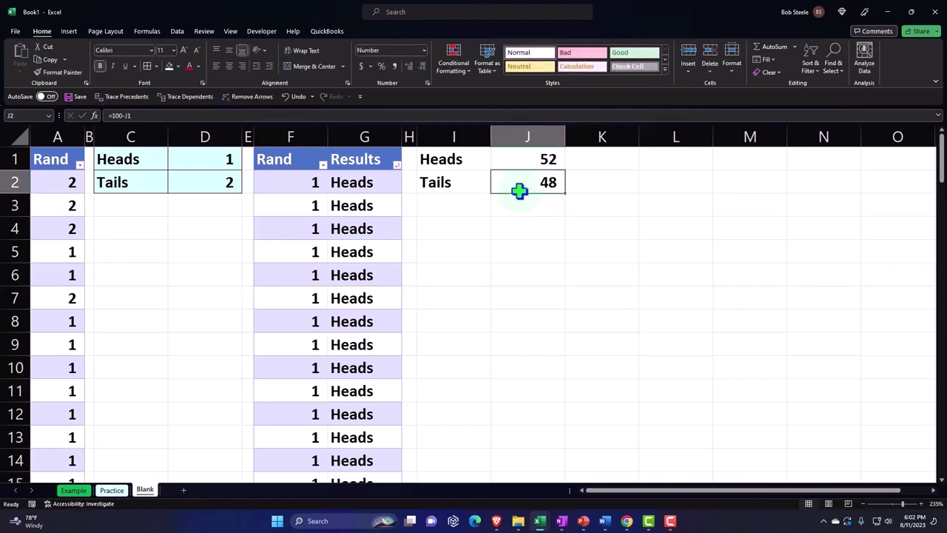
{"action": "key", "text": "Delete"}
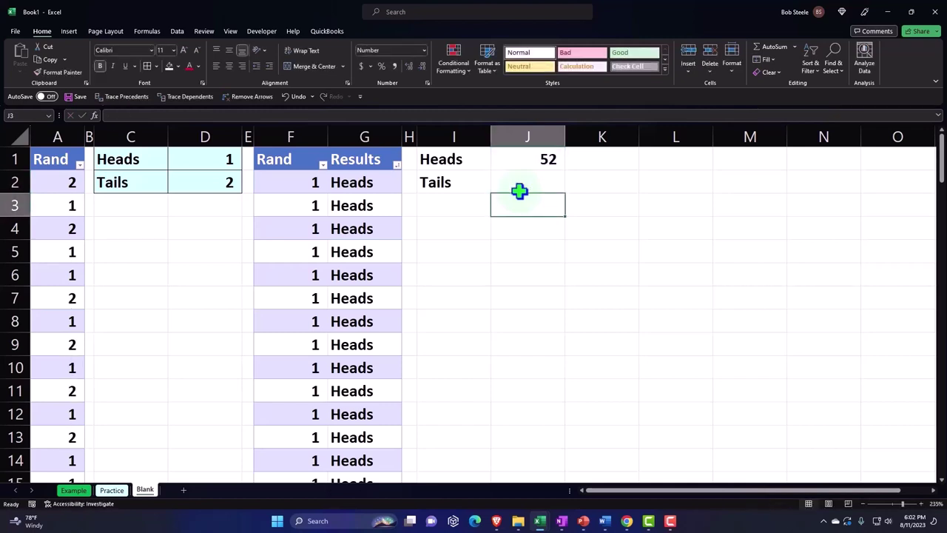
Step: Enter =COUNTIF(Table15[Results],I2) in J2, counting 47 Tails
{"action": "type", "text": "=c"}
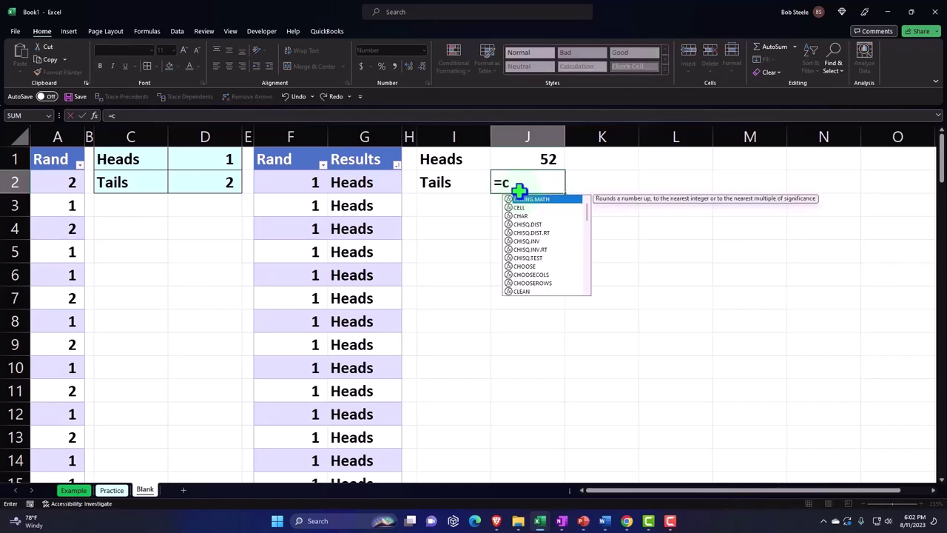
{"action": "type", "text": "ountif"}
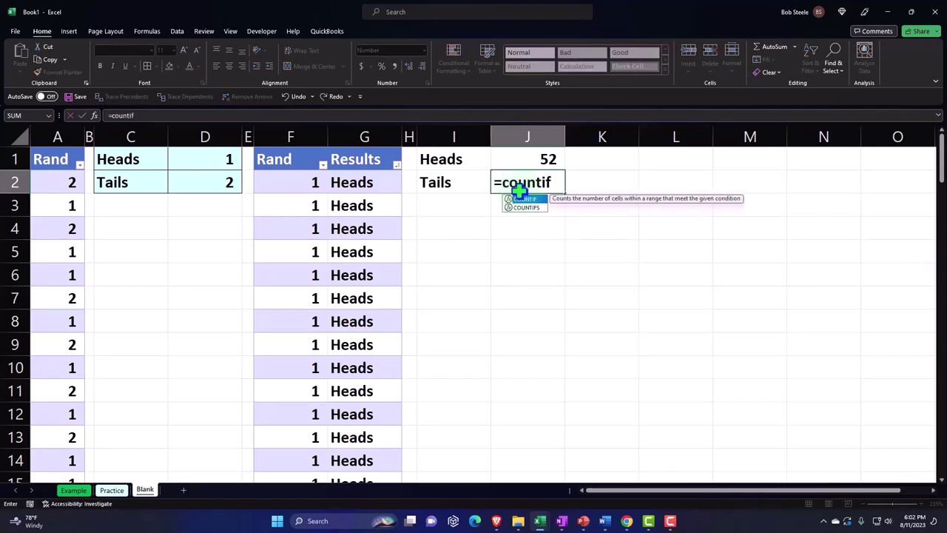
{"action": "type", "text": "("}
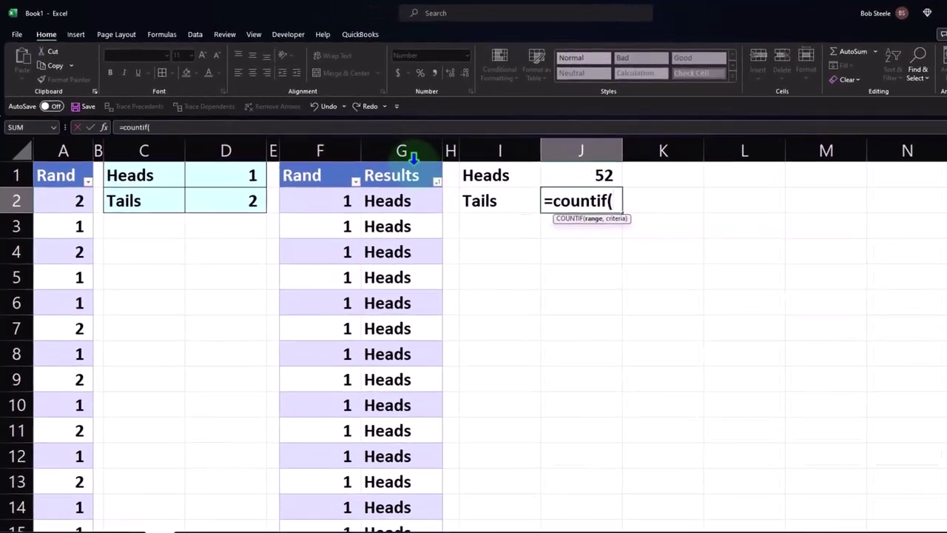
{"action": "left_click", "coordinate": [364, 150]}
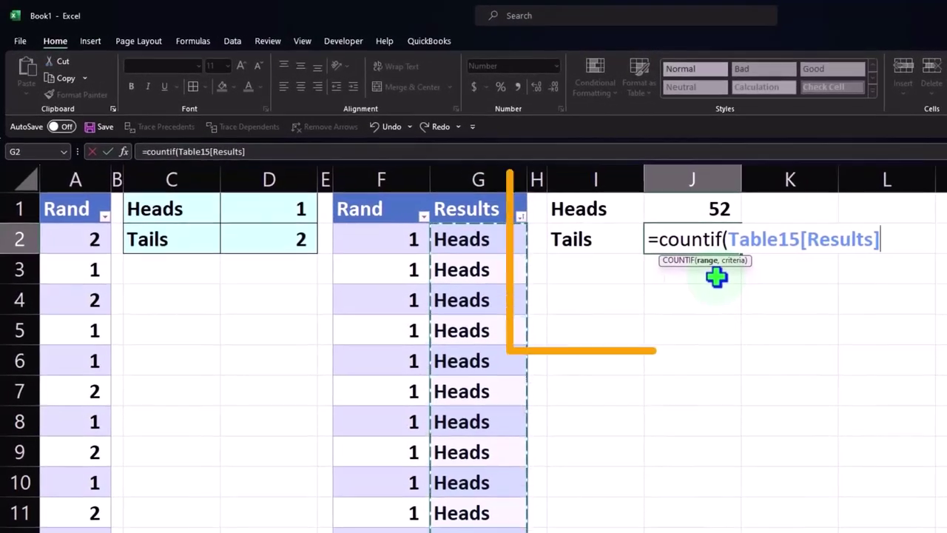
{"action": "type", "text": ","}
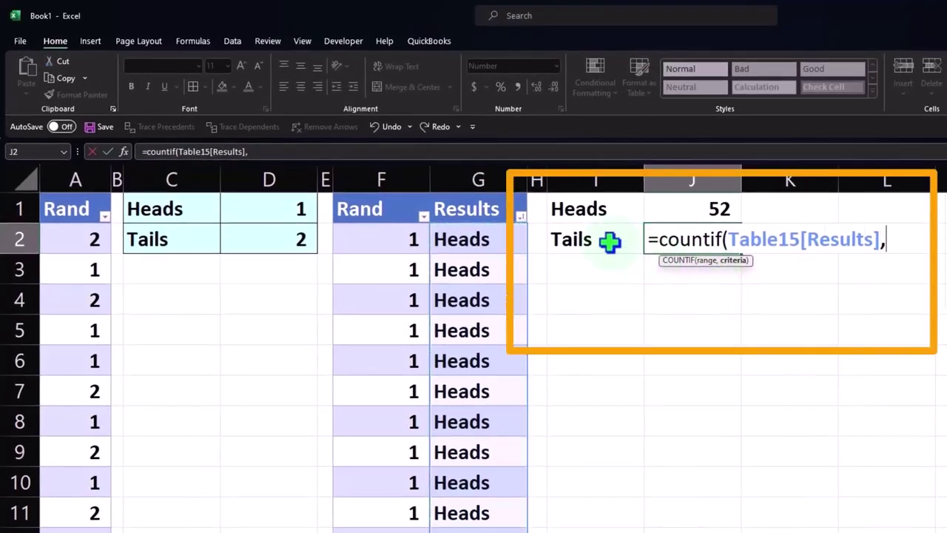
{"action": "left_click", "coordinate": [610, 241]}
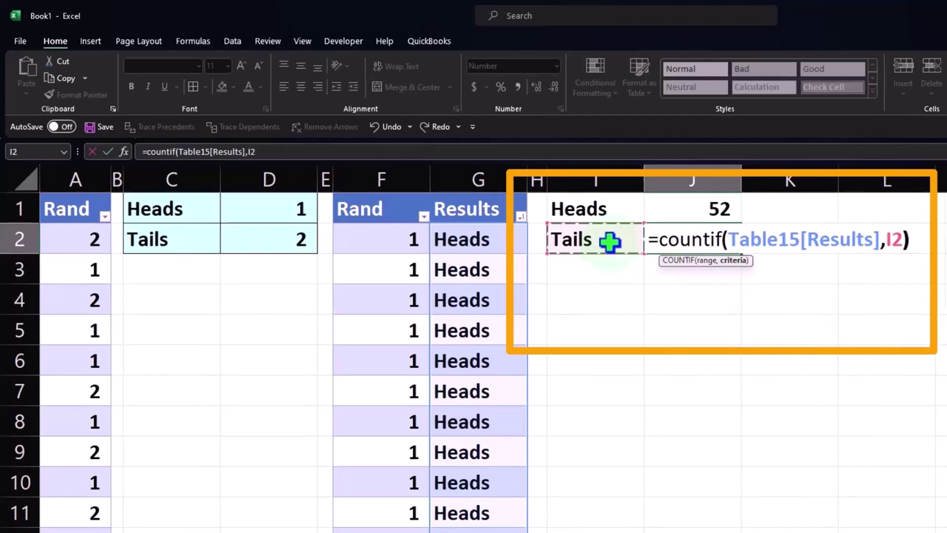
{"action": "key", "text": "Return"}
{"action": "key", "text": "Left"}
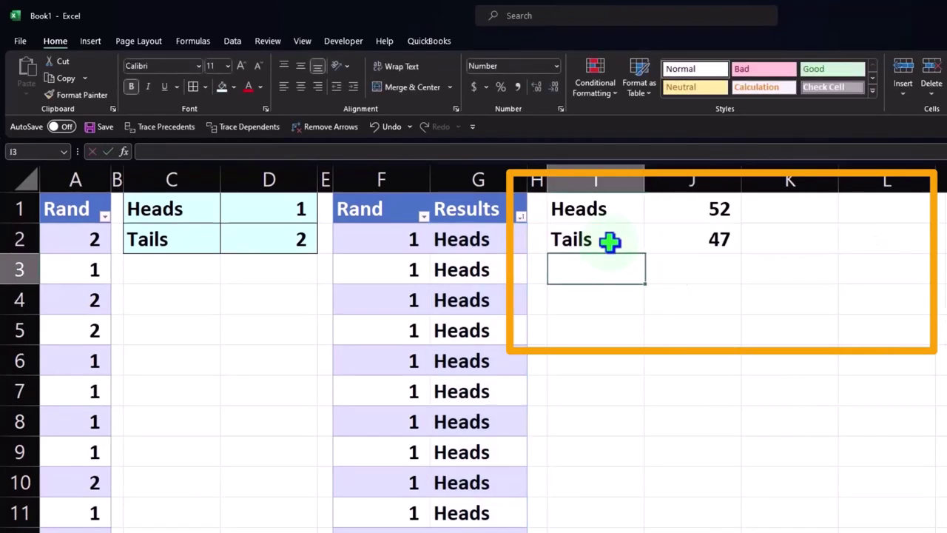
Step: Label I3 Total and put =SUM(J1:J2) beside it, giving 99
{"action": "type", "text": "Total"}
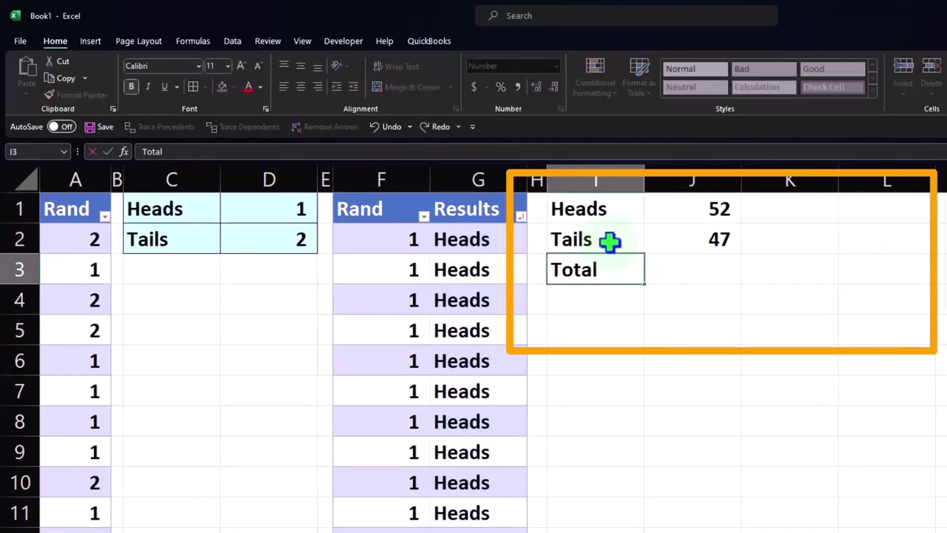
{"action": "key", "text": "Tab"}
{"action": "type", "text": "=sum"}
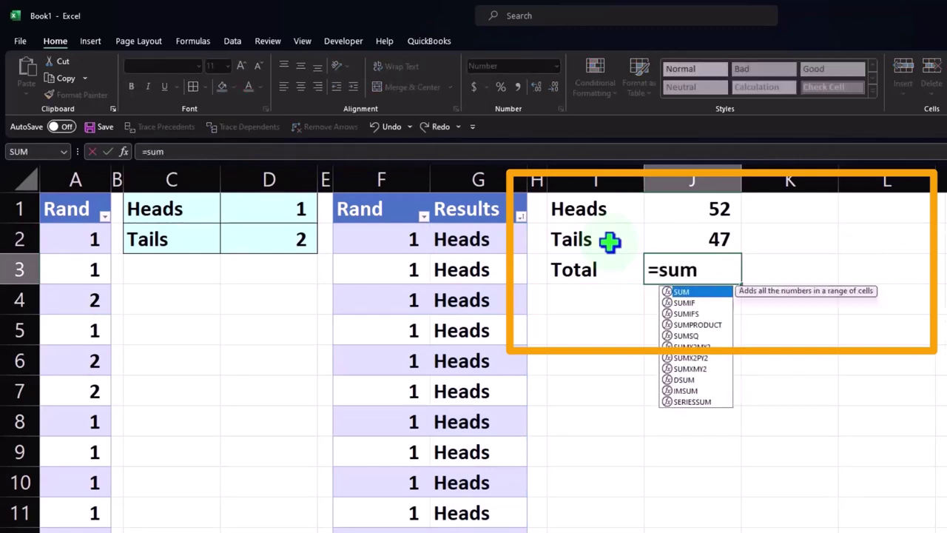
{"action": "type", "text": "("}
{"action": "key", "text": "Up"}
{"action": "key", "text": "shift+Up"}
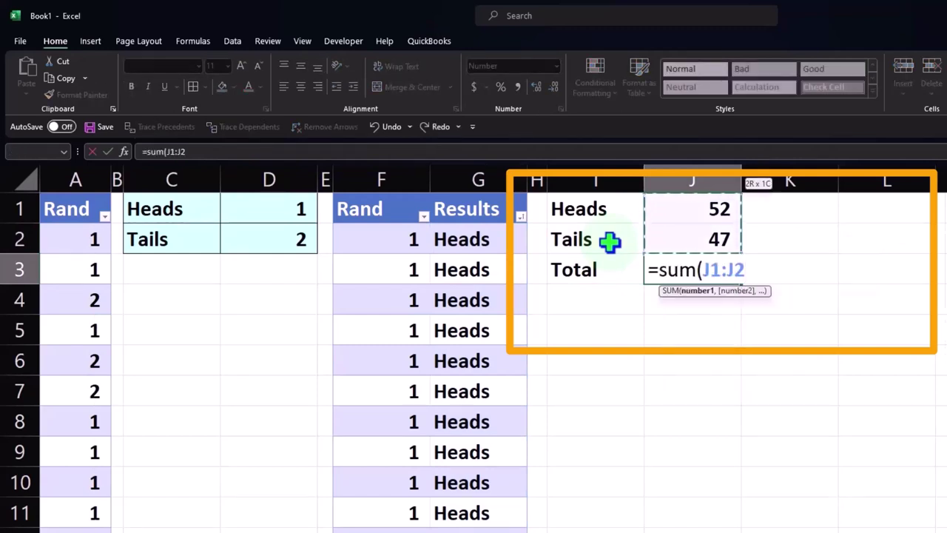
{"action": "key", "text": "Return"}
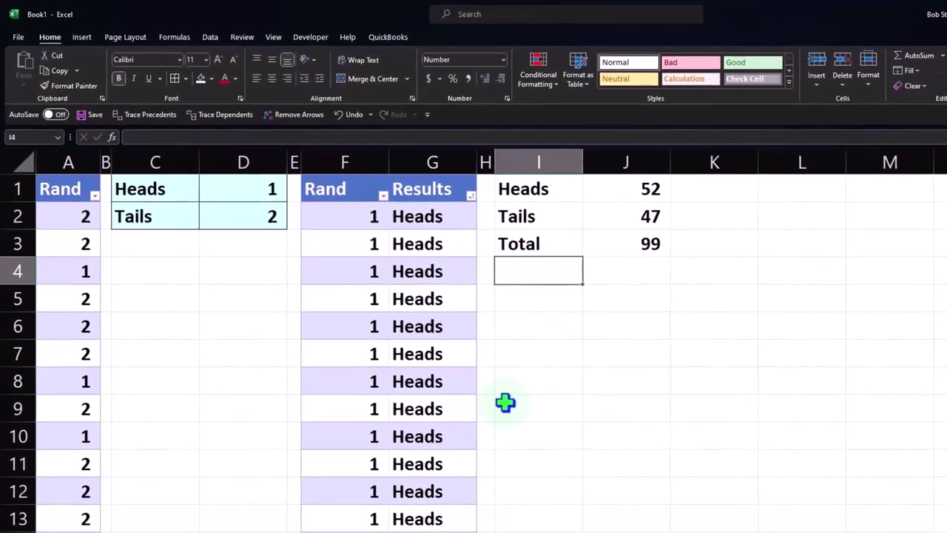
{"action": "scroll", "coordinate": [313, 408], "scroll_direction": "down", "scroll_amount": 4}
{"action": "scroll", "coordinate": [303, 406], "scroll_direction": "down", "scroll_amount": 8}
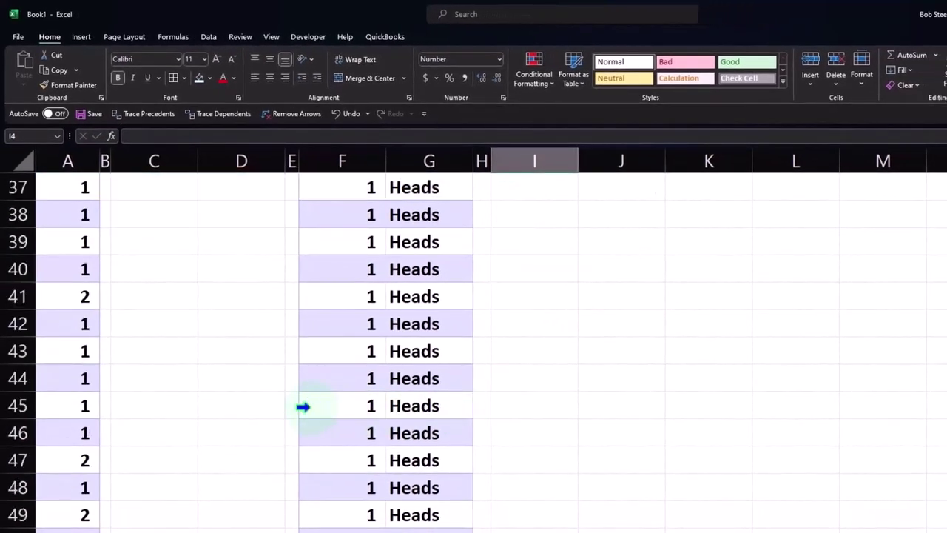
{"action": "scroll", "coordinate": [303, 406], "scroll_direction": "down", "scroll_amount": 13}
{"action": "scroll", "coordinate": [303, 407], "scroll_direction": "down", "scroll_amount": 13}
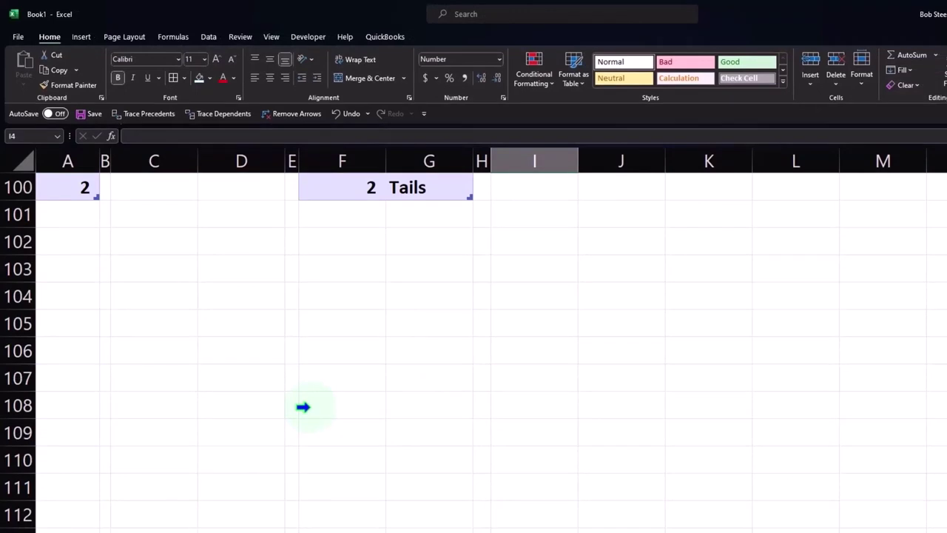
{"action": "scroll", "coordinate": [302, 406], "scroll_direction": "up", "scroll_amount": 1}
{"action": "scroll", "coordinate": [338, 319], "scroll_direction": "up", "scroll_amount": 2}
{"action": "scroll", "coordinate": [342, 326], "scroll_direction": "up", "scroll_amount": 12}
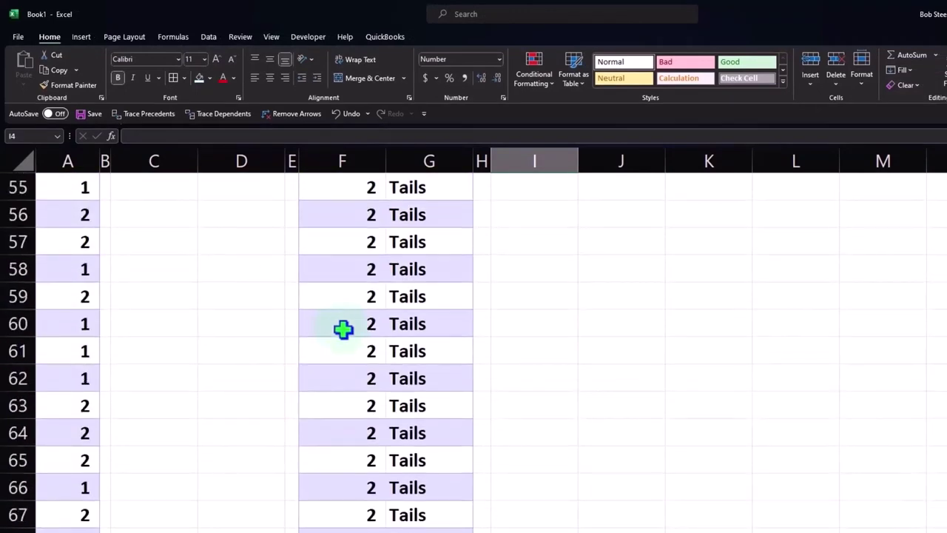
{"action": "scroll", "coordinate": [342, 329], "scroll_direction": "up", "scroll_amount": 9}
{"action": "scroll", "coordinate": [343, 327], "scroll_direction": "up", "scroll_amount": 9}
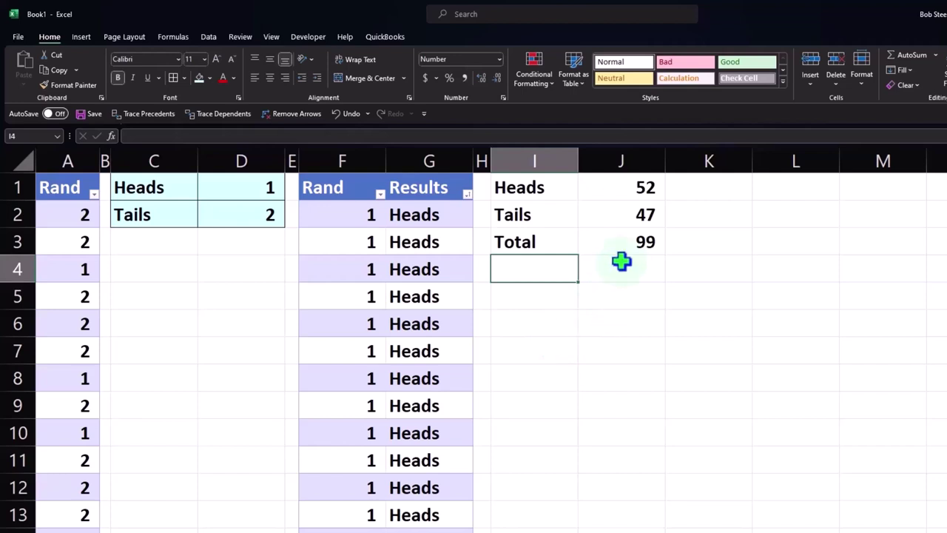
Step: Review the J1:J3 count formulas, then underline the Tails count 47 in J2
{"action": "left_click", "coordinate": [622, 194]}
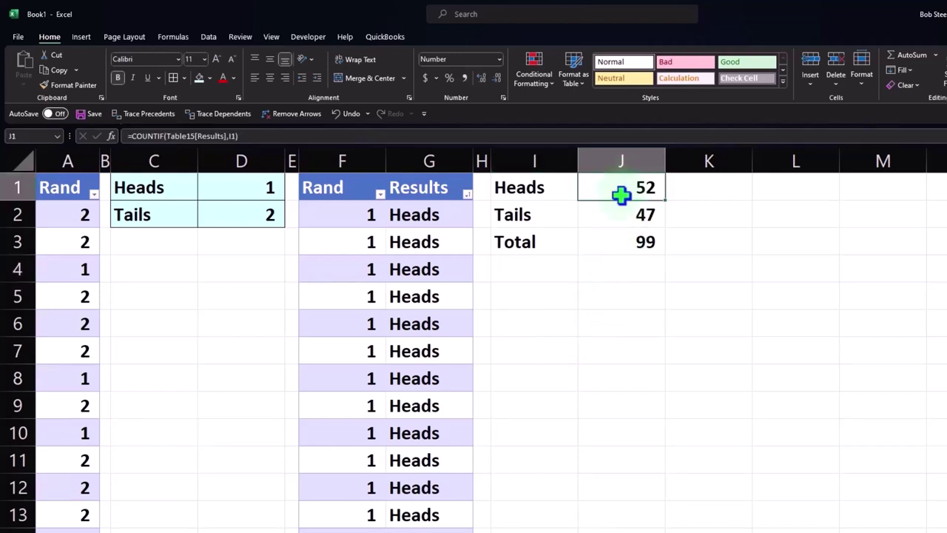
{"action": "key", "text": "Down"}
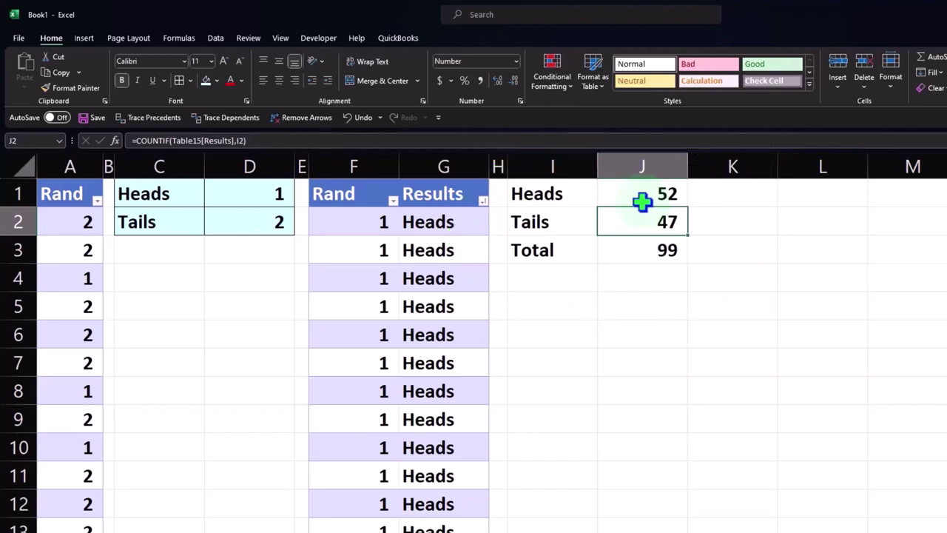
{"action": "left_click", "coordinate": [641, 200]}
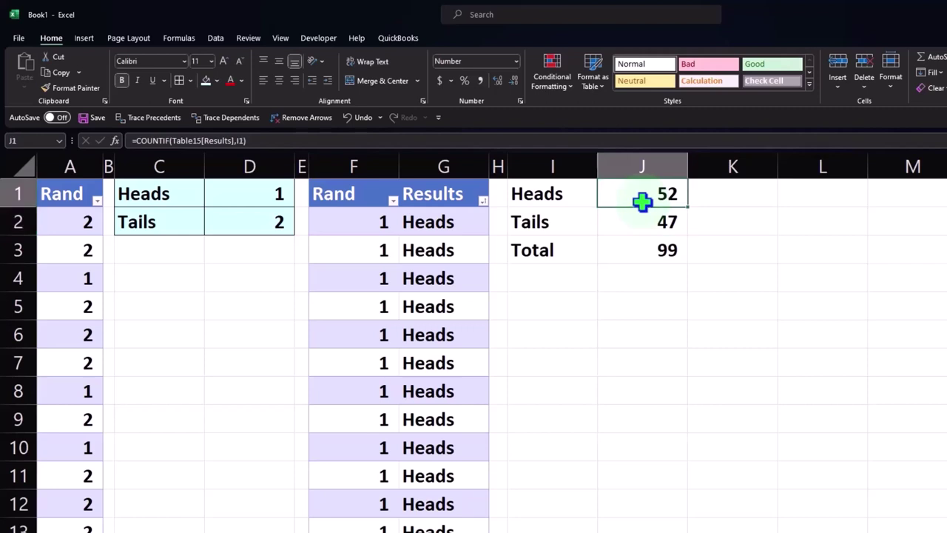
{"action": "key", "text": "Down"}
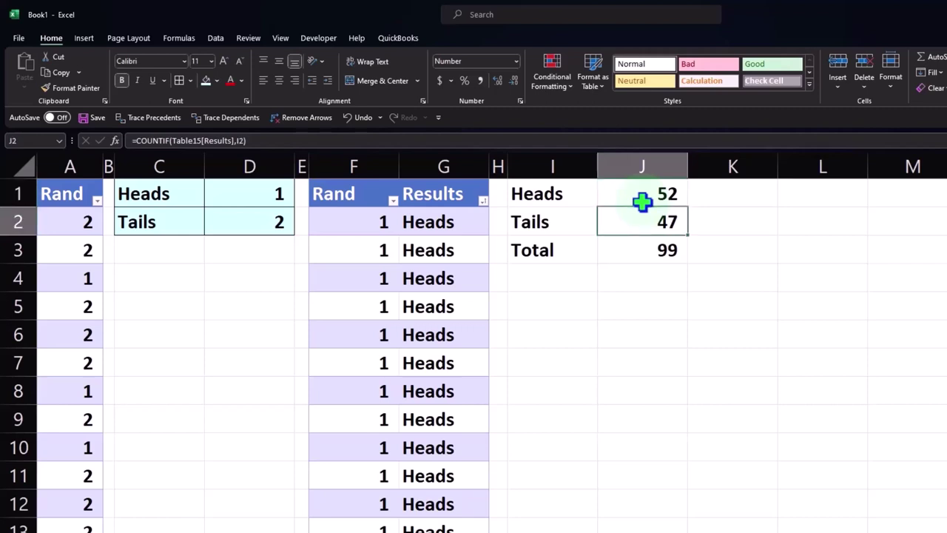
{"action": "key", "text": "Down"}
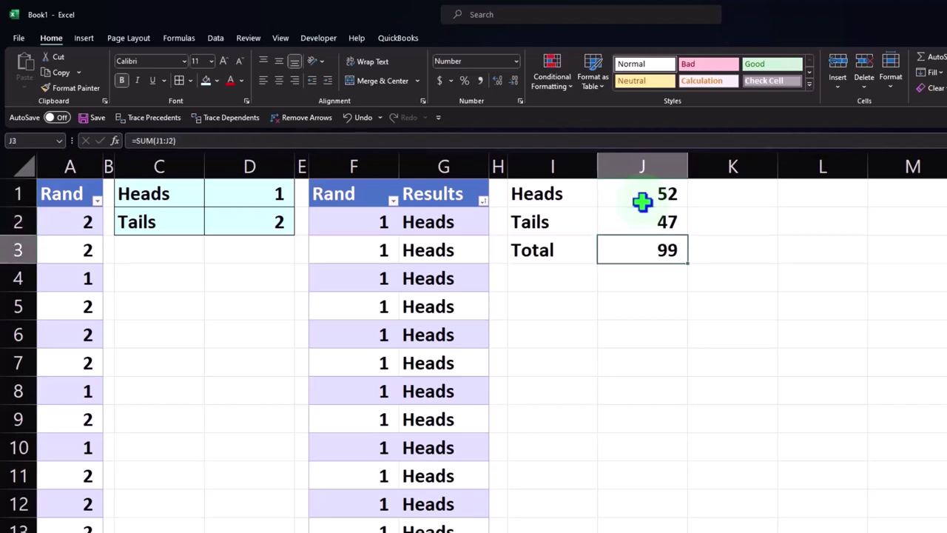
{"action": "key", "text": "Up"}
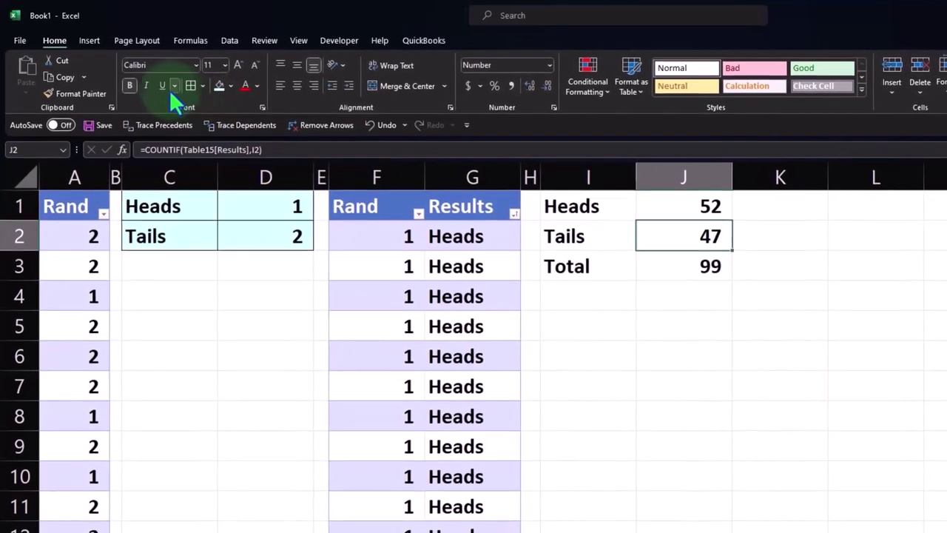
{"action": "left_click", "coordinate": [163, 86]}
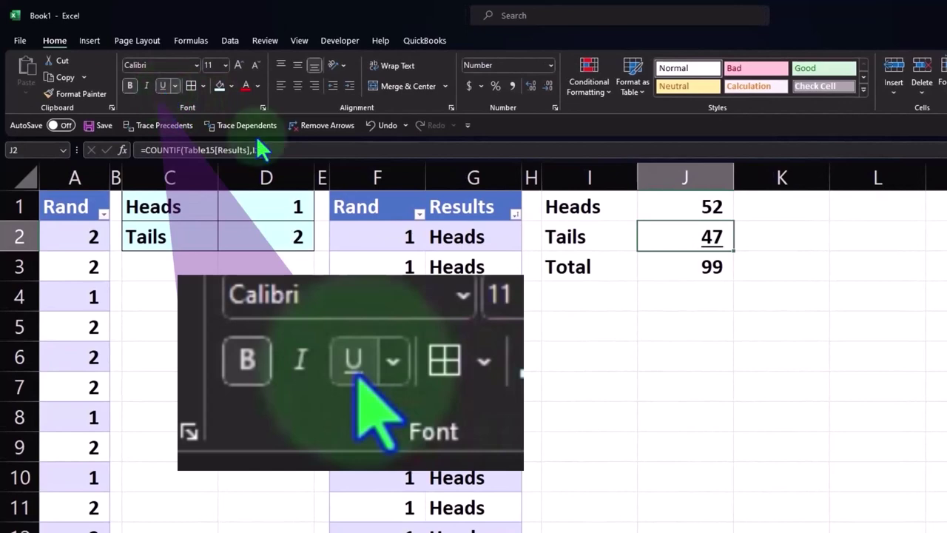
{"action": "left_click", "coordinate": [796, 214]}
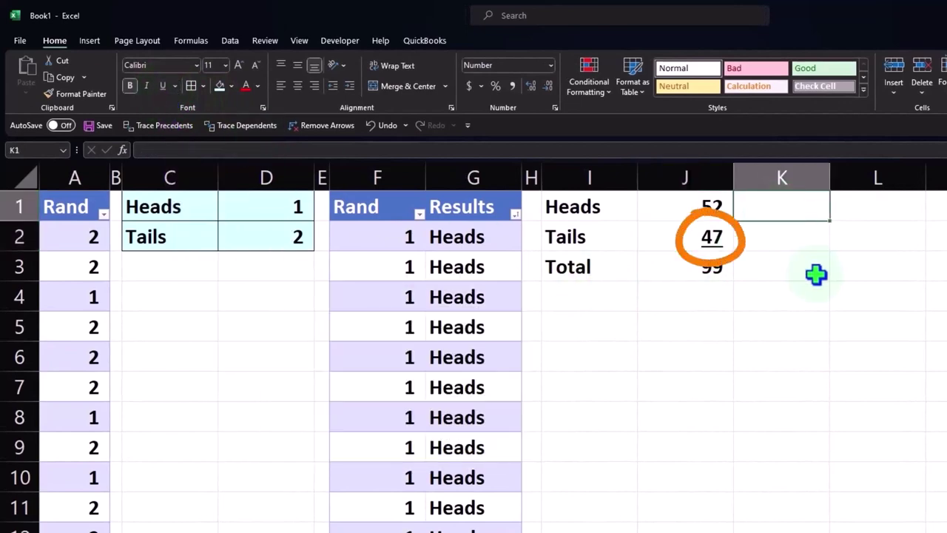
Step: Enter =J1/J3 in K1 for the Heads share of the total
{"action": "type", "text": "="}
{"action": "key", "text": "Left"}
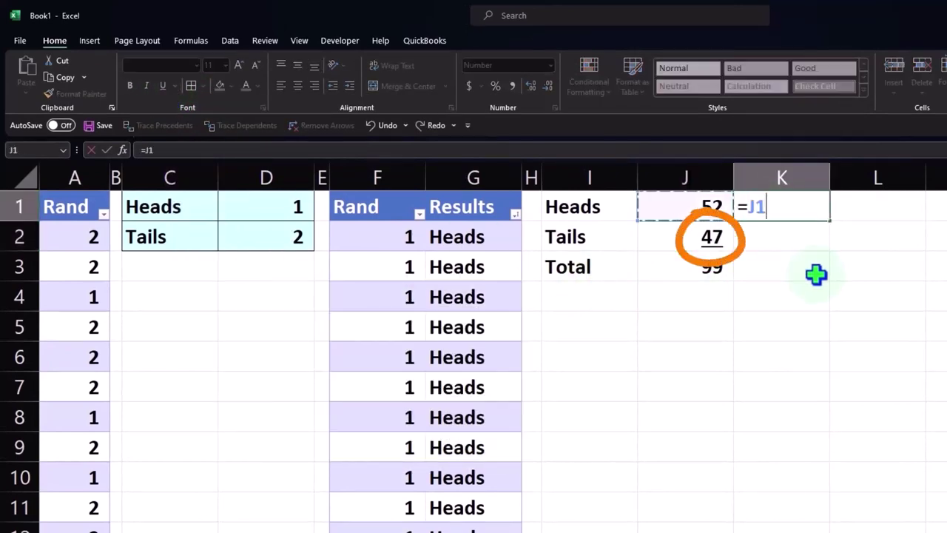
{"action": "type", "text": "/"}
{"action": "key", "text": "Left"}
{"action": "key", "text": "Down"}
{"action": "key", "text": "Down"}
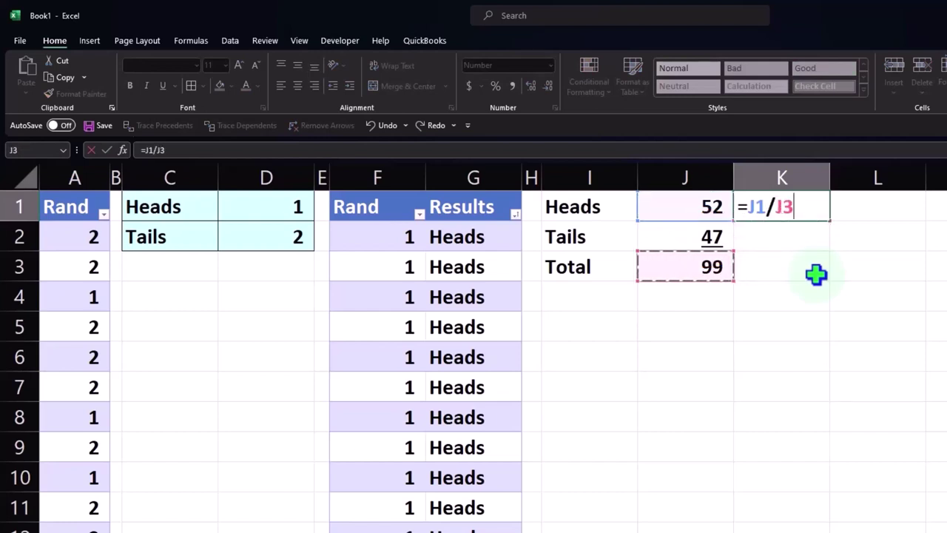
{"action": "key", "text": "Return"}
{"action": "key", "text": "Up"}
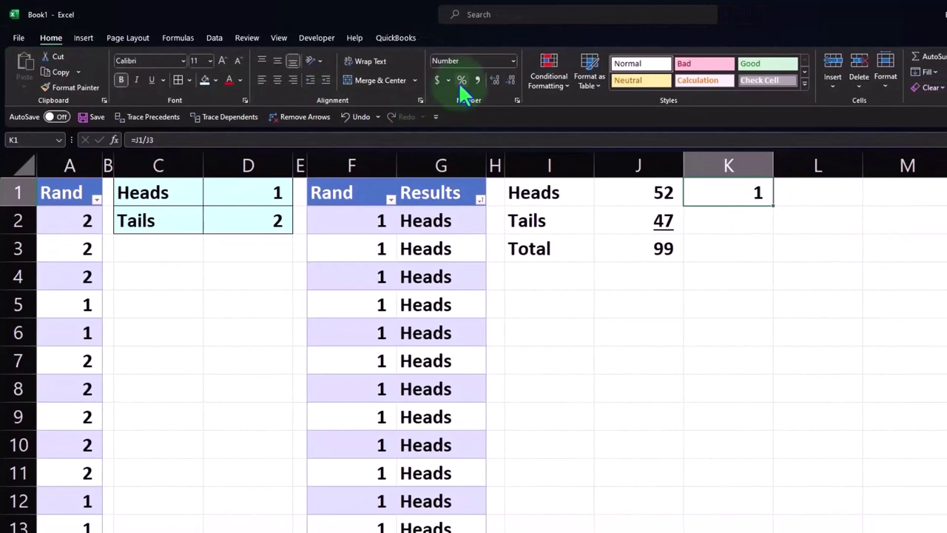
Step: Format K1 as a percentage with two decimals, showing 52.53%
{"action": "left_click", "coordinate": [462, 82]}
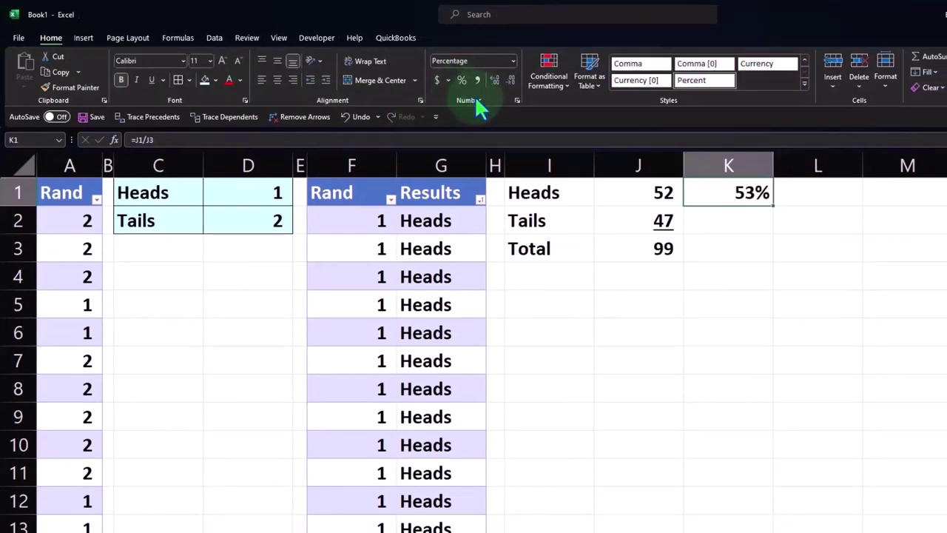
{"action": "left_click", "coordinate": [492, 81]}
{"action": "left_click", "coordinate": [492, 82]}
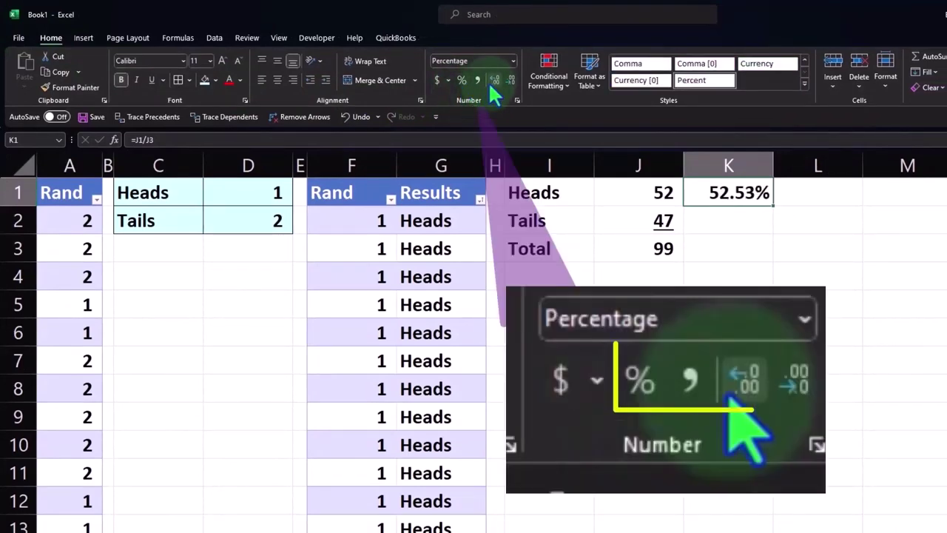
{"action": "left_click", "coordinate": [736, 229]}
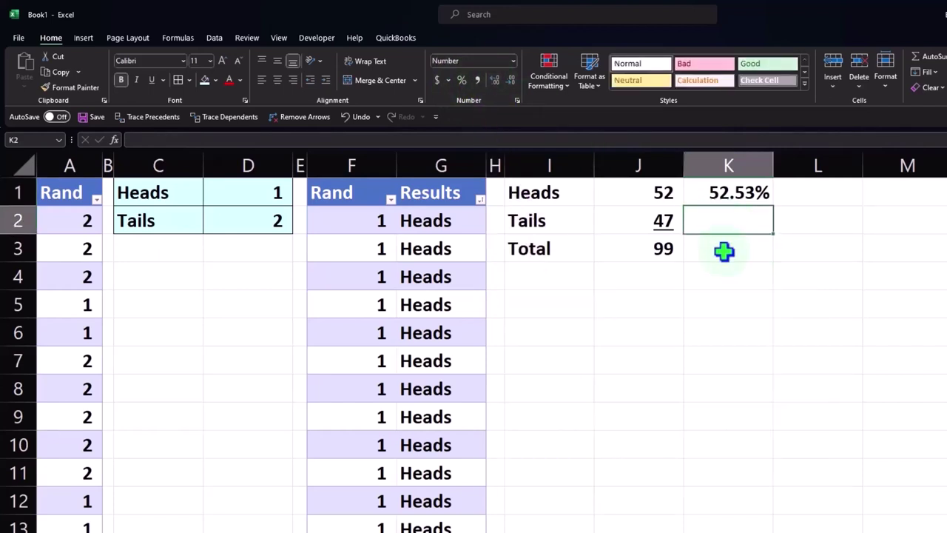
Step: Enter =J2/J3 in K2 for the Tails share
{"action": "type", "text": "="}
{"action": "key", "text": "Left"}
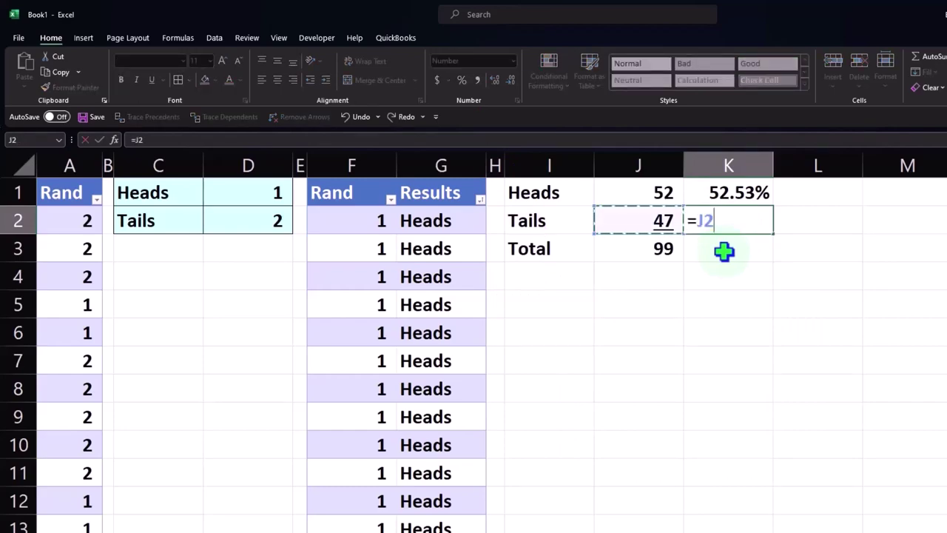
{"action": "type", "text": "/"}
{"action": "key", "text": "Down"}
{"action": "key", "text": "Left"}
{"action": "key", "text": "ctrl+Return"}
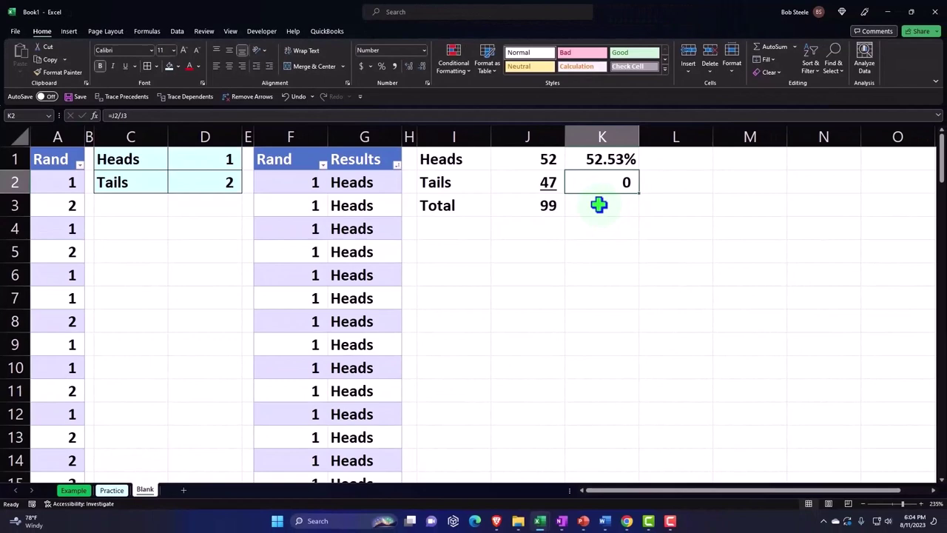
Step: Enter a formula in K3 dividing the total by itself
{"action": "left_click", "coordinate": [598, 205]}
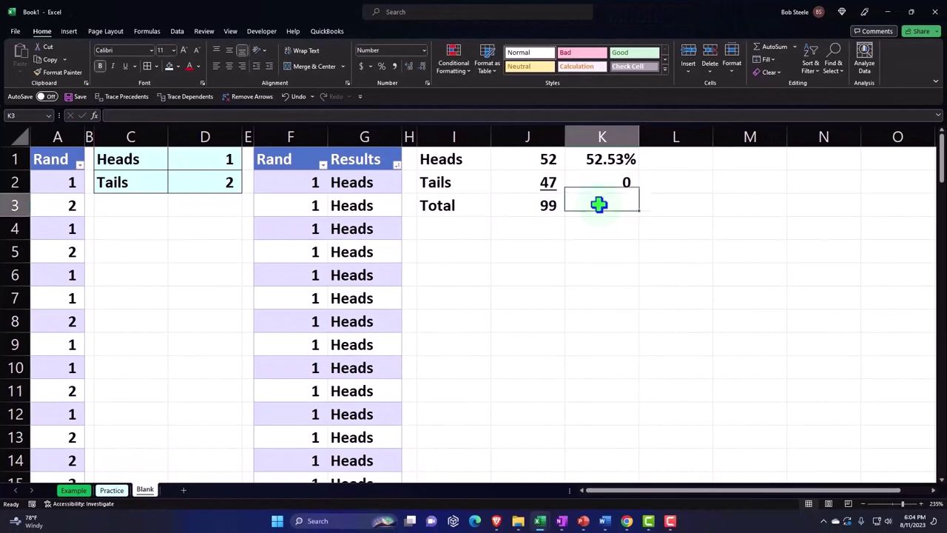
{"action": "type", "text": "="}
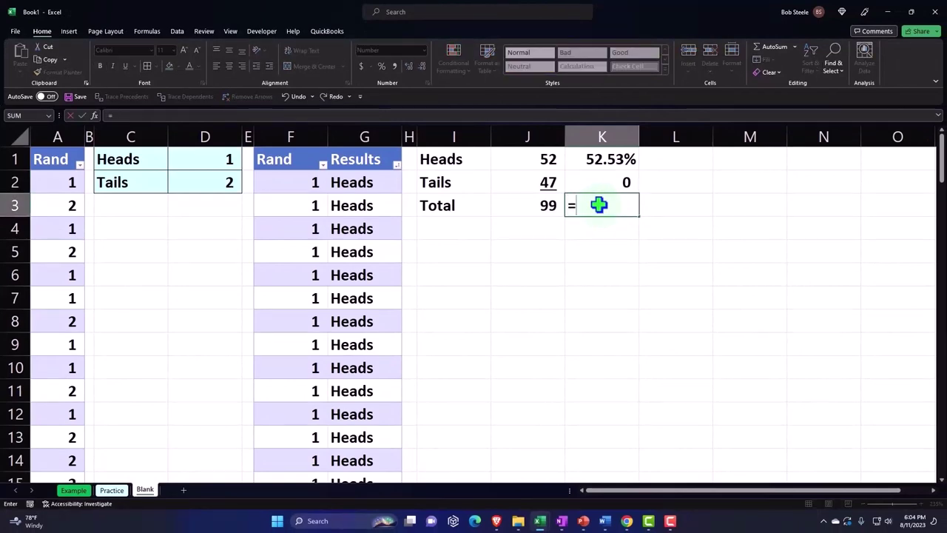
{"action": "key", "text": "Left"}
{"action": "type", "text": "/"}
{"action": "key", "text": "Left"}
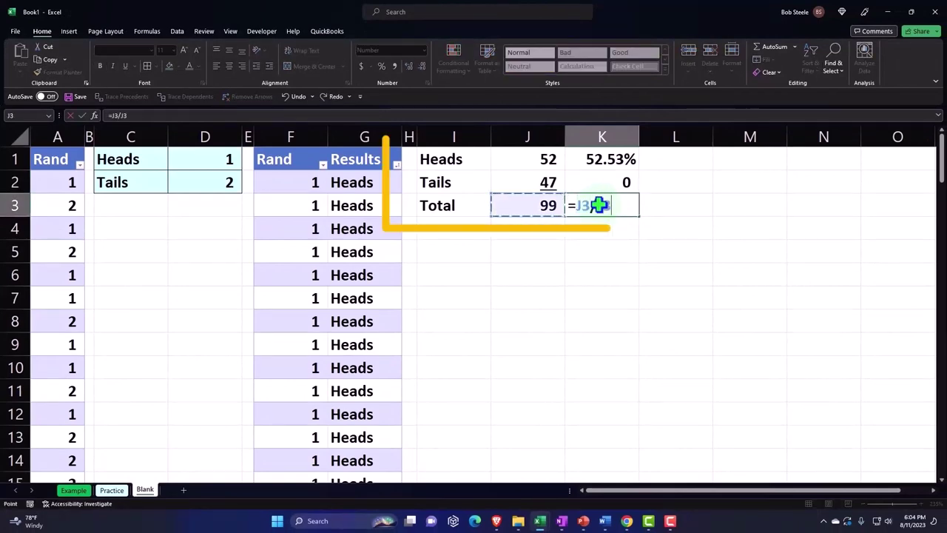
{"action": "key", "text": "Return"}
{"action": "left_click", "coordinate": [599, 205]}
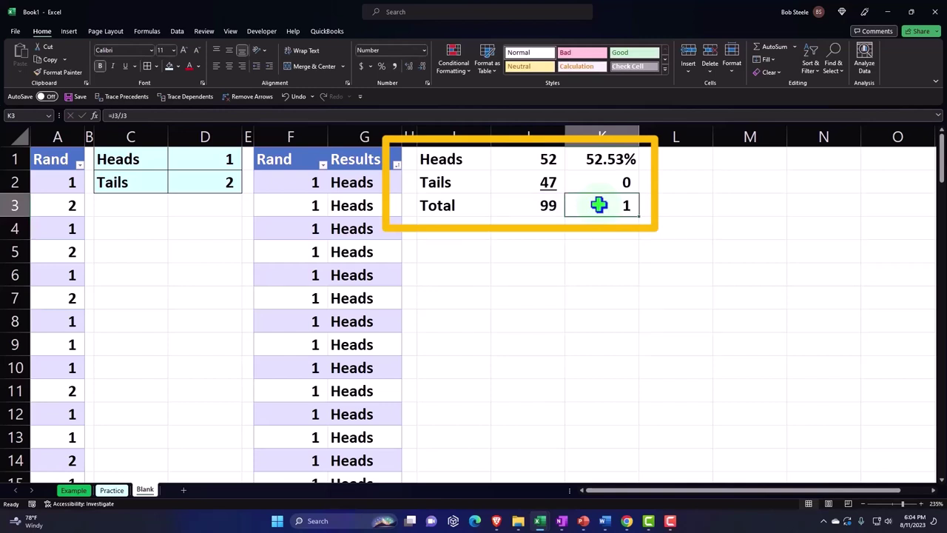
Step: Replace K3 with =SUM(K1:K2), totalling the two shares to 1
{"action": "type", "text": "=sum"}
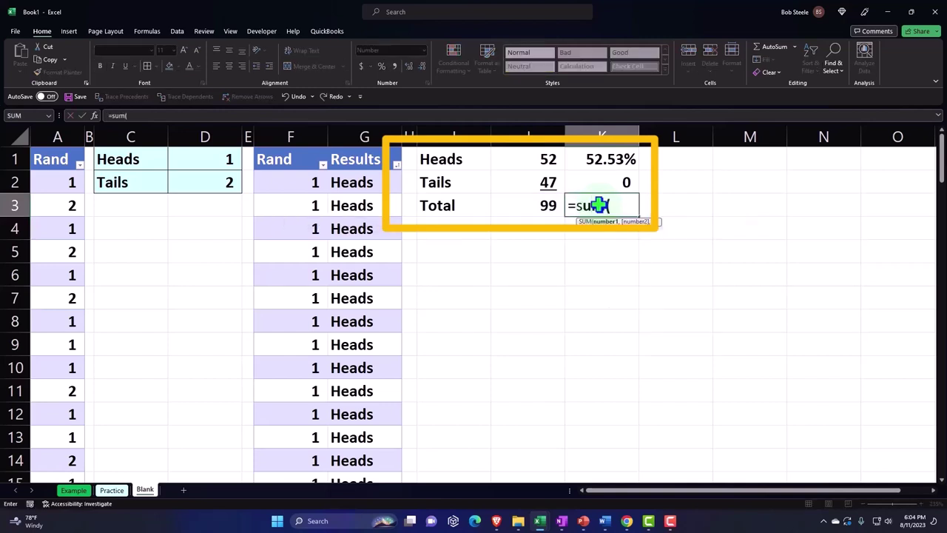
{"action": "type", "text": "("}
{"action": "key", "text": "Up"}
{"action": "key", "text": "shift+Up"}
{"action": "key", "text": "Return"}
{"action": "left_click", "coordinate": [599, 205]}
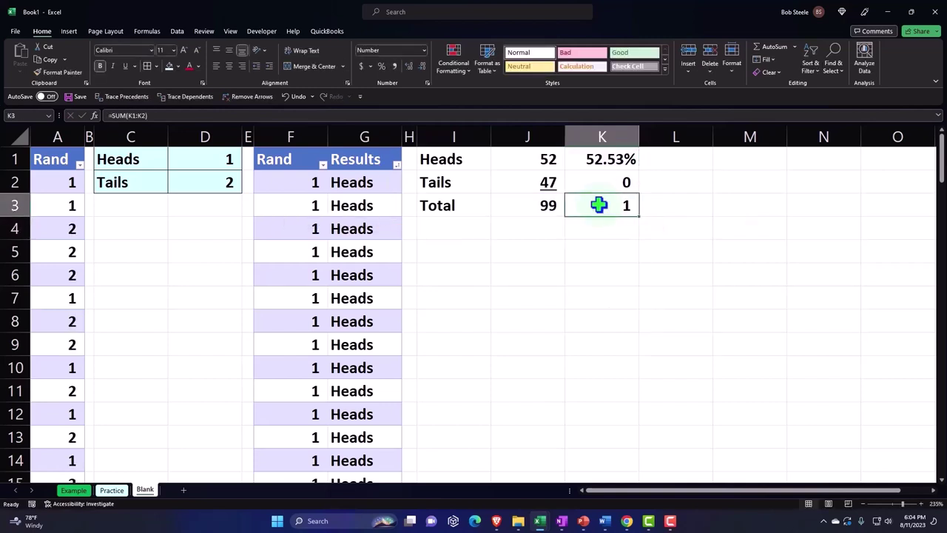
{"action": "left_click", "coordinate": [599, 166]}
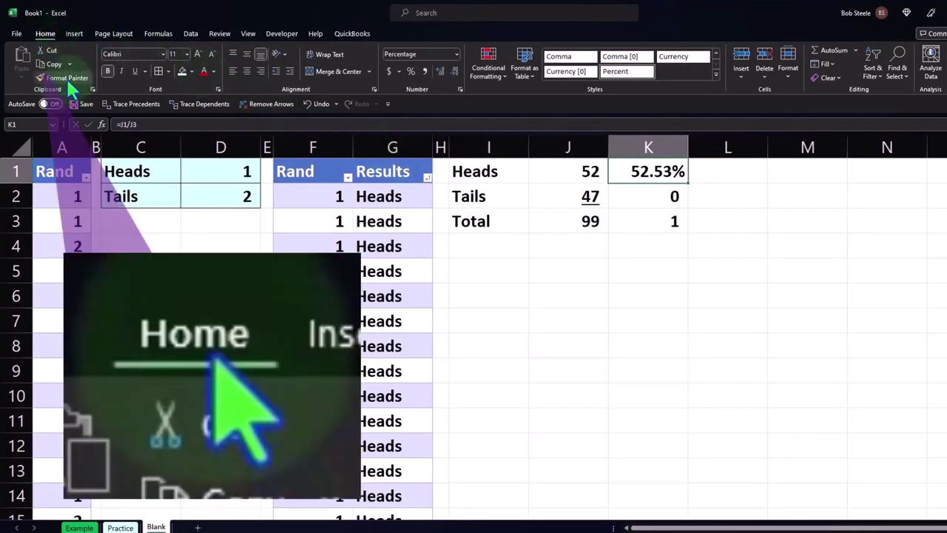
Step: Copy the Heads share's percentage format onto the Tails and Total shares, giving 47.47% and 100.00%
{"action": "left_click", "coordinate": [66, 77]}
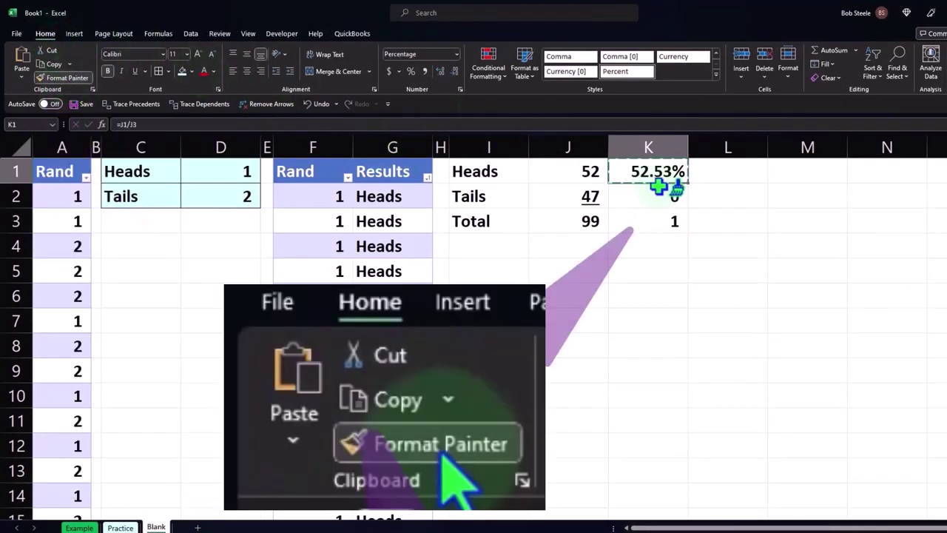
{"action": "left_click", "coordinate": [651, 200]}
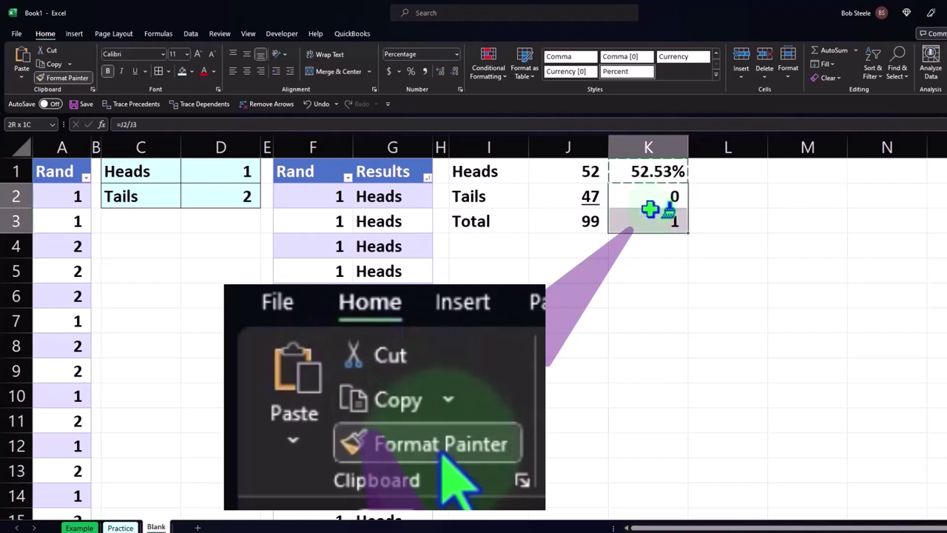
{"action": "left_click_drag", "start_coordinate": [651, 200], "coordinate": [651, 219]}
{"action": "left_click", "coordinate": [653, 279]}
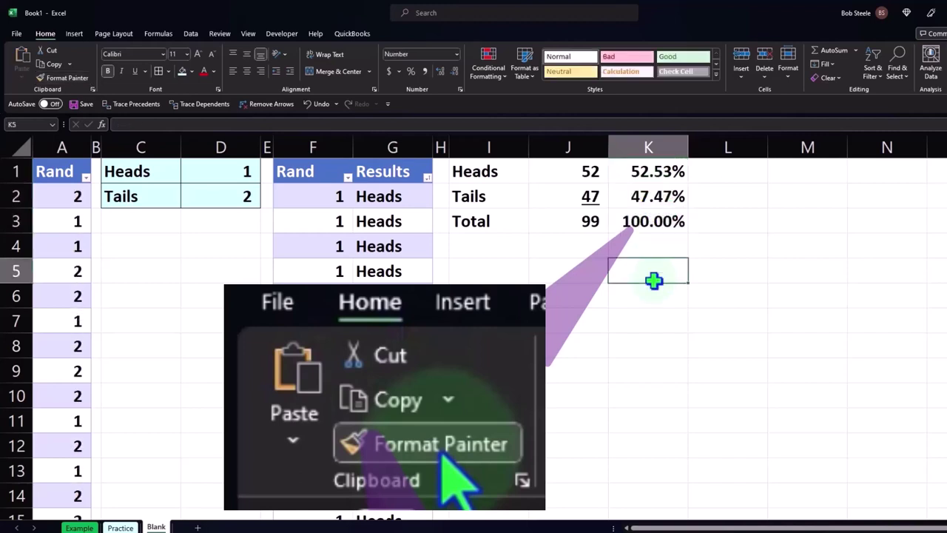
Step: Select the Tails share 47.47% and move through the neighbouring summary cells toward the Heads label
{"action": "left_click", "coordinate": [659, 197]}
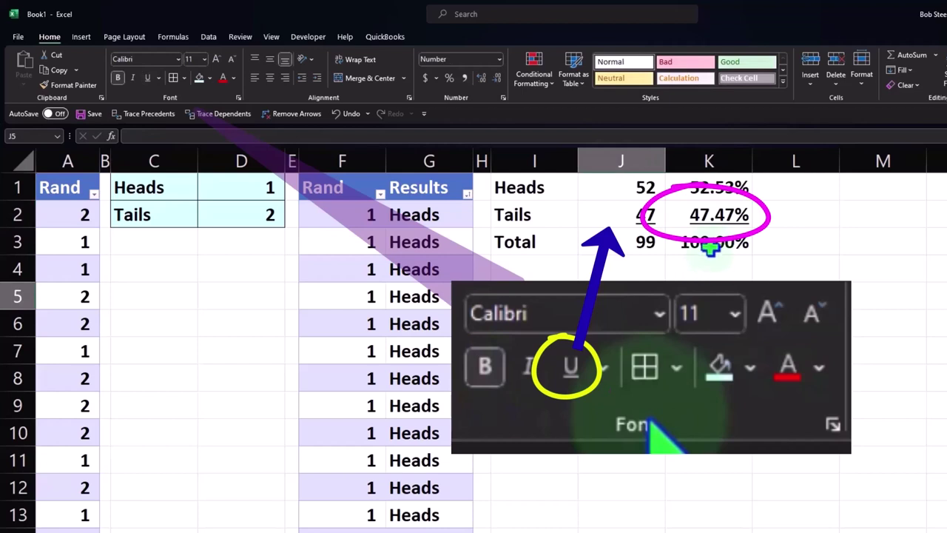
{"action": "left_click", "coordinate": [712, 216]}
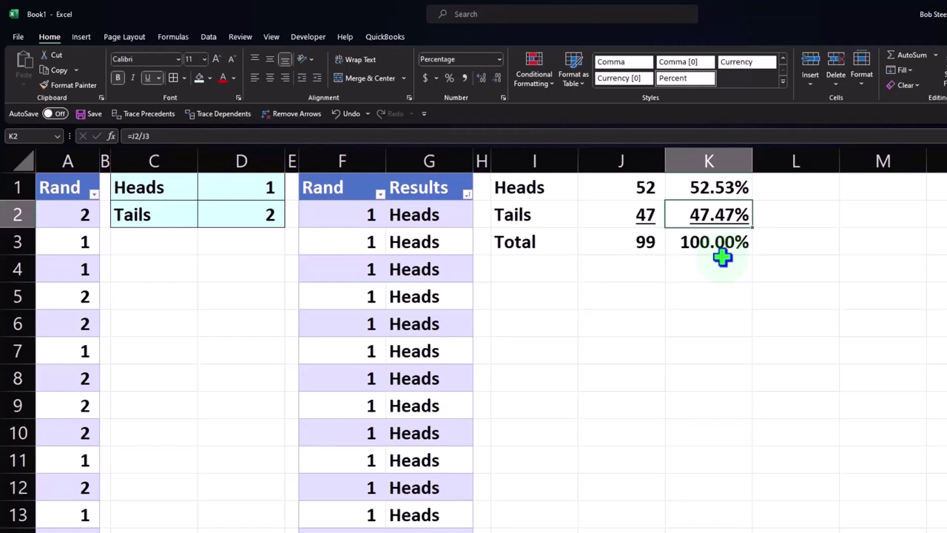
{"action": "key", "text": "Up"}
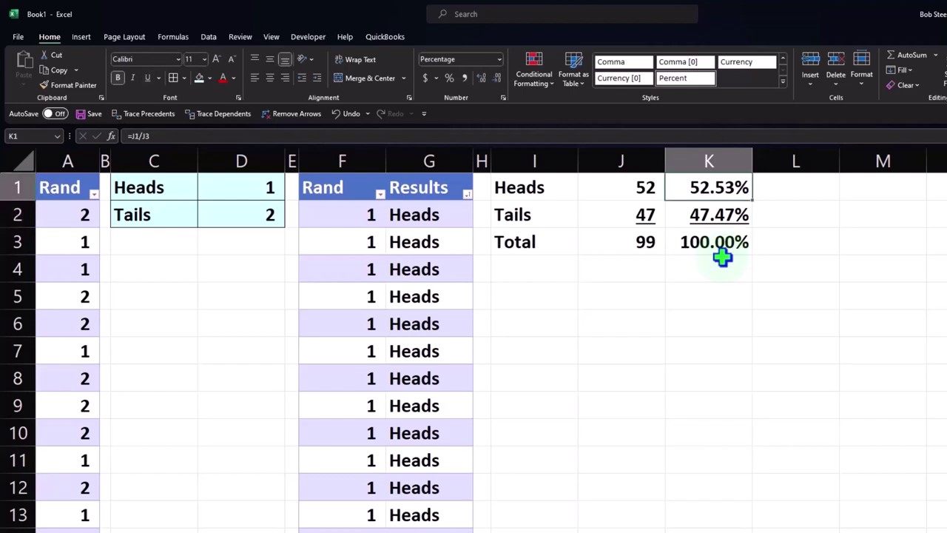
{"action": "key", "text": "Down"}
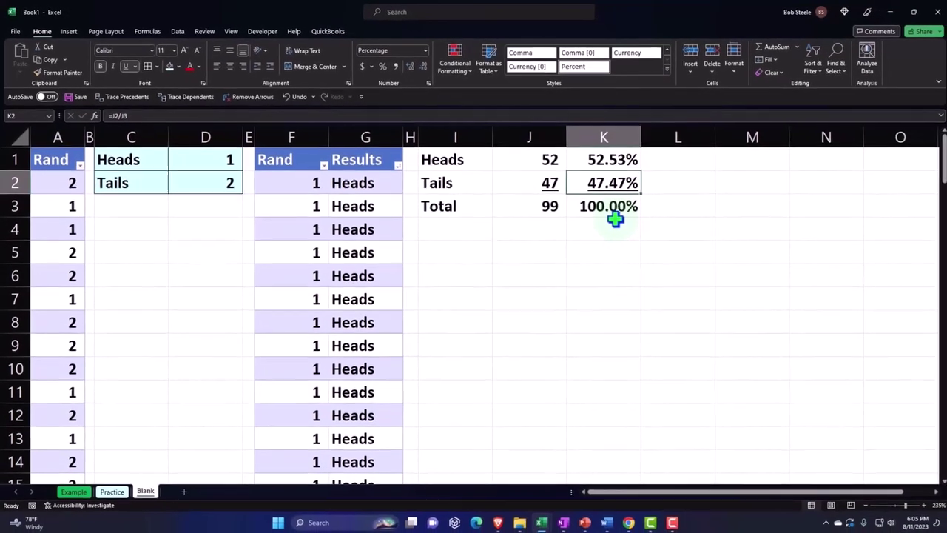
{"action": "key", "text": "Up"}
{"action": "key", "text": "Left"}
{"action": "key", "text": "Left"}
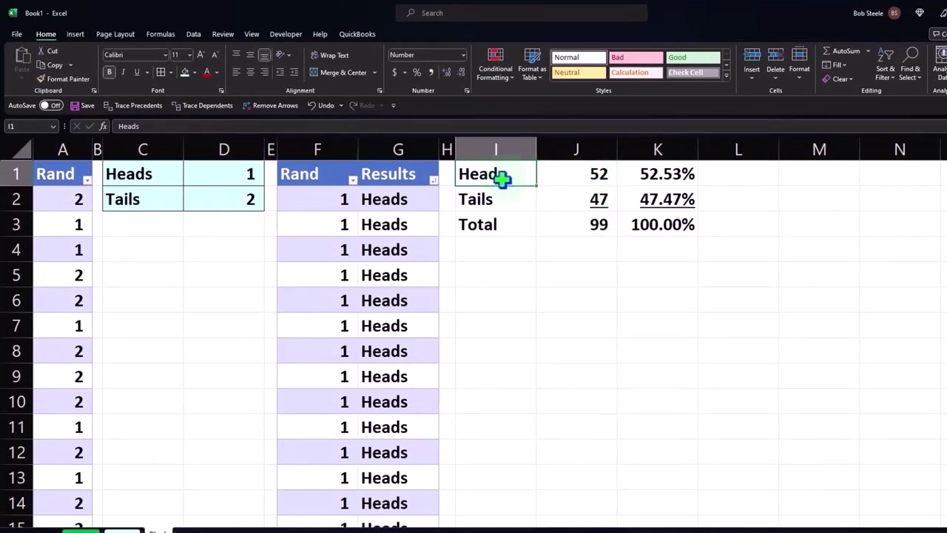
Step: Give the Heads/Tails/Total summary table I1:K3 a light blue fill
{"action": "left_click_drag", "start_coordinate": [503, 177], "coordinate": [634, 217]}
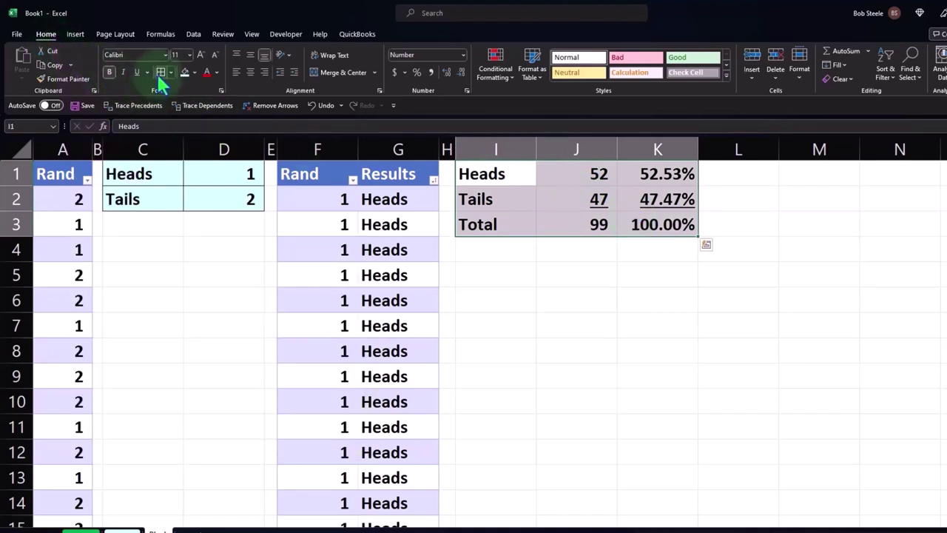
{"action": "left_click", "coordinate": [185, 70]}
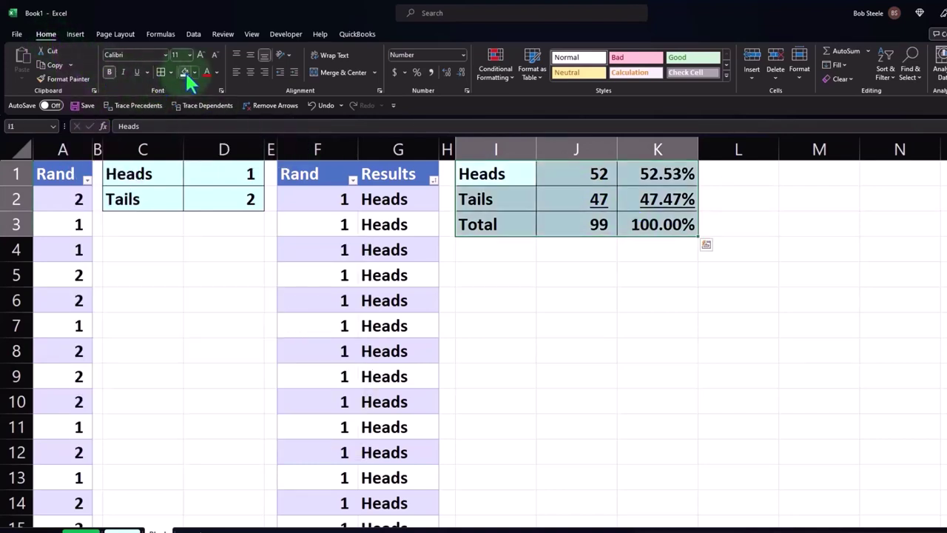
{"action": "left_click", "coordinate": [576, 325]}
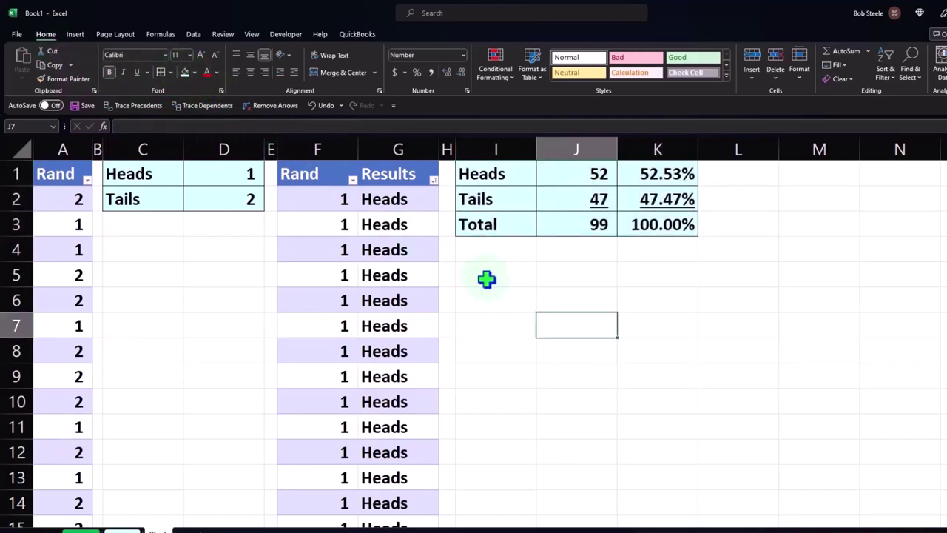
Step: Set spacer columns B, E and H to the same narrow width
{"action": "left_click", "coordinate": [102, 150]}
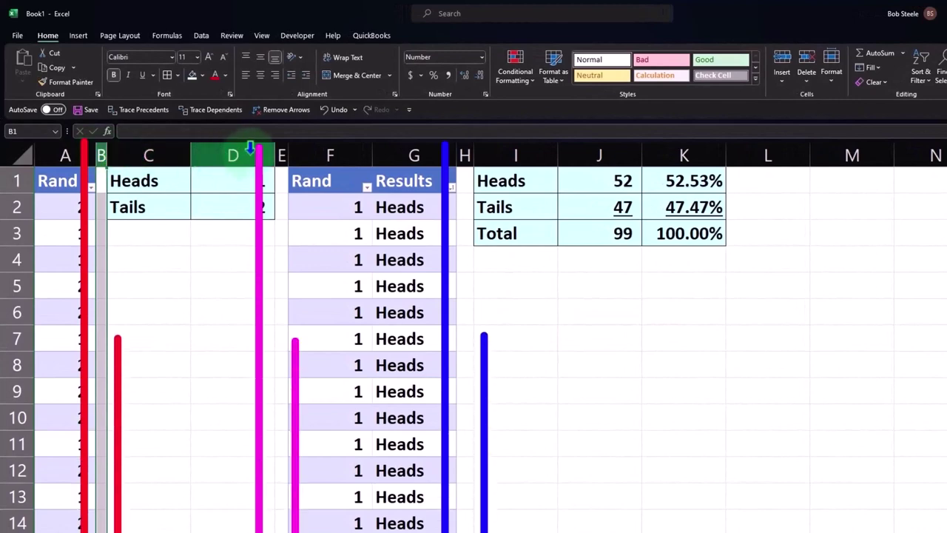
{"action": "left_click", "coordinate": [281, 144], "text": "ctrl"}
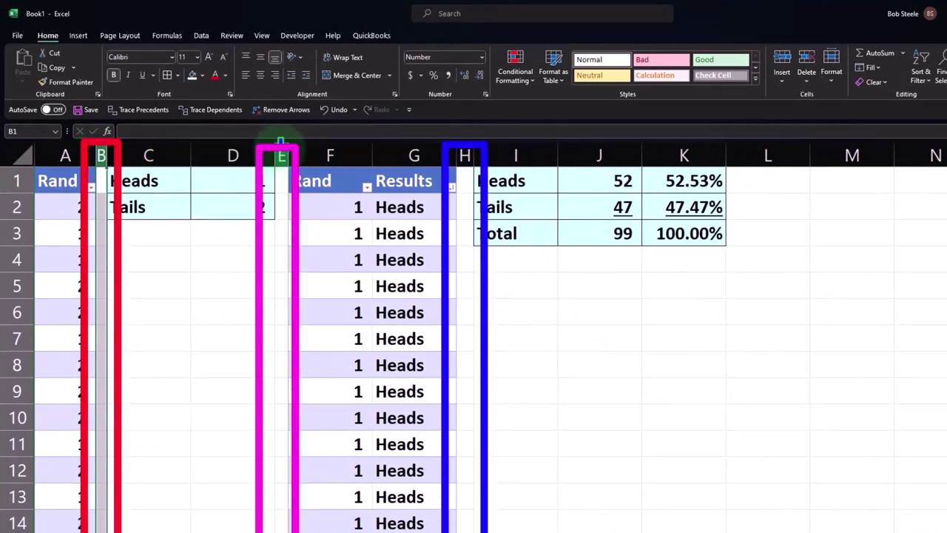
{"action": "left_click", "coordinate": [464, 144], "text": "ctrl"}
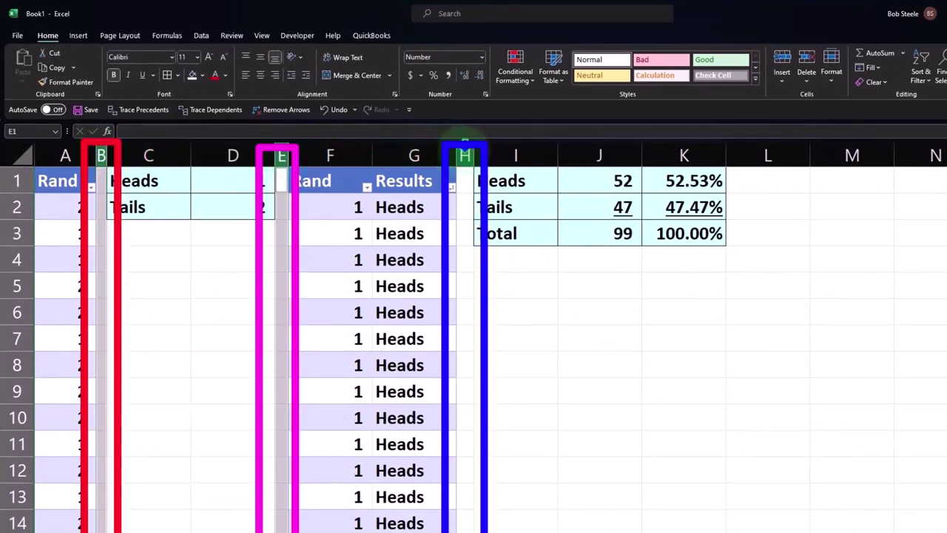
{"action": "left_click", "coordinate": [464, 154], "text": "ctrl"}
{"action": "left_click_drag", "start_coordinate": [469, 154], "coordinate": [468, 155]}
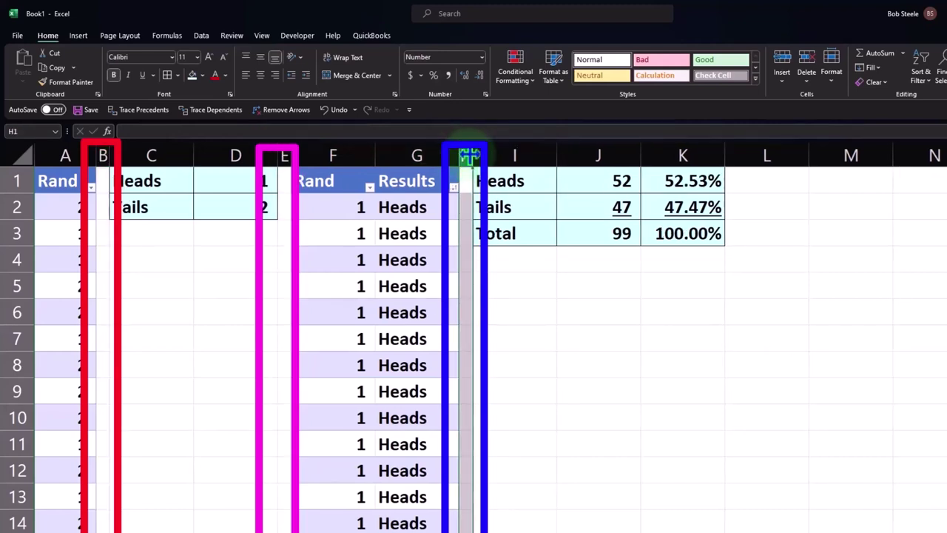
{"action": "left_click", "coordinate": [634, 288]}
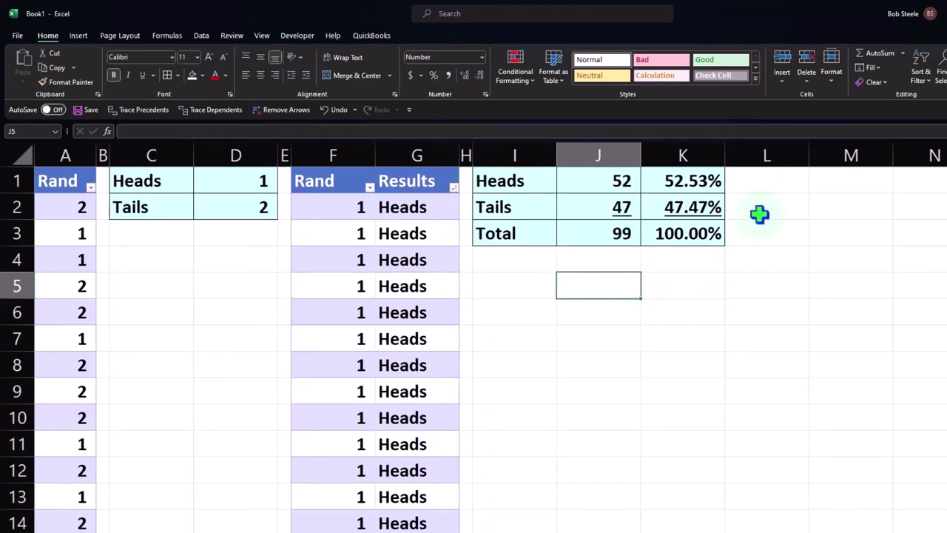
Step: Copy column H's narrow width and formatting onto column L with Format Painter
{"action": "left_click", "coordinate": [468, 154]}
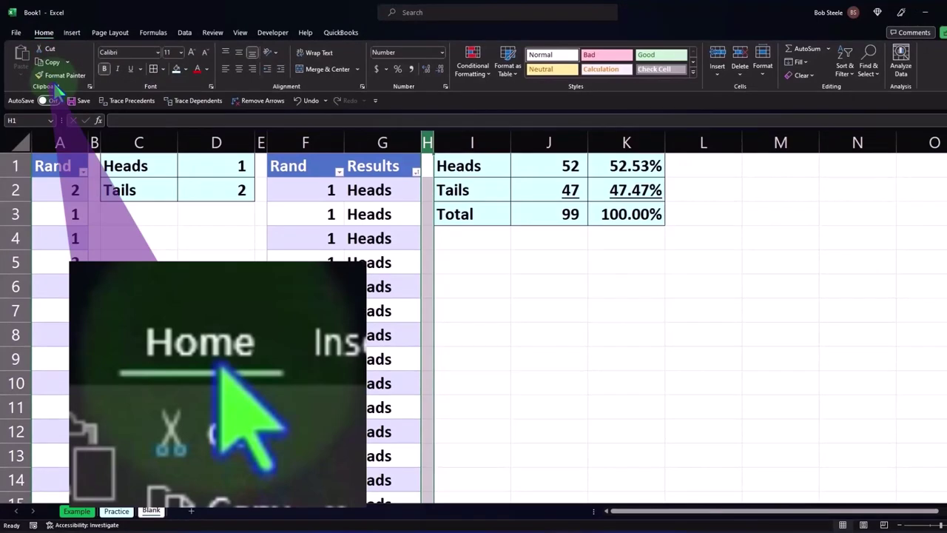
{"action": "left_click", "coordinate": [58, 77]}
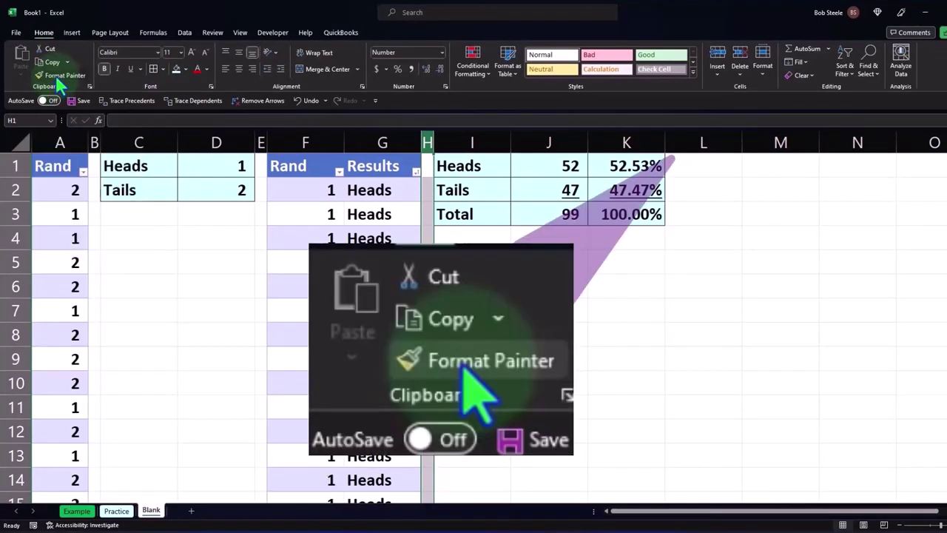
{"action": "left_click", "coordinate": [711, 143]}
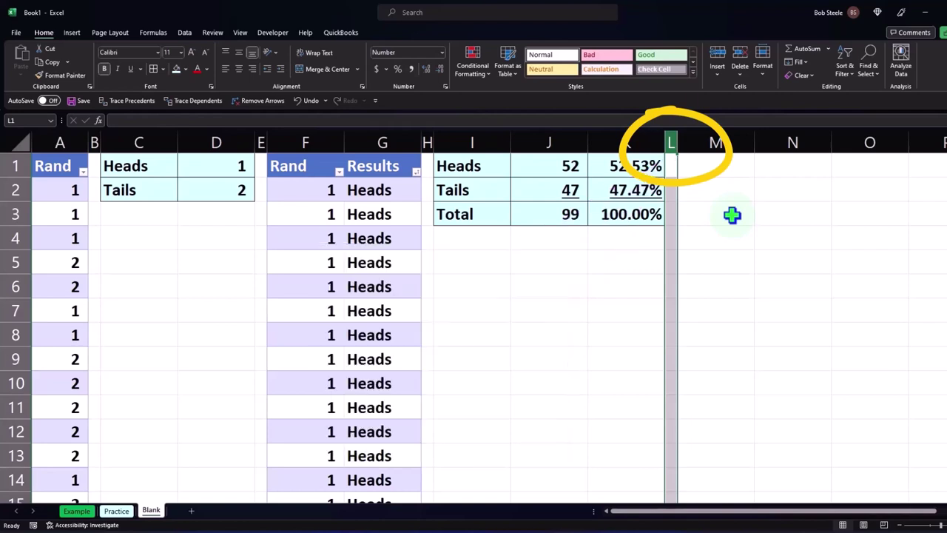
{"action": "key", "text": "Right"}
{"action": "key", "text": "Right"}
{"action": "key", "text": "Right"}
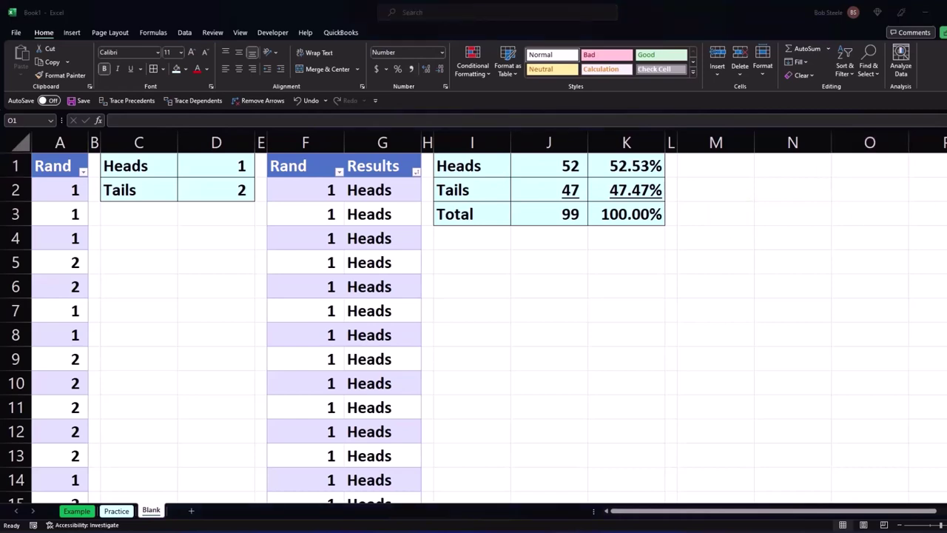
{"action": "left_click", "coordinate": [769, 213]}
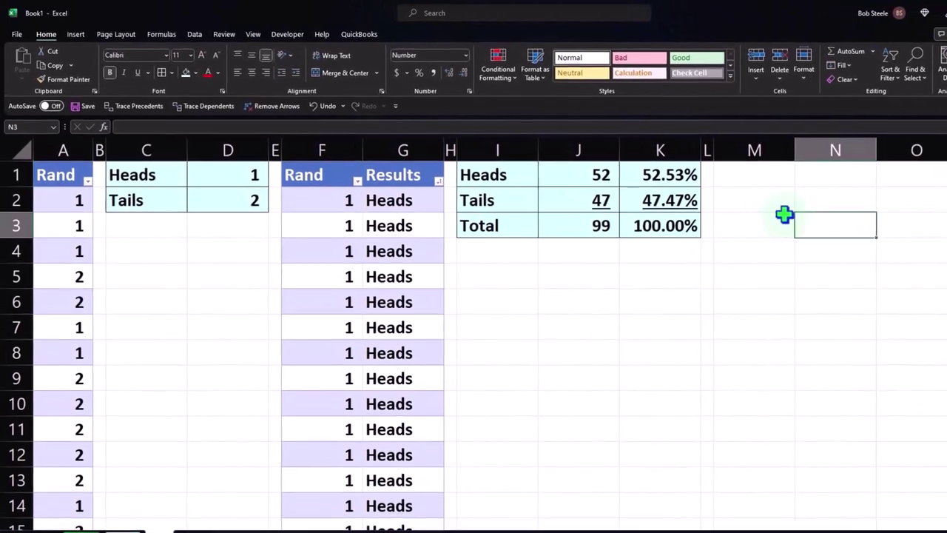
{"action": "left_click", "coordinate": [763, 177]}
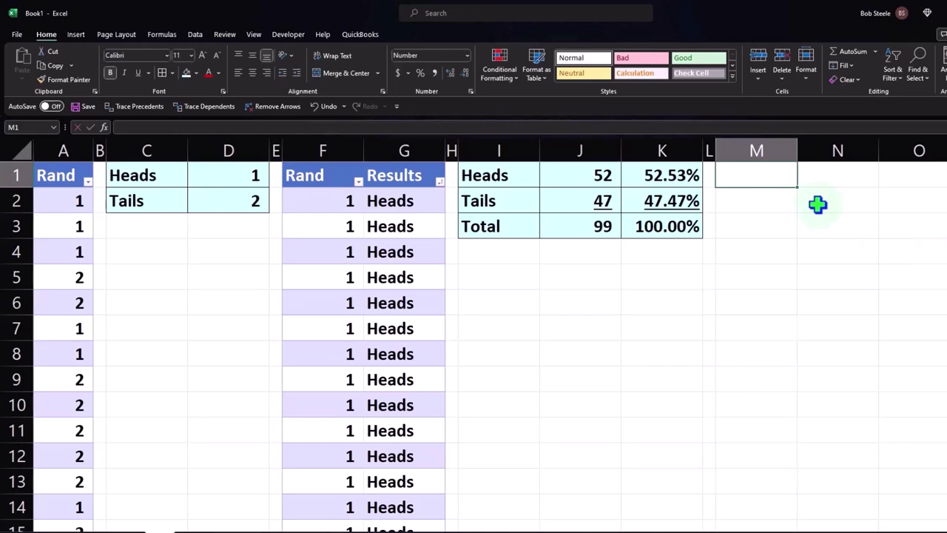
Step: Enter the header 'Number' in cell M1
{"action": "type", "text": "Nuym"}
{"action": "key", "text": "BackSpace"}
{"action": "key", "text": "BackSpace"}
{"action": "key", "text": "BackSpace"}
{"action": "key", "text": "BackSpace"}
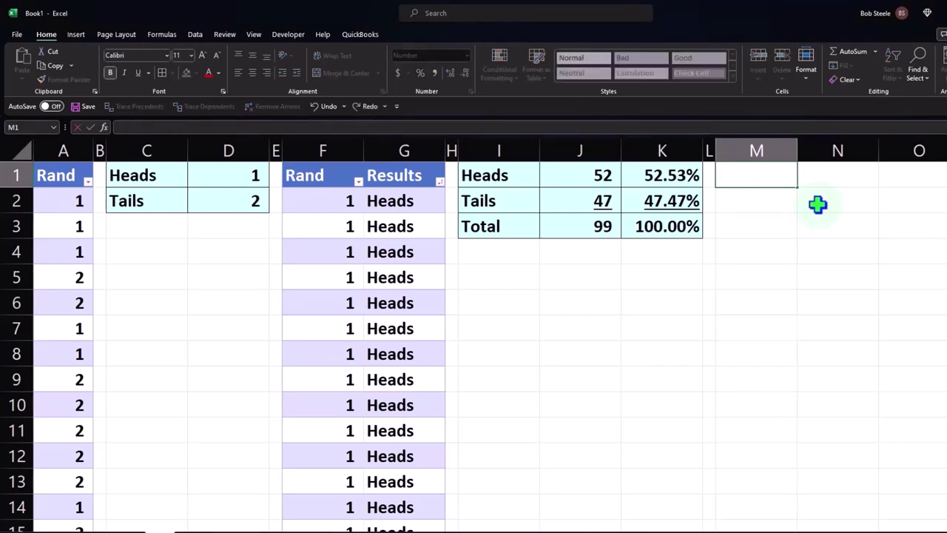
{"action": "type", "text": "Number"}
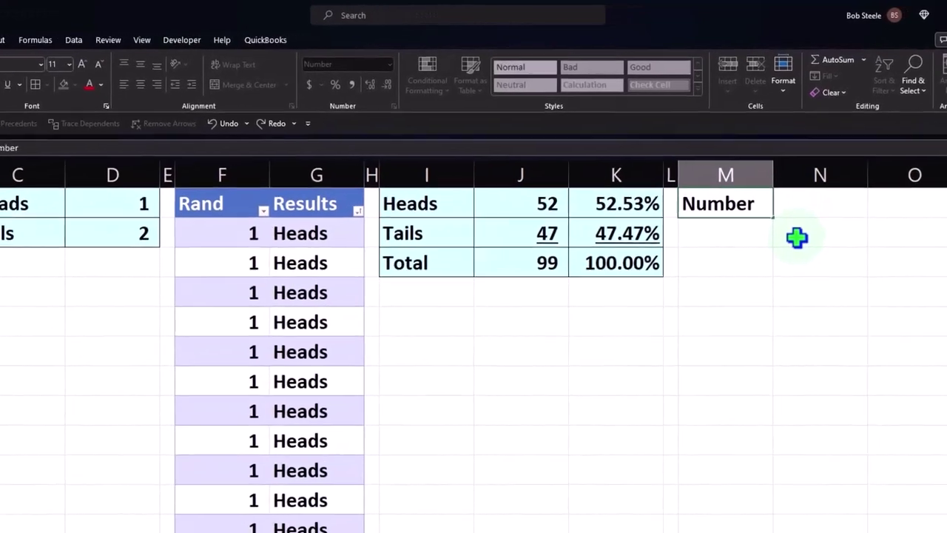
{"action": "key", "text": "Return"}
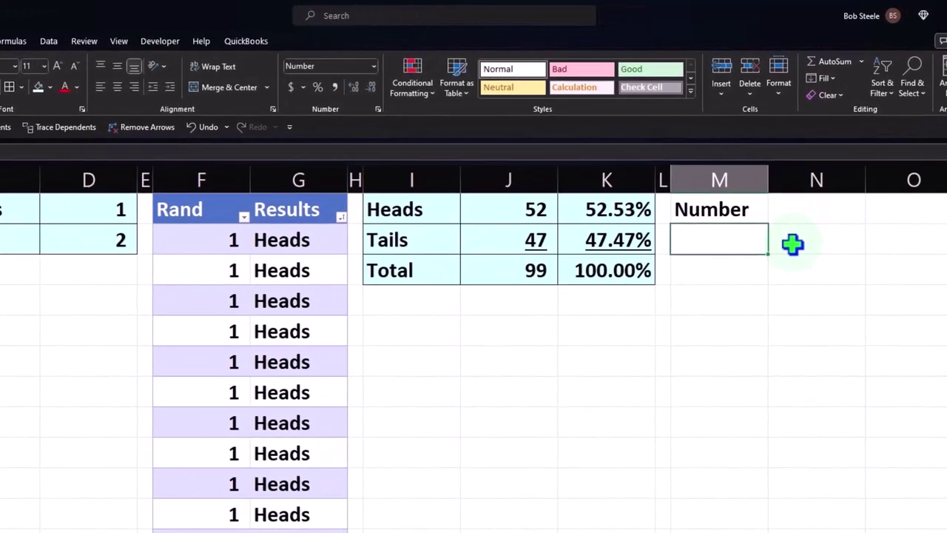
Step: Fill a centred 1, 2, 3… counting sequence down column M beneath the header
{"action": "type", "text": "1"}
{"action": "key", "text": "Return"}
{"action": "type", "text": "2"}
{"action": "key", "text": "Return"}
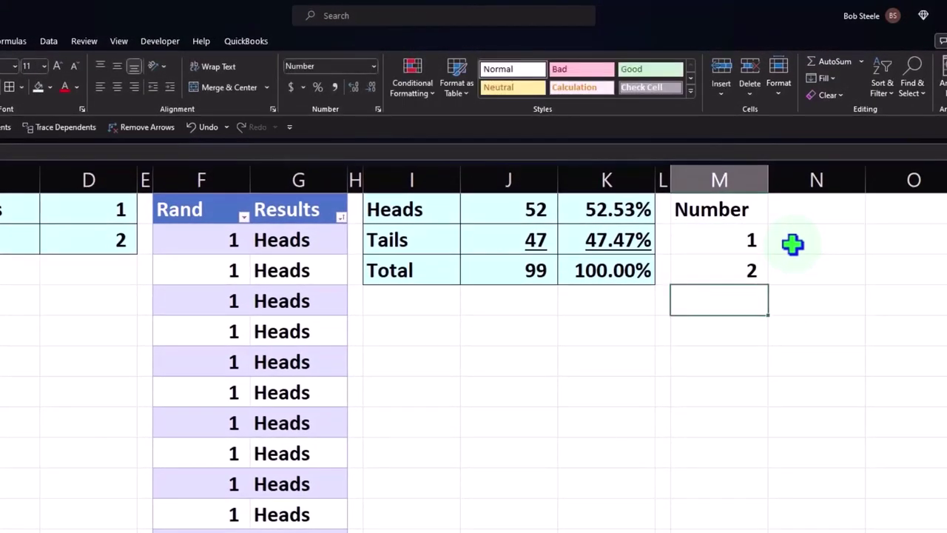
{"action": "left_click_drag", "start_coordinate": [744, 241], "coordinate": [747, 265]}
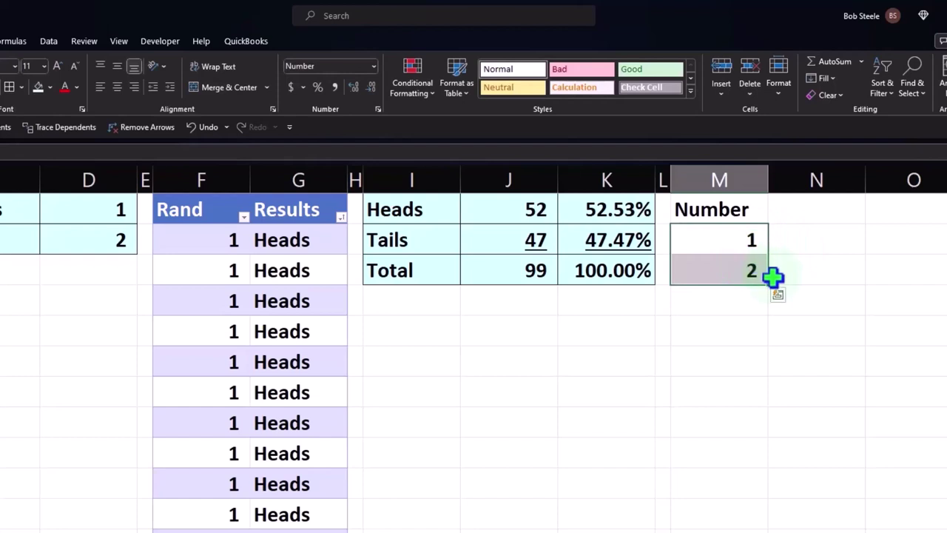
{"action": "left_click_drag", "start_coordinate": [771, 289], "coordinate": [778, 530]}
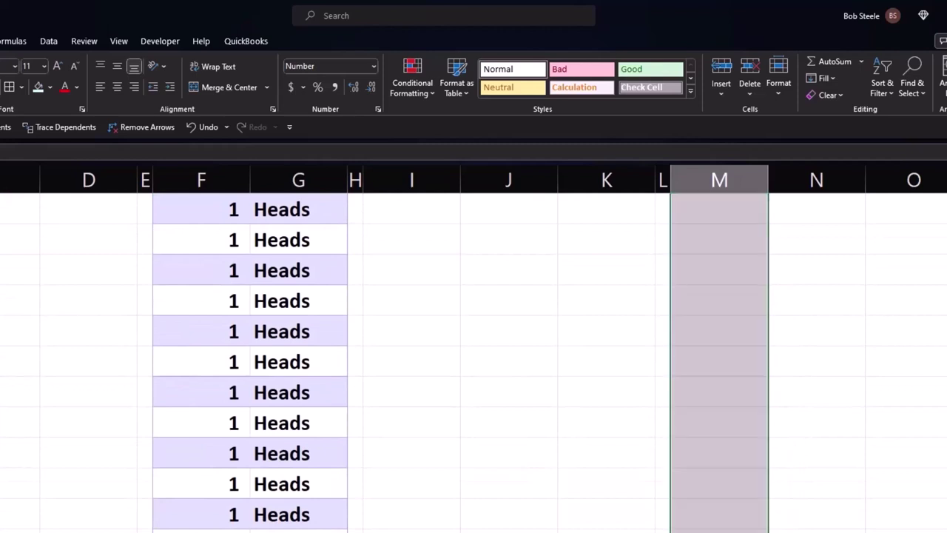
{"action": "left_click", "coordinate": [116, 88]}
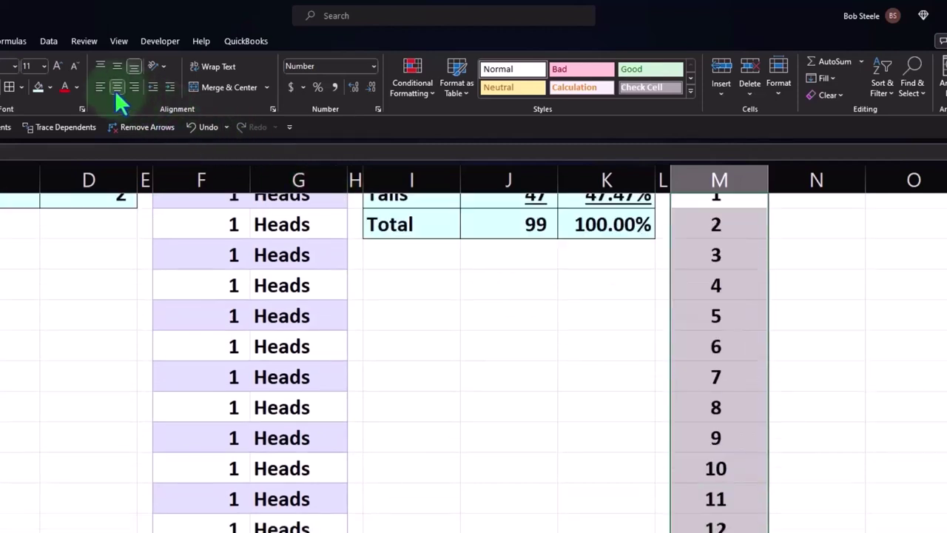
{"action": "left_click", "coordinate": [621, 430]}
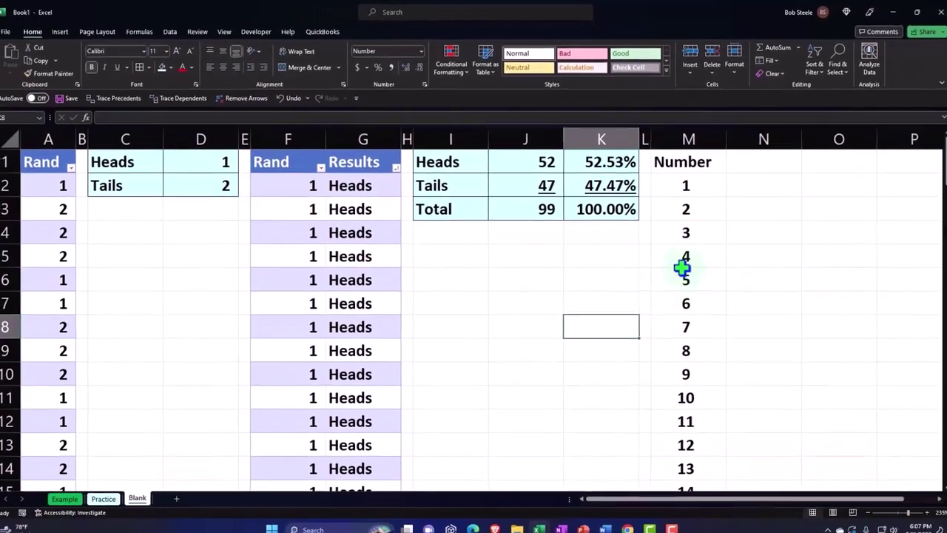
Step: Head columns N and O with 'Test 1' and 'Test 2'
{"action": "left_click", "coordinate": [754, 222]}
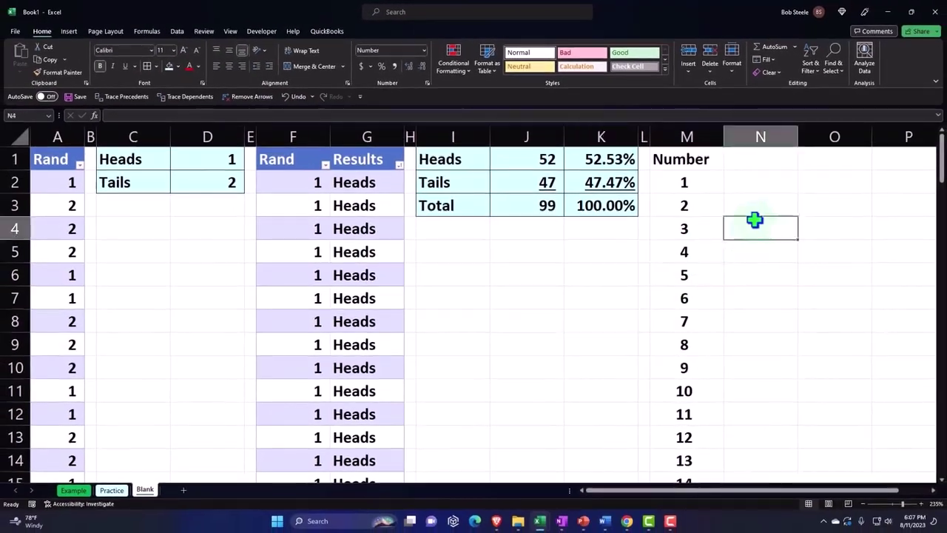
{"action": "left_click", "coordinate": [766, 159]}
{"action": "type", "text": "Test"}
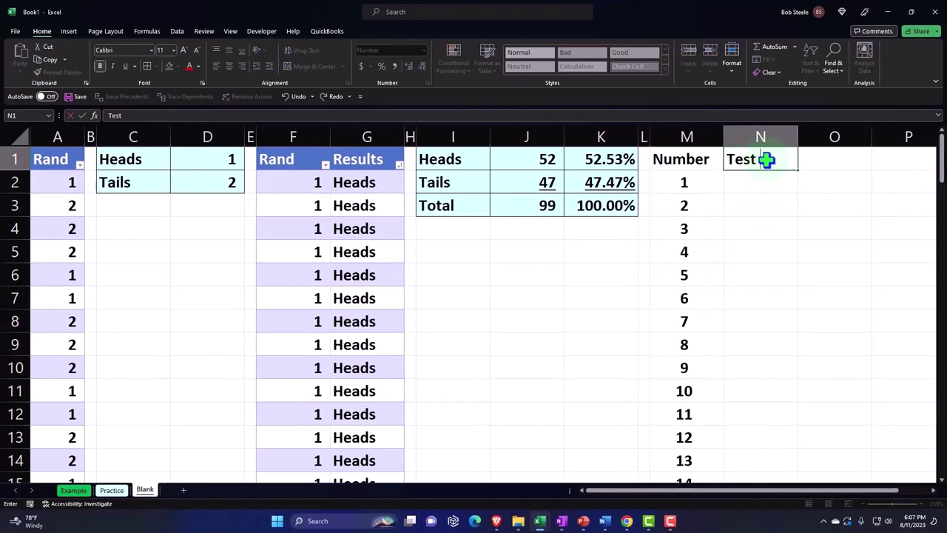
{"action": "type", "text": " 1"}
{"action": "key", "text": "Return"}
{"action": "left_click", "coordinate": [816, 162]}
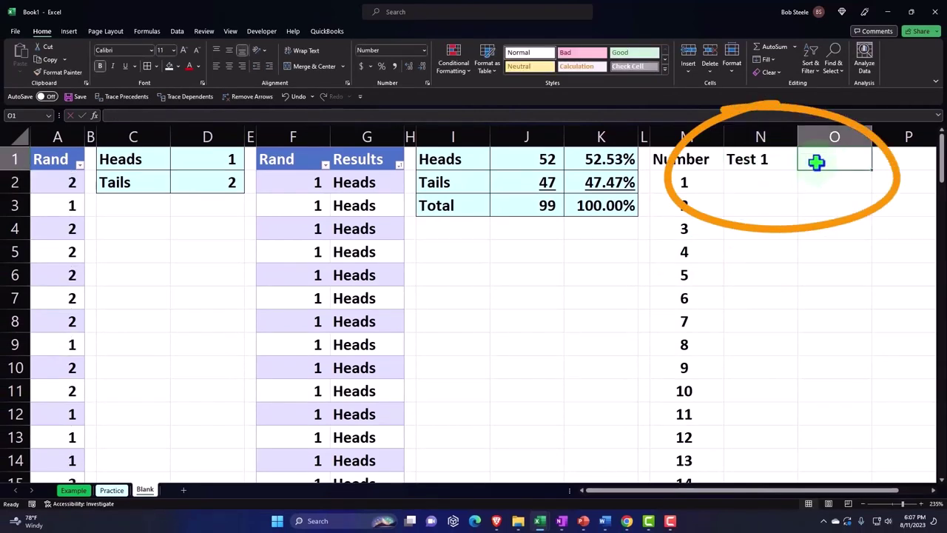
{"action": "type", "text": "Test 2"}
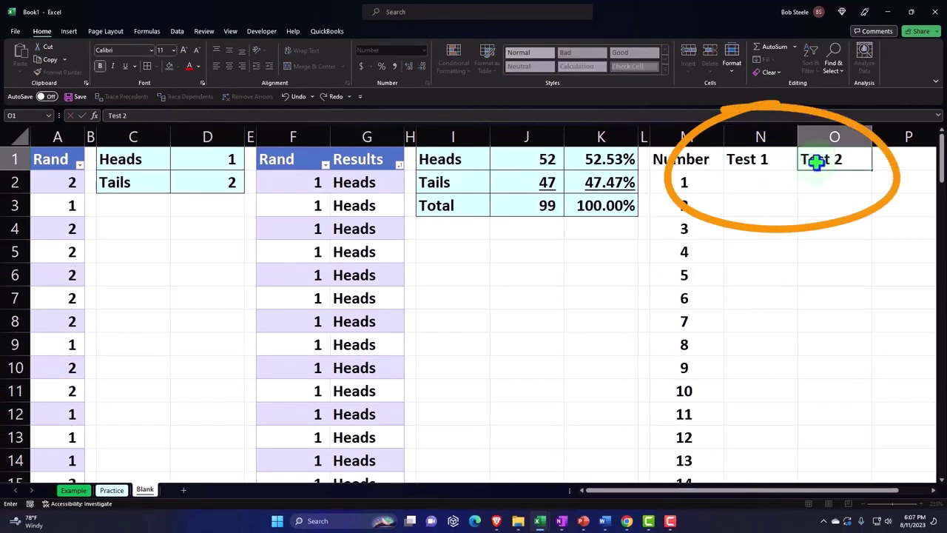
{"action": "key", "text": "Return"}
Step: Enter the formula =RANDBETWEEN(1,2) in N2 under Test 1
{"action": "scroll", "coordinate": [816, 162], "scroll_direction": "right", "scroll_amount": 3}
{"action": "key", "text": "Right"}
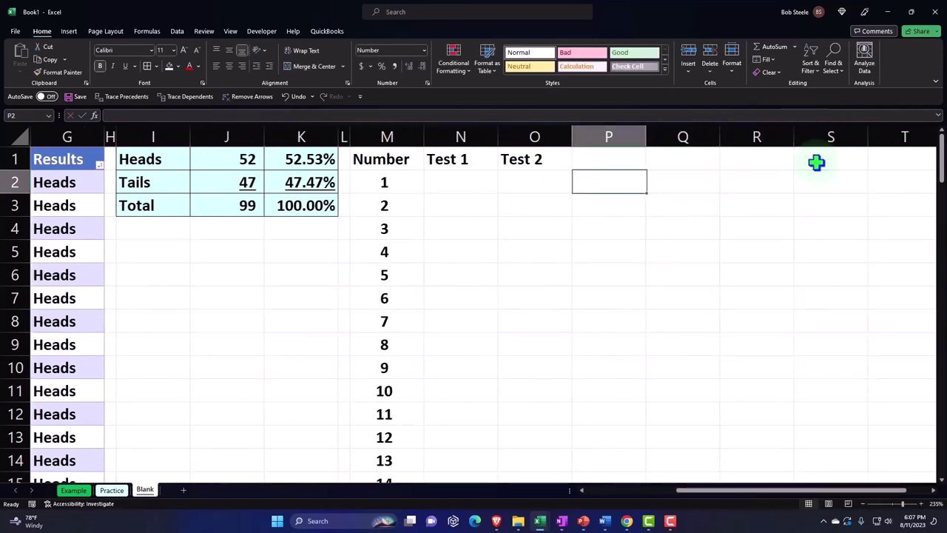
{"action": "key", "text": "Left"}
{"action": "key", "text": "Left"}
{"action": "key", "text": "Left"}
{"action": "key", "text": "Right"}
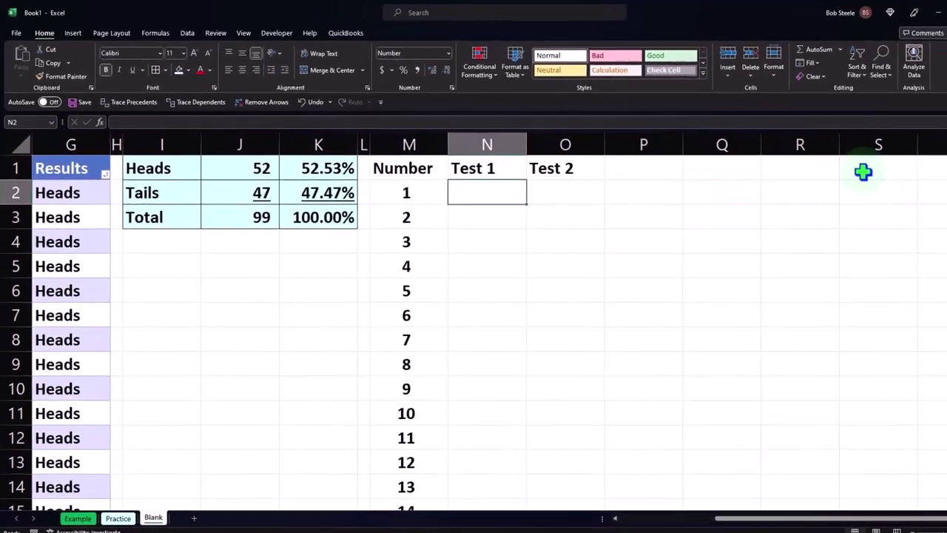
{"action": "type", "text": "Rand"}
{"action": "key", "text": "BackSpace"}
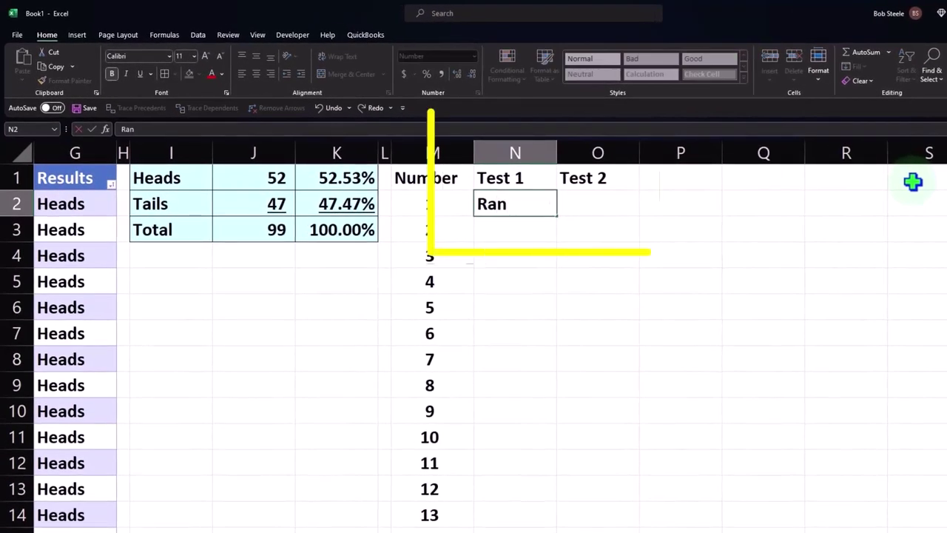
{"action": "key", "text": "BackSpace"}
{"action": "key", "text": "BackSpace"}
{"action": "key", "text": "BackSpace"}
{"action": "type", "text": "=rand"}
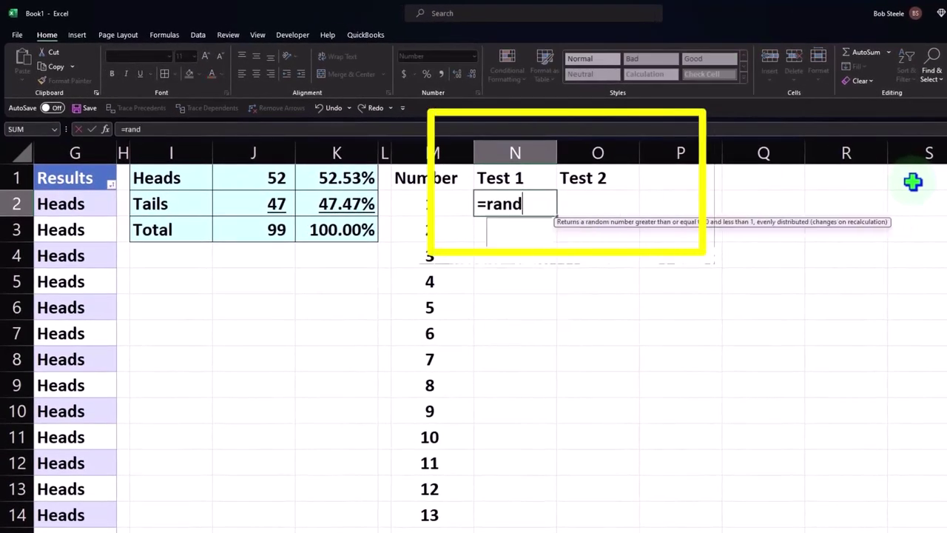
{"action": "type", "text": ")"}
{"action": "key", "text": "BackSpace"}
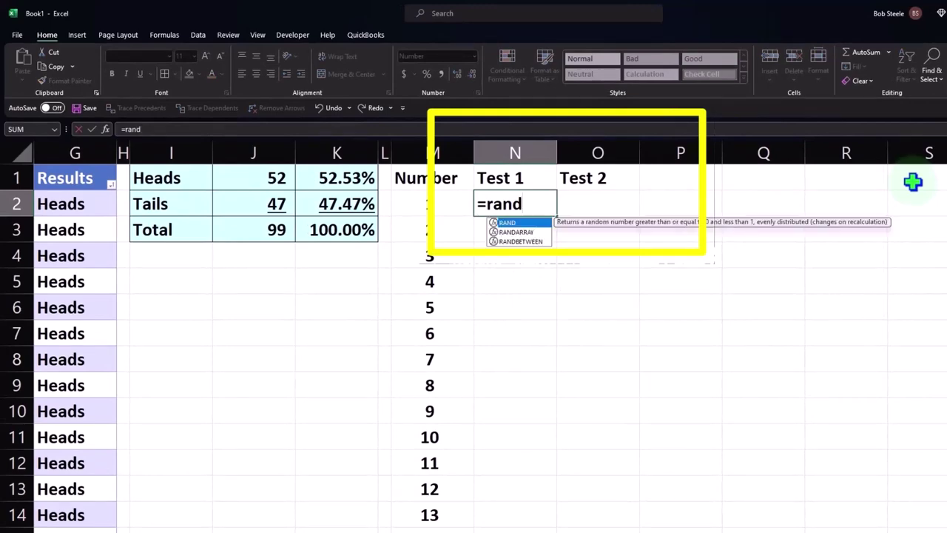
{"action": "double_click", "coordinate": [535, 243]}
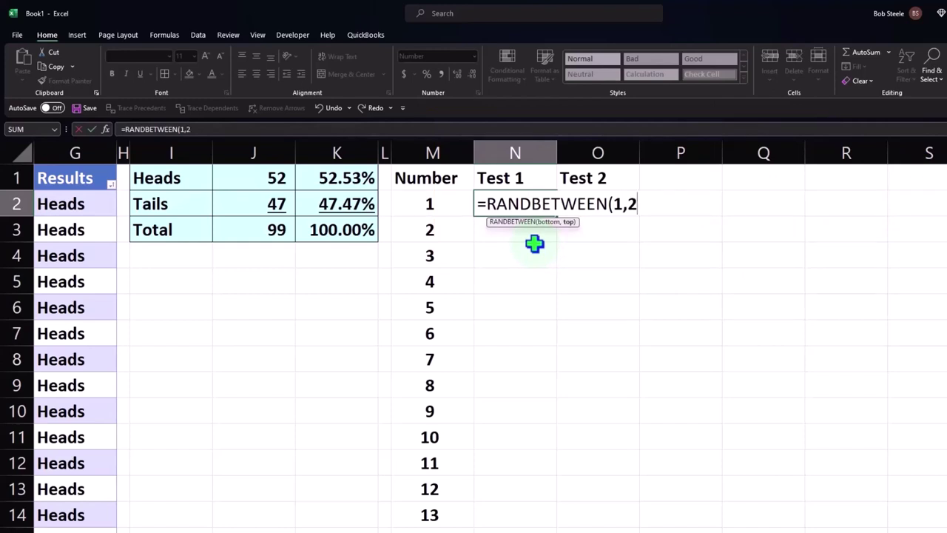
{"action": "type", "text": ")"}
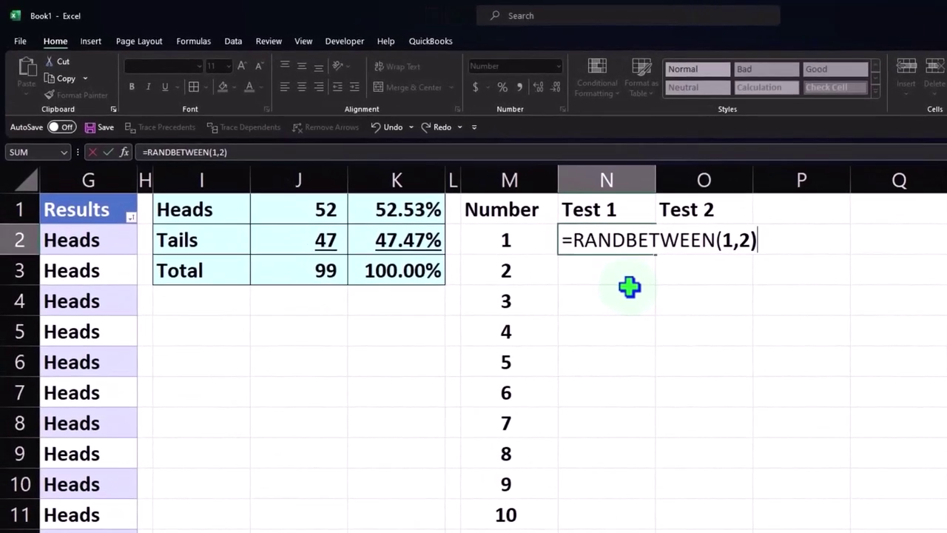
{"action": "key", "text": "Return"}
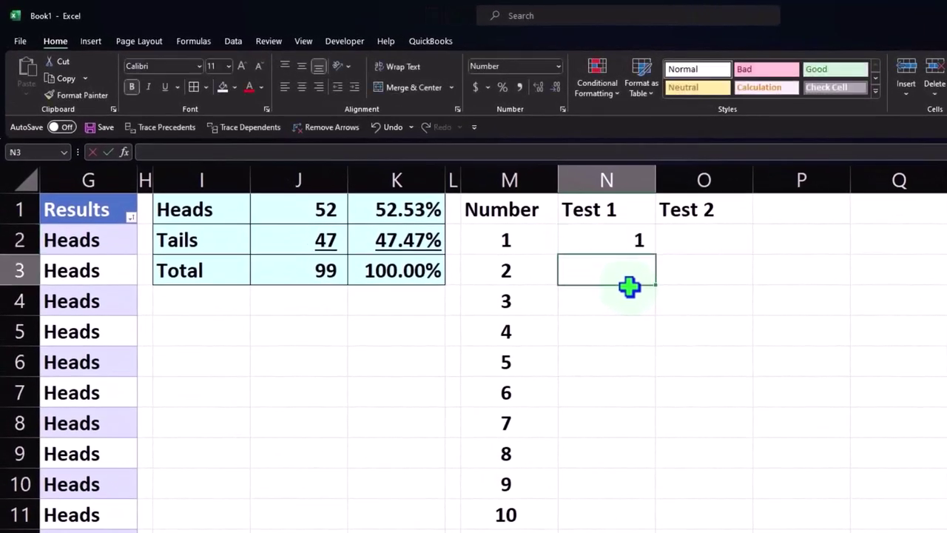
Step: Fill the RANDBETWEEN formula down to N3 and extend the staircase into columns O and P
{"action": "left_click", "coordinate": [622, 246]}
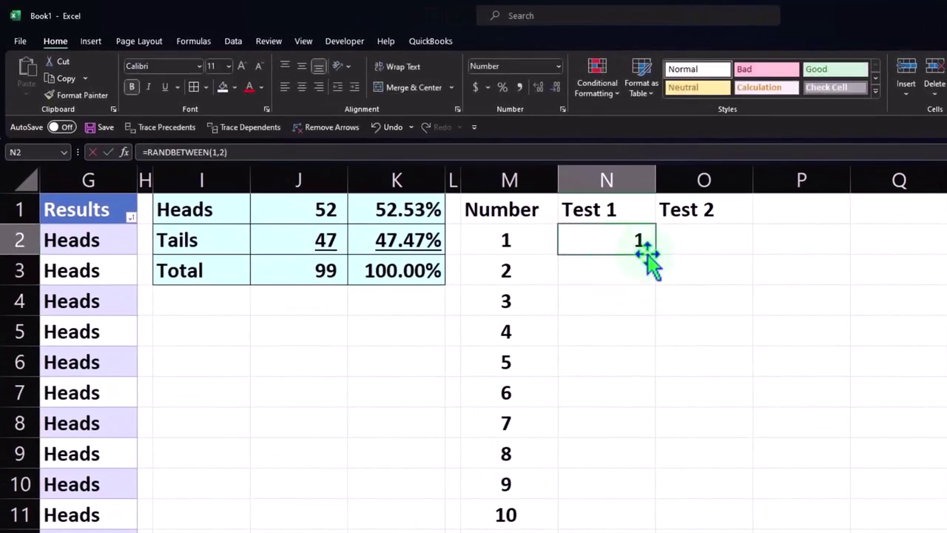
{"action": "left_click_drag", "start_coordinate": [657, 257], "coordinate": [656, 277]}
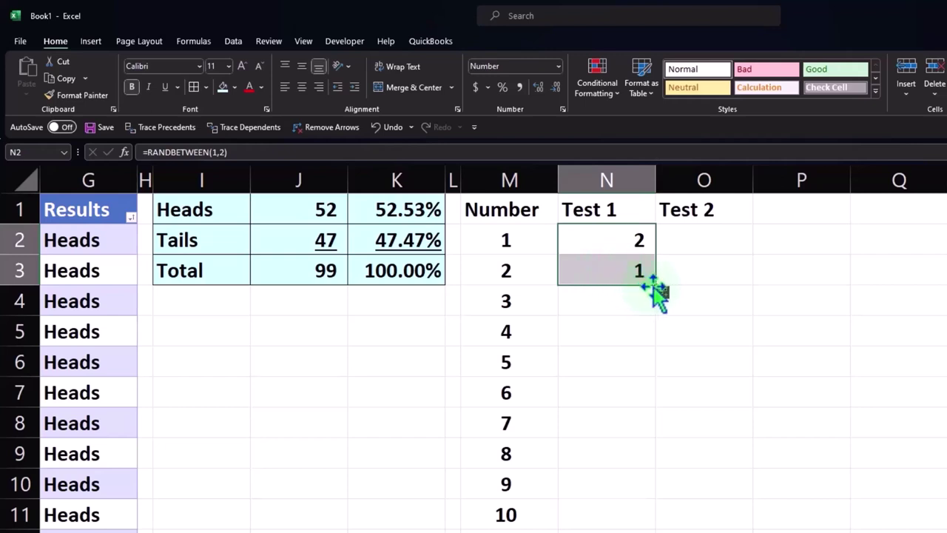
{"action": "left_click_drag", "start_coordinate": [656, 286], "coordinate": [706, 281]}
{"action": "left_click", "coordinate": [724, 251]}
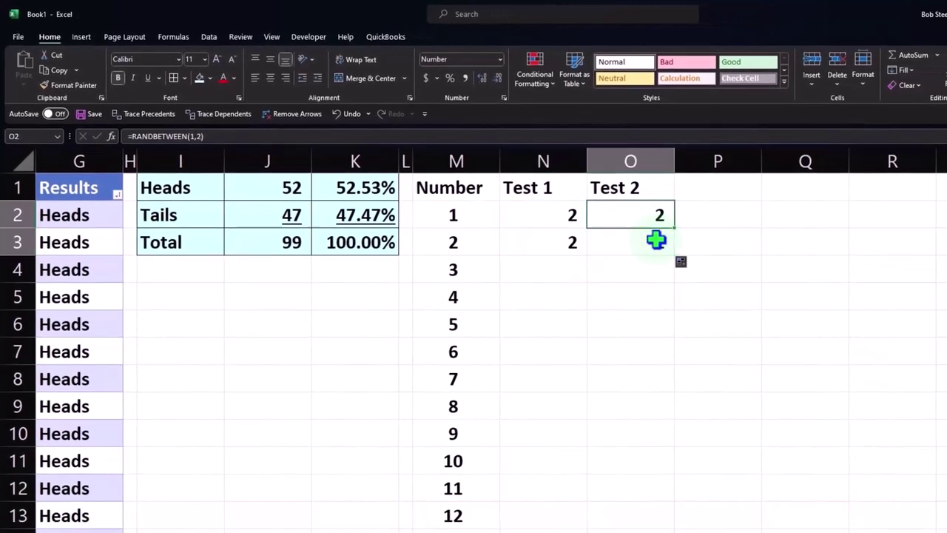
{"action": "left_click_drag", "start_coordinate": [657, 239], "coordinate": [668, 271]}
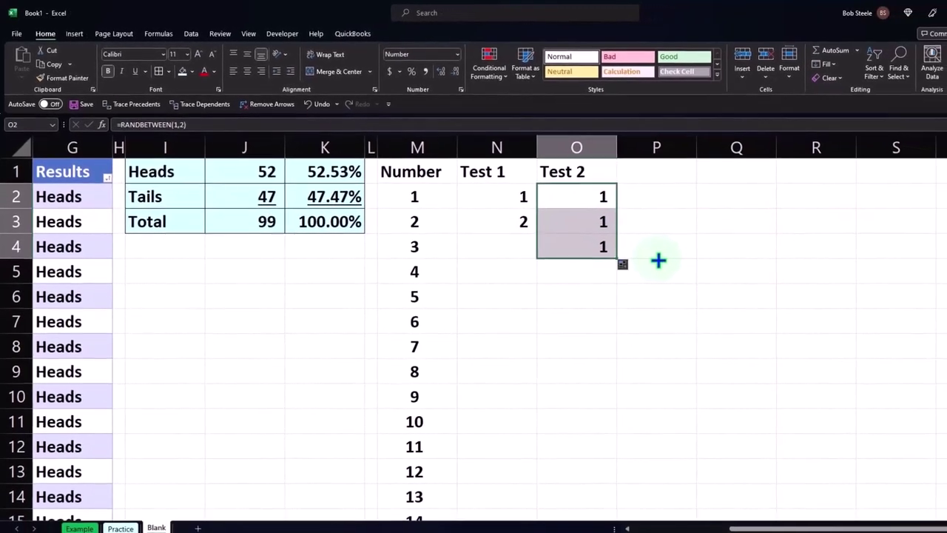
{"action": "mouse_move", "coordinate": [622, 264]}
{"action": "left_mouse_down"}
{"action": "mouse_move", "coordinate": [661, 254]}
{"action": "mouse_move", "coordinate": [694, 262]}
{"action": "left_mouse_up"}
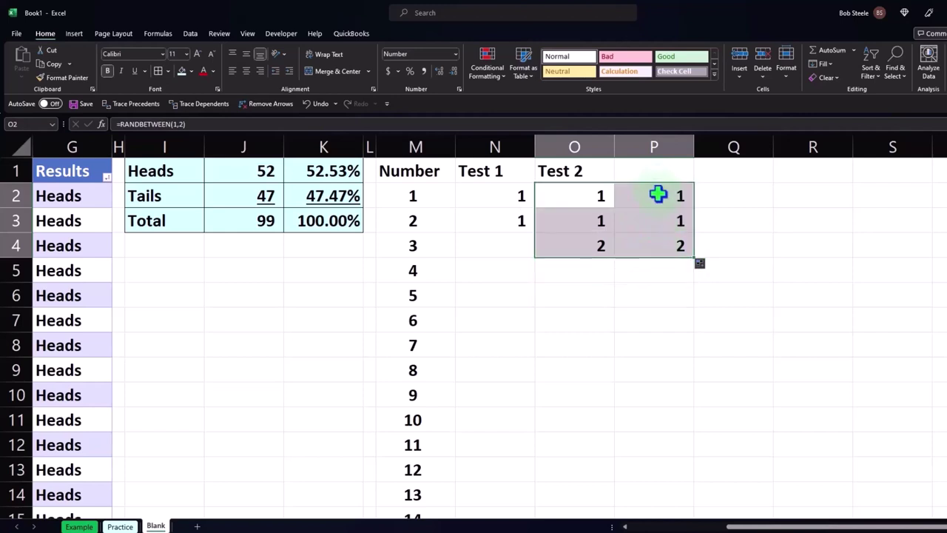
Step: Extend the coin-flip staircase through columns Q, R and S, each one row longer
{"action": "mouse_move", "coordinate": [657, 191]}
{"action": "left_mouse_down"}
{"action": "mouse_move", "coordinate": [665, 243]}
{"action": "mouse_move", "coordinate": [691, 272]}
{"action": "left_mouse_up"}
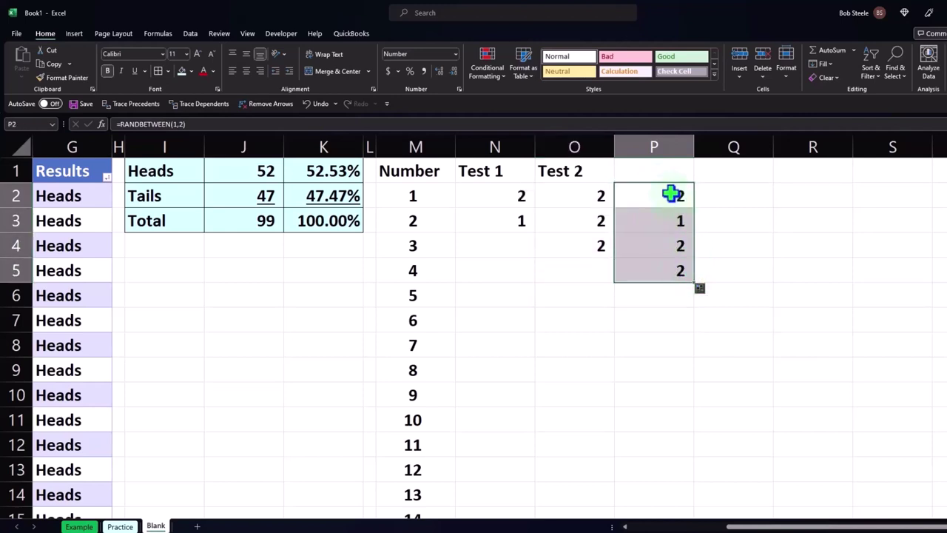
{"action": "left_click_drag", "start_coordinate": [672, 194], "coordinate": [671, 259]}
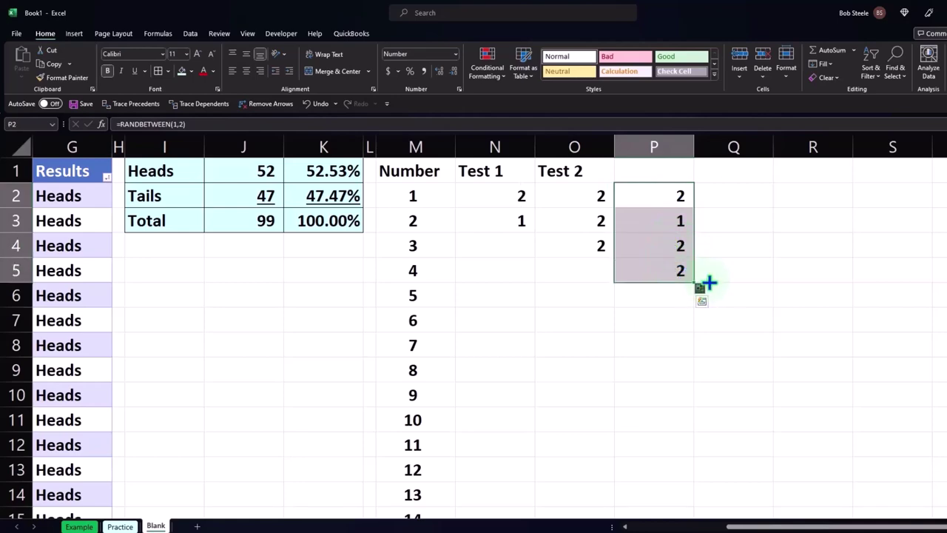
{"action": "left_click", "coordinate": [732, 278], "text": "shift"}
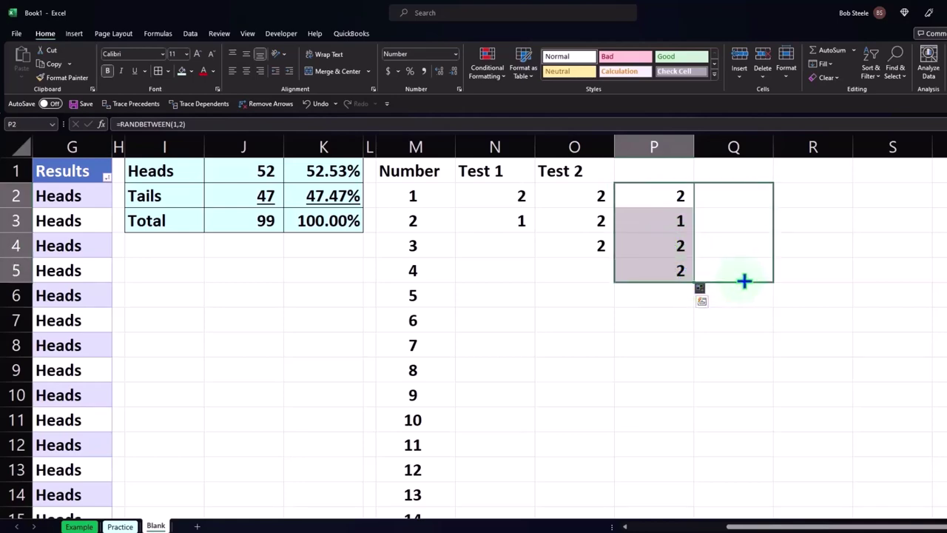
{"action": "left_click", "coordinate": [742, 197]}
{"action": "double_click", "coordinate": [743, 196]}
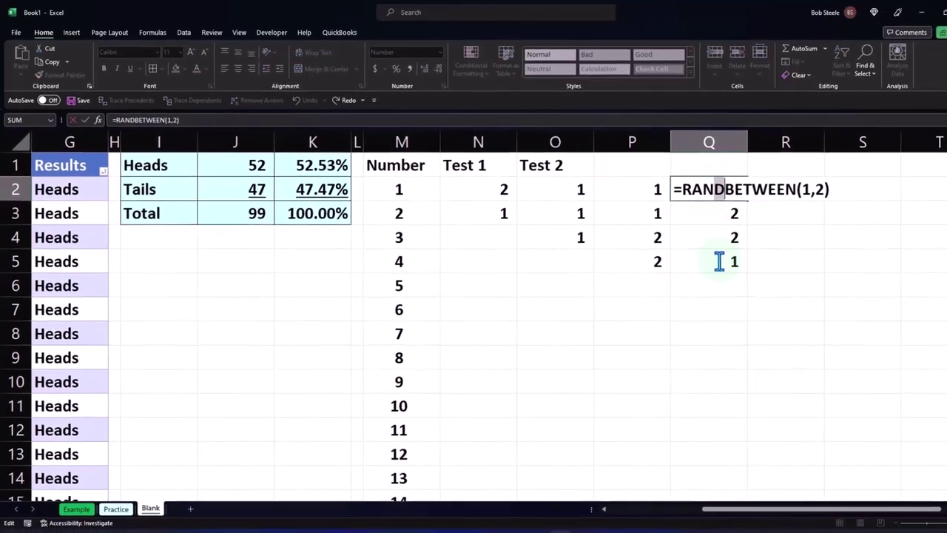
{"action": "key", "text": "Return"}
{"action": "mouse_move", "coordinate": [737, 191]}
{"action": "left_mouse_down"}
{"action": "mouse_move", "coordinate": [740, 270]}
{"action": "mouse_move", "coordinate": [718, 284]}
{"action": "mouse_move", "coordinate": [776, 292]}
{"action": "left_mouse_up"}
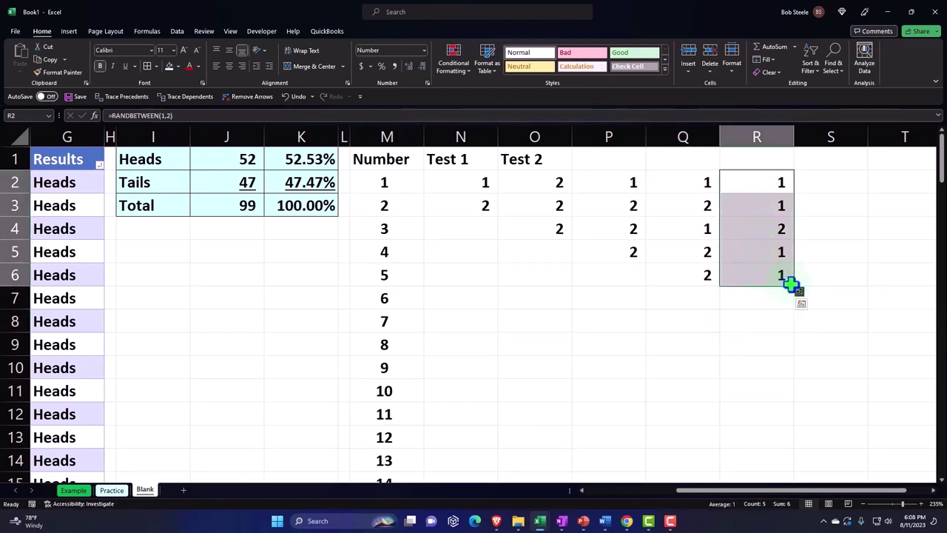
{"action": "left_click_drag", "start_coordinate": [796, 289], "coordinate": [797, 300]}
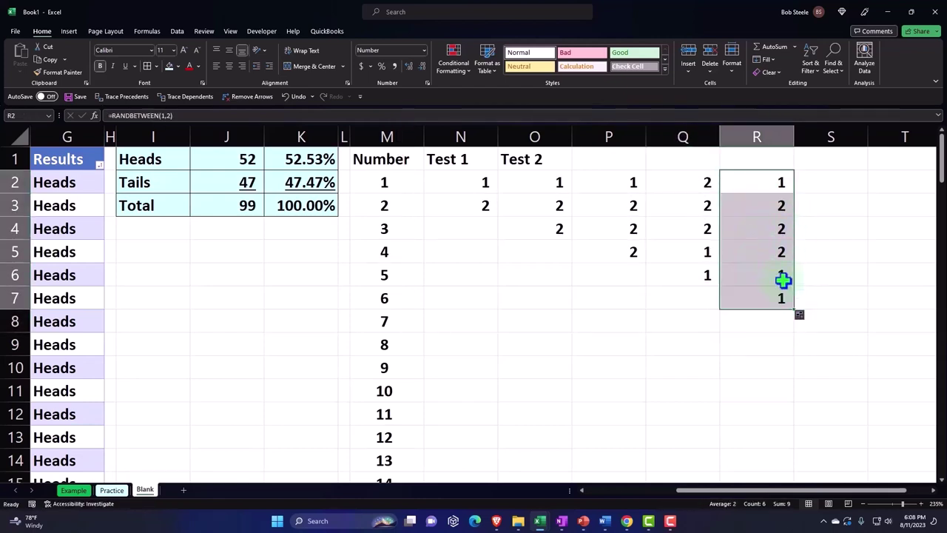
{"action": "left_click_drag", "start_coordinate": [797, 313], "coordinate": [851, 311]}
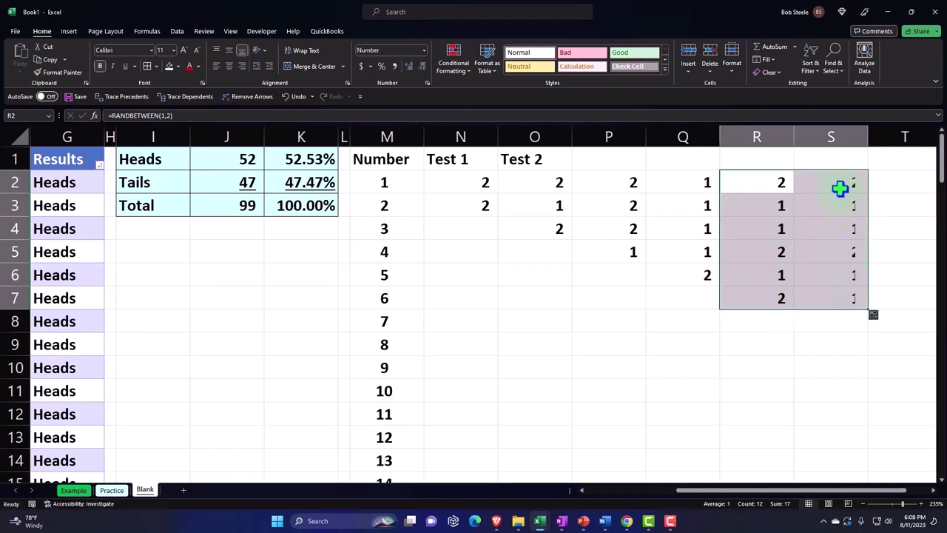
Step: Recalculate the flips with F9 and continue the staircase into columns T, U and V
{"action": "left_click_drag", "start_coordinate": [839, 186], "coordinate": [871, 335]}
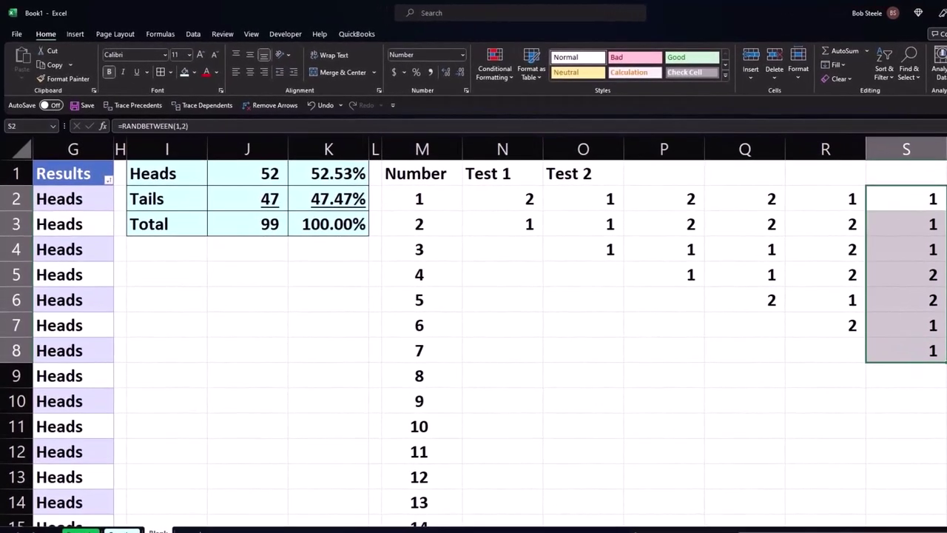
{"action": "key", "text": "F9"}
{"action": "left_click_drag", "start_coordinate": [945, 362], "coordinate": [946, 357]}
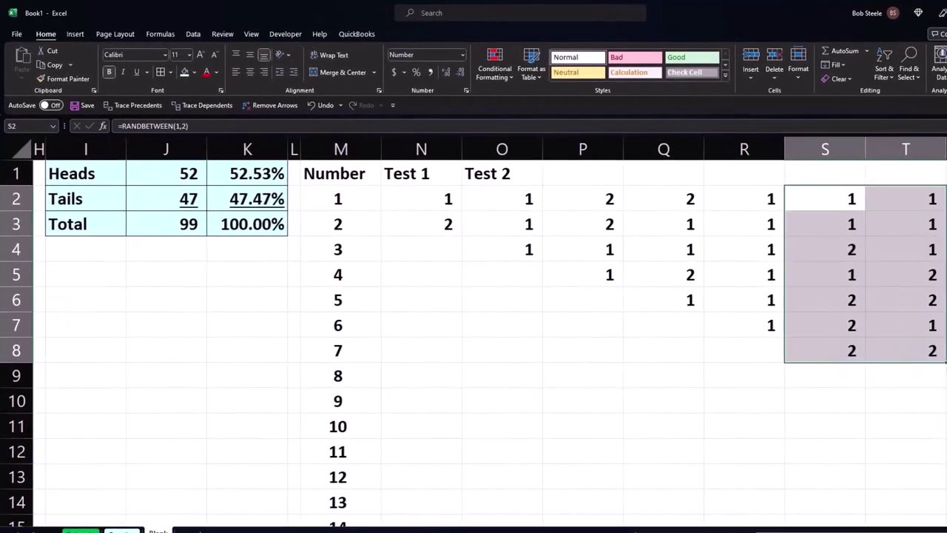
{"action": "left_click_drag", "start_coordinate": [905, 213], "coordinate": [924, 321]}
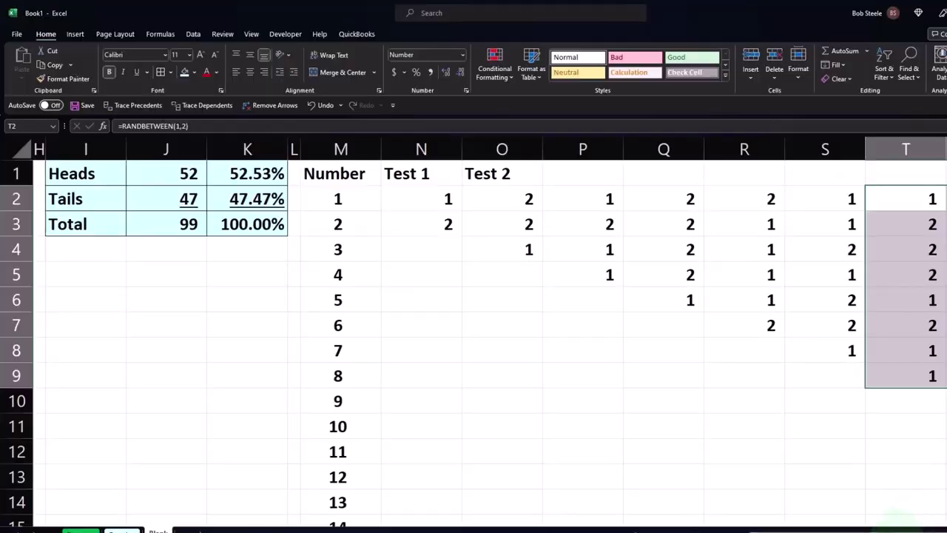
{"action": "key", "text": "shift+Right"}
{"action": "left_click_drag", "start_coordinate": [914, 201], "coordinate": [928, 379]}
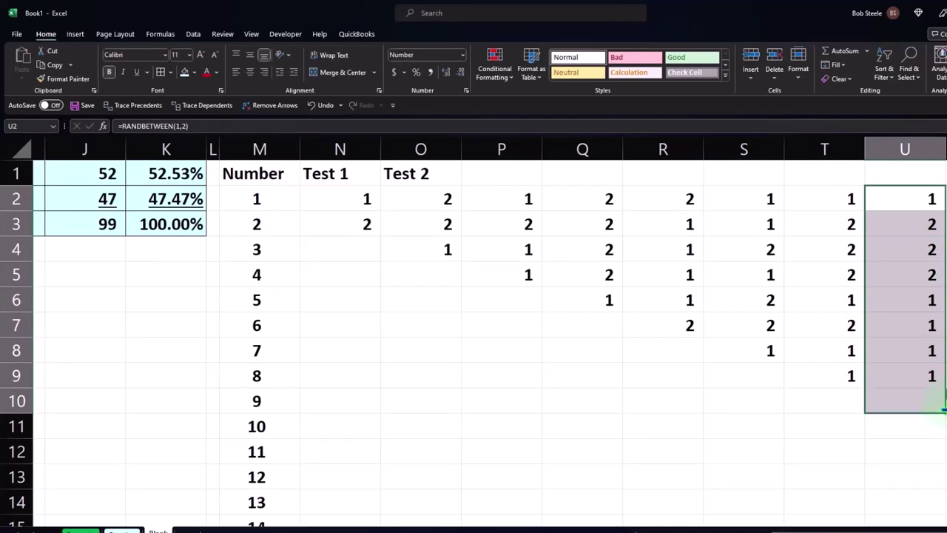
{"action": "left_click_drag", "start_coordinate": [944, 390], "coordinate": [916, 403]}
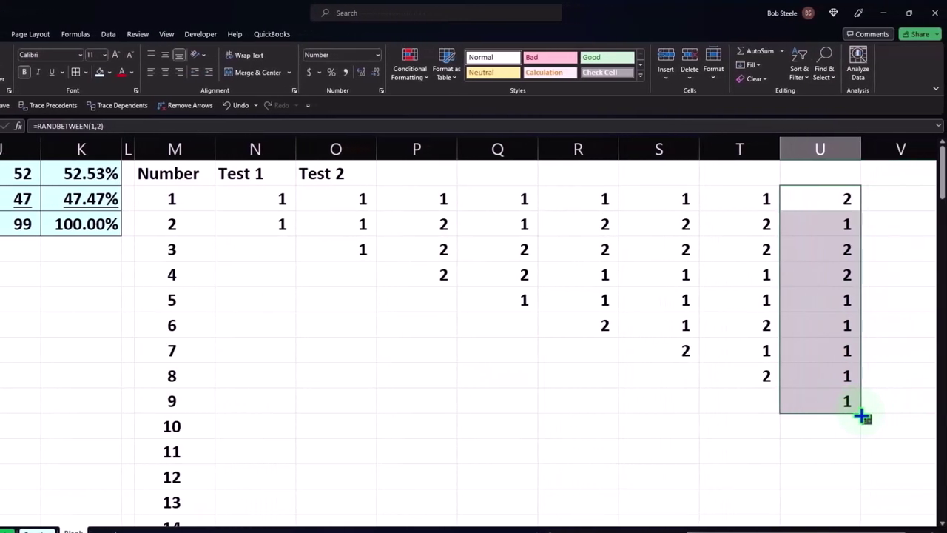
{"action": "left_click_drag", "start_coordinate": [909, 415], "coordinate": [909, 416]}
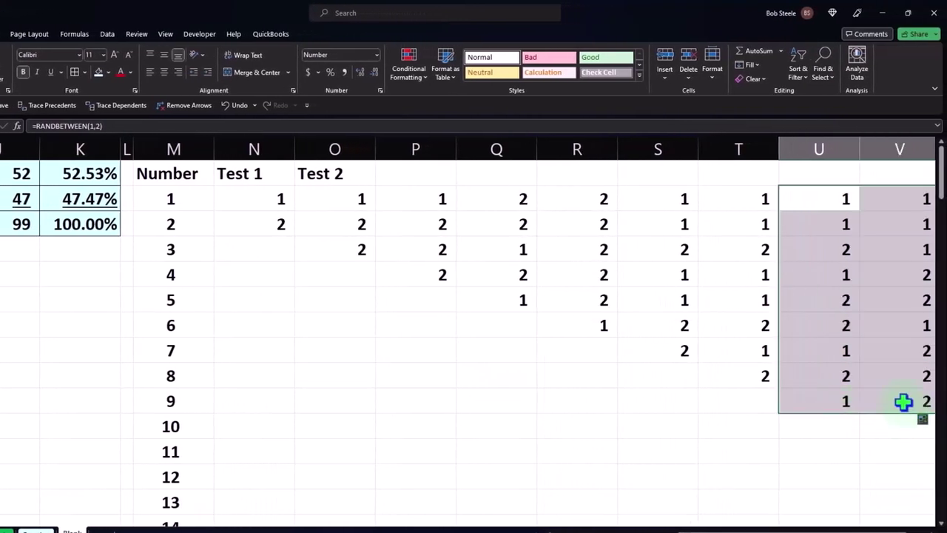
Step: Continue the growing formula columns from V into W and X
{"action": "left_click", "coordinate": [903, 402]}
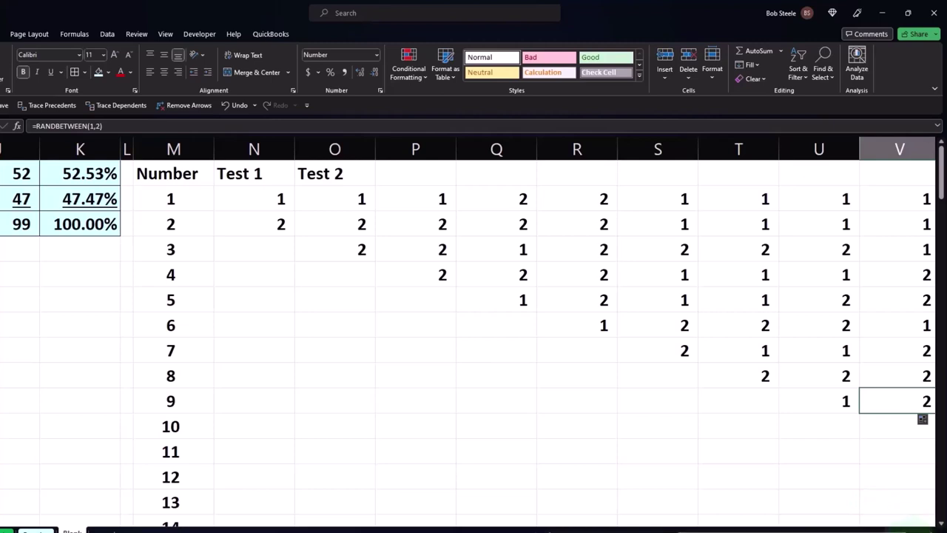
{"action": "scroll", "coordinate": [888, 415], "scroll_direction": "right", "scroll_amount": 1}
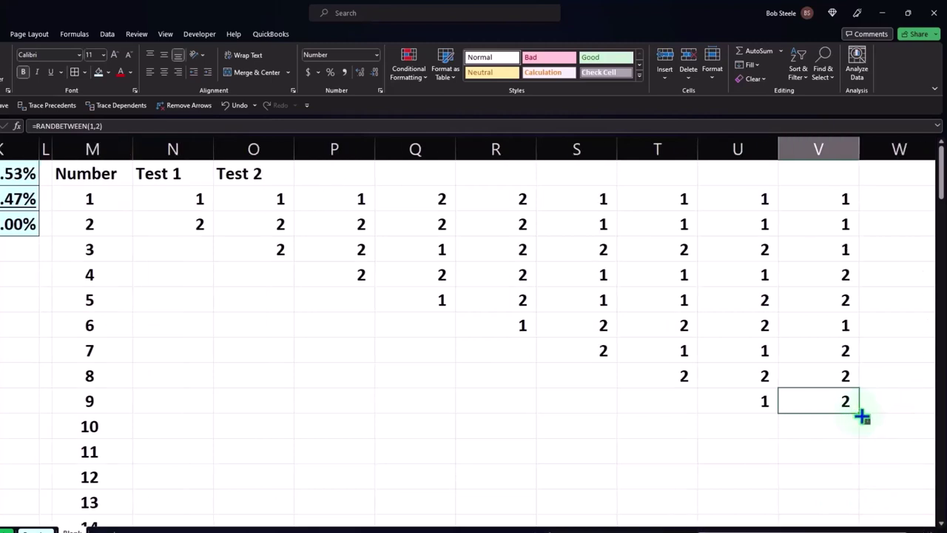
{"action": "left_click_drag", "start_coordinate": [826, 199], "coordinate": [866, 411]}
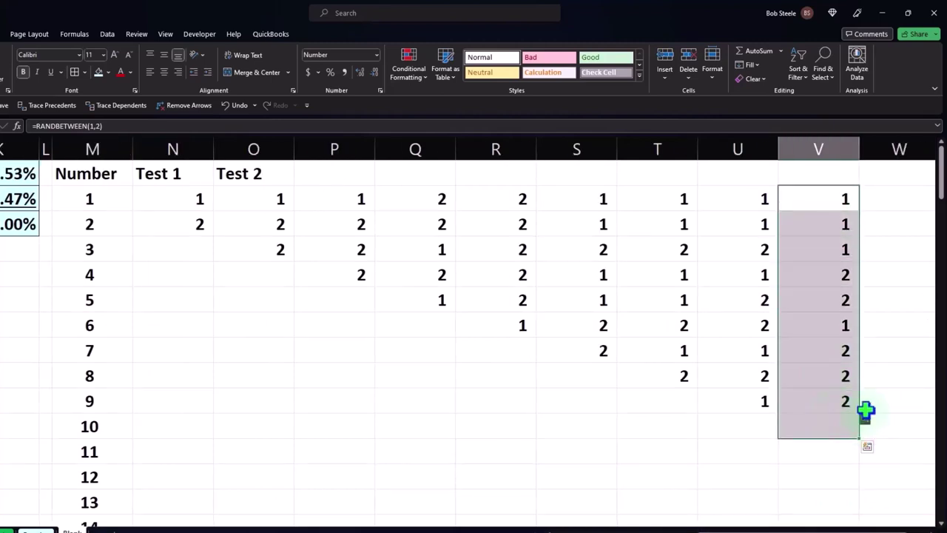
{"action": "mouse_move", "coordinate": [821, 199]}
{"action": "left_mouse_down"}
{"action": "mouse_move", "coordinate": [845, 405]}
{"action": "mouse_move", "coordinate": [864, 427]}
{"action": "mouse_move", "coordinate": [917, 445]}
{"action": "left_mouse_up"}
{"action": "left_click", "coordinate": [890, 482]}
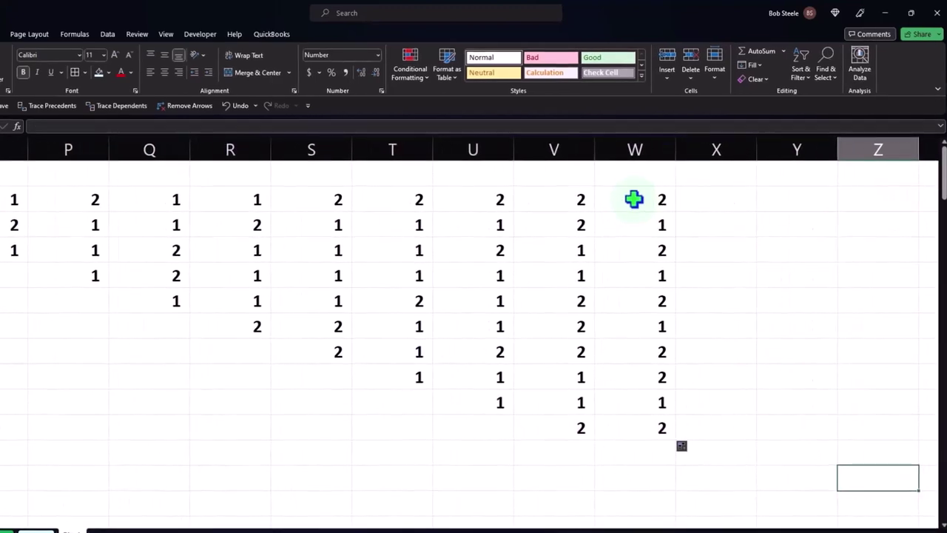
{"action": "mouse_move", "coordinate": [634, 198]}
{"action": "left_mouse_down"}
{"action": "mouse_move", "coordinate": [631, 403]}
{"action": "mouse_move", "coordinate": [686, 462]}
{"action": "mouse_move", "coordinate": [757, 489]}
{"action": "left_mouse_up"}
{"action": "left_click_drag", "start_coordinate": [761, 211], "coordinate": [751, 474]}
Step: Finish the staircase through columns Y, Z and AA, down to its longest row
{"action": "scroll", "coordinate": [762, 444], "scroll_direction": "down", "scroll_amount": 1}
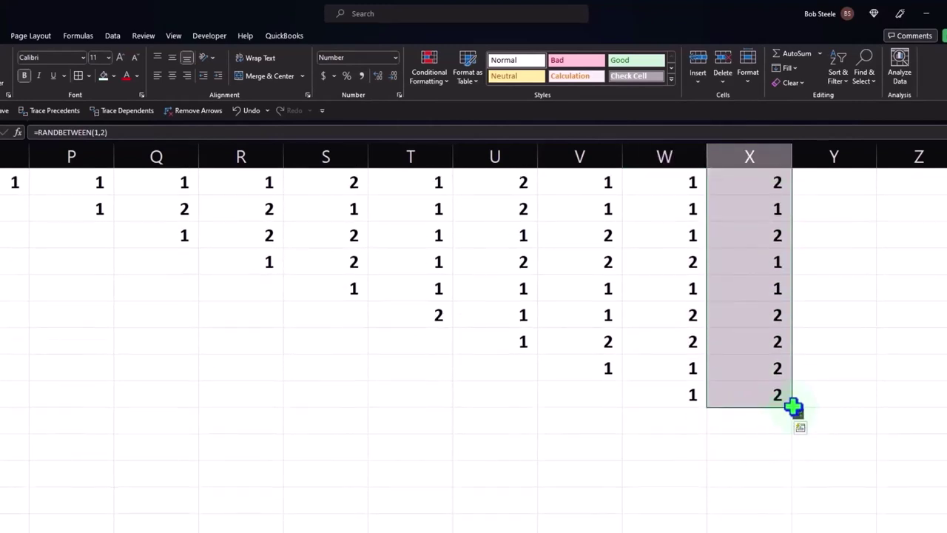
{"action": "left_click_drag", "start_coordinate": [793, 407], "coordinate": [795, 437]}
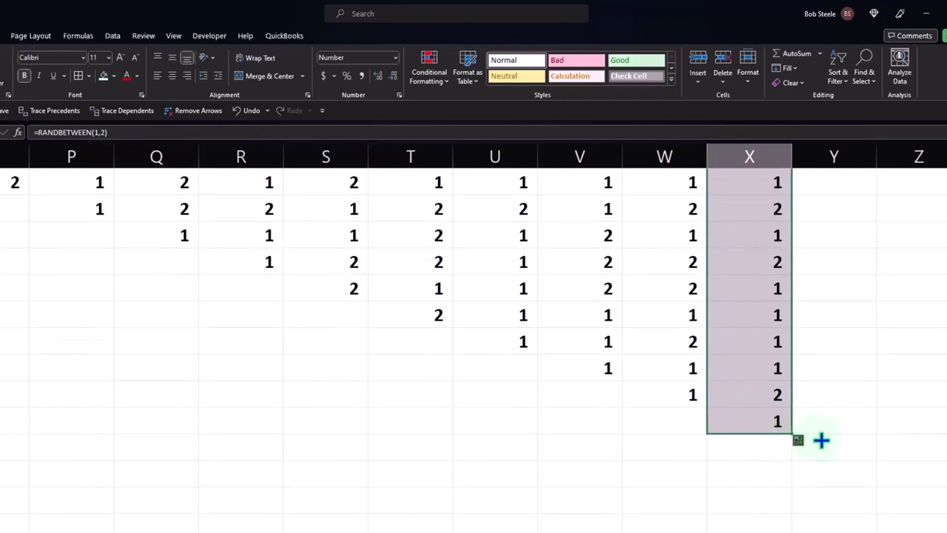
{"action": "key", "text": "shift+Right"}
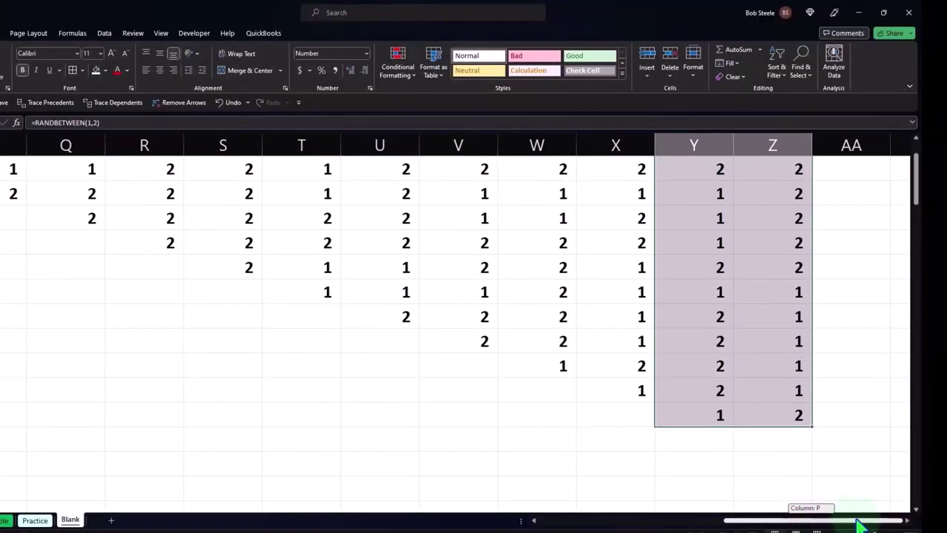
{"action": "left_click_drag", "start_coordinate": [786, 213], "coordinate": [802, 447]}
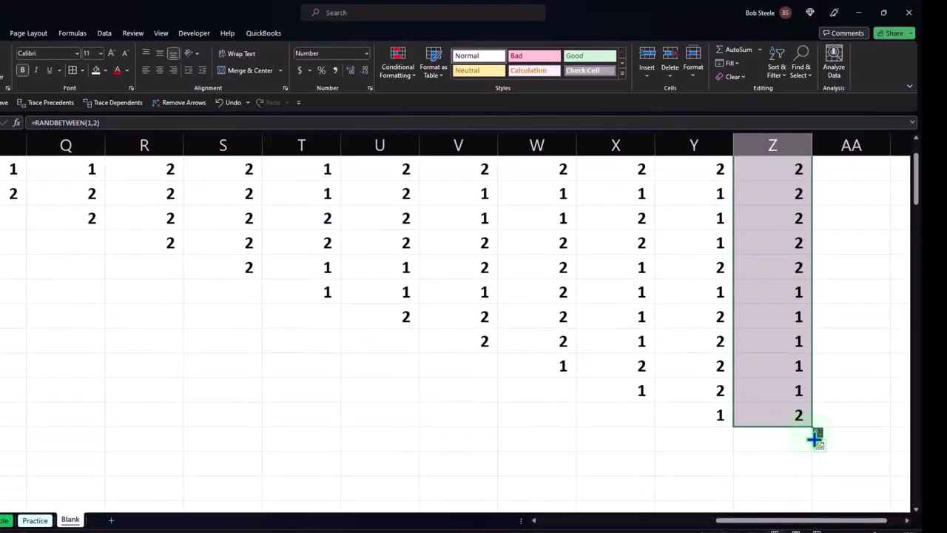
{"action": "left_click_drag", "start_coordinate": [814, 445], "coordinate": [814, 447]}
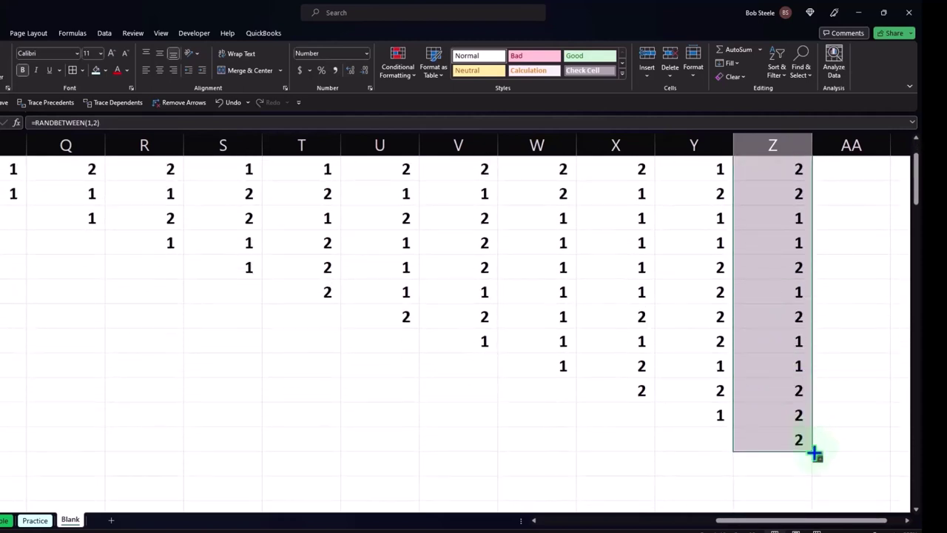
{"action": "left_click_drag", "start_coordinate": [814, 453], "coordinate": [857, 455]}
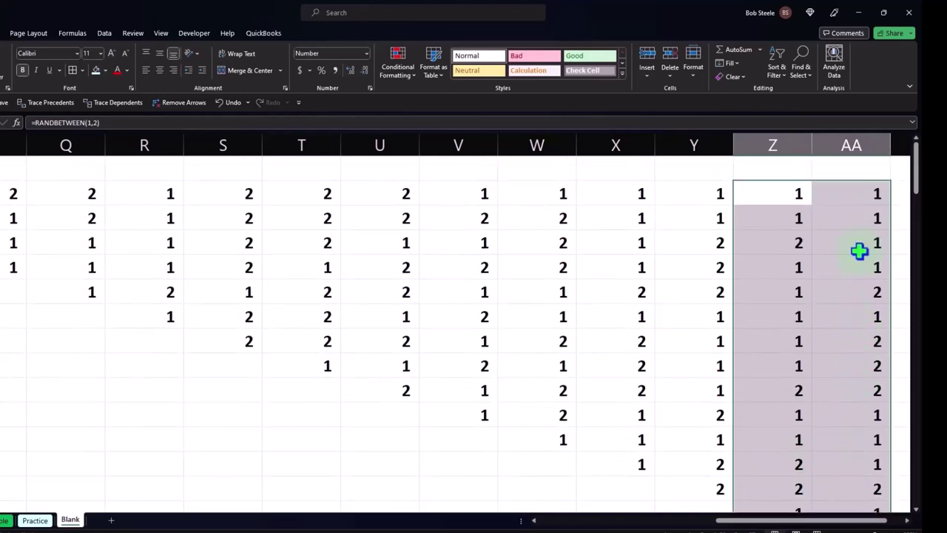
{"action": "mouse_move", "coordinate": [862, 204]}
{"action": "left_mouse_down"}
{"action": "mouse_move", "coordinate": [857, 450]}
{"action": "mouse_move", "coordinate": [888, 450]}
{"action": "mouse_move", "coordinate": [896, 490]}
{"action": "left_mouse_up"}
{"action": "scroll", "coordinate": [515, 421], "scroll_direction": "up", "scroll_amount": 1}
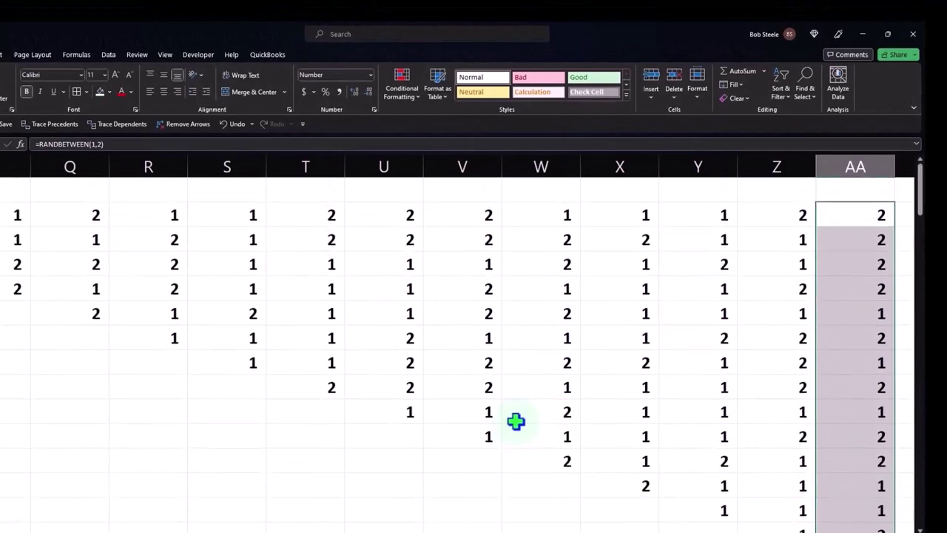
{"action": "left_click", "coordinate": [357, 200]}
{"action": "key", "text": "Left"}
{"action": "key", "text": "Left"}
{"action": "key", "text": "Left"}
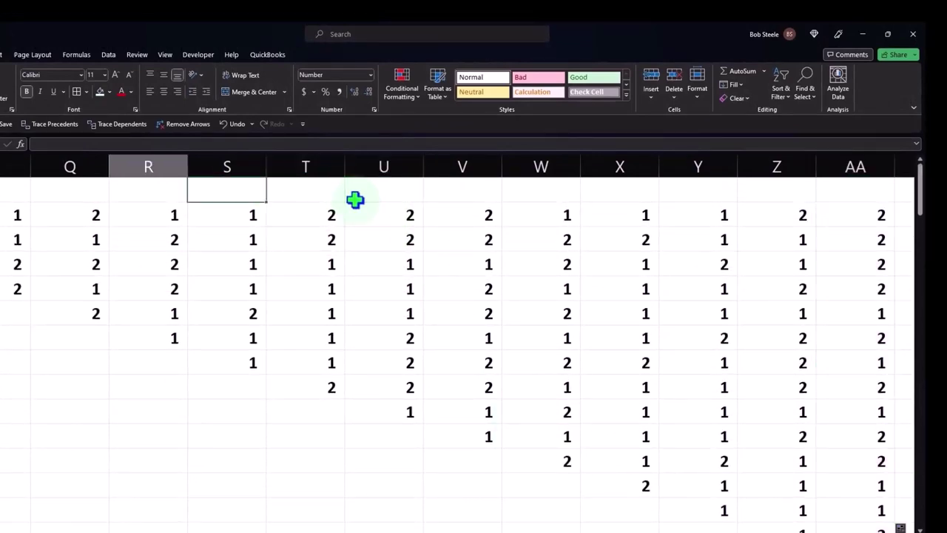
{"action": "key", "text": "Left"}
{"action": "key", "text": "Left"}
{"action": "key", "text": "Left"}
Step: Give the test heading row a black fill with white, centred Test 8–Test 14 labels
{"action": "key", "text": "Right"}
{"action": "key", "text": "Right"}
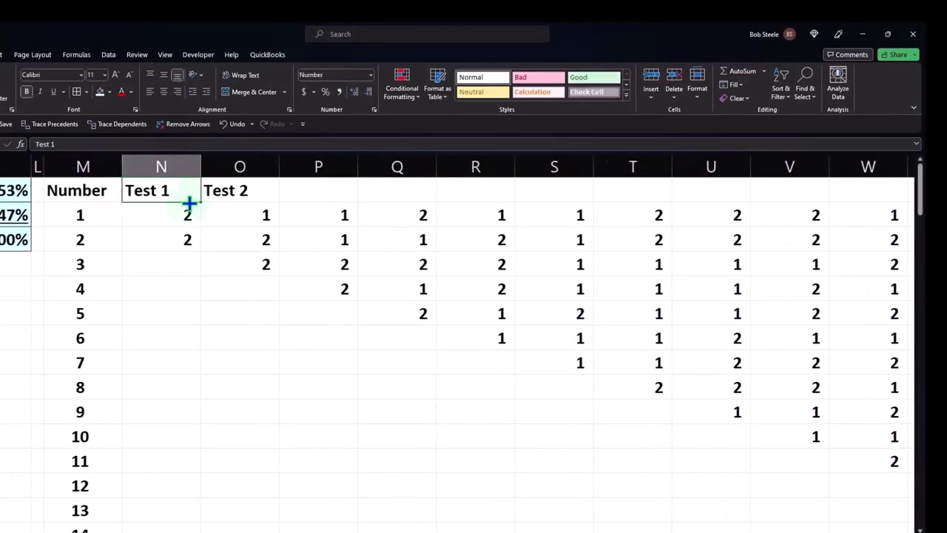
{"action": "left_click_drag", "start_coordinate": [155, 190], "coordinate": [221, 192]}
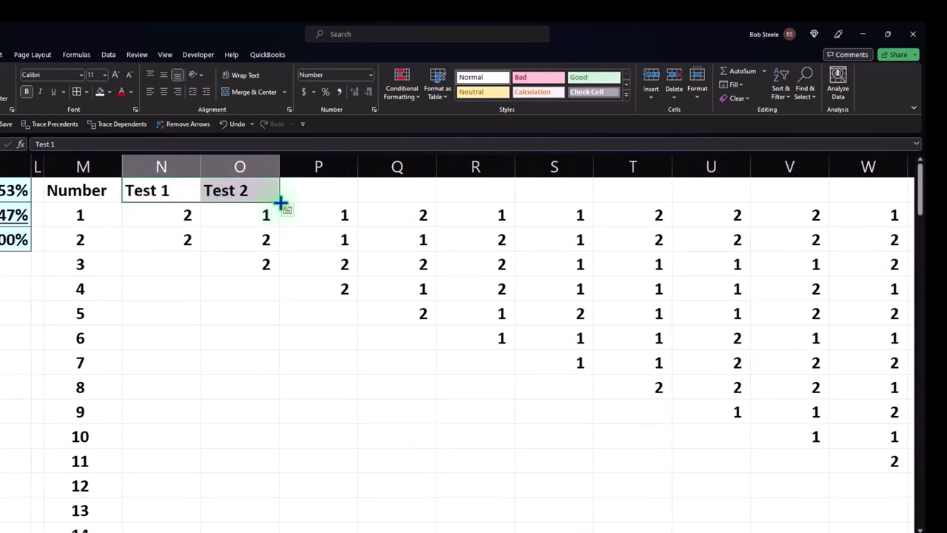
{"action": "left_click_drag", "start_coordinate": [325, 202], "coordinate": [916, 194]}
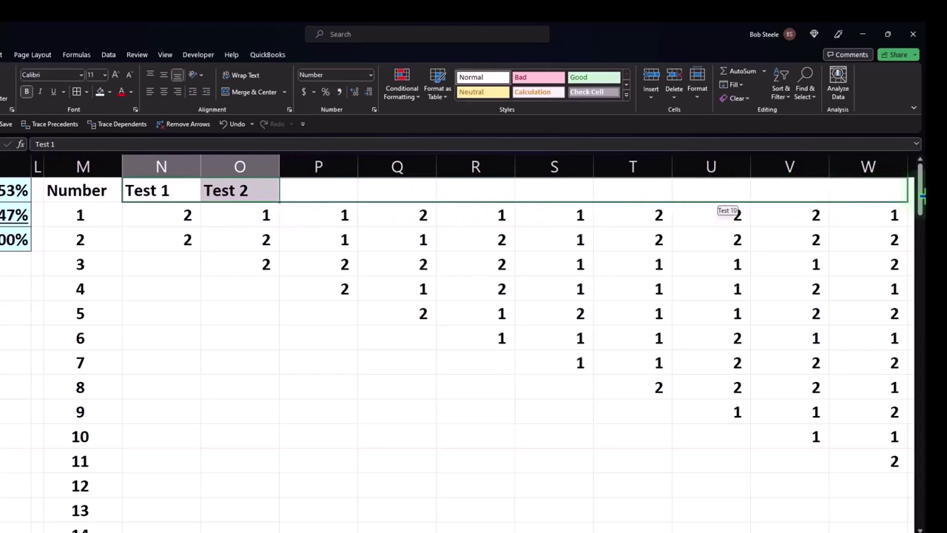
{"action": "mouse_move", "coordinate": [916, 194]}
{"action": "left_mouse_down"}
{"action": "mouse_move", "coordinate": [822, 201]}
{"action": "mouse_move", "coordinate": [3, 169]}
{"action": "mouse_move", "coordinate": [52, 164]}
{"action": "mouse_move", "coordinate": [38, 173]}
{"action": "left_mouse_up"}
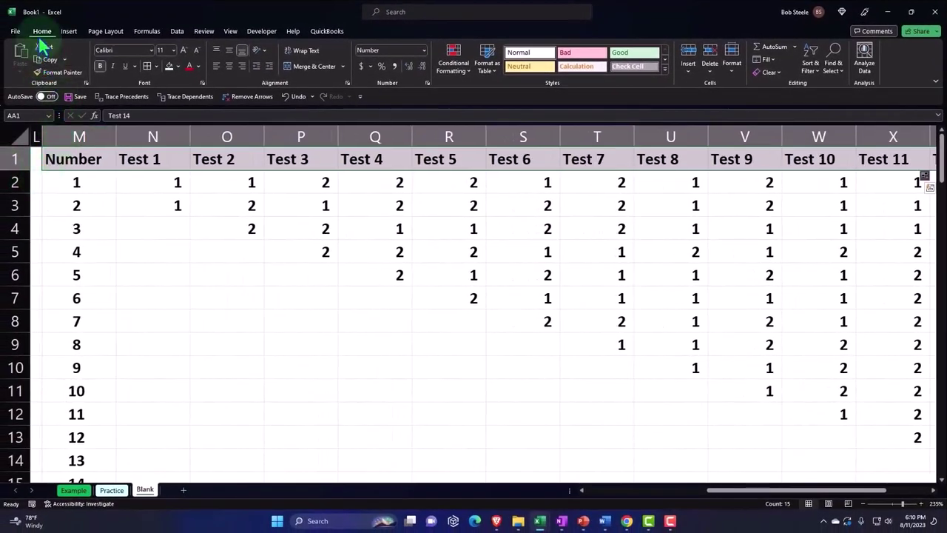
{"action": "left_click", "coordinate": [178, 66]}
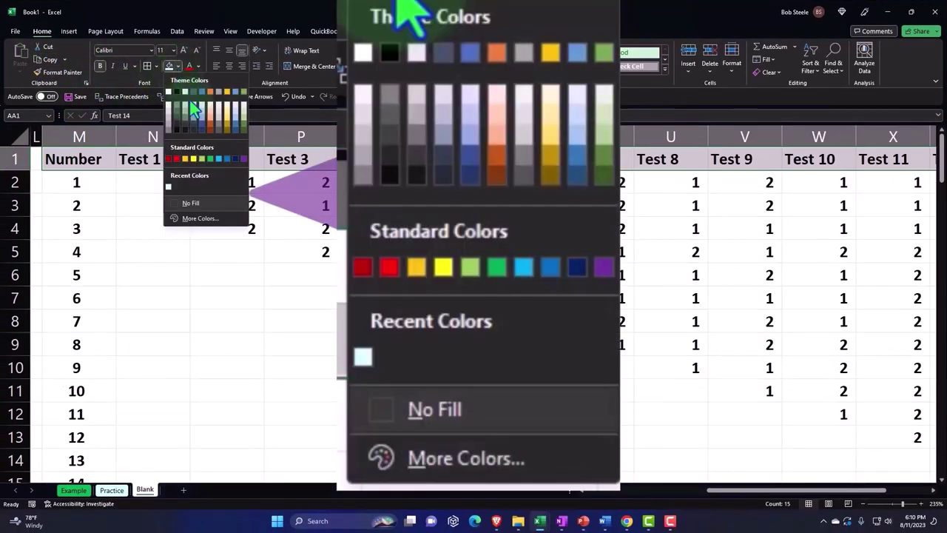
{"action": "left_click", "coordinate": [176, 92]}
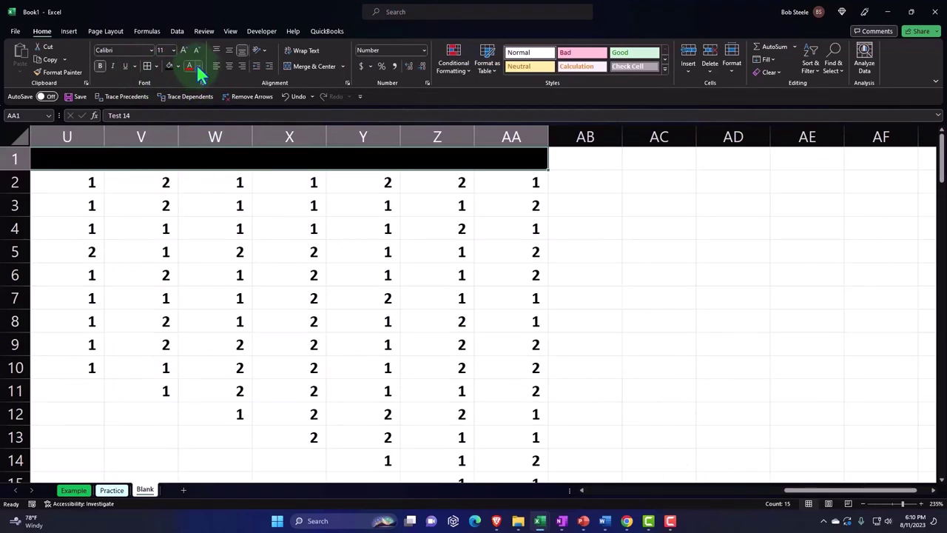
{"action": "left_click", "coordinate": [198, 66]}
{"action": "left_click", "coordinate": [188, 106]}
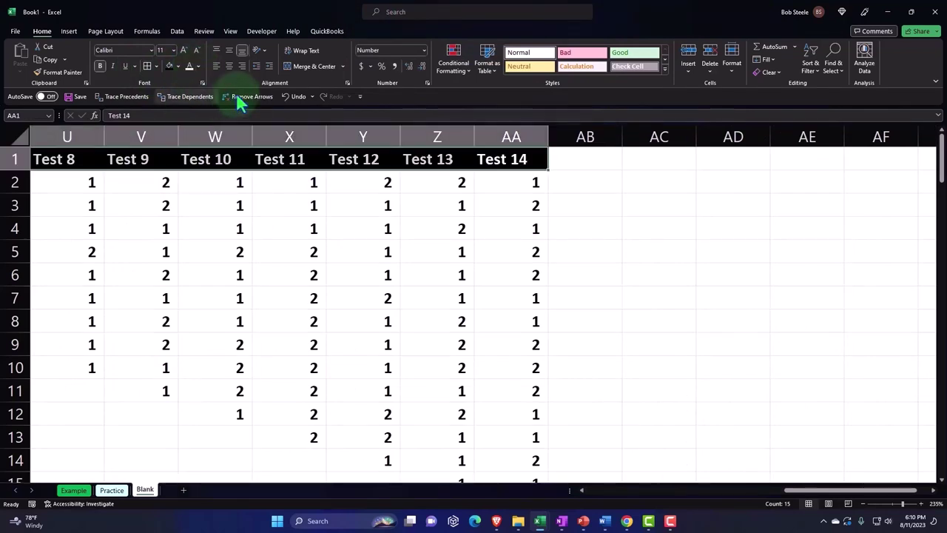
{"action": "left_click", "coordinate": [229, 66]}
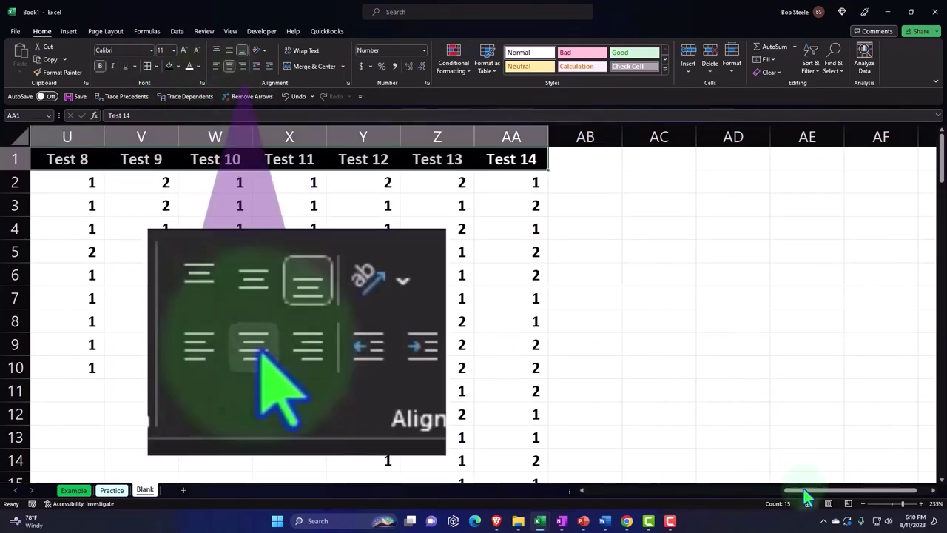
{"action": "left_click_drag", "start_coordinate": [807, 497], "coordinate": [762, 497]}
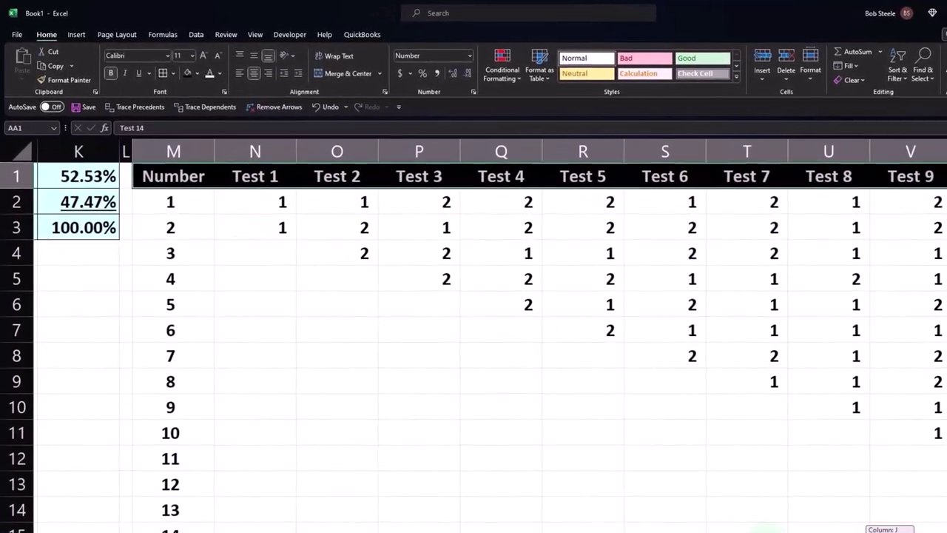
{"action": "mouse_move", "coordinate": [189, 207]}
{"action": "left_mouse_down"}
{"action": "mouse_move", "coordinate": [214, 527]}
{"action": "mouse_move", "coordinate": [938, 473]}
{"action": "mouse_move", "coordinate": [751, 465]}
{"action": "left_mouse_up"}
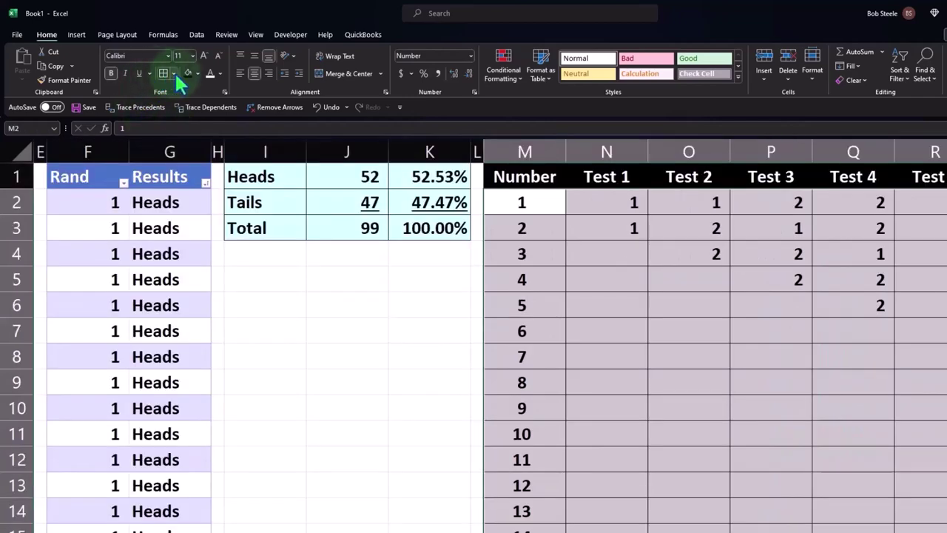
Step: Shade the test grid light blue and regenerate the random flips with F9
{"action": "left_click", "coordinate": [199, 73]}
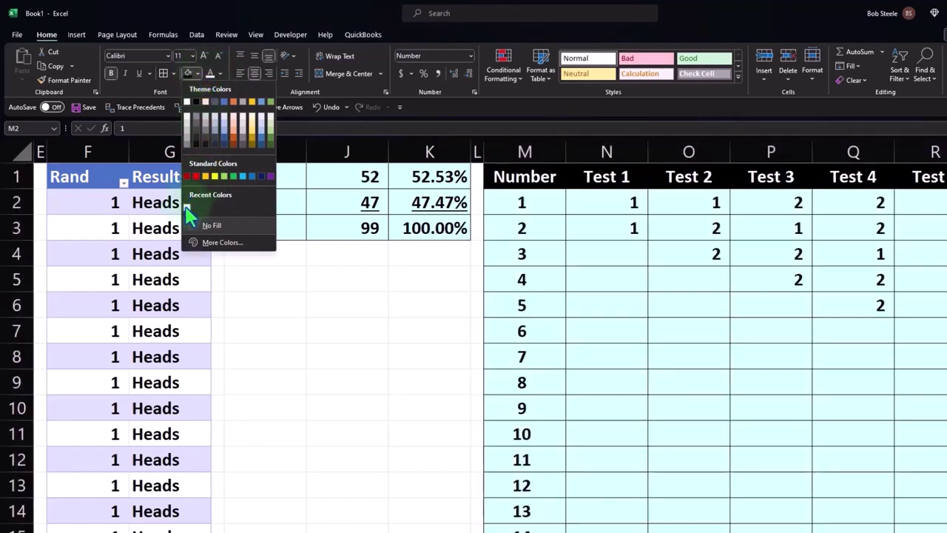
{"action": "left_click", "coordinate": [188, 207]}
{"action": "double_click", "coordinate": [720, 231]}
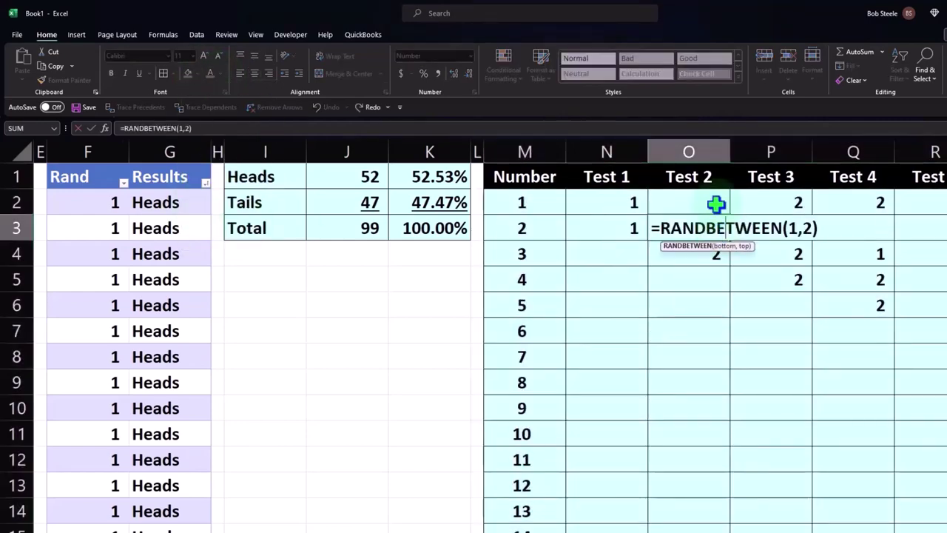
{"action": "key", "text": "Return"}
{"action": "key", "text": "F9"}
{"action": "key", "text": "F9"}
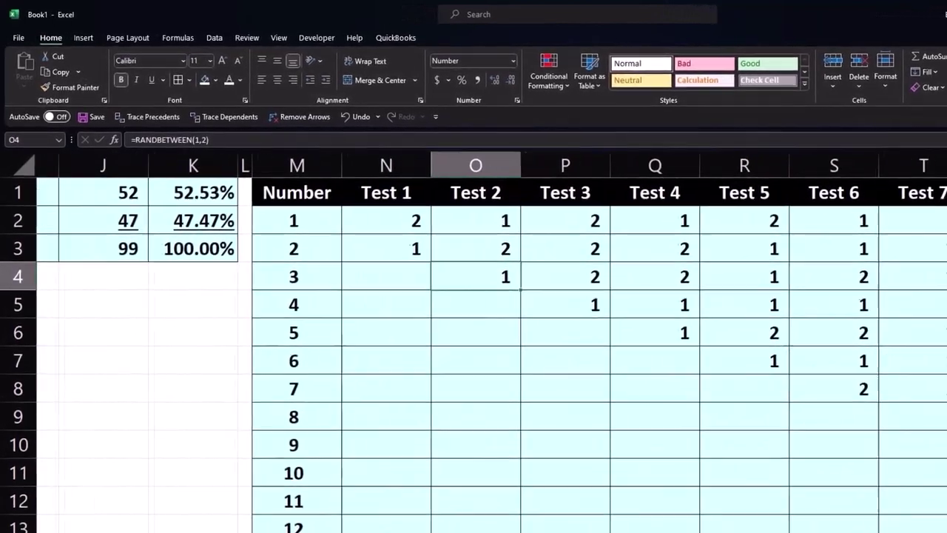
Step: Re-enter RANDBETWEEN cells S4, R4 and V5 to reshuffle the flips, then select M1:AA16
{"action": "scroll", "coordinate": [496, 340], "scroll_direction": "right", "scroll_amount": 3}
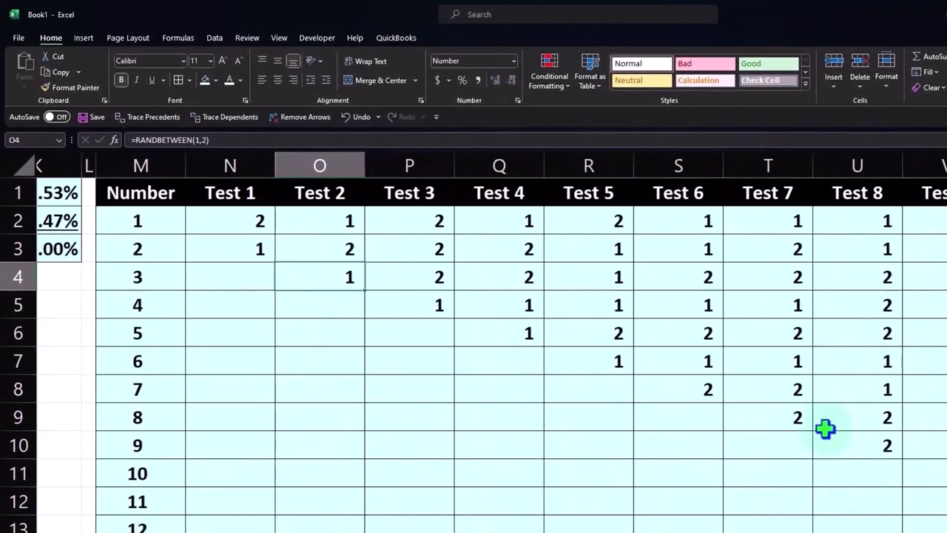
{"action": "double_click", "coordinate": [691, 276]}
{"action": "key", "text": "Return"}
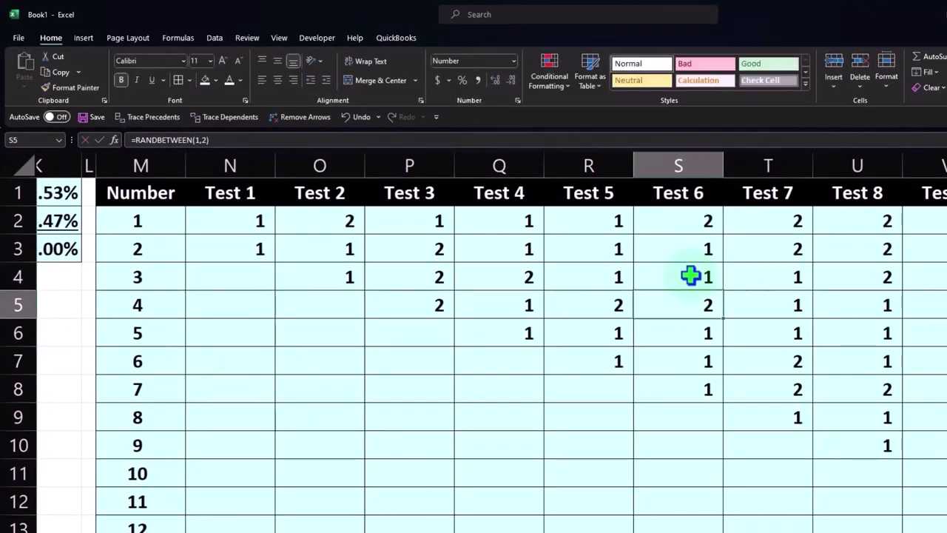
{"action": "left_click", "coordinate": [618, 276]}
{"action": "double_click", "coordinate": [619, 276]}
{"action": "key", "text": "Return"}
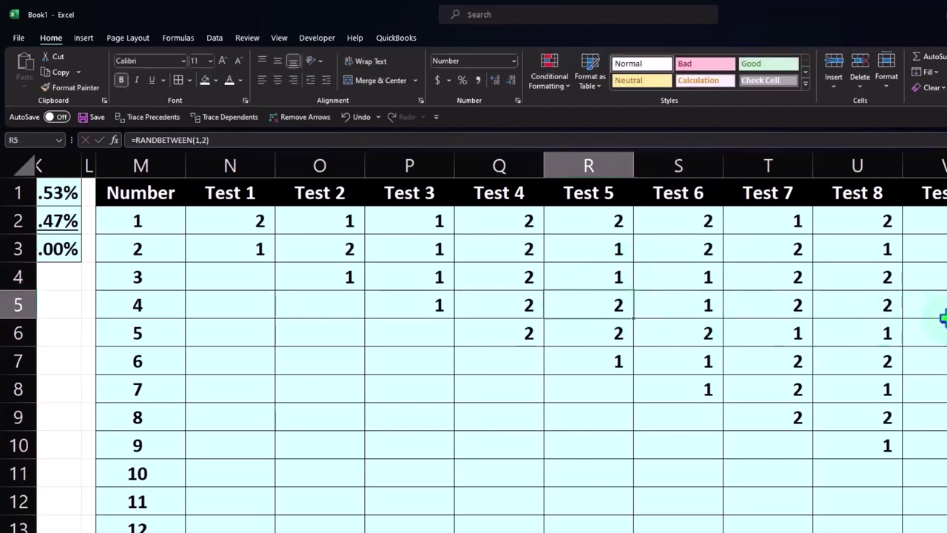
{"action": "left_click", "coordinate": [944, 316]}
{"action": "key", "text": "Return"}
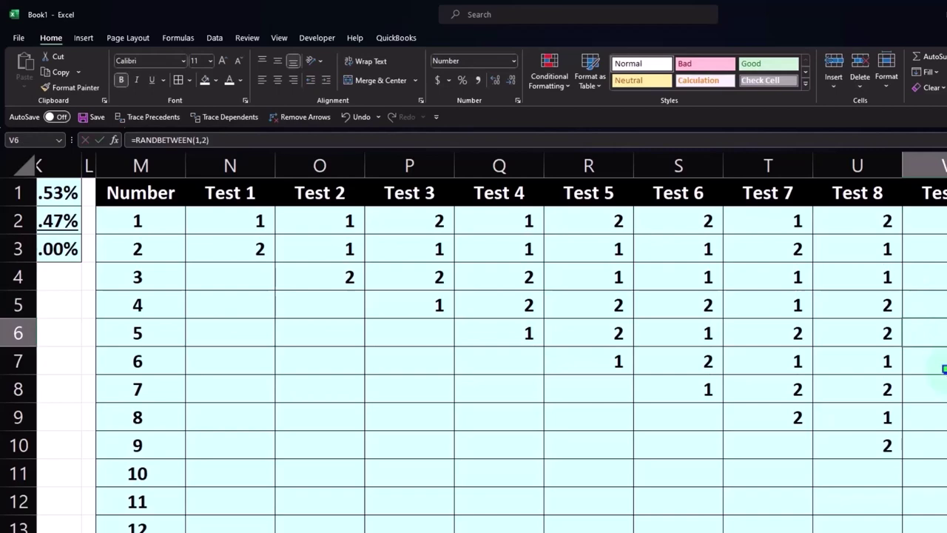
{"action": "left_click", "coordinate": [944, 369]}
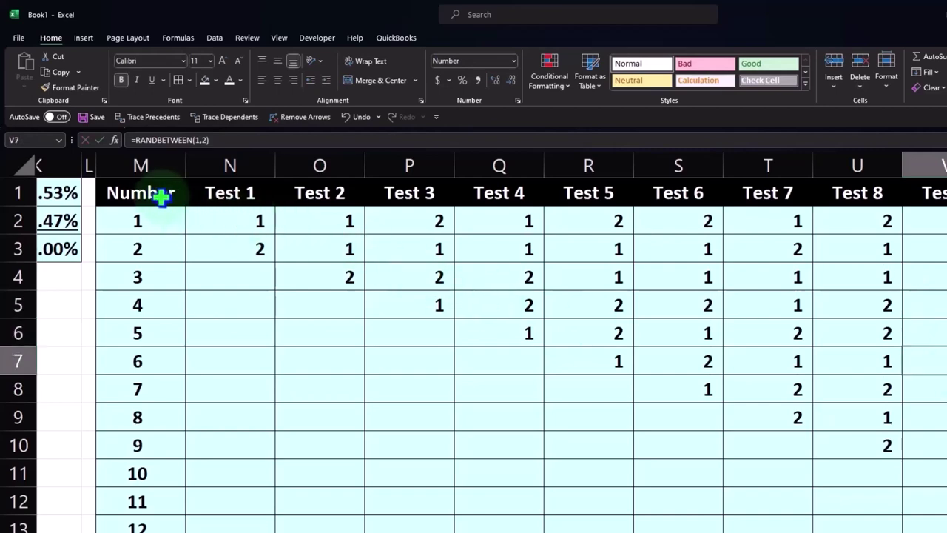
{"action": "mouse_move", "coordinate": [152, 195]}
{"action": "left_mouse_down"}
{"action": "mouse_move", "coordinate": [403, 529]}
{"action": "mouse_move", "coordinate": [923, 437]}
{"action": "mouse_move", "coordinate": [816, 438]}
{"action": "left_mouse_up"}
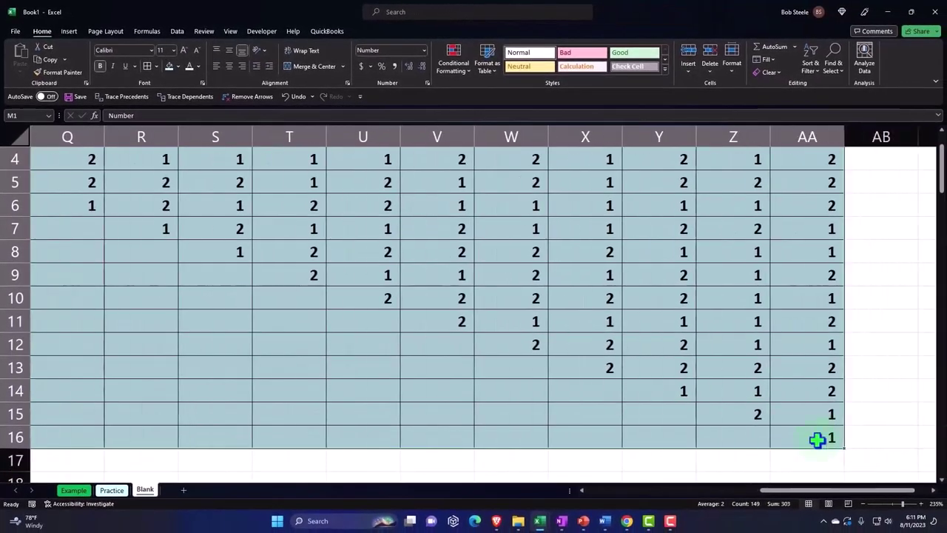
Step: Copy the M1:AA16 grid and paste it at AC1 as values only
{"action": "key", "text": "ctrl+c"}
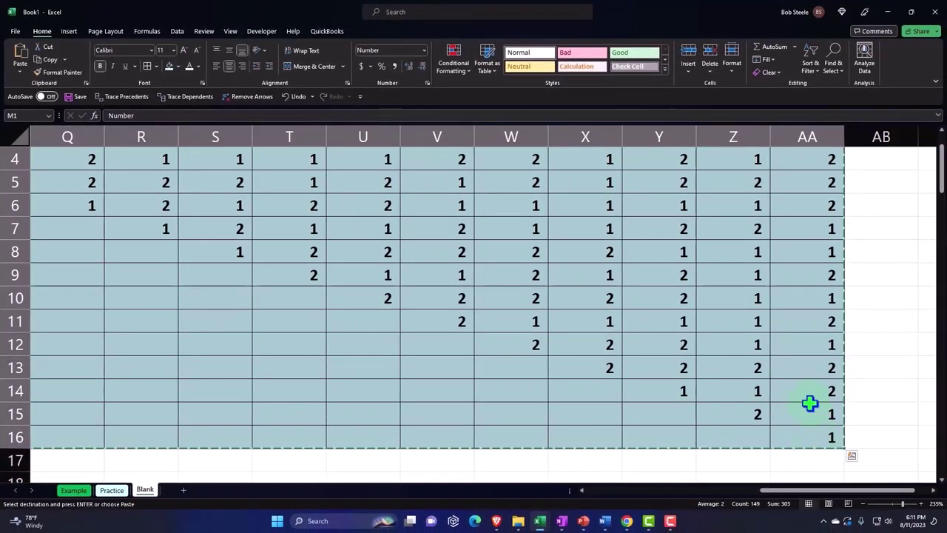
{"action": "scroll", "coordinate": [841, 377], "scroll_direction": "up", "scroll_amount": 1}
{"action": "left_click", "coordinate": [884, 174]}
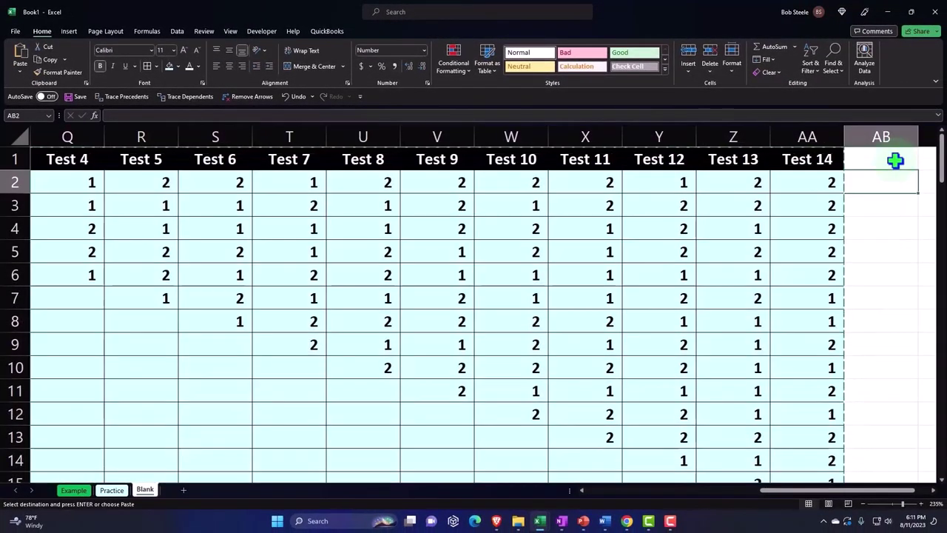
{"action": "key", "text": "Right"}
{"action": "key", "text": "Right"}
{"action": "key", "text": "Right"}
{"action": "key", "text": "Right"}
{"action": "key", "text": "Right"}
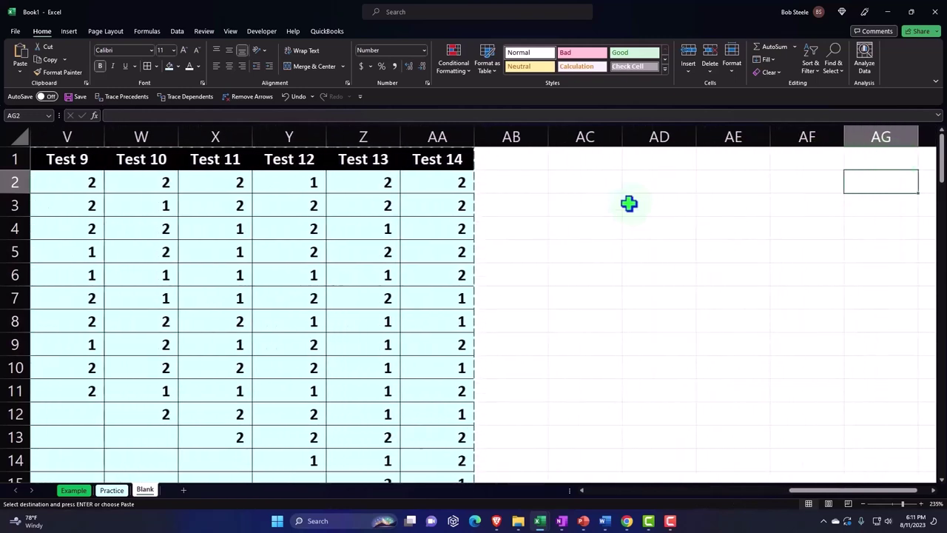
{"action": "left_click", "coordinate": [570, 160]}
{"action": "right_click", "coordinate": [573, 159]}
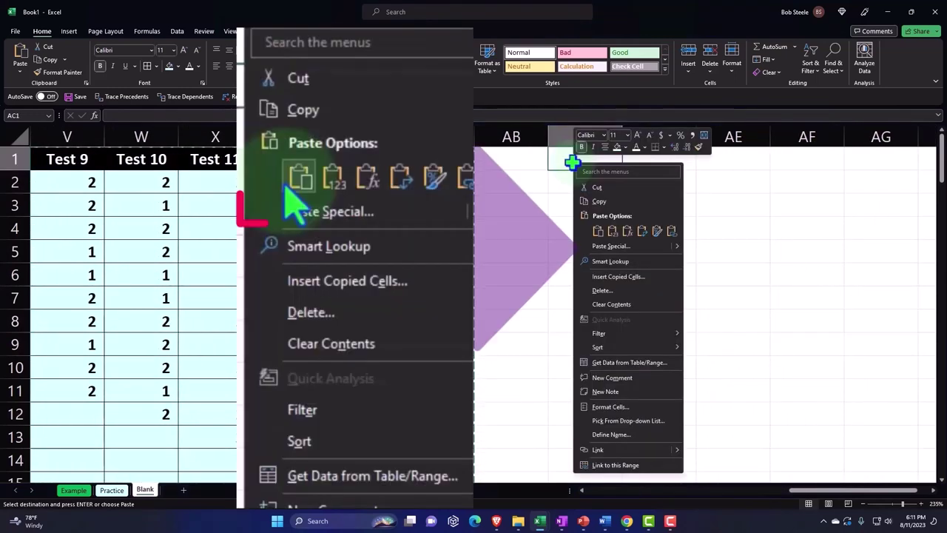
{"action": "left_click", "coordinate": [612, 231]}
{"action": "left_click", "coordinate": [612, 231]}
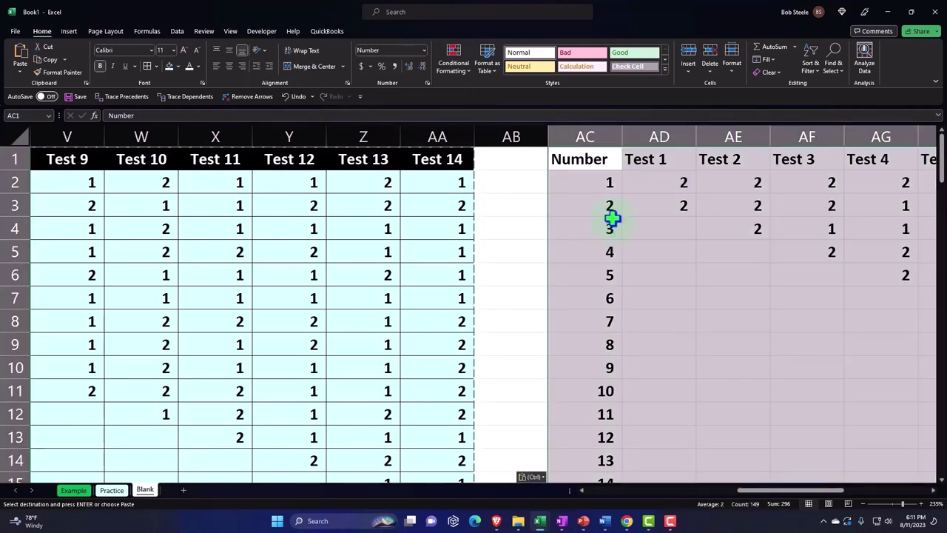
Step: Paste the original formatting onto the AC1 copy and verify its cells hold fixed numbers
{"action": "right_click", "coordinate": [582, 159]}
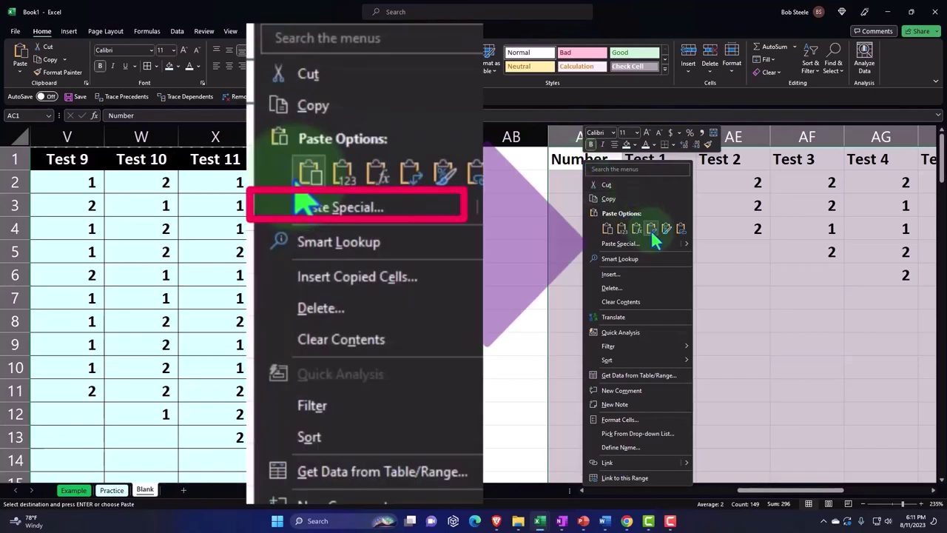
{"action": "left_click", "coordinate": [651, 229]}
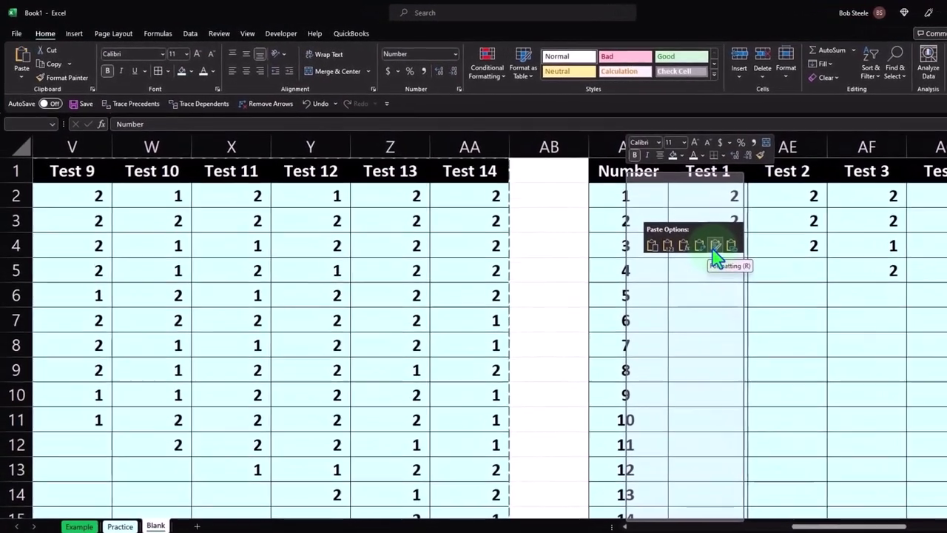
{"action": "left_click", "coordinate": [723, 244]}
{"action": "left_click", "coordinate": [733, 198]}
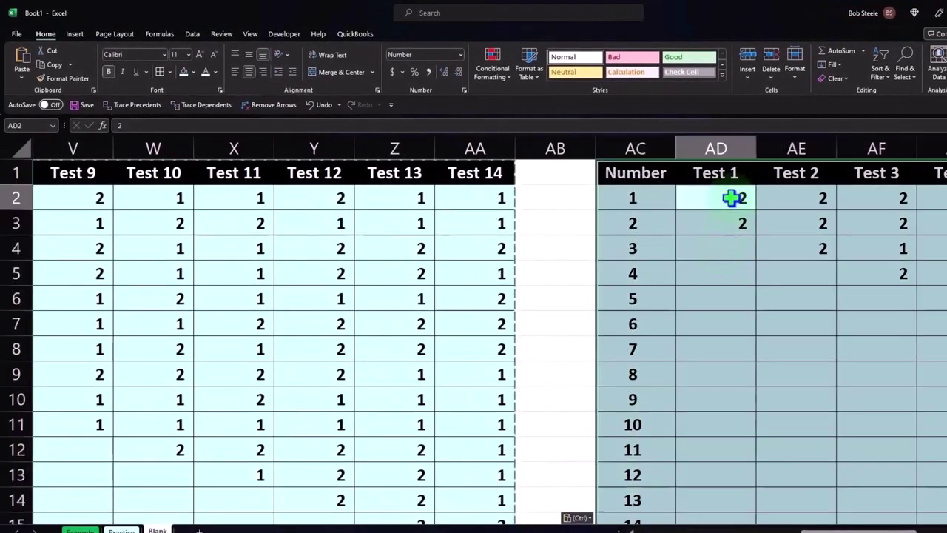
{"action": "key", "text": "Down"}
{"action": "key", "text": "Right"}
{"action": "key", "text": "Right"}
{"action": "key", "text": "Right"}
{"action": "key", "text": "Right"}
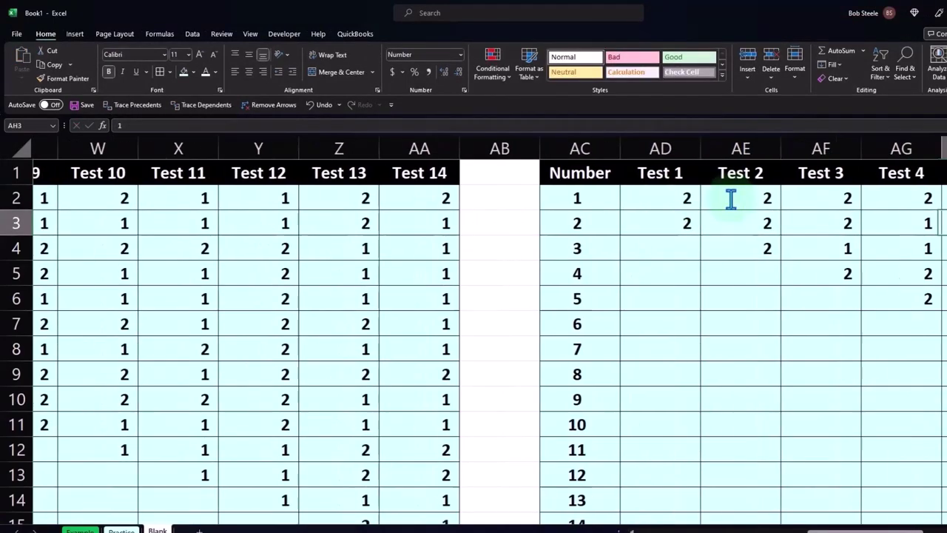
{"action": "key", "text": "Right"}
{"action": "key", "text": "Right"}
{"action": "key", "text": "Right"}
{"action": "key", "text": "Right"}
{"action": "key", "text": "Right"}
{"action": "key", "text": "Right"}
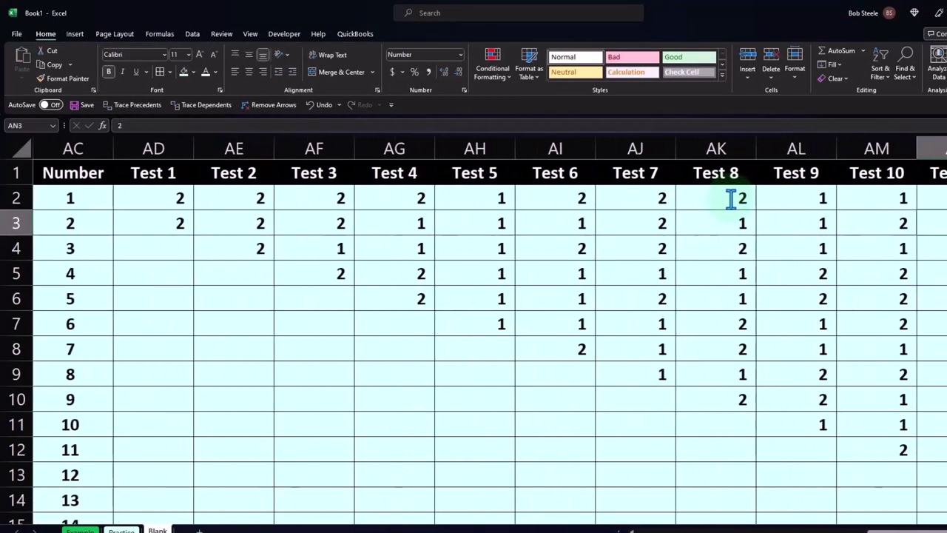
{"action": "scroll", "coordinate": [322, 338], "scroll_direction": "down", "scroll_amount": 1}
{"action": "scroll", "coordinate": [258, 395], "scroll_direction": "down", "scroll_amount": 1}
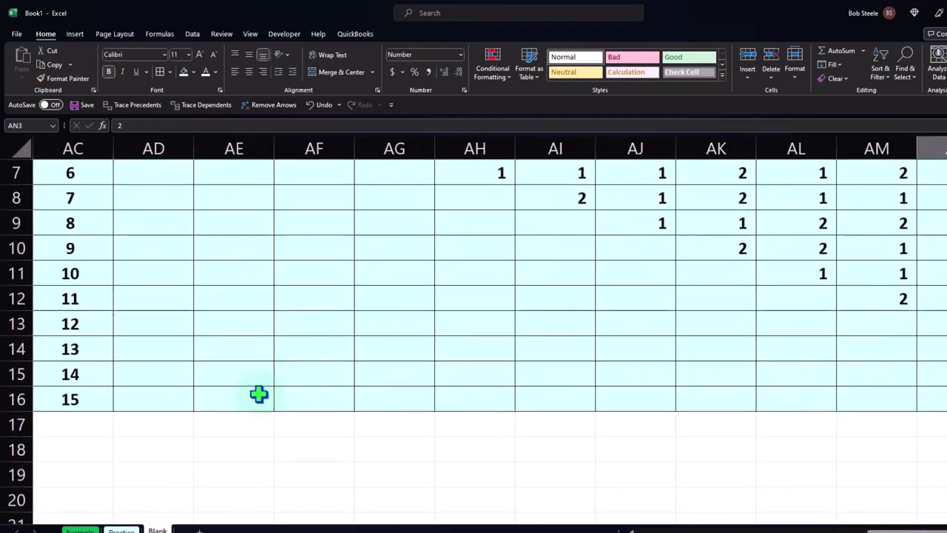
Step: Label cell AC17 'Heads' below the Number column
{"action": "left_click", "coordinate": [78, 421]}
{"action": "scroll", "coordinate": [82, 449], "scroll_direction": "up", "scroll_amount": 2}
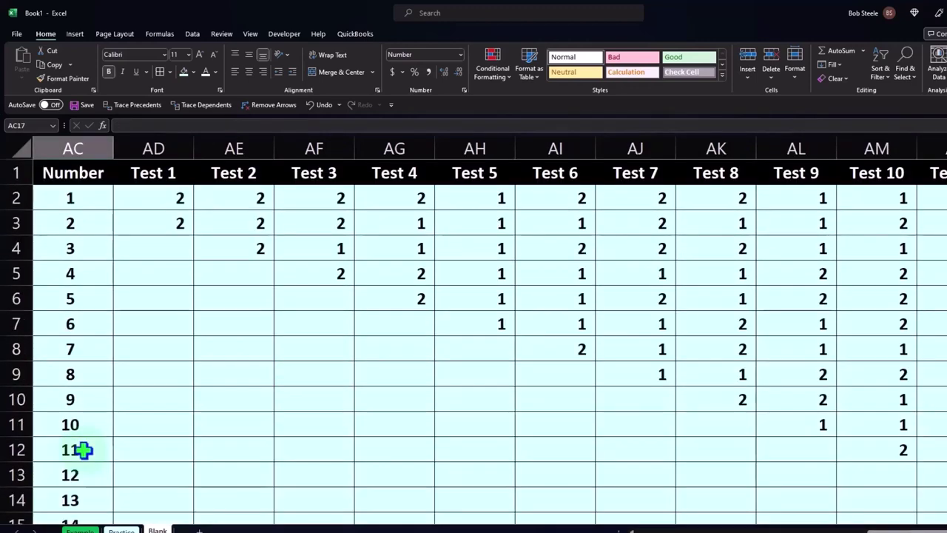
{"action": "scroll", "coordinate": [83, 449], "scroll_direction": "down", "scroll_amount": 1}
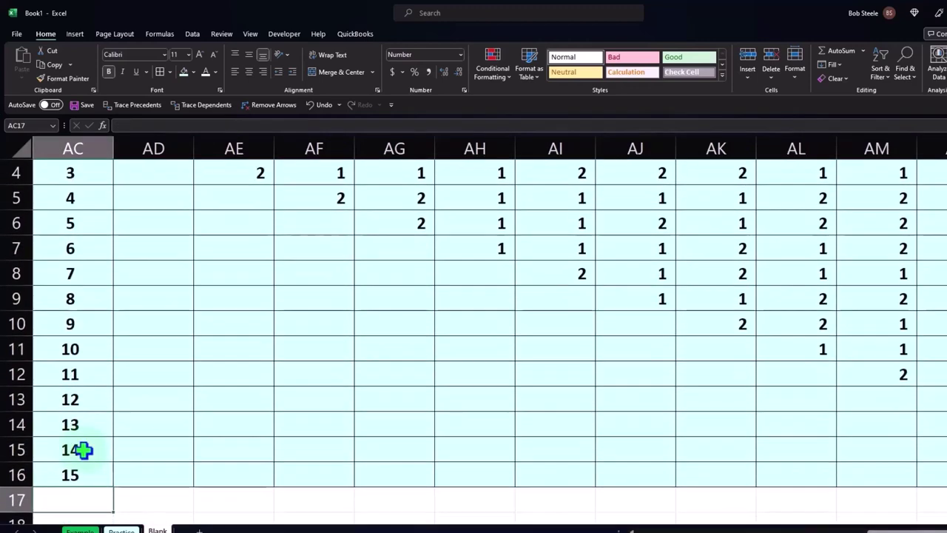
{"action": "type", "text": "Heads"}
{"action": "key", "text": "Tab"}
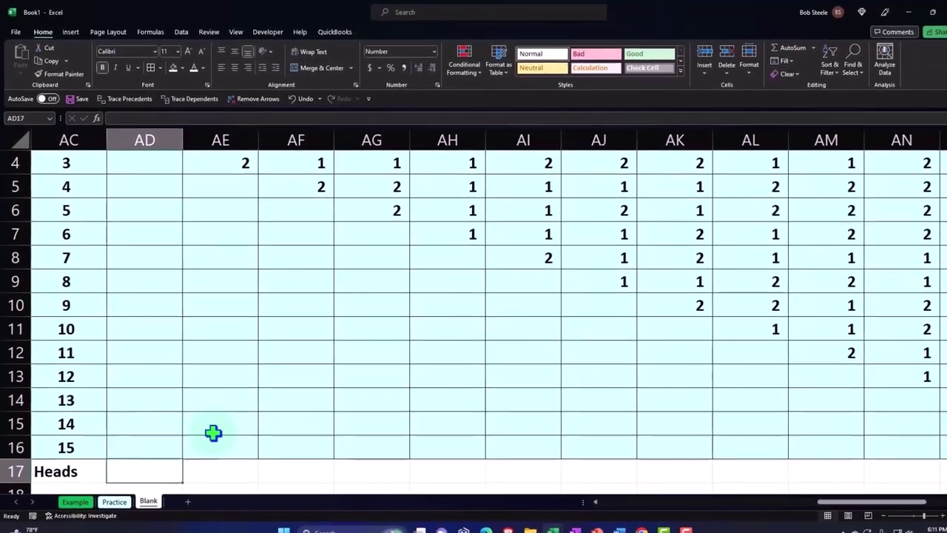
Step: Start a COUNTIF formula in AD17 over Test 1's results range AD2:AD16
{"action": "scroll", "coordinate": [208, 423], "scroll_direction": "up", "scroll_amount": 1}
{"action": "scroll", "coordinate": [207, 424], "scroll_direction": "down", "scroll_amount": 1}
{"action": "scroll", "coordinate": [208, 423], "scroll_direction": "down", "scroll_amount": 1}
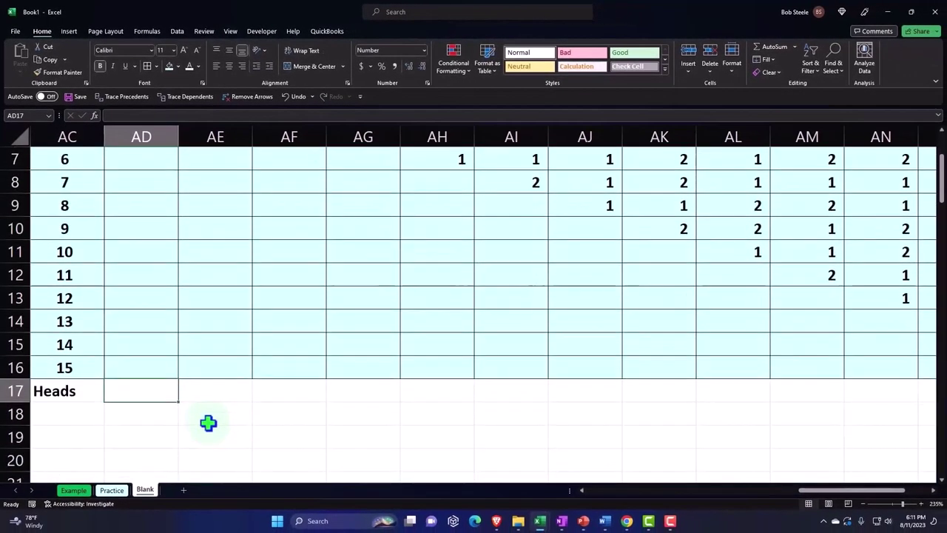
{"action": "type", "text": "=count"}
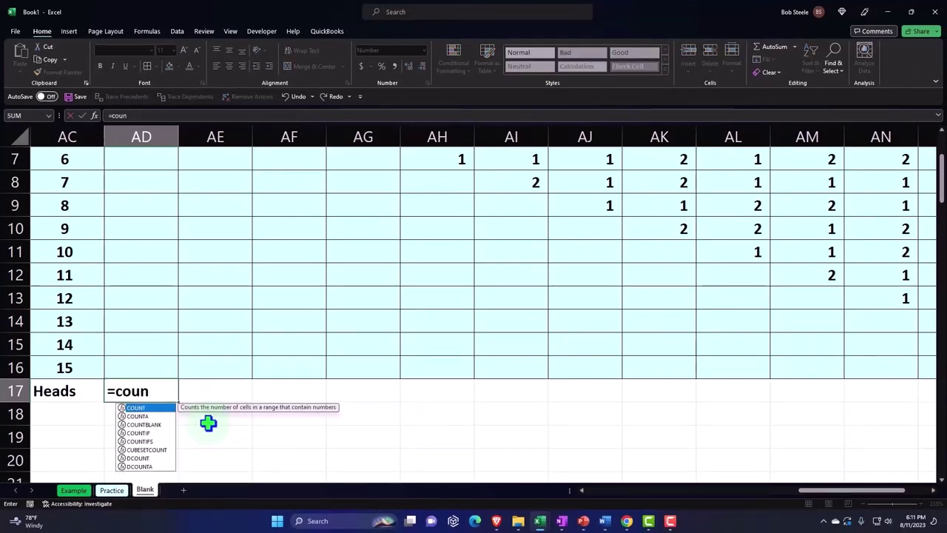
{"action": "type", "text": "if"}
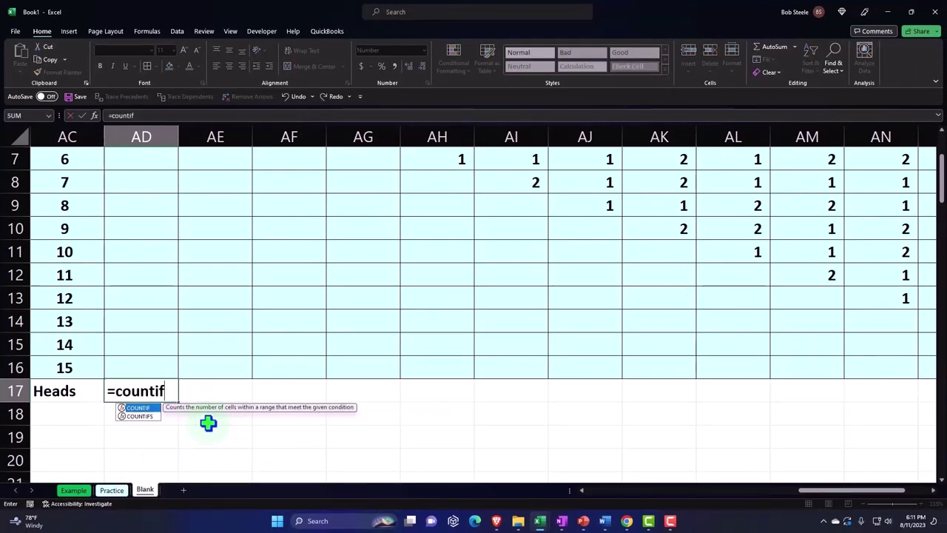
{"action": "type", "text": "("}
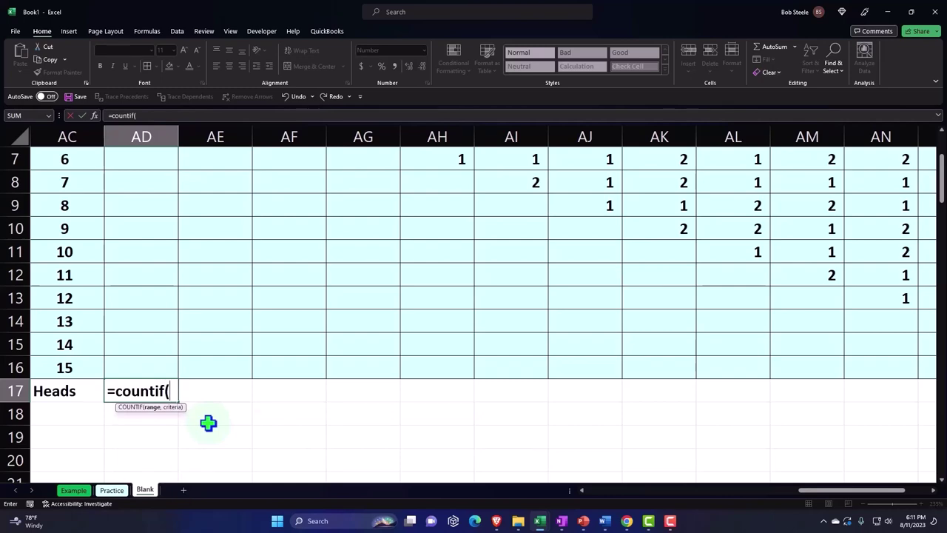
{"action": "scroll", "coordinate": [208, 423], "scroll_direction": "up", "scroll_amount": 2}
{"action": "mouse_move", "coordinate": [146, 188]}
{"action": "left_mouse_down"}
{"action": "mouse_move", "coordinate": [143, 442]}
{"action": "mouse_move", "coordinate": [141, 419]}
{"action": "left_mouse_up"}
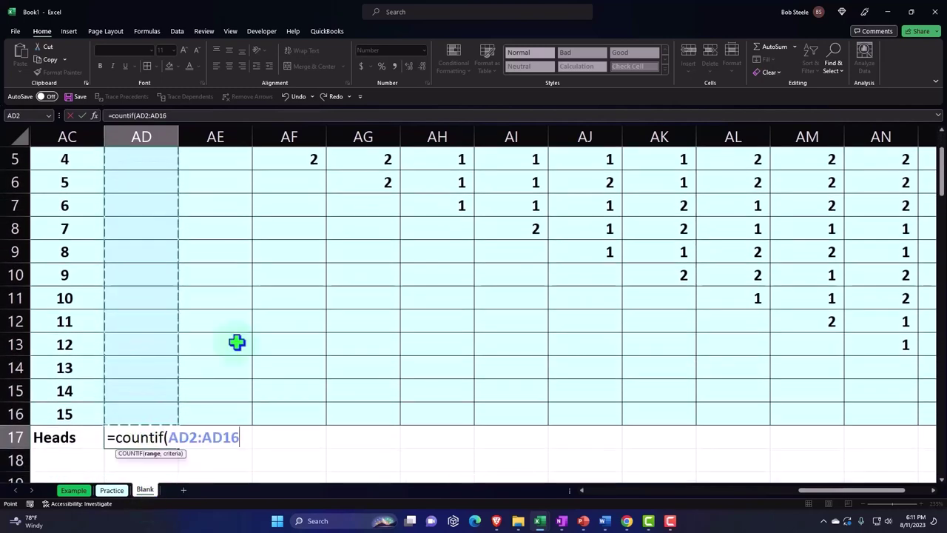
{"action": "scroll", "coordinate": [237, 342], "scroll_direction": "down", "scroll_amount": 1}
{"action": "type", "text": ",1"}
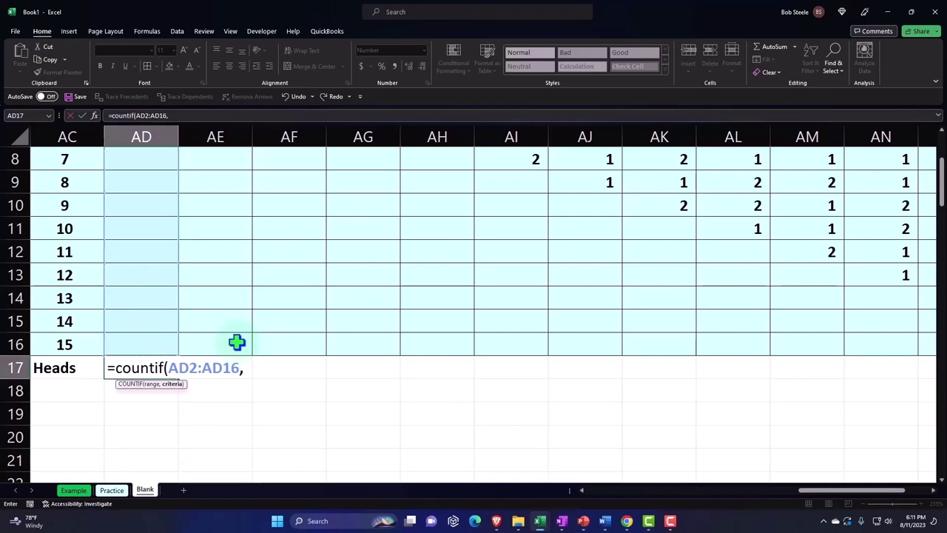
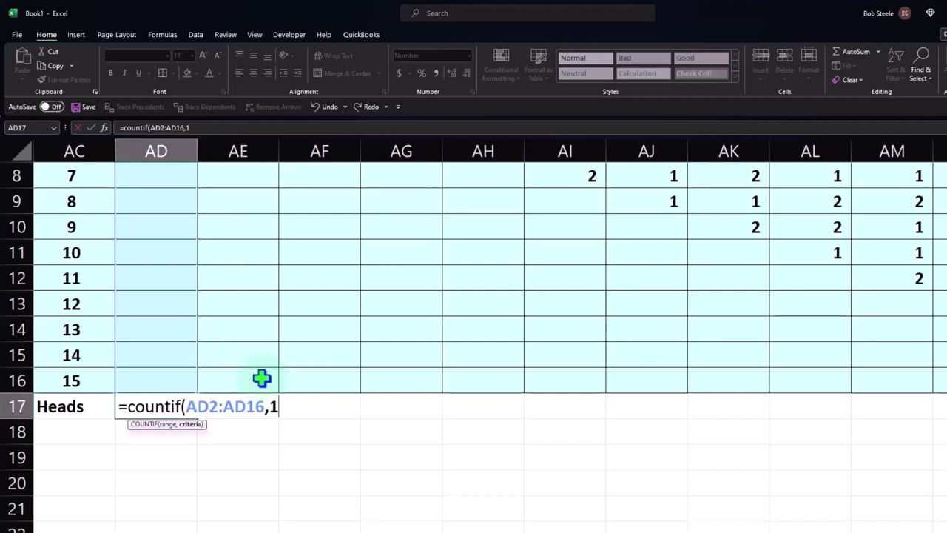
Step: Finish and enter the Heads formula =COUNTIF(AD2:AD16,1) in AD17
{"action": "type", "text": ")"}
{"action": "key", "text": "Return"}
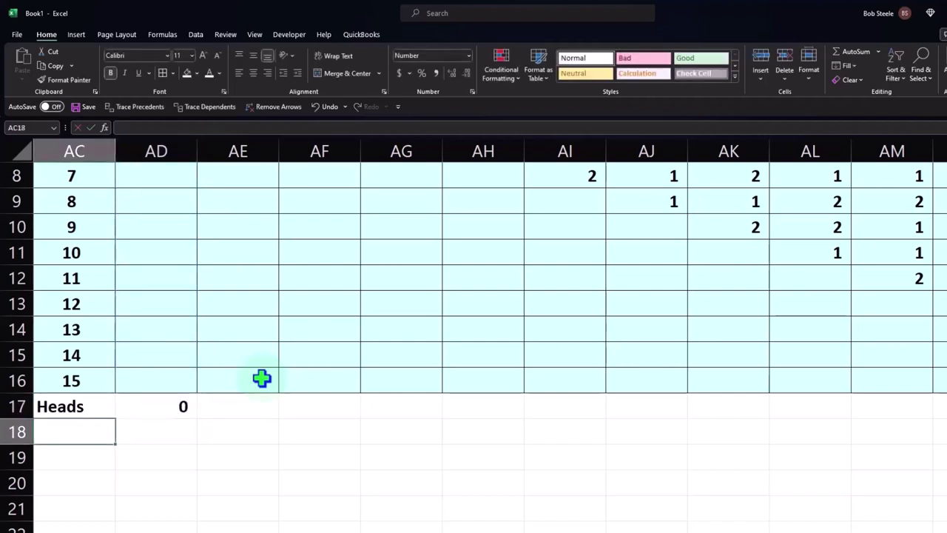
{"action": "scroll", "coordinate": [261, 378], "scroll_direction": "up", "scroll_amount": 1}
{"action": "scroll", "coordinate": [261, 378], "scroll_direction": "up", "scroll_amount": 1}
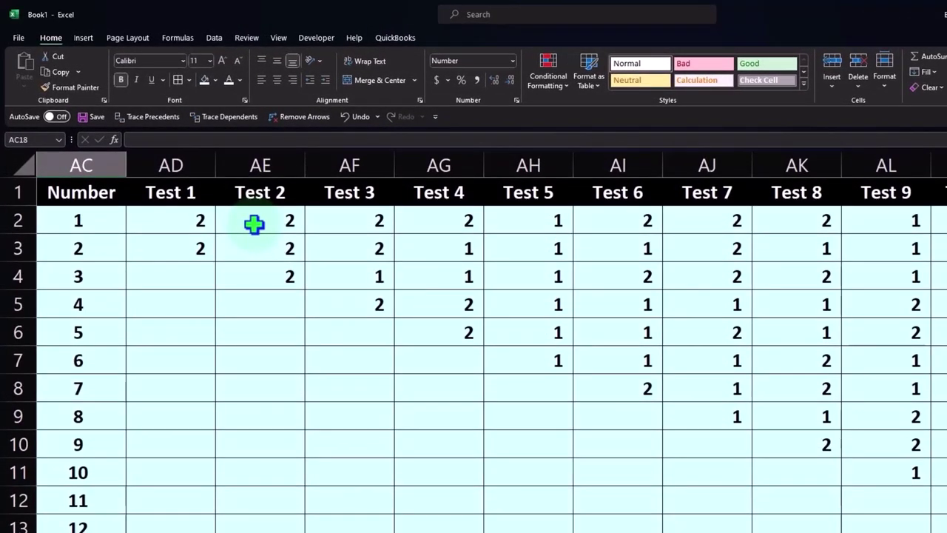
{"action": "scroll", "coordinate": [254, 224], "scroll_direction": "down", "scroll_amount": 2}
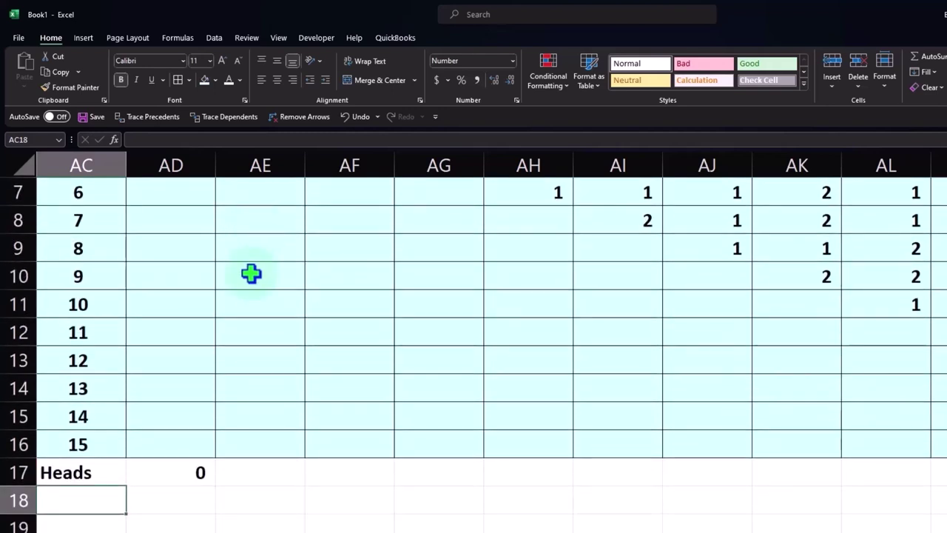
Step: Fill the Heads count from AD17 across row 17 through column AO
{"action": "left_click", "coordinate": [209, 481]}
{"action": "left_click_drag", "start_coordinate": [216, 486], "coordinate": [445, 486]}
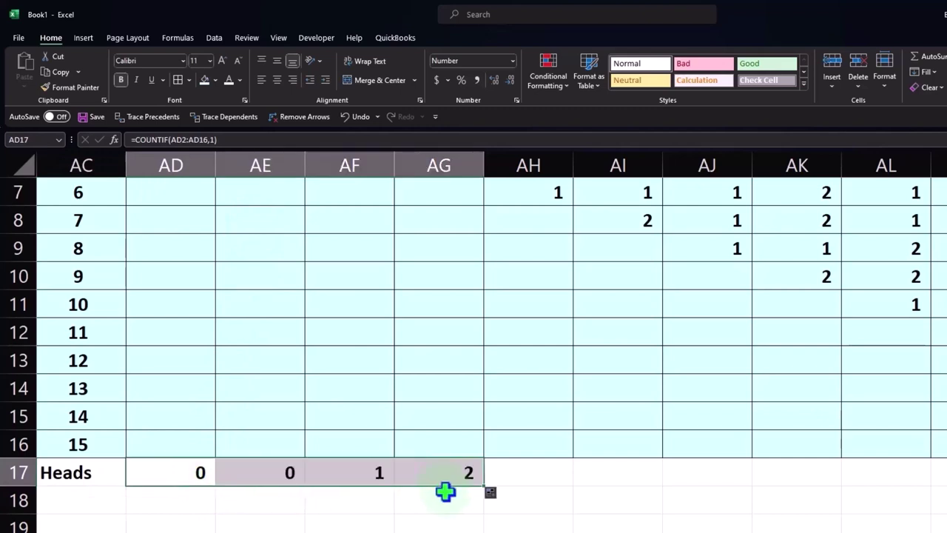
{"action": "scroll", "coordinate": [445, 491], "scroll_direction": "up", "scroll_amount": 2}
{"action": "scroll", "coordinate": [448, 487], "scroll_direction": "down", "scroll_amount": 3}
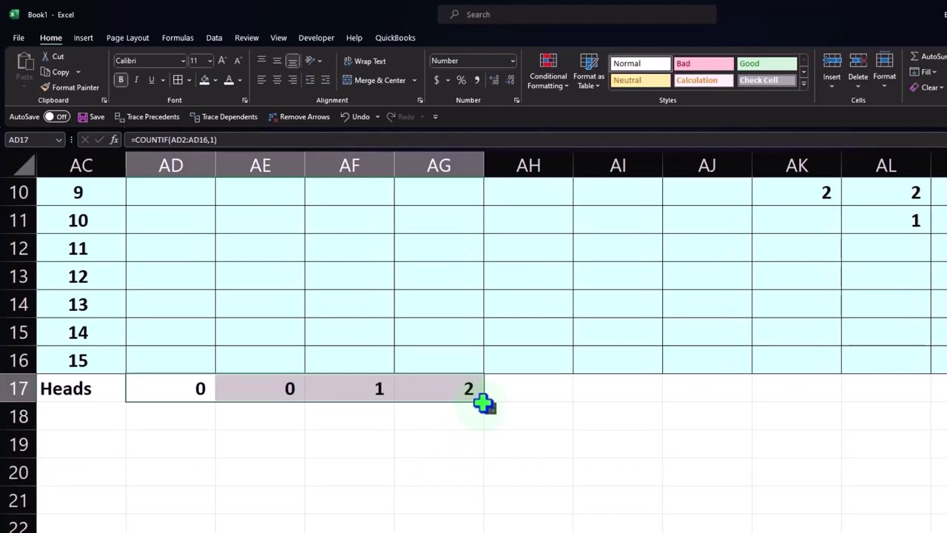
{"action": "scroll", "coordinate": [546, 407], "scroll_direction": "right", "scroll_amount": 2}
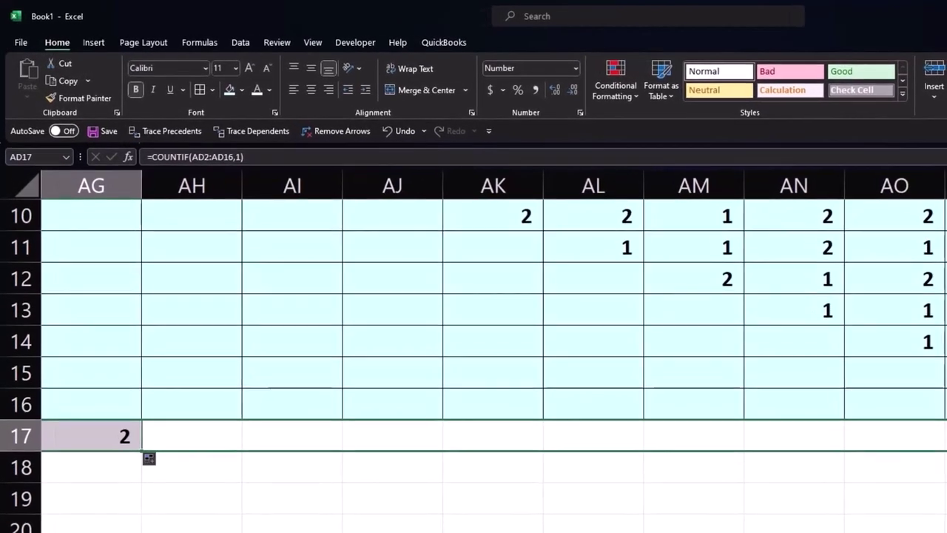
{"action": "left_click_drag", "start_coordinate": [141, 450], "coordinate": [940, 444]}
{"action": "key", "text": "Left"}
{"action": "key", "text": "Left"}
{"action": "key", "text": "Left"}
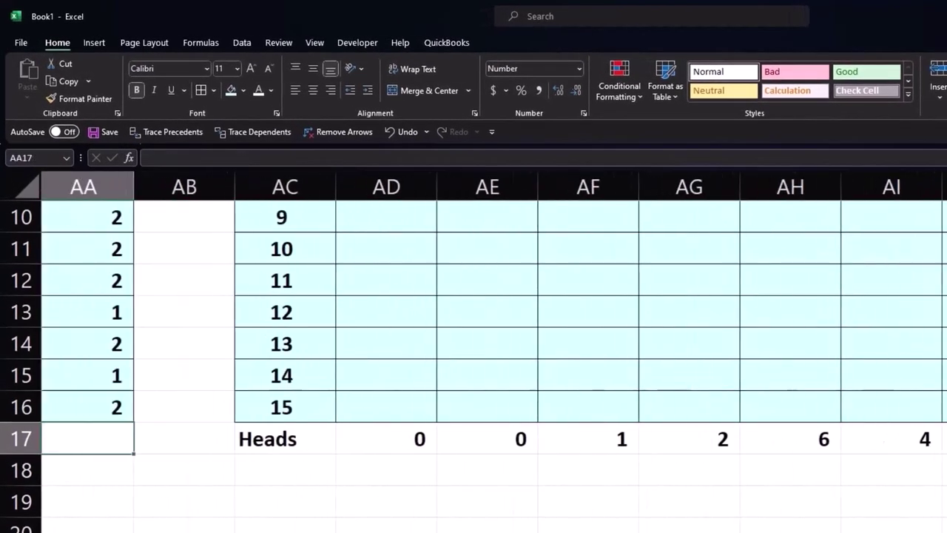
{"action": "key", "text": "Right"}
{"action": "key", "text": "Right"}
{"action": "key", "text": "Down"}
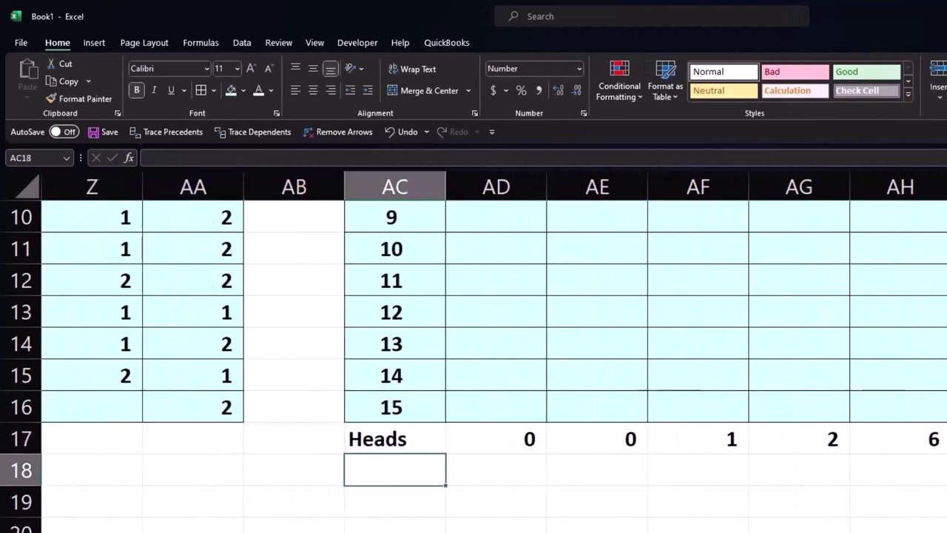
Step: Label AC18 'Tails' and enter =COUNTIF(AD2:AD16,2) in AD18, returning 2
{"action": "type", "text": "Tails"}
{"action": "key", "text": "Right"}
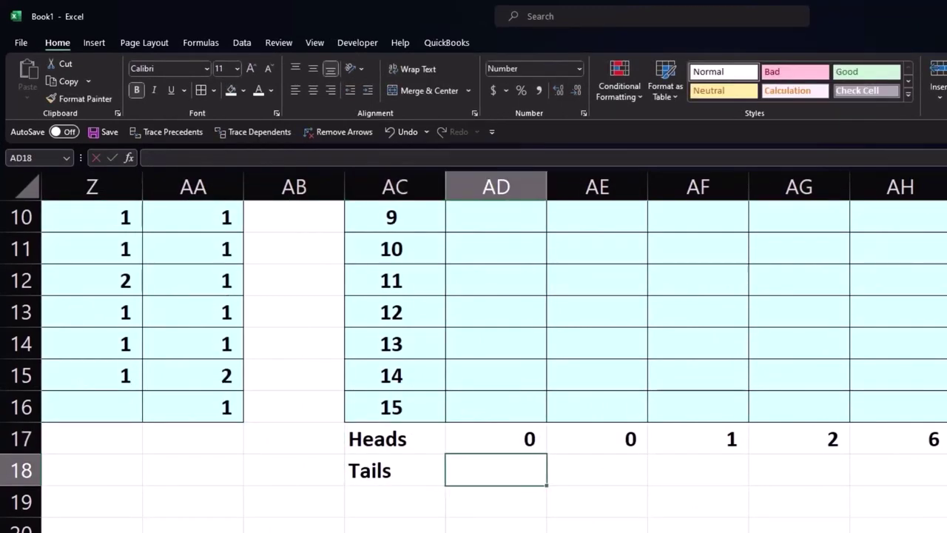
{"action": "type", "text": "=coun"}
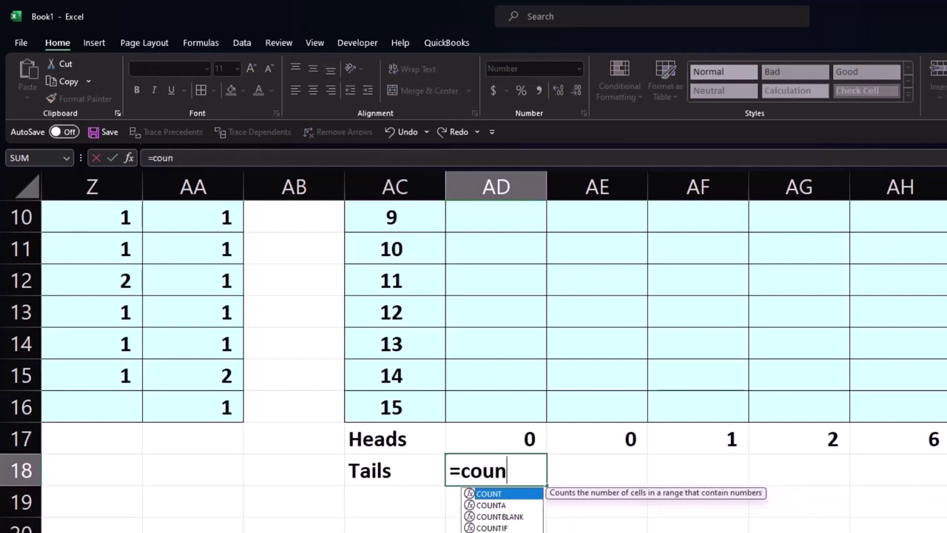
{"action": "type", "text": "tif("}
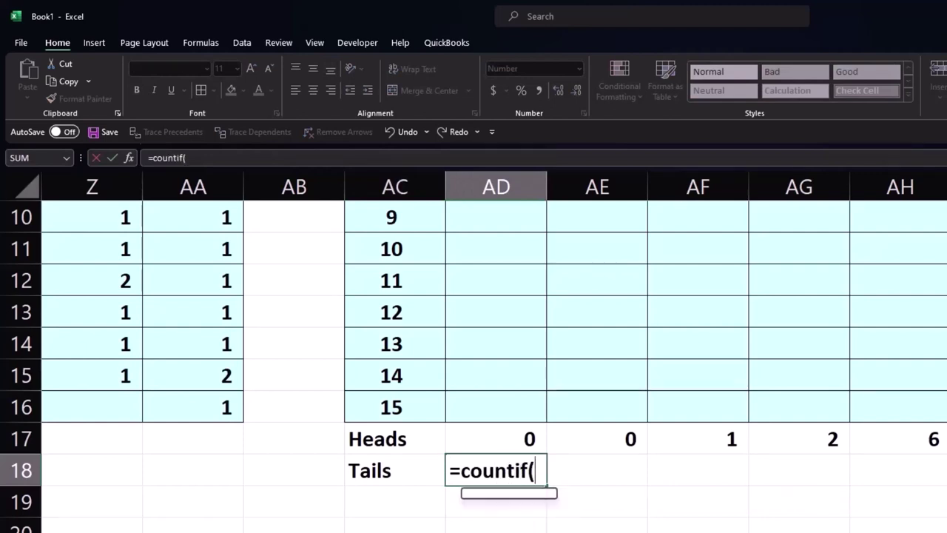
{"action": "scroll", "coordinate": [474, 355], "scroll_direction": "up", "scroll_amount": 3}
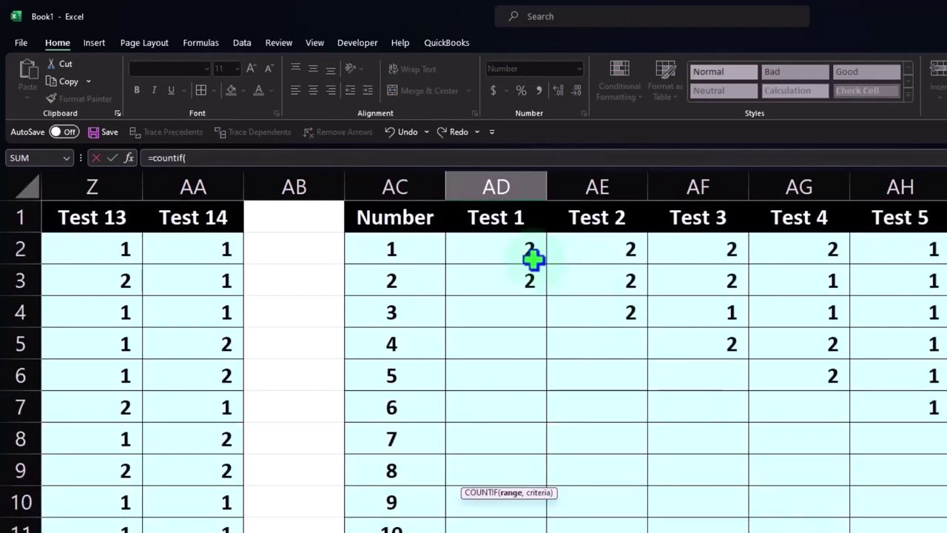
{"action": "mouse_move", "coordinate": [531, 256]}
{"action": "left_mouse_down"}
{"action": "mouse_move", "coordinate": [499, 529]}
{"action": "mouse_move", "coordinate": [446, 485]}
{"action": "left_mouse_up"}
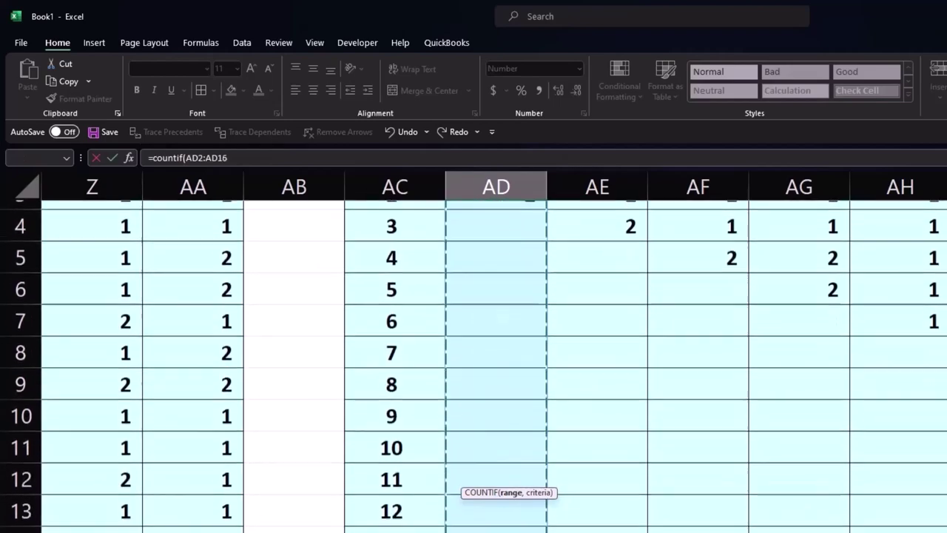
{"action": "scroll", "coordinate": [437, 251], "scroll_direction": "up", "scroll_amount": 2}
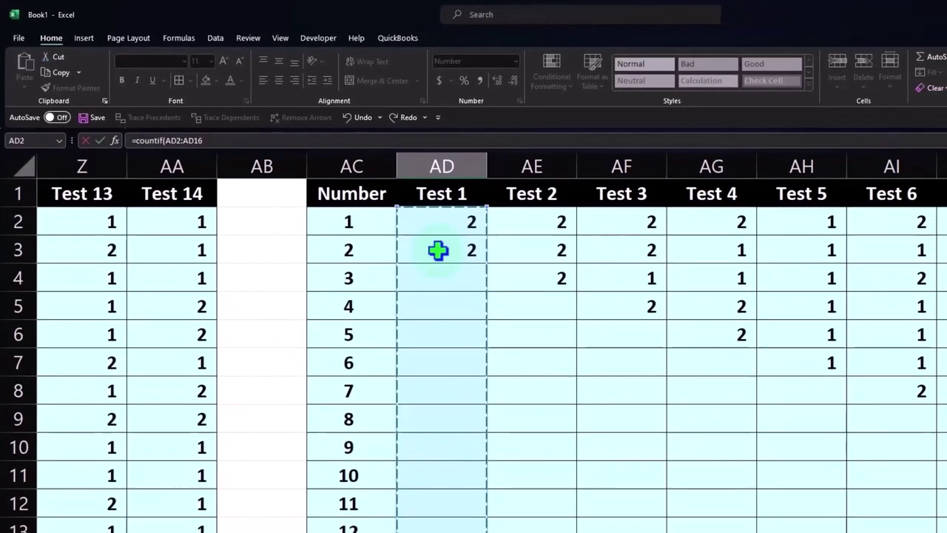
{"action": "scroll", "coordinate": [437, 251], "scroll_direction": "down", "scroll_amount": 3}
{"action": "scroll", "coordinate": [444, 296], "scroll_direction": "down", "scroll_amount": 1}
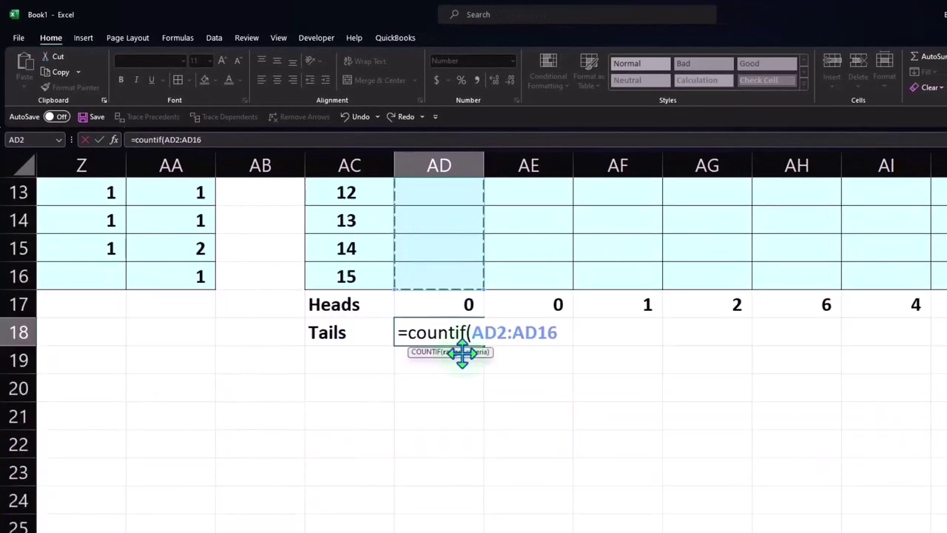
{"action": "type", "text": ",2"}
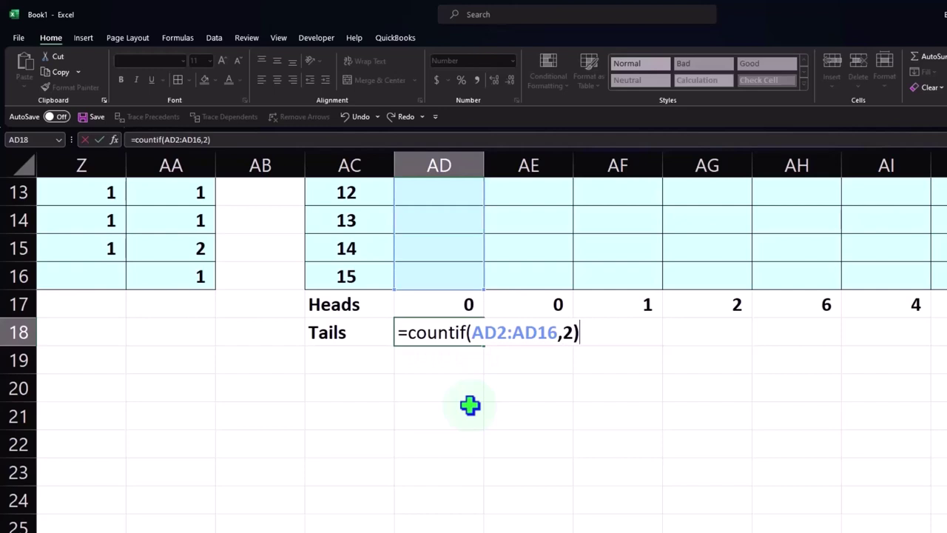
{"action": "key", "text": "Return"}
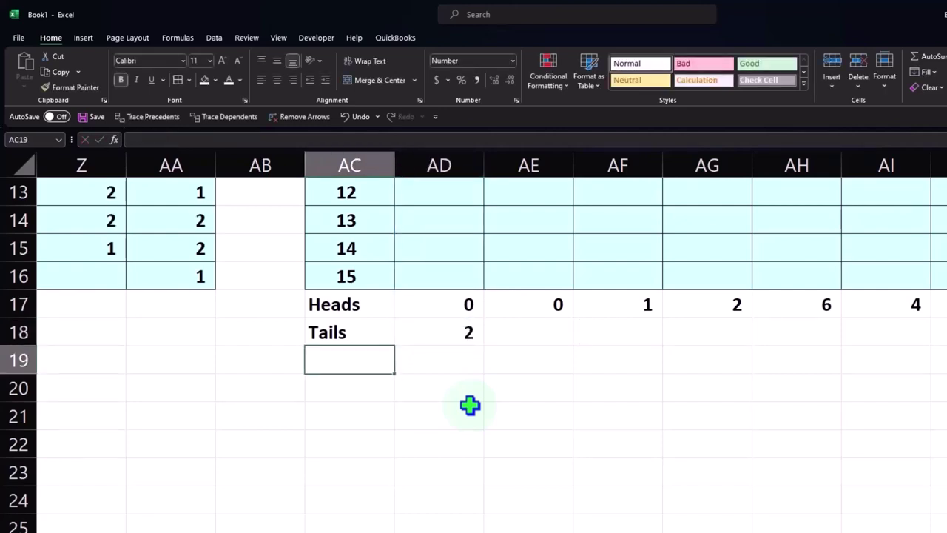
Step: Label AC19 'Total' and enter =SUM(AD17:AD18) in AD19
{"action": "type", "text": "Total"}
{"action": "key", "text": "Tab"}
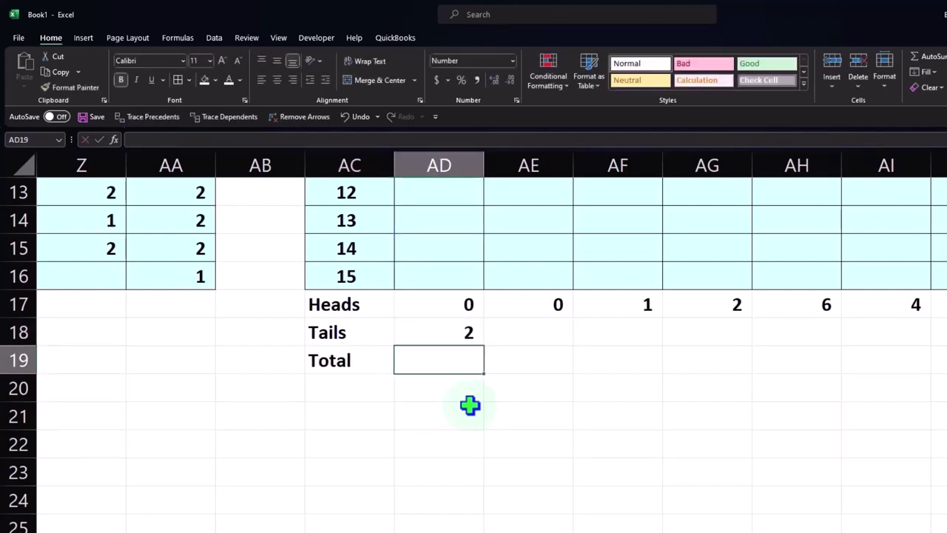
{"action": "type", "text": "=sum"}
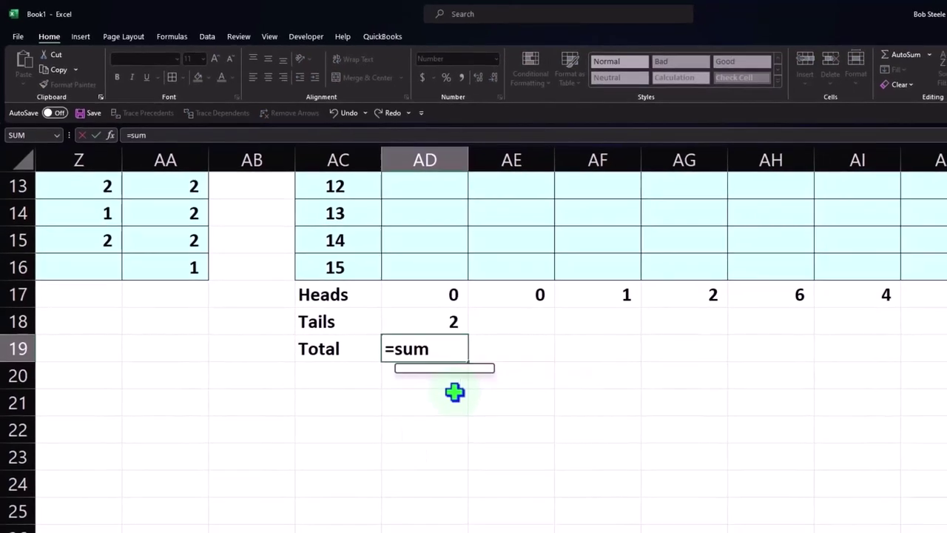
{"action": "type", "text": "("}
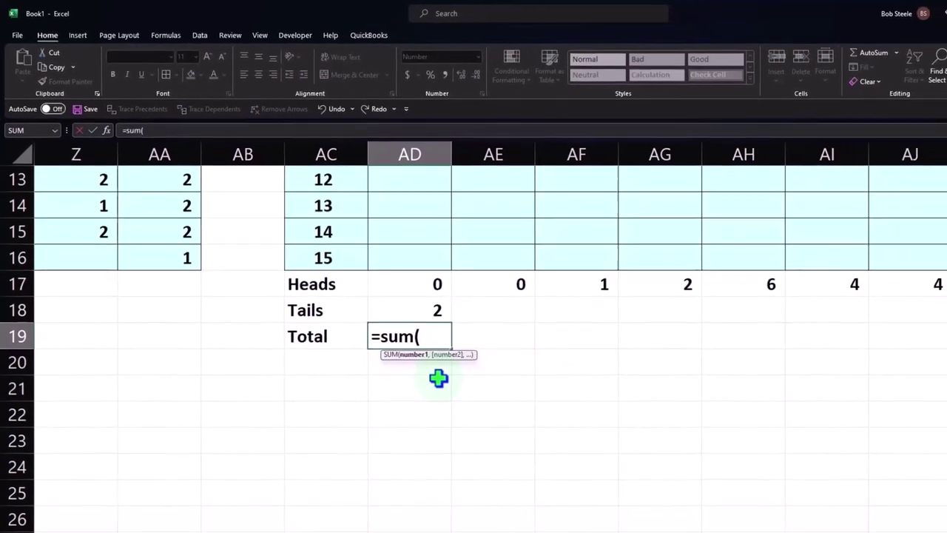
{"action": "key", "text": "Up"}
{"action": "key", "text": "Up"}
{"action": "key", "text": "shift+Down"}
{"action": "key", "text": "Return"}
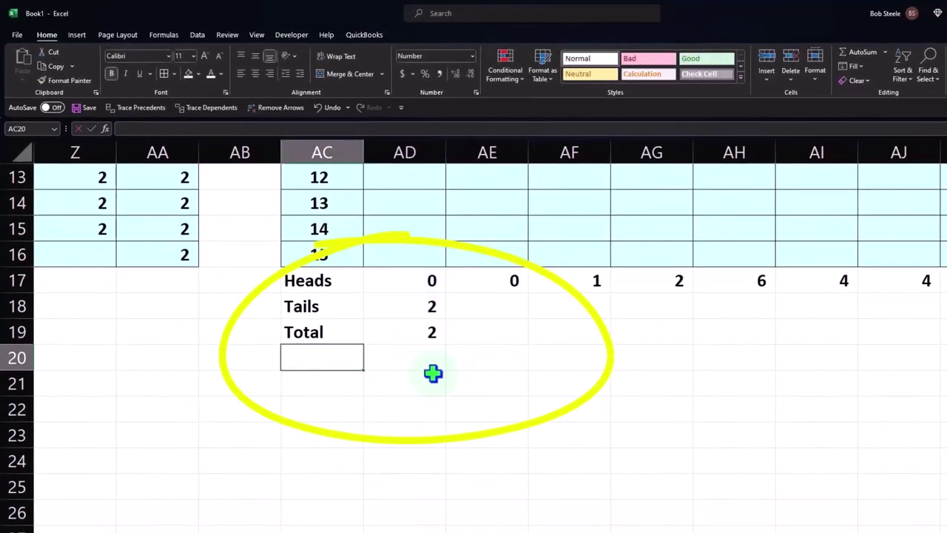
Step: Underline the Test 1 Tails count in AD18
{"action": "left_click", "coordinate": [428, 315]}
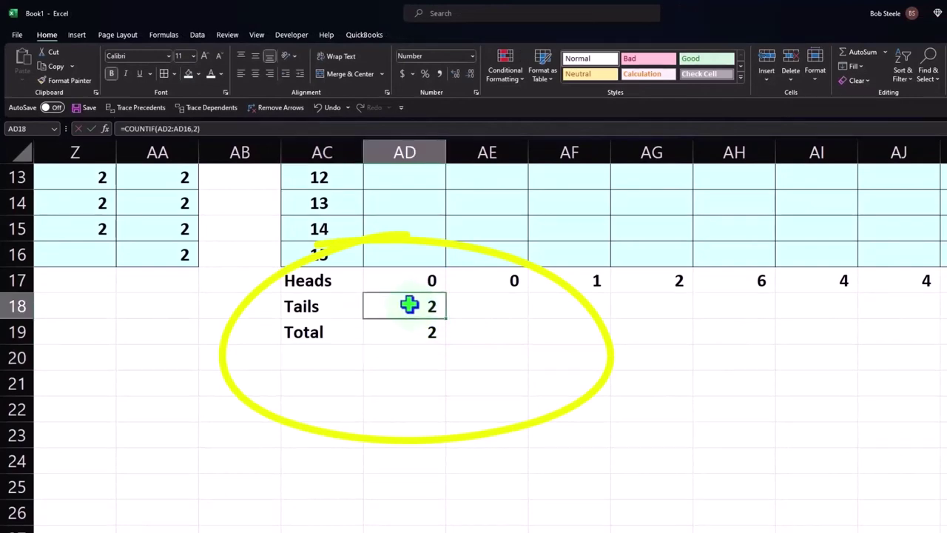
{"action": "left_click", "coordinate": [141, 74]}
{"action": "left_click", "coordinate": [324, 356]}
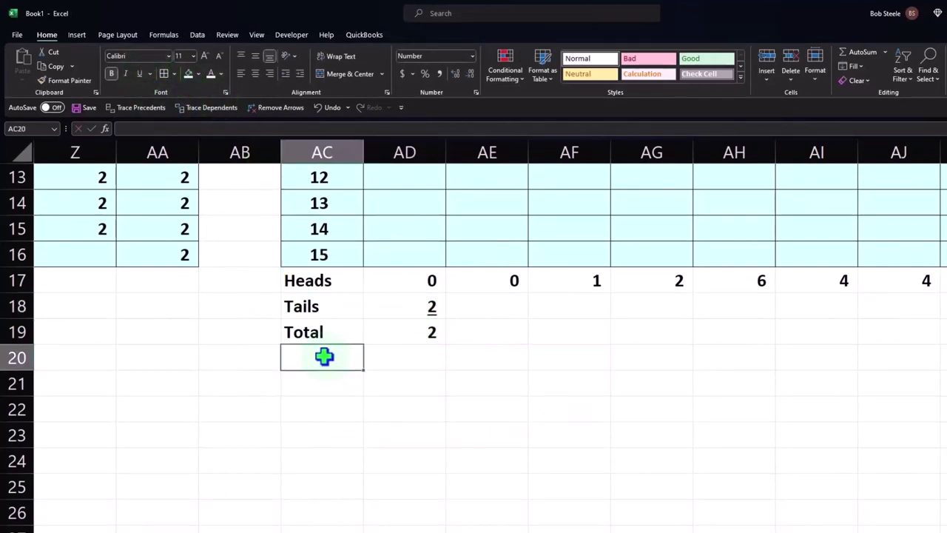
Step: Add '% Heads' and '% Tails' labels and enter =AD17/AD19 for % Heads
{"action": "type", "text": "% Heads"}
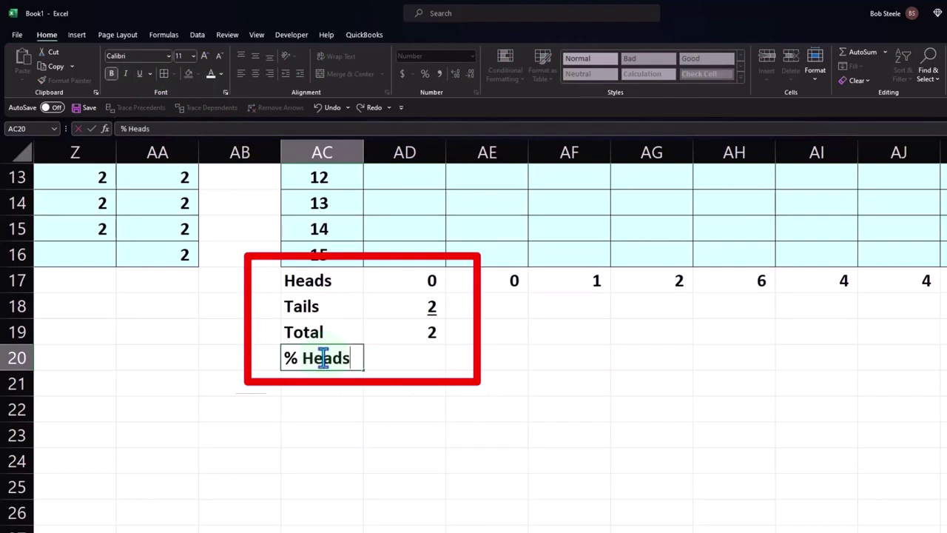
{"action": "key", "text": "Return"}
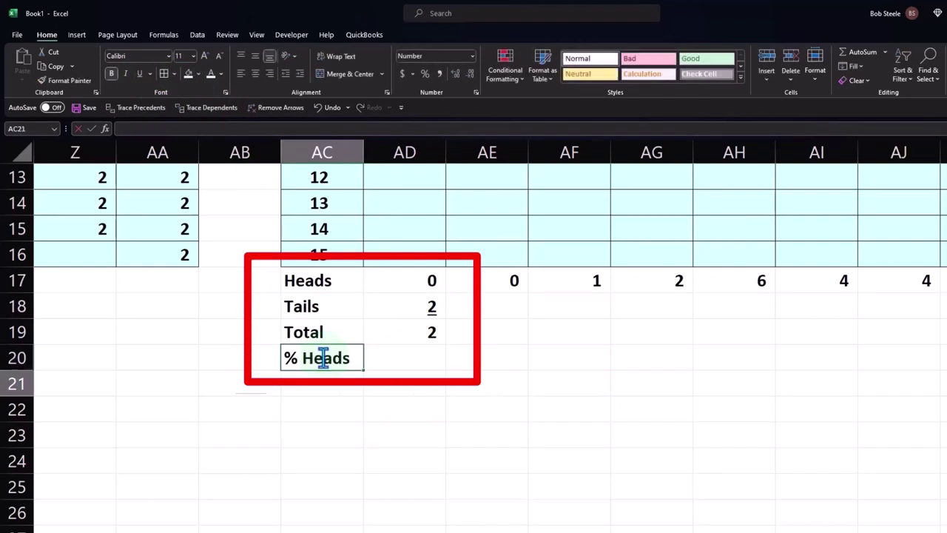
{"action": "type", "text": "% Tails"}
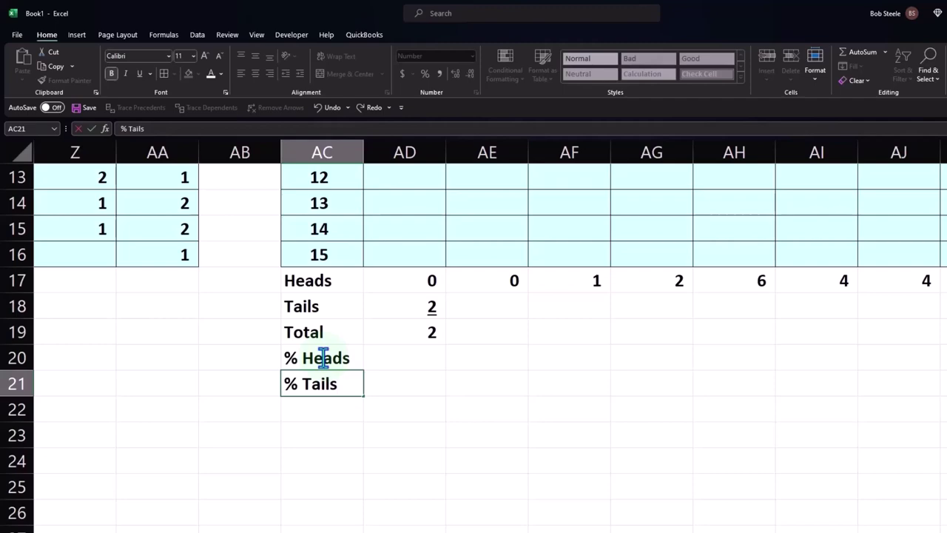
{"action": "key", "text": "Tab"}
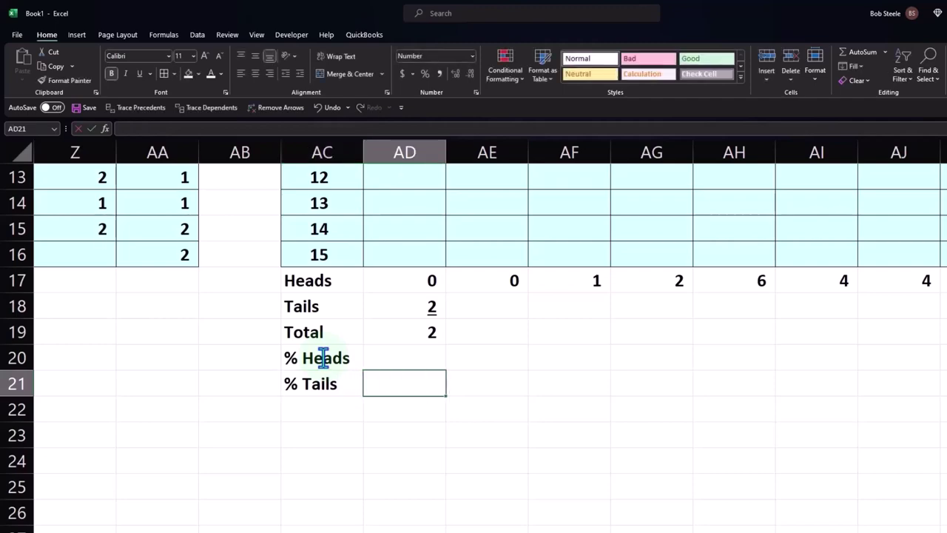
{"action": "key", "text": "Up"}
{"action": "type", "text": "="}
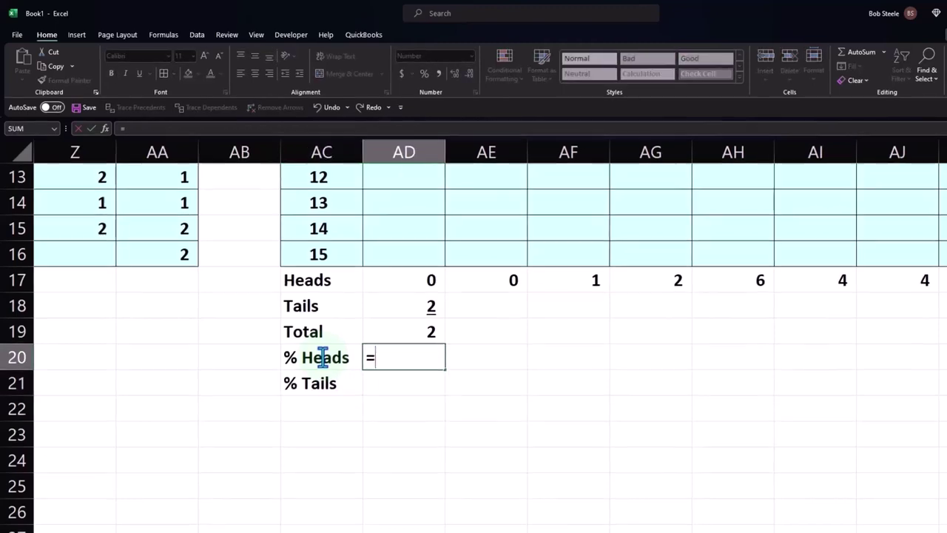
{"action": "key", "text": "Up"}
{"action": "key", "text": "Up"}
{"action": "key", "text": "Up"}
{"action": "type", "text": "/"}
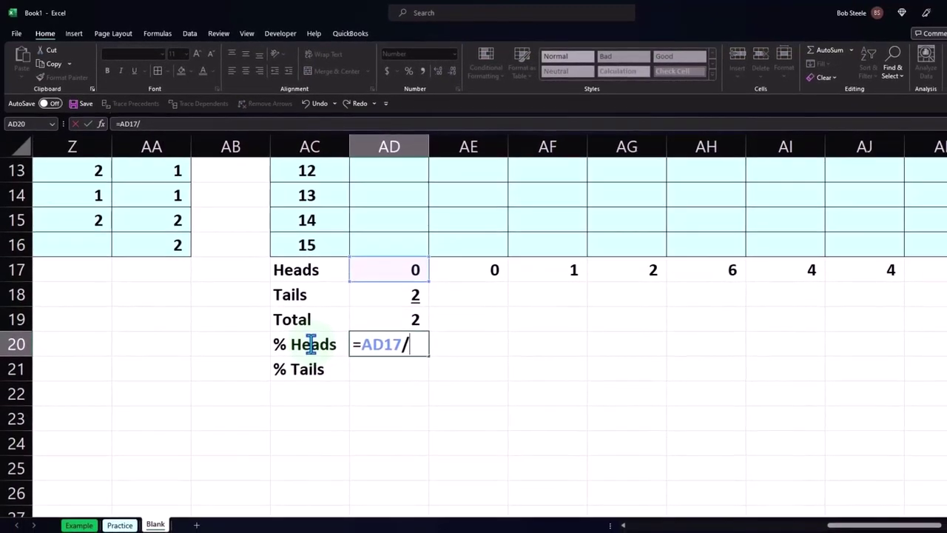
Step: Enter the % Tails formula =AD18/AD19 in AD21, redoing it once
{"action": "key", "text": "Up"}
{"action": "key", "text": "Return"}
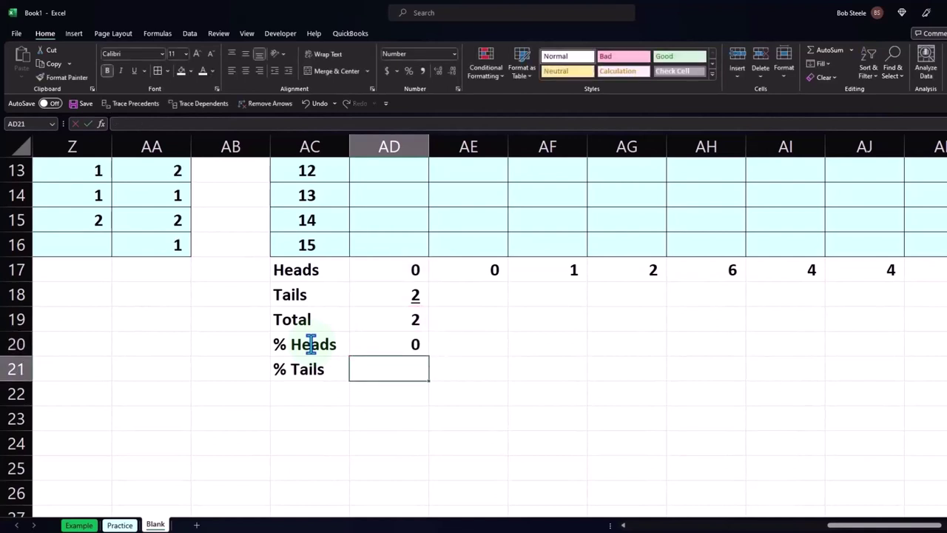
{"action": "type", "text": "="}
{"action": "key", "text": "Up"}
{"action": "key", "text": "Up"}
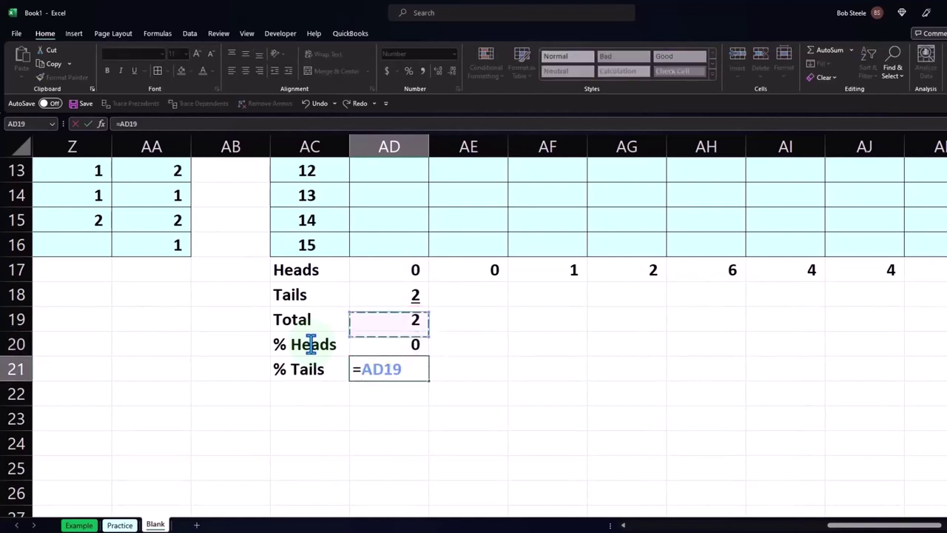
{"action": "key", "text": "Up"}
{"action": "key", "text": "Up"}
{"action": "key", "text": "Return"}
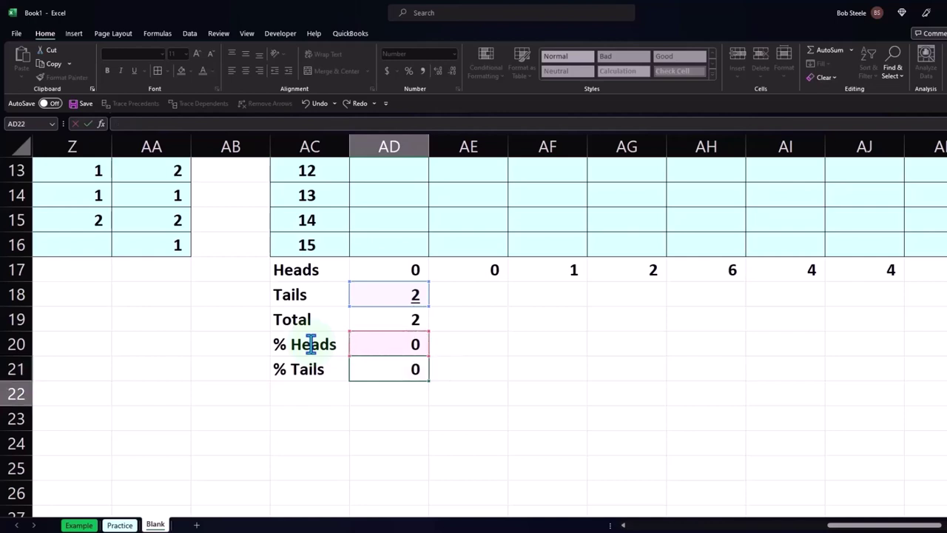
{"action": "key", "text": "Up"}
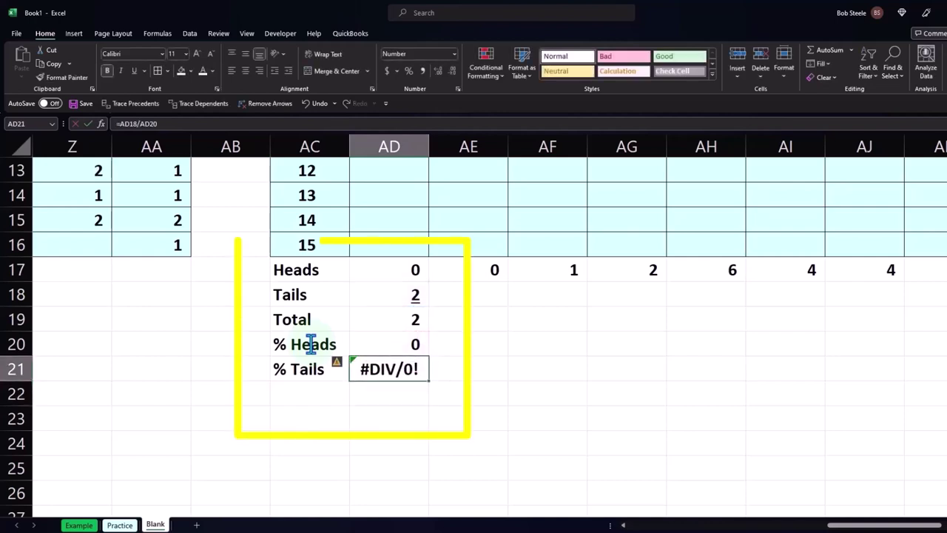
{"action": "type", "text": "="}
{"action": "key", "text": "Up"}
{"action": "key", "text": "Up"}
{"action": "key", "text": "Up"}
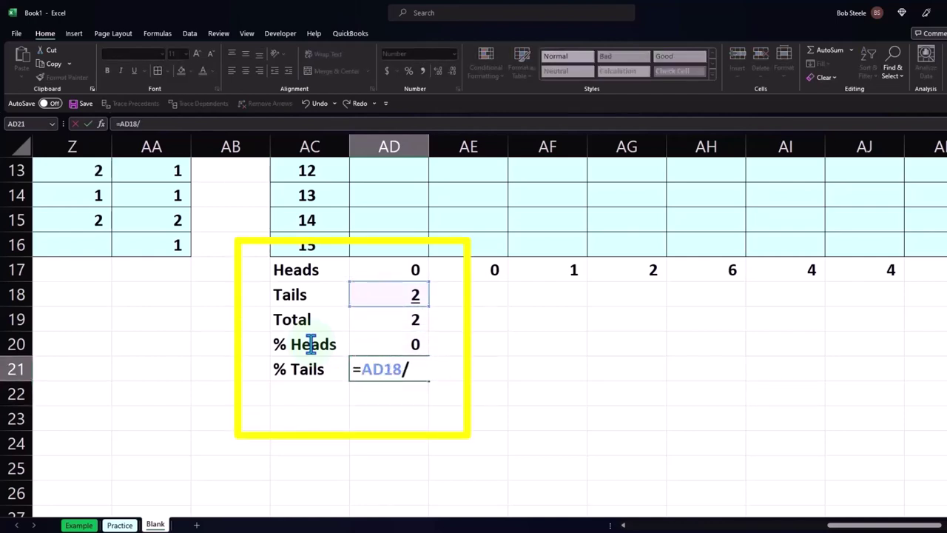
{"action": "key", "text": "Up"}
{"action": "key", "text": "Up"}
{"action": "key", "text": "Return"}
Step: Label row 22 '% Total' and select the three Test 1 percentage results
{"action": "key", "text": "Left"}
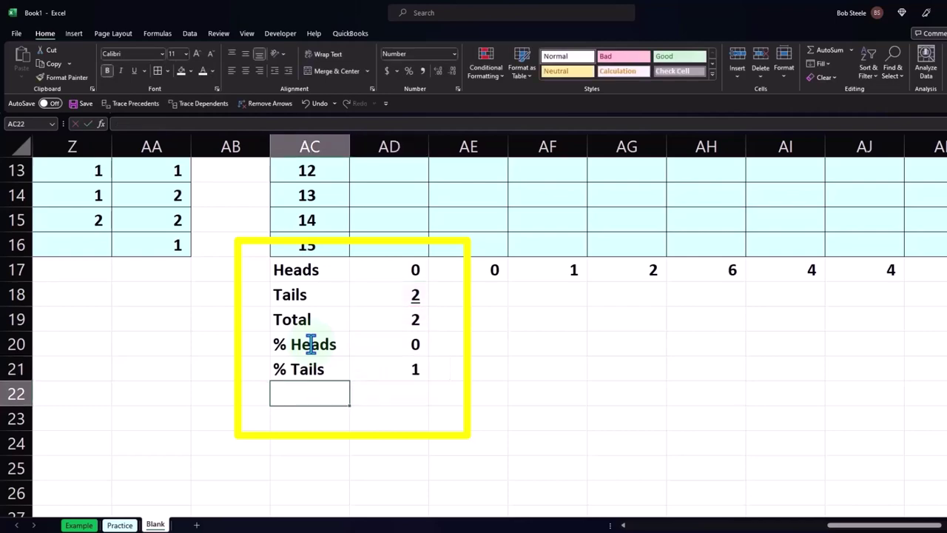
{"action": "type", "text": "Total"}
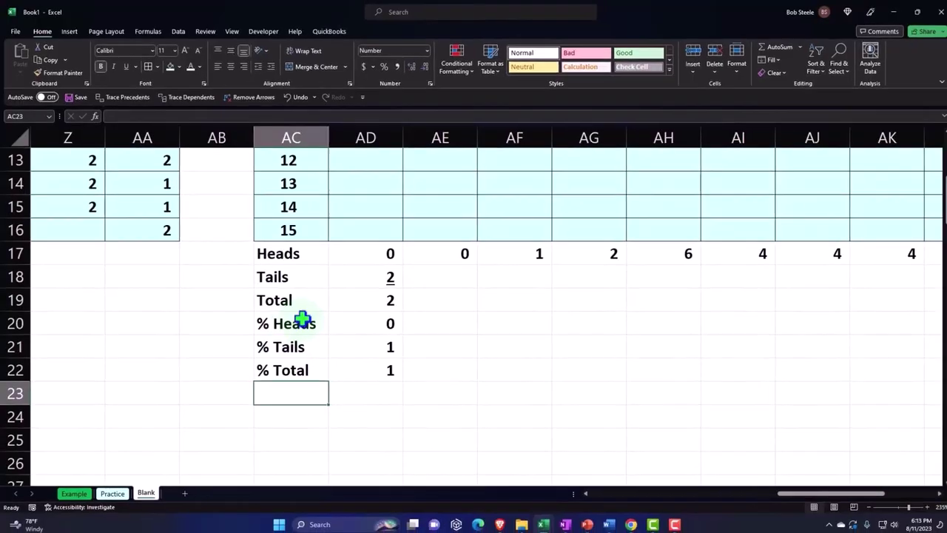
{"action": "left_click_drag", "start_coordinate": [361, 314], "coordinate": [369, 362]}
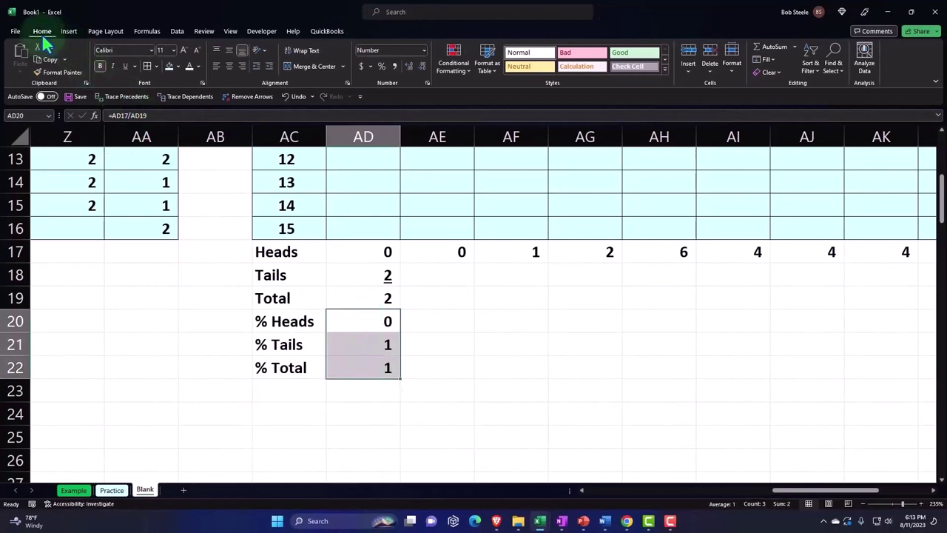
Step: Apply Percent Style to AD20:AD22 and underline the % Tails result
{"action": "left_click", "coordinate": [382, 66]}
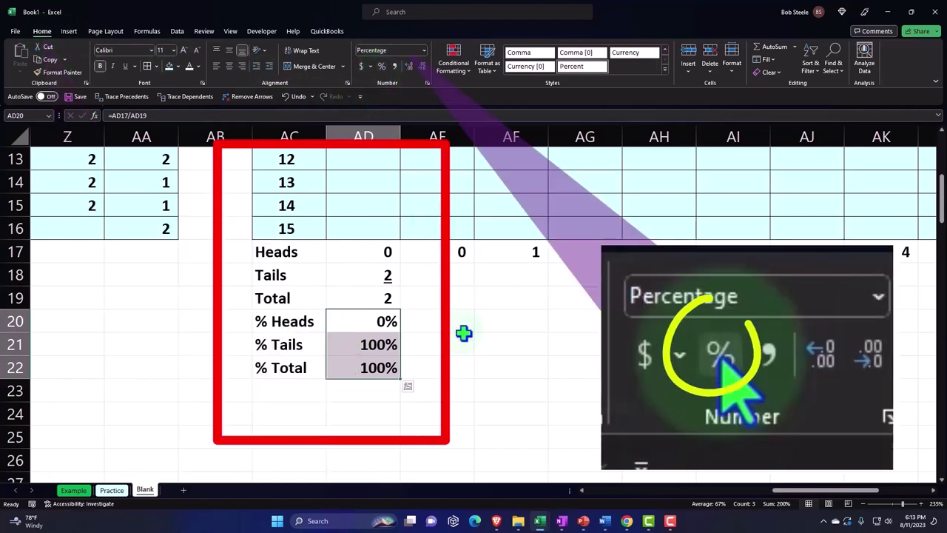
{"action": "left_click", "coordinate": [463, 335]}
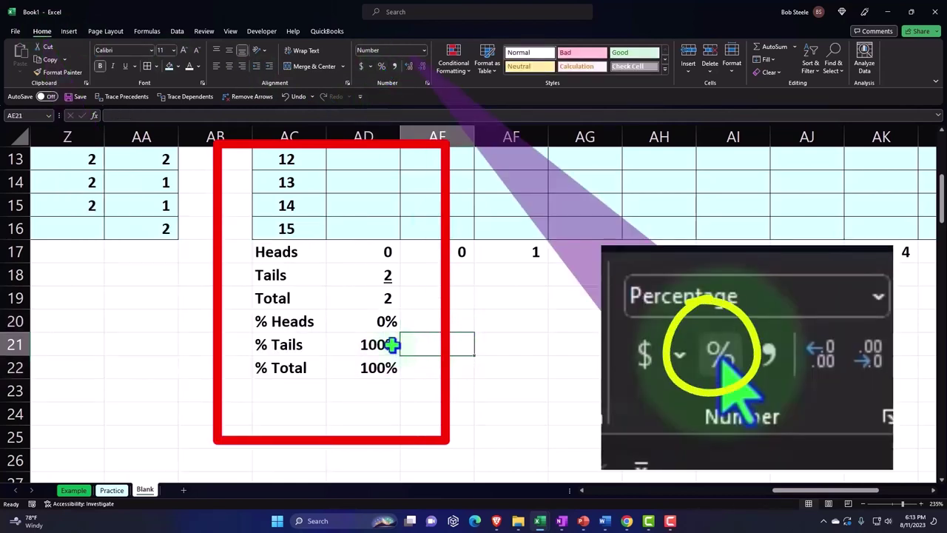
{"action": "left_click", "coordinate": [385, 344]}
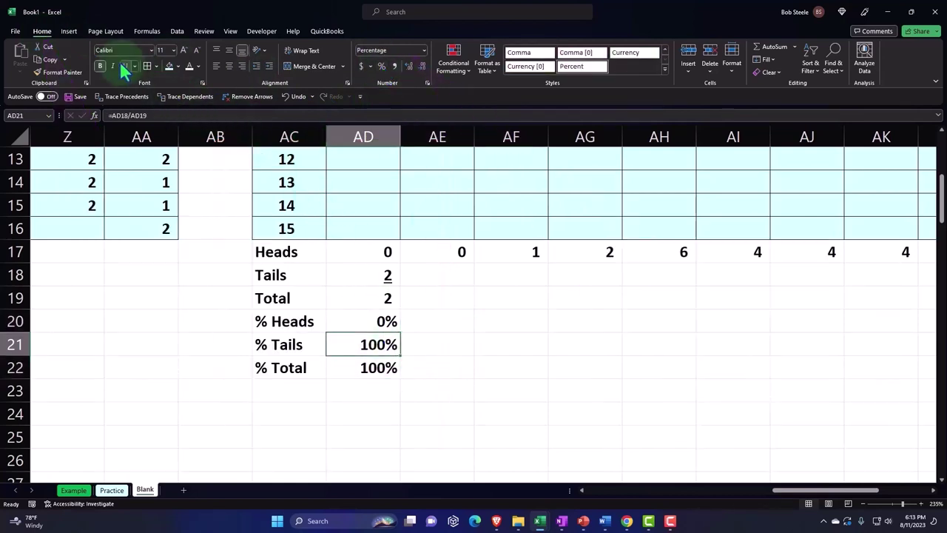
{"action": "left_click", "coordinate": [486, 439]}
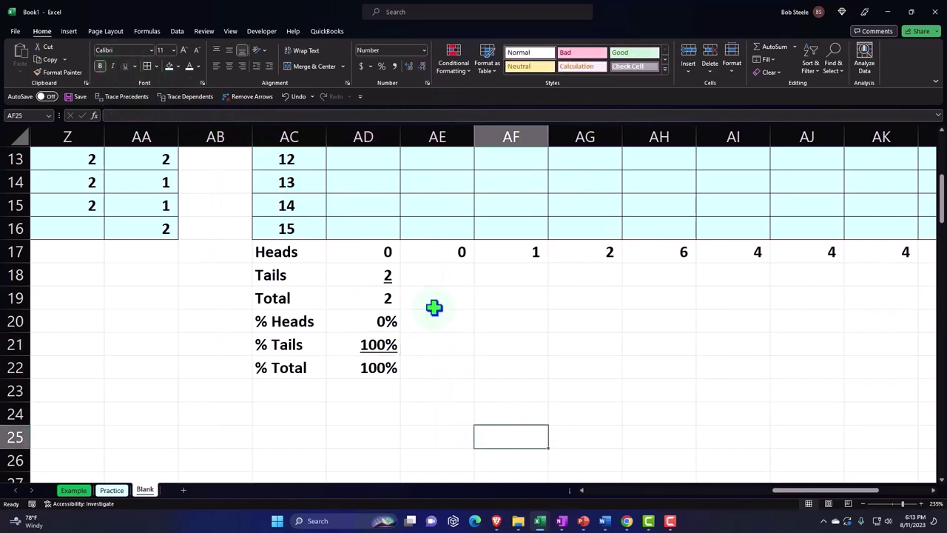
Step: Review the Tails, Total, % Heads, % Tails and % Total formulas in turn
{"action": "left_click", "coordinate": [387, 271]}
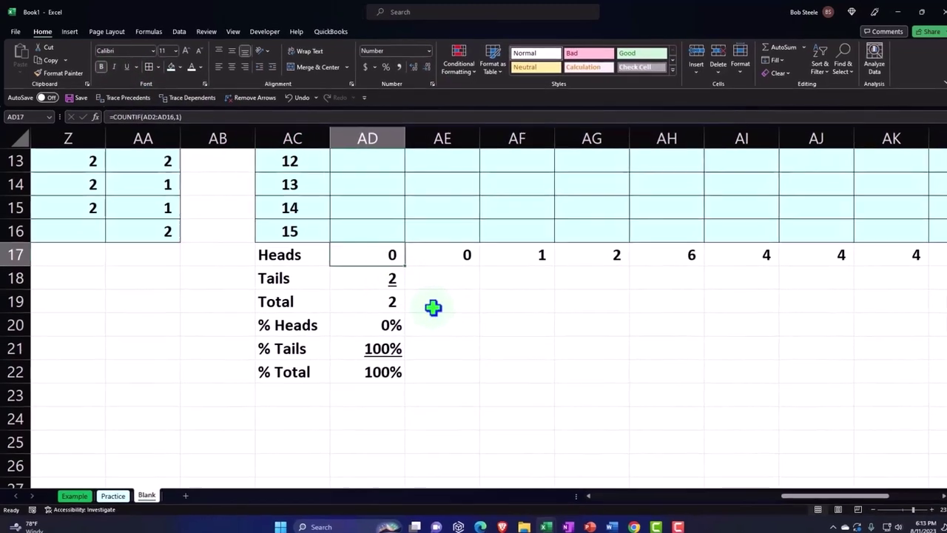
{"action": "key", "text": "Down"}
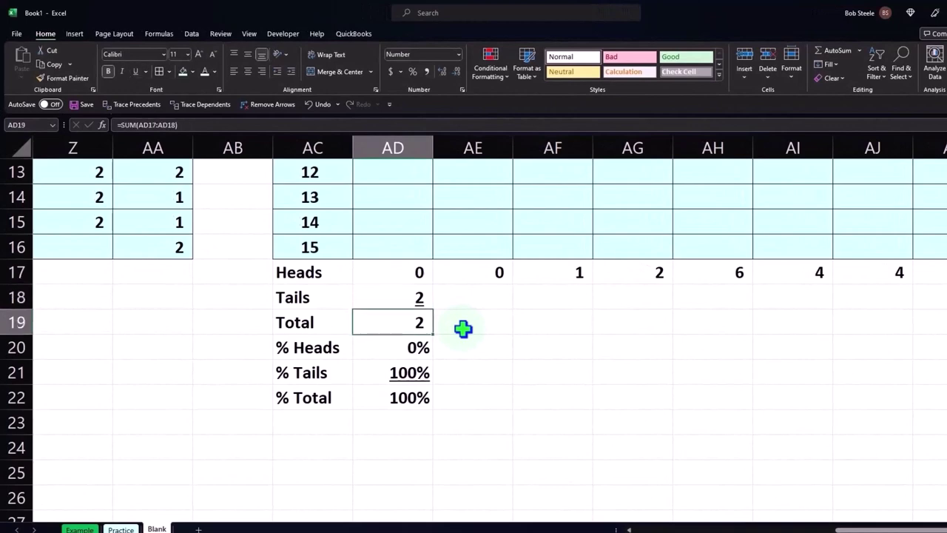
{"action": "key", "text": "Down"}
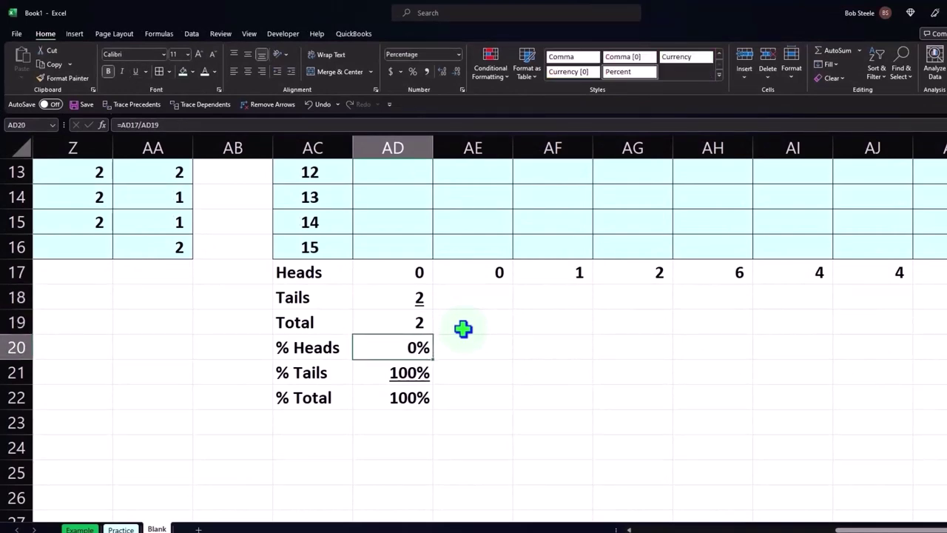
{"action": "key", "text": "Down"}
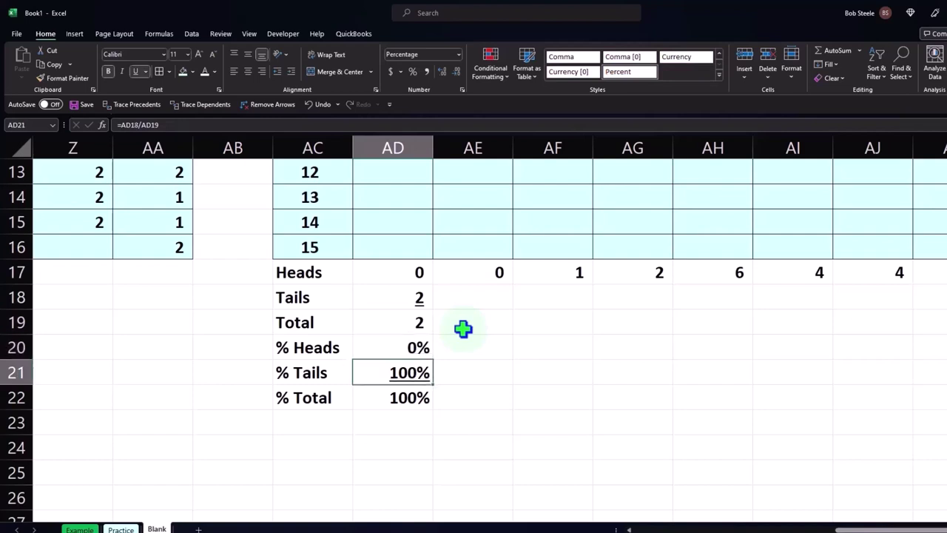
{"action": "key", "text": "Down"}
Step: Fill the AD18:AD22 Tails-to-% Total formulas across to column AQ
{"action": "left_click_drag", "start_coordinate": [421, 297], "coordinate": [430, 398]}
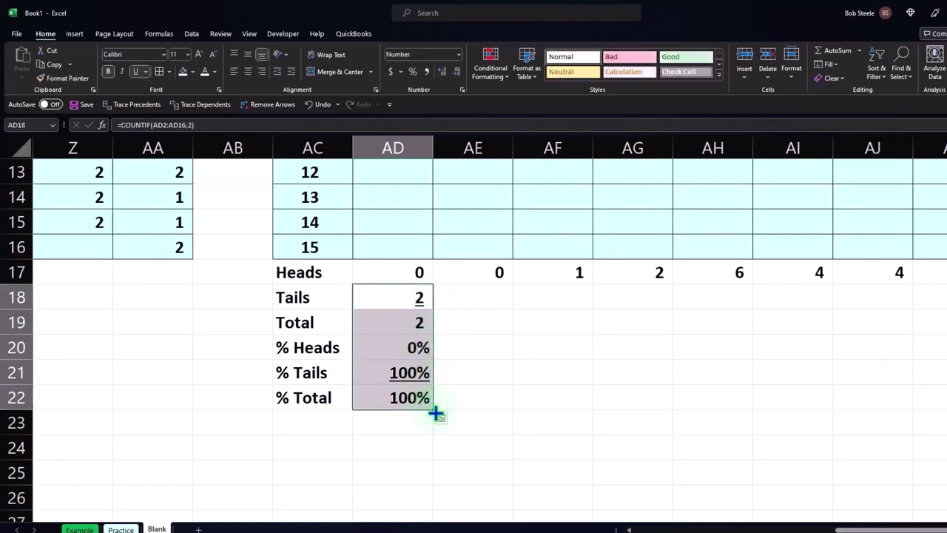
{"action": "mouse_move", "coordinate": [464, 416]}
{"action": "left_mouse_down"}
{"action": "mouse_move", "coordinate": [945, 404]}
{"action": "mouse_move", "coordinate": [905, 402]}
{"action": "left_mouse_up"}
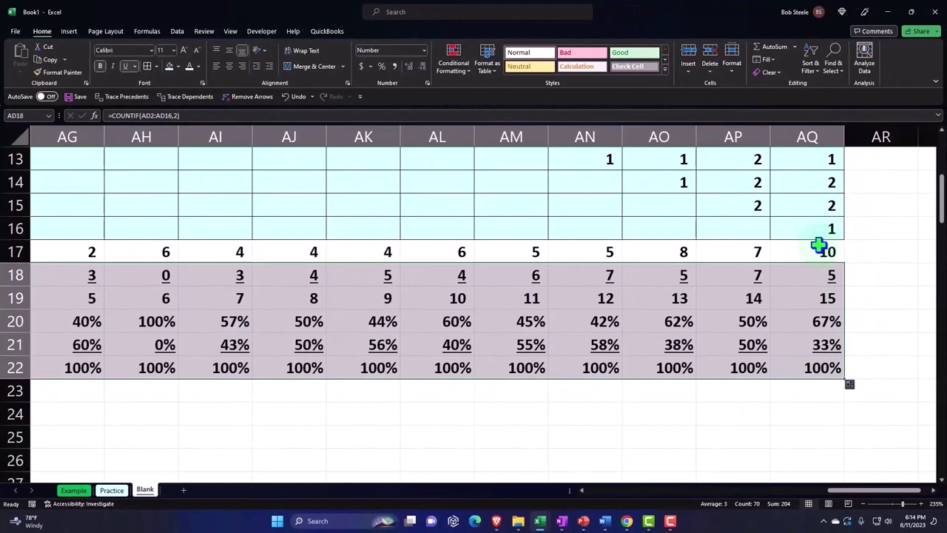
{"action": "mouse_move", "coordinate": [821, 252]}
{"action": "left_mouse_down"}
{"action": "mouse_move", "coordinate": [180, 400]}
{"action": "mouse_move", "coordinate": [116, 354]}
{"action": "mouse_move", "coordinate": [150, 377]}
{"action": "left_mouse_up"}
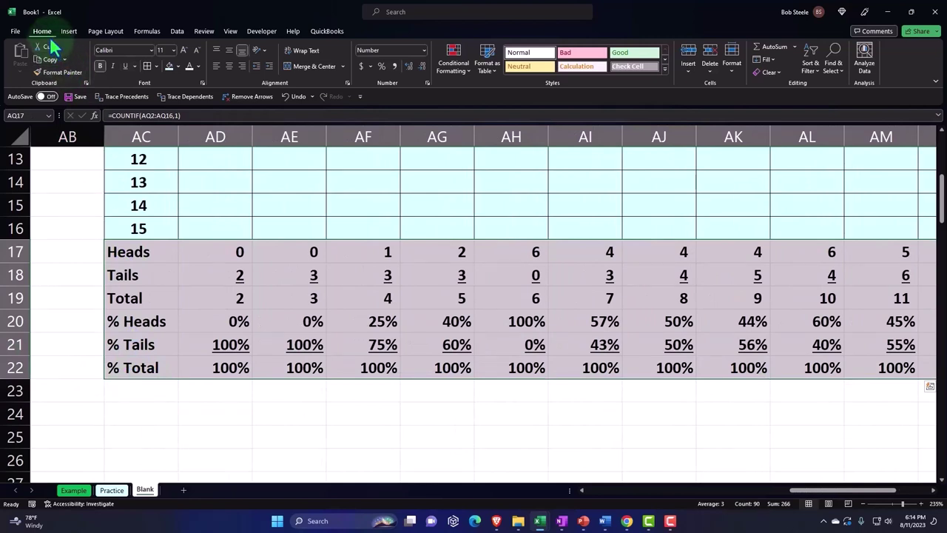
Step: Fill the AC17:AQ22 summary block dark blue and reselect the whole block
{"action": "left_click", "coordinate": [178, 65]}
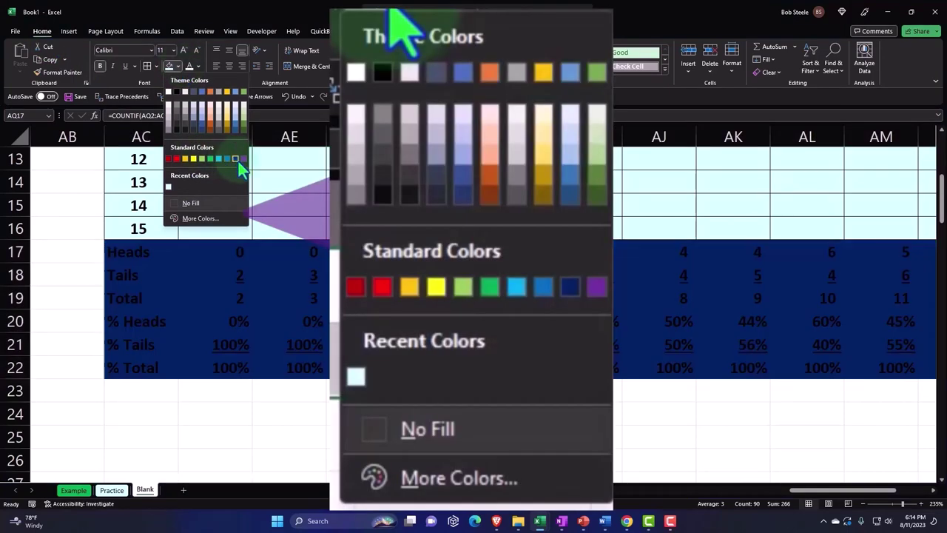
{"action": "left_click", "coordinate": [238, 161]}
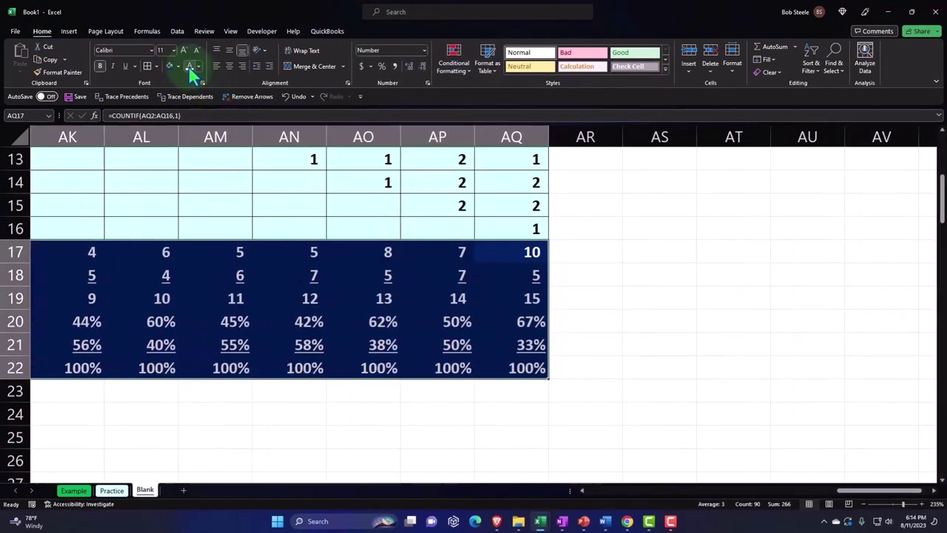
{"action": "left_click", "coordinate": [307, 275]}
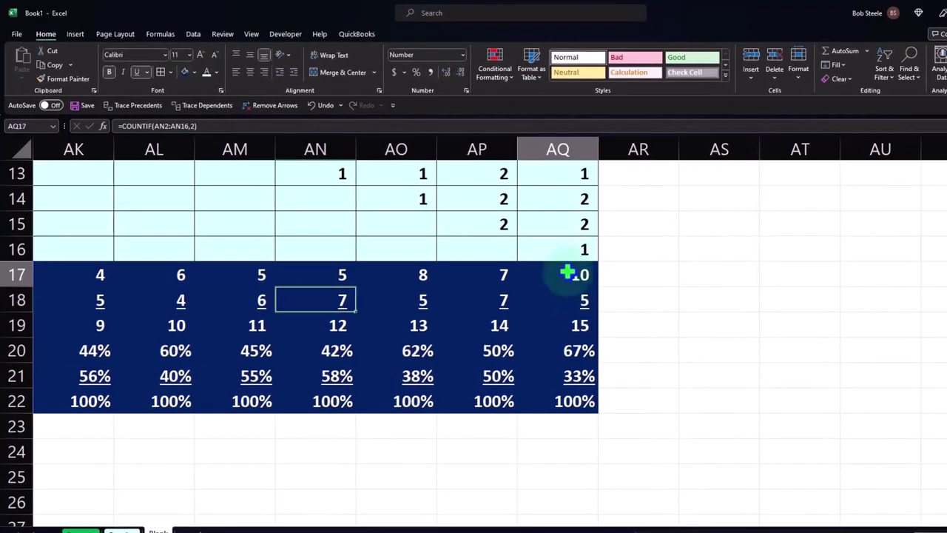
{"action": "left_click_drag", "start_coordinate": [566, 273], "coordinate": [2, 372]}
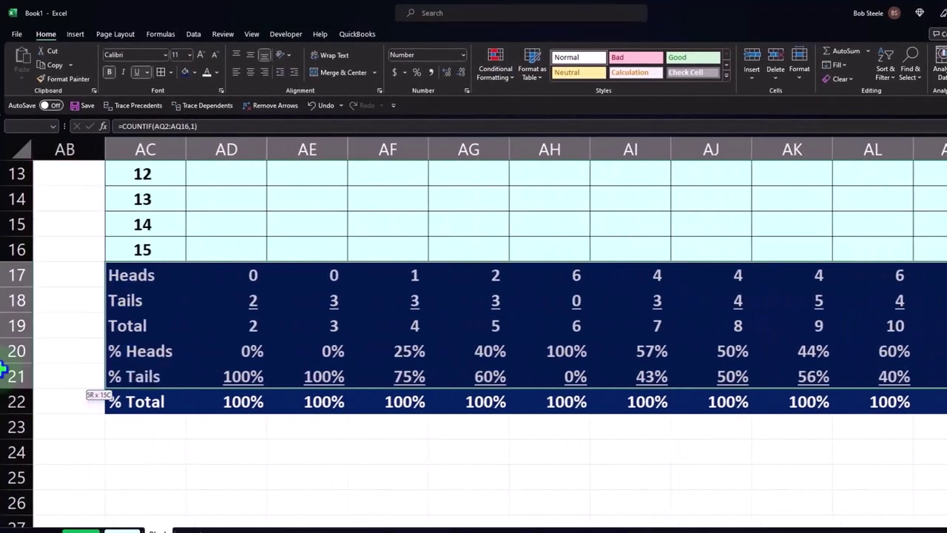
{"action": "left_click_drag", "start_coordinate": [3, 372], "coordinate": [133, 400]}
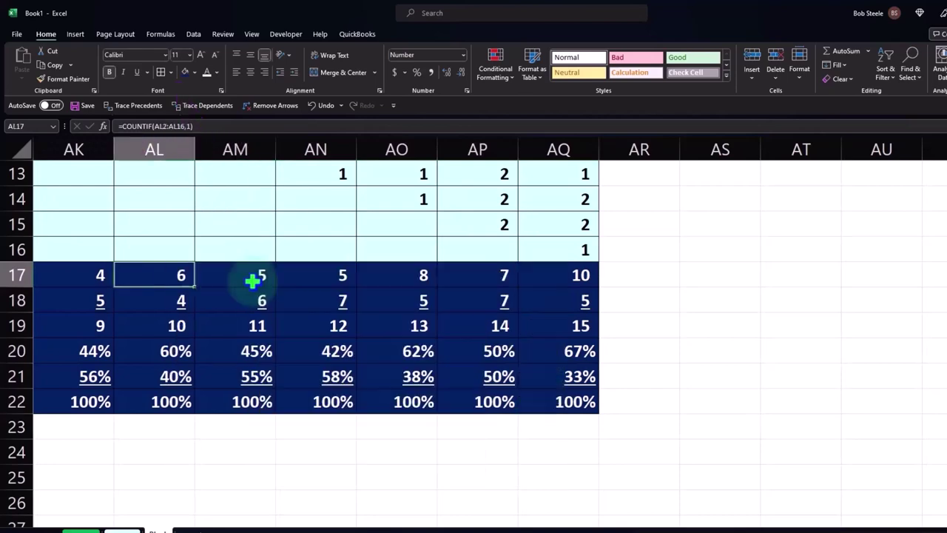
{"action": "key", "text": "Right"}
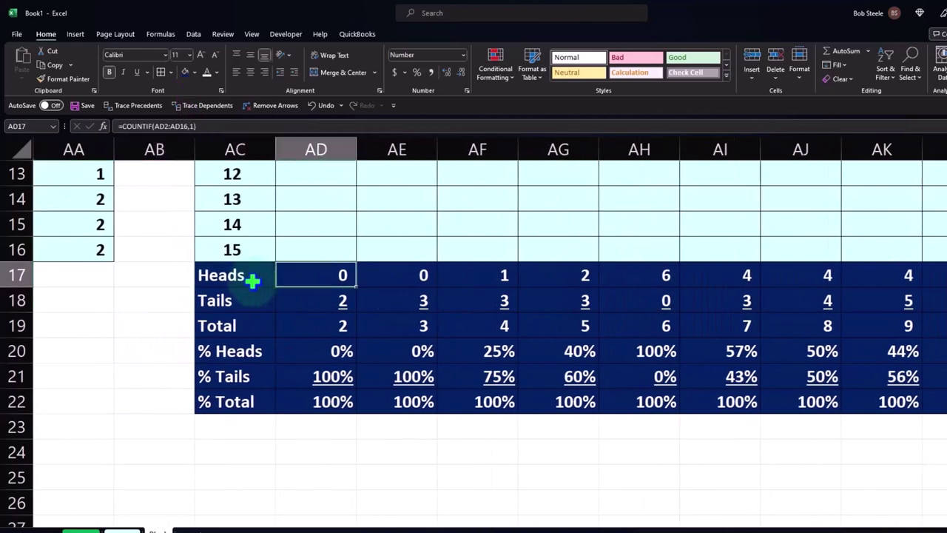
{"action": "key", "text": "Down"}
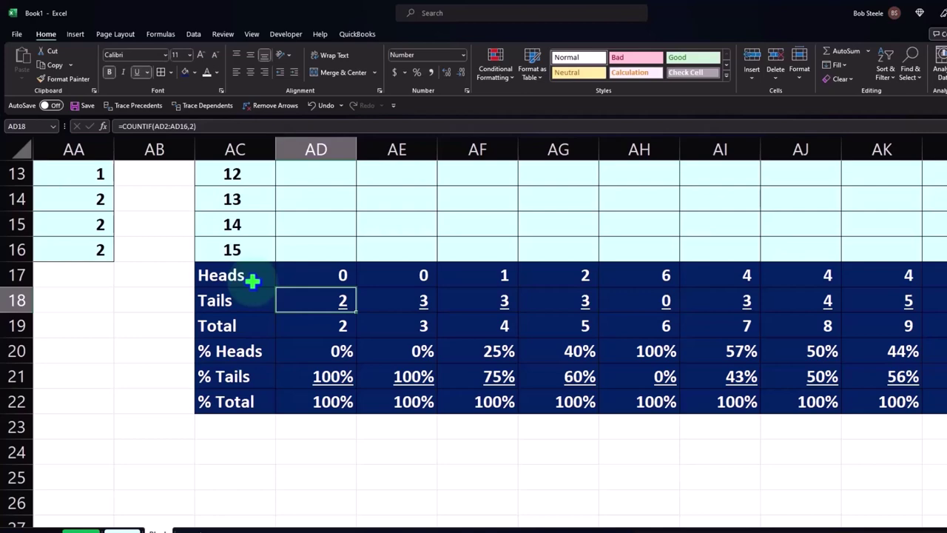
{"action": "key", "text": "Down"}
{"action": "key", "text": "Down"}
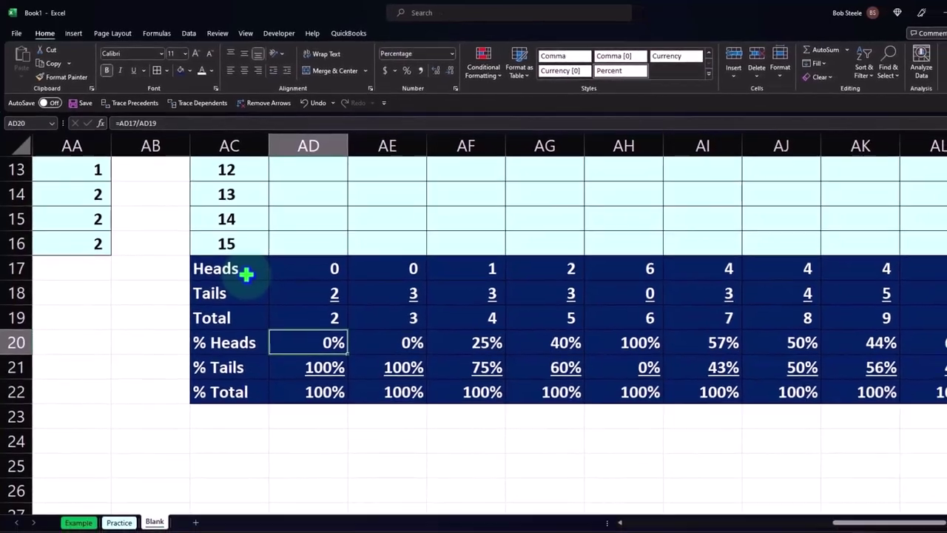
{"action": "key", "text": "Up"}
{"action": "key", "text": "Up"}
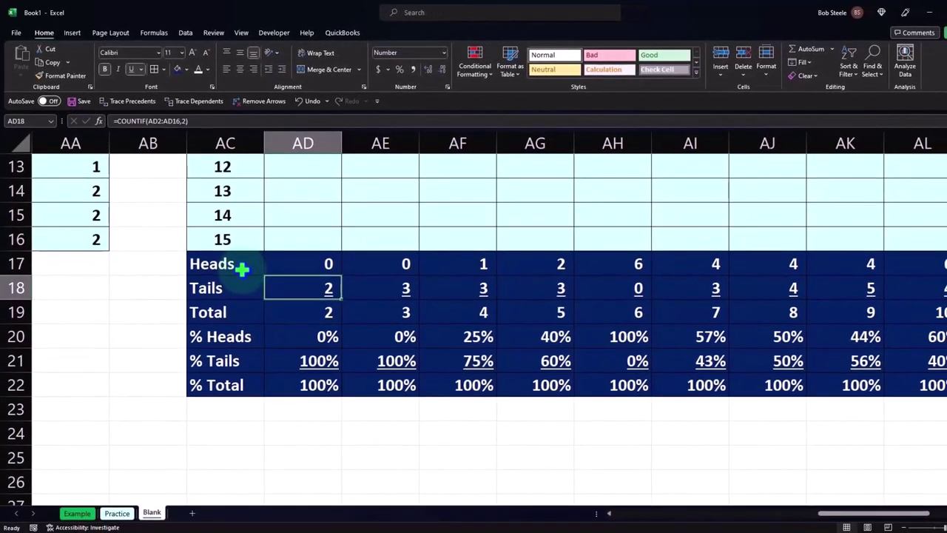
{"action": "key", "text": "Down"}
{"action": "key", "text": "Right"}
{"action": "key", "text": "Right"}
{"action": "key", "text": "Up"}
{"action": "key", "text": "Left"}
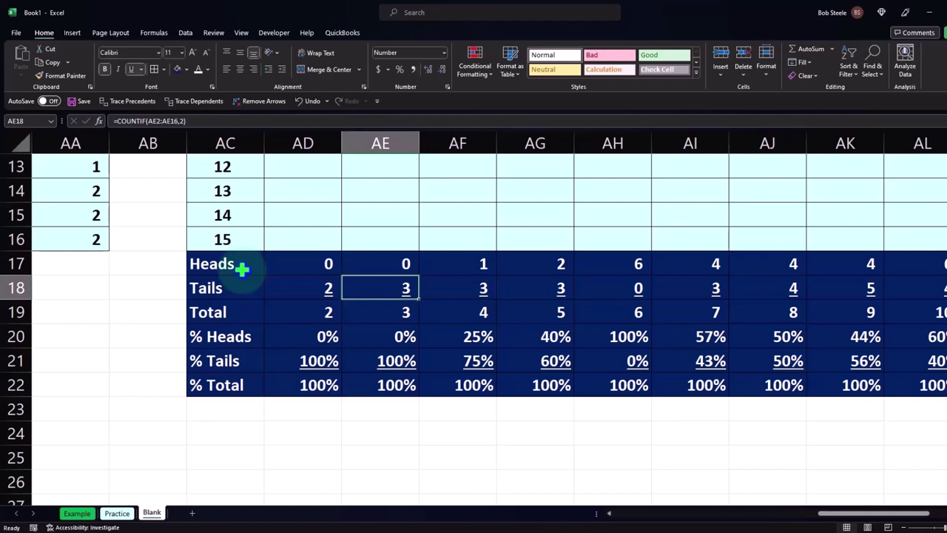
{"action": "key", "text": "Right"}
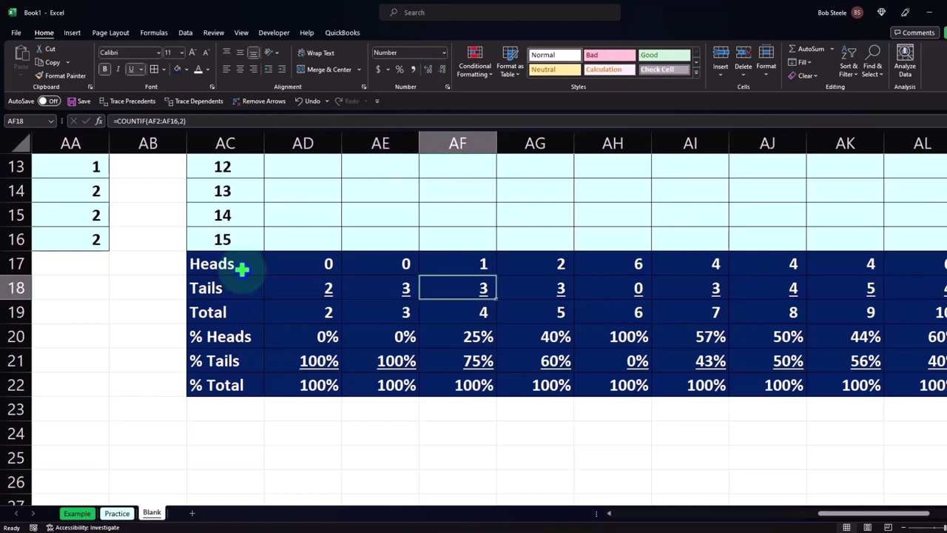
{"action": "key", "text": "Down"}
{"action": "key", "text": "Down"}
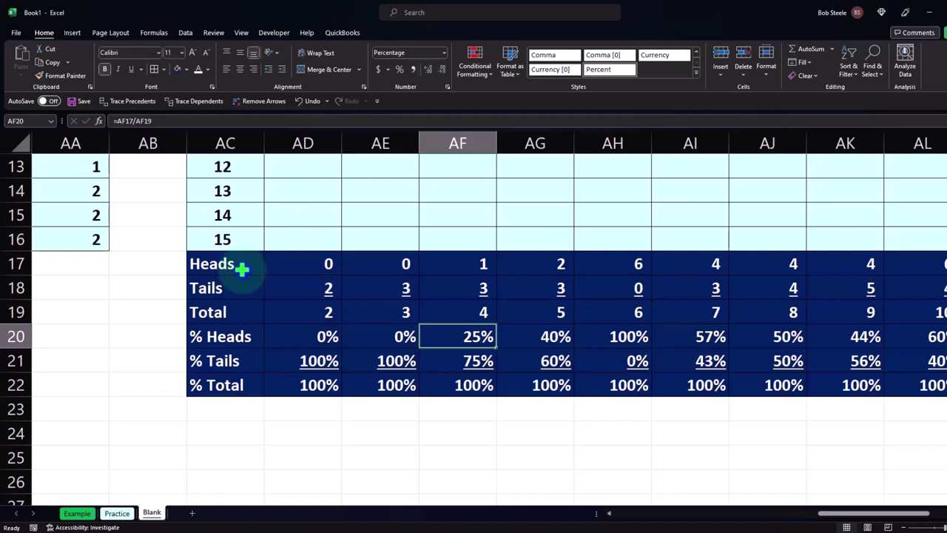
{"action": "key", "text": "Down"}
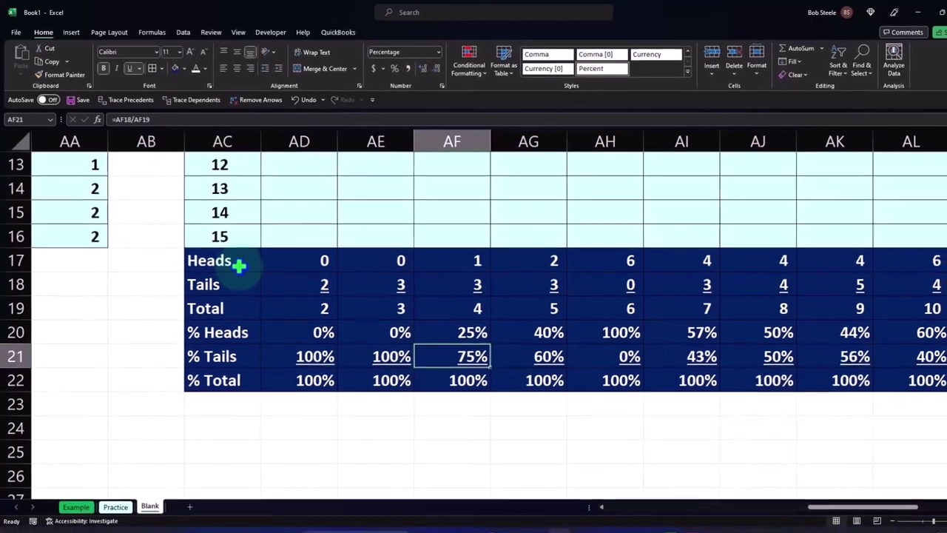
{"action": "key", "text": "Up"}
{"action": "key", "text": "Up"}
{"action": "key", "text": "Up"}
{"action": "key", "text": "Up"}
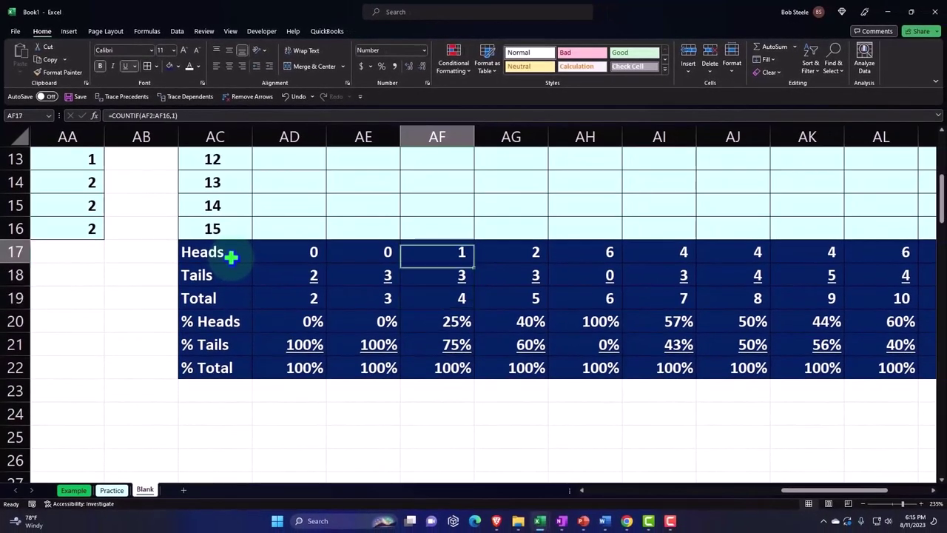
{"action": "key", "text": "Down"}
{"action": "key", "text": "Right"}
{"action": "key", "text": "Right"}
{"action": "key", "text": "Left"}
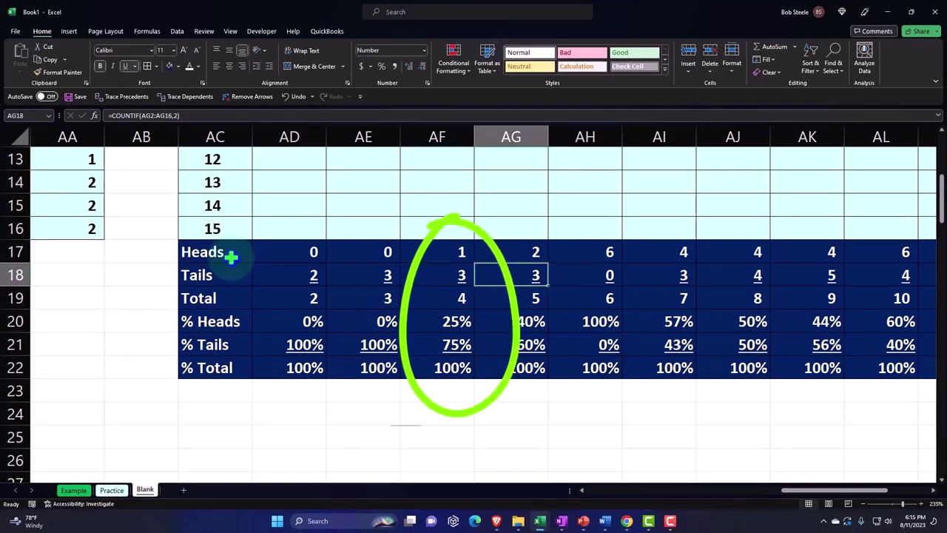
{"action": "key", "text": "Down"}
{"action": "key", "text": "Up"}
{"action": "key", "text": "Up"}
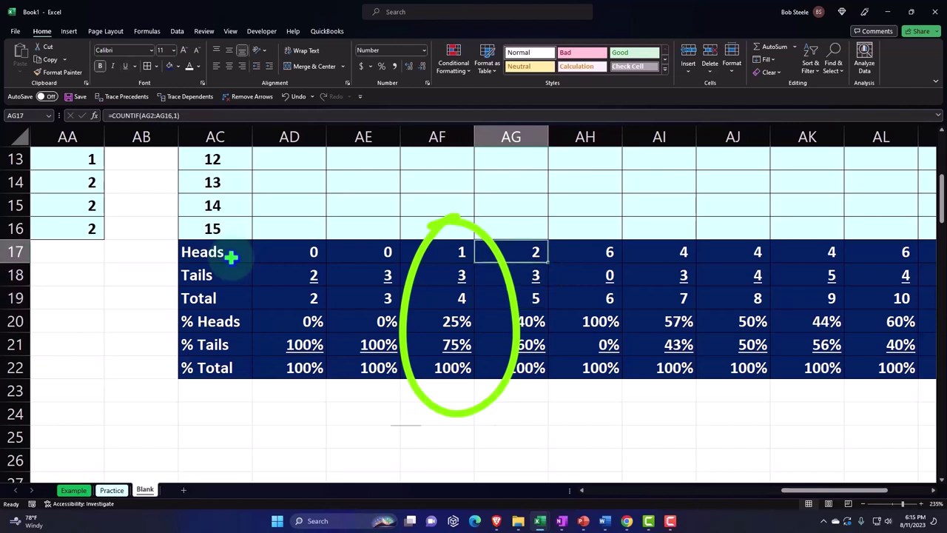
{"action": "key", "text": "Down"}
{"action": "key", "text": "Down"}
{"action": "key", "text": "Down"}
{"action": "key", "text": "Right"}
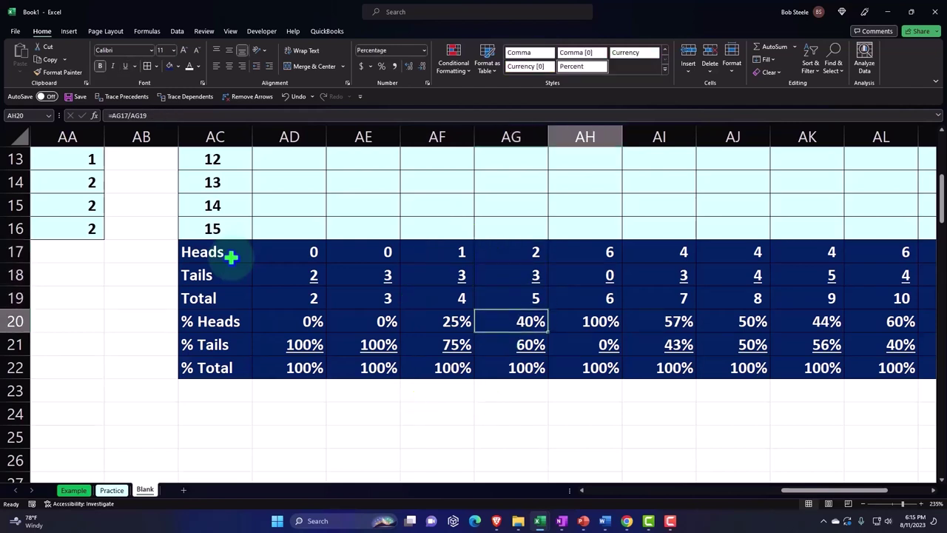
{"action": "key", "text": "Right"}
{"action": "key", "text": "Left"}
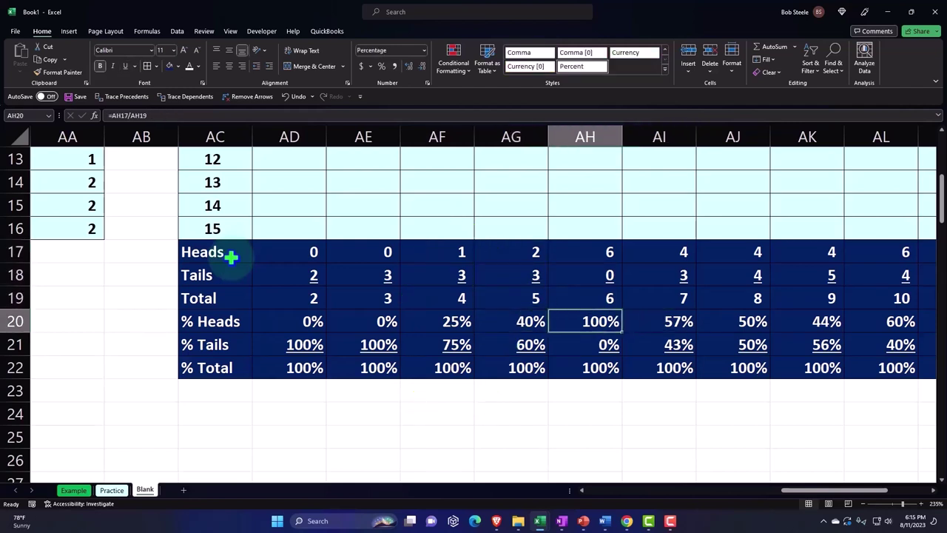
{"action": "key", "text": "Up"}
{"action": "key", "text": "Up"}
{"action": "key", "text": "Up"}
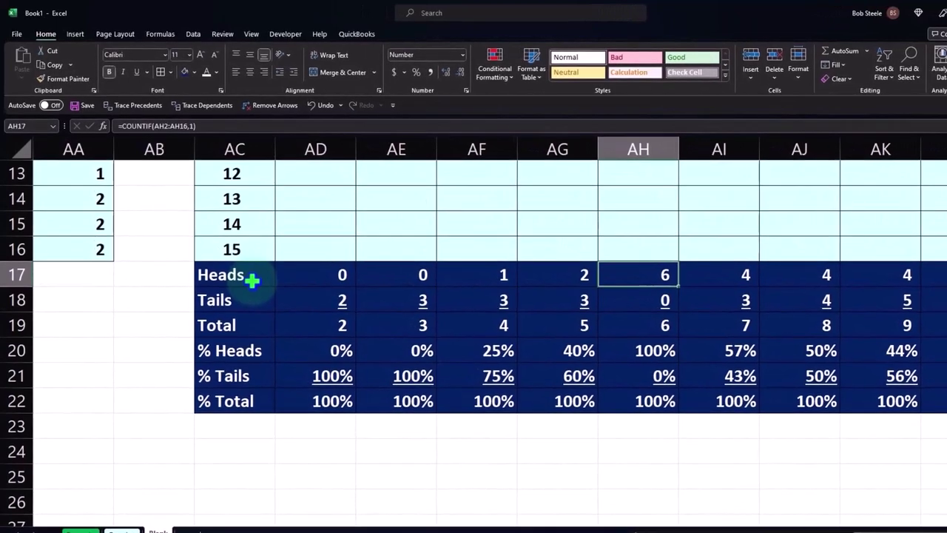
{"action": "key", "text": "Right"}
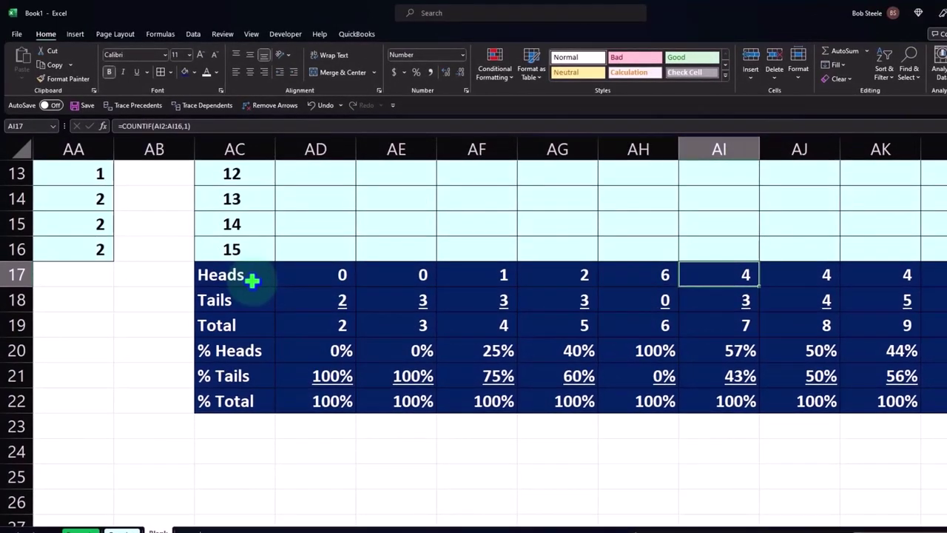
{"action": "key", "text": "Down"}
{"action": "key", "text": "Right"}
{"action": "key", "text": "Down"}
{"action": "key", "text": "Down"}
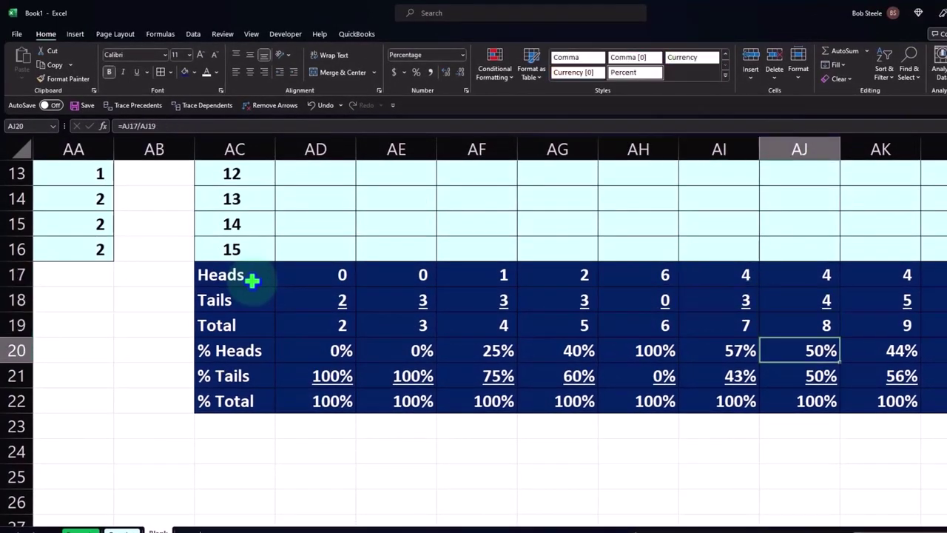
{"action": "key", "text": "Right"}
{"action": "key", "text": "Right"}
{"action": "key", "text": "Right"}
{"action": "key", "text": "Right"}
{"action": "key", "text": "Right"}
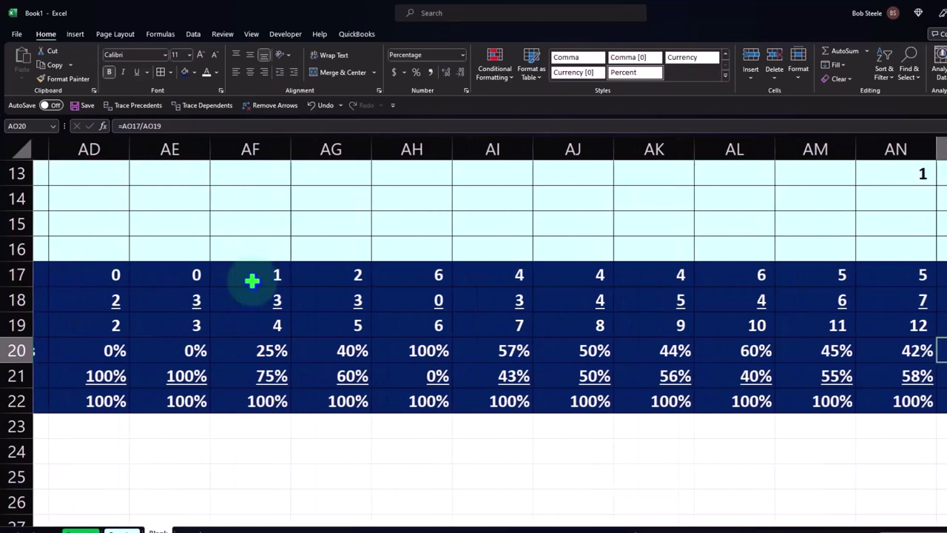
{"action": "key", "text": "Right"}
{"action": "key", "text": "Right"}
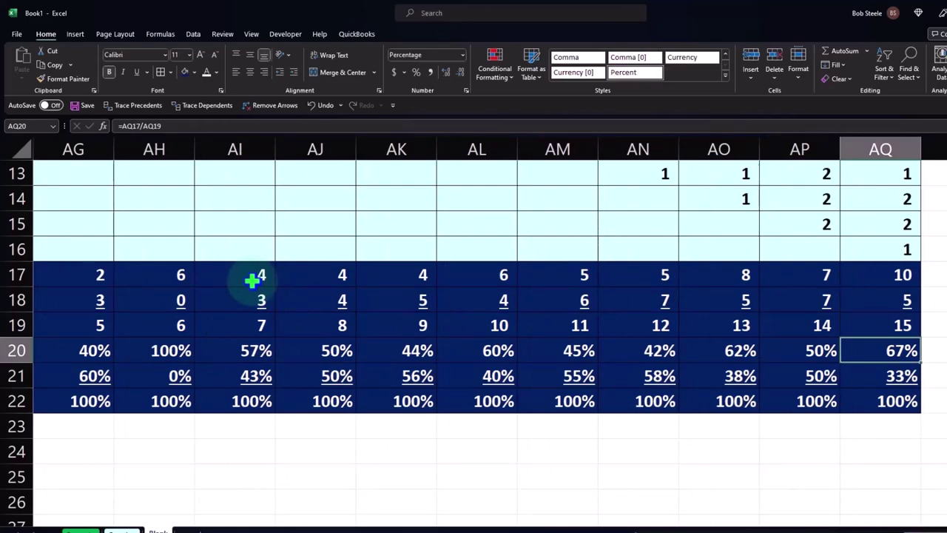
{"action": "key", "text": "Left"}
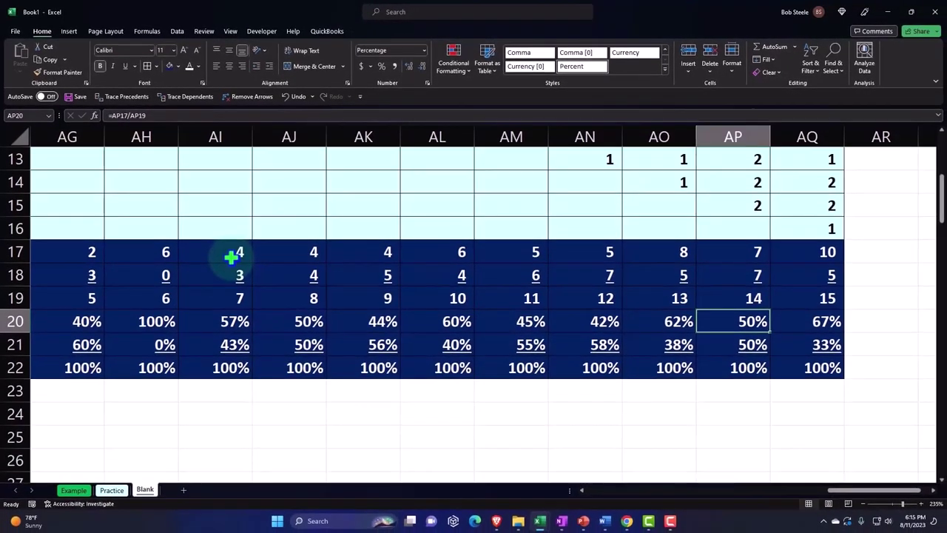
{"action": "key", "text": "Up"}
{"action": "key", "text": "Right"}
{"action": "key", "text": "Down"}
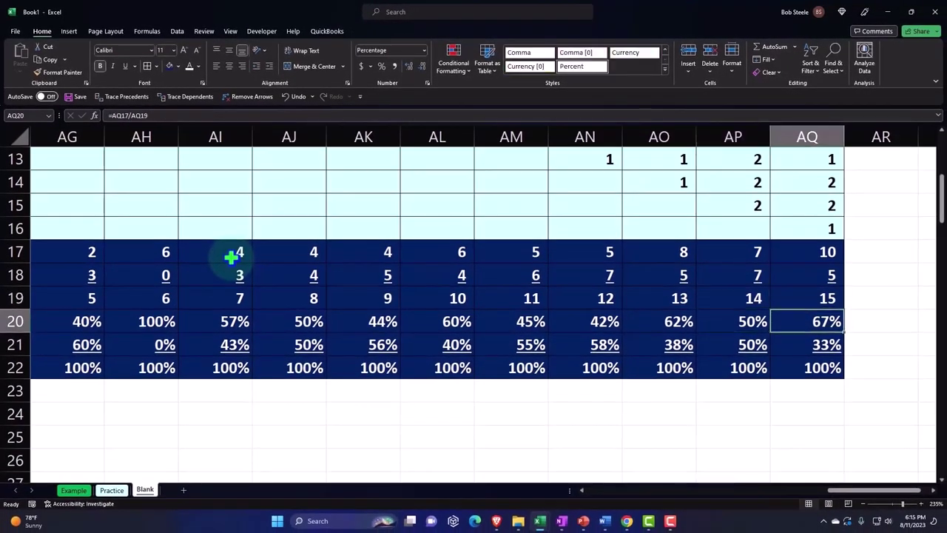
{"action": "key", "text": "Left"}
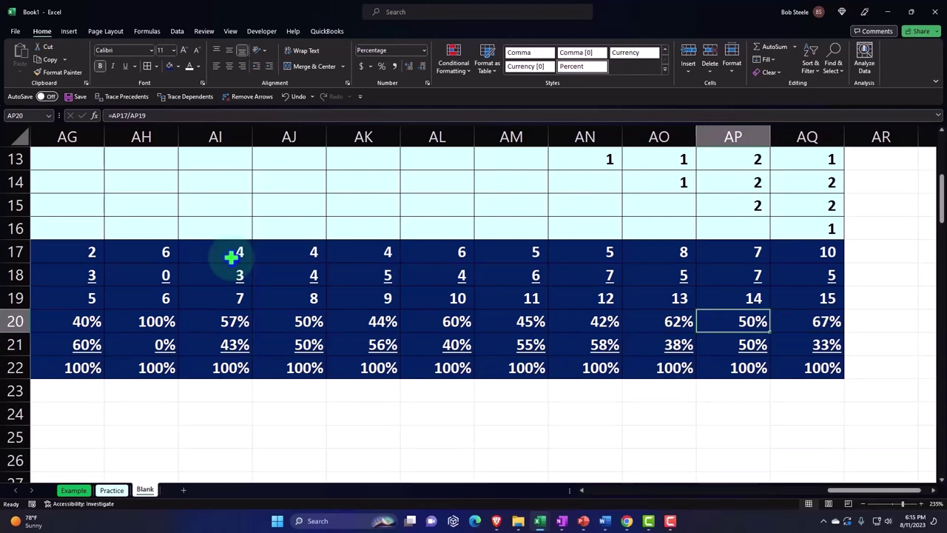
{"action": "key", "text": "Right"}
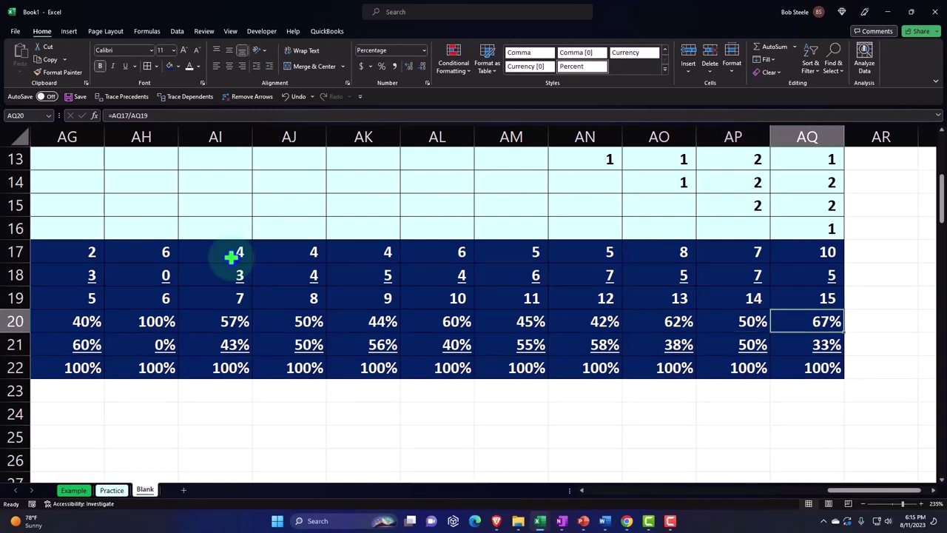
{"action": "key", "text": "Up"}
{"action": "key", "text": "ctrl+Up"}
{"action": "key", "text": "Left"}
{"action": "key", "text": "Left"}
{"action": "key", "text": "Left"}
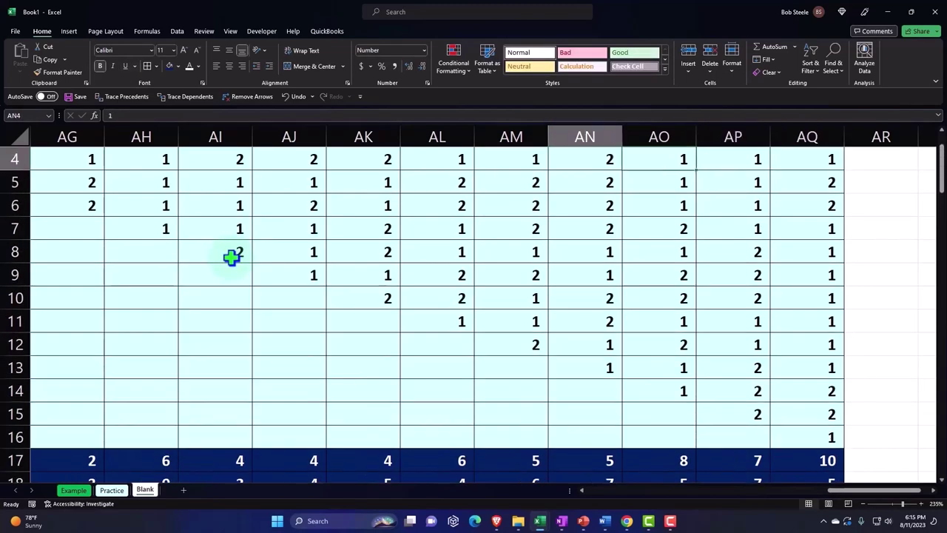
{"action": "key", "text": "Left"}
{"action": "key", "text": "Left"}
{"action": "key", "text": "Left"}
{"action": "key", "text": "Up"}
{"action": "key", "text": "Up"}
{"action": "key", "text": "Up"}
{"action": "key", "text": "Left"}
{"action": "key", "text": "Left"}
{"action": "key", "text": "Left"}
{"action": "key", "text": "Left"}
{"action": "key", "text": "Left"}
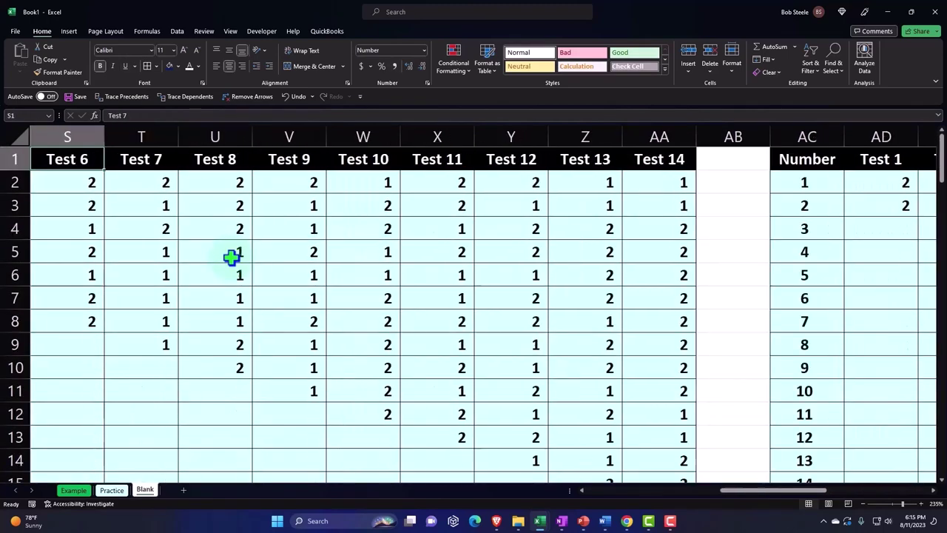
{"action": "key", "text": "Left"}
{"action": "key", "text": "Left"}
{"action": "key", "text": "Left"}
{"action": "key", "text": "Left"}
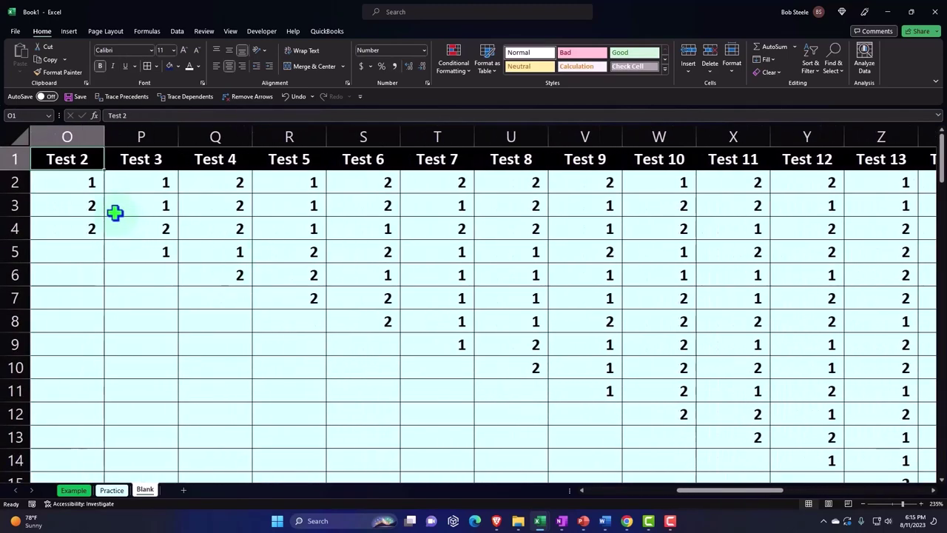
Step: Re-enter the Test 1–4 RANDBETWEEN(1,2) formulas to regenerate the coin flips
{"action": "double_click", "coordinate": [74, 182]}
{"action": "key", "text": "Return"}
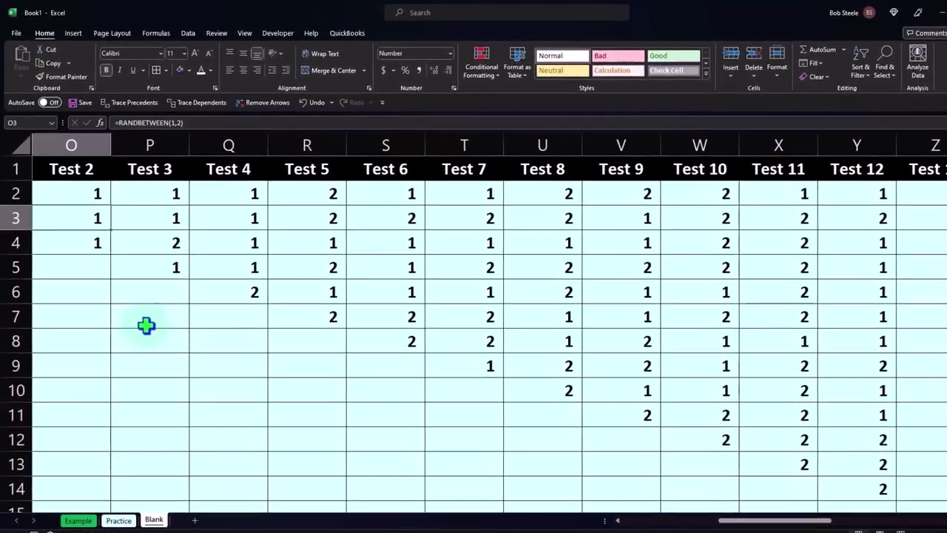
{"action": "key", "text": "Left"}
{"action": "key", "text": "Left"}
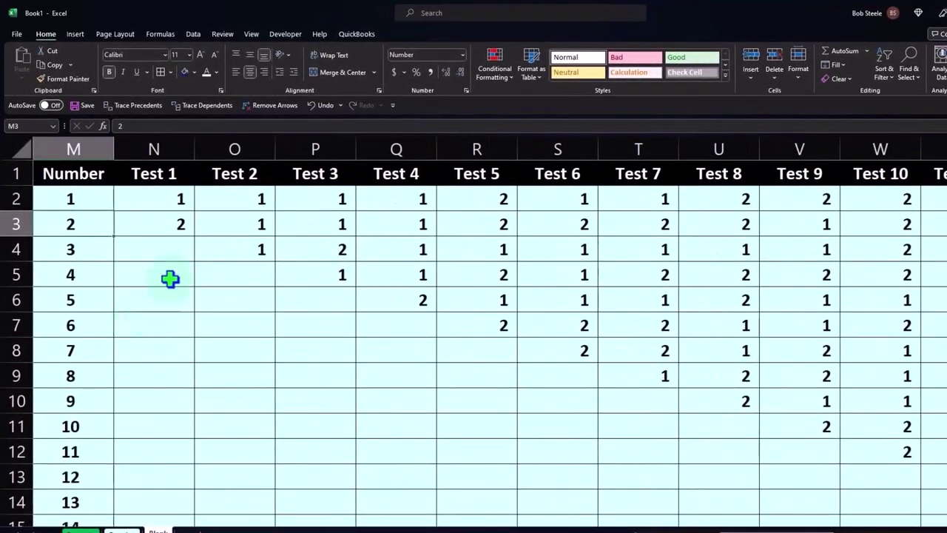
{"action": "double_click", "coordinate": [169, 199]}
{"action": "key", "text": "Return"}
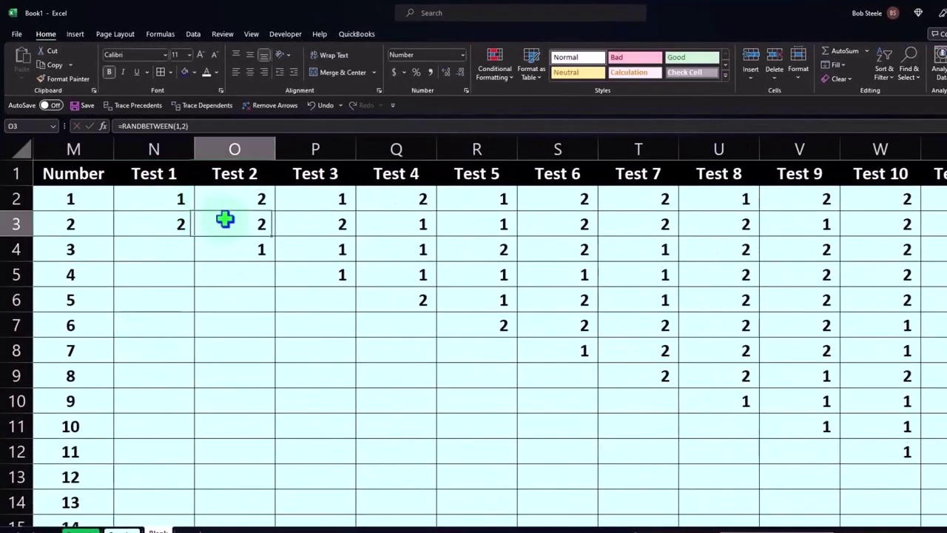
{"action": "double_click", "coordinate": [226, 218]}
{"action": "key", "text": "Return"}
{"action": "left_click", "coordinate": [333, 216]}
{"action": "double_click", "coordinate": [333, 216]}
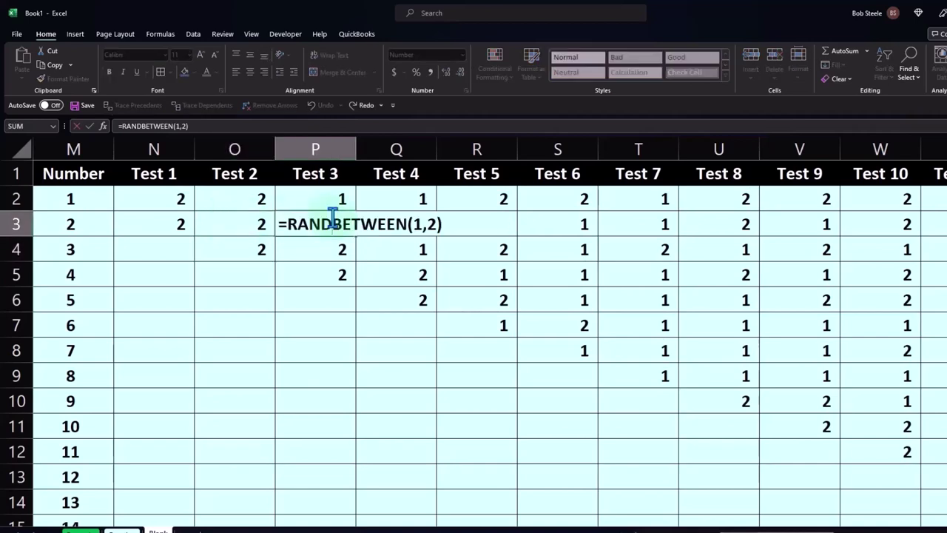
{"action": "key", "text": "Return"}
{"action": "double_click", "coordinate": [396, 244]}
{"action": "key", "text": "Return"}
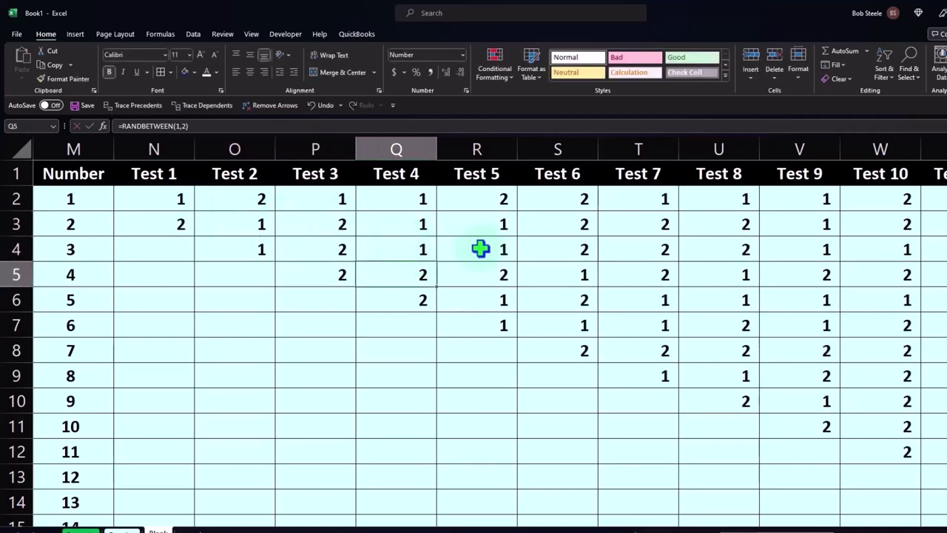
Step: Re-enter the Test 5–8 formulas to reshuffle the random 1s and 2s again
{"action": "double_click", "coordinate": [483, 247]}
{"action": "key", "text": "Return"}
{"action": "left_click", "coordinate": [570, 255]}
{"action": "double_click", "coordinate": [570, 262]}
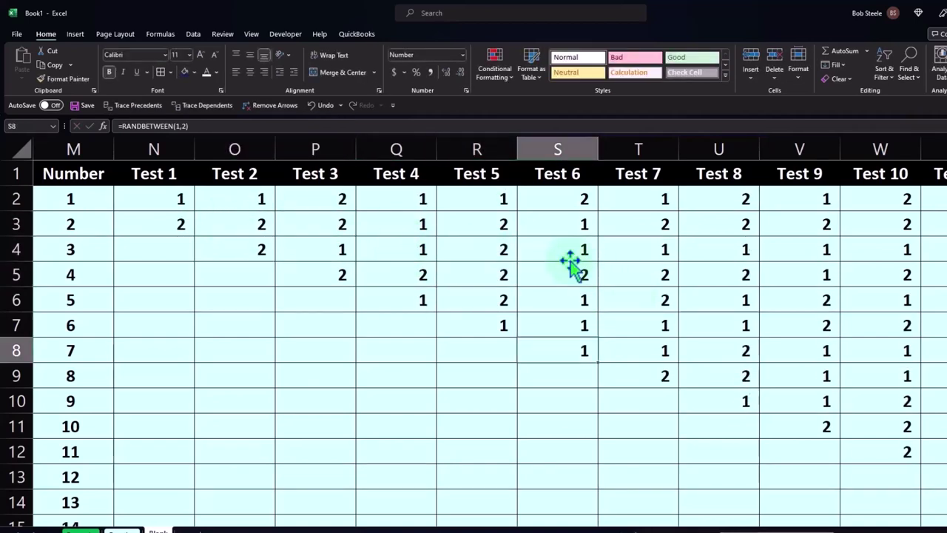
{"action": "double_click", "coordinate": [568, 268]}
{"action": "key", "text": "Return"}
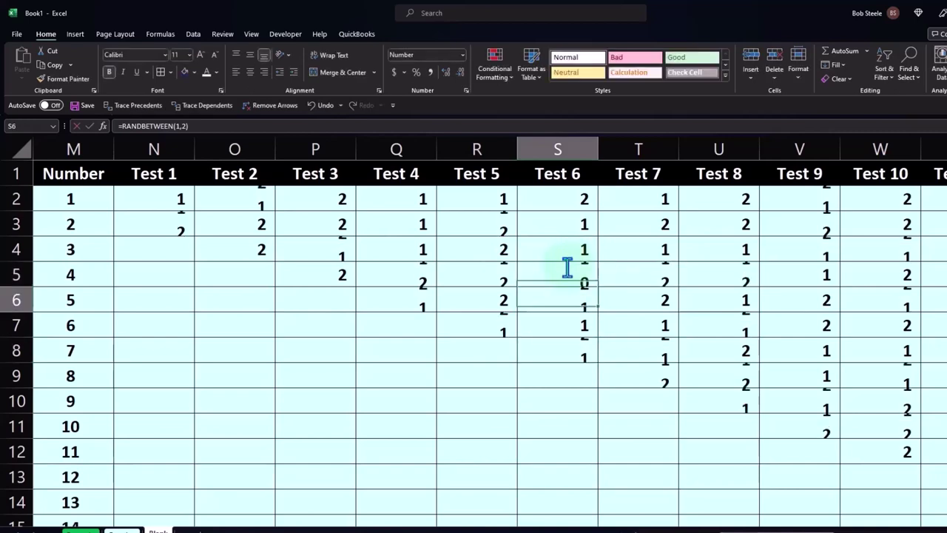
{"action": "double_click", "coordinate": [622, 250]}
{"action": "key", "text": "Return"}
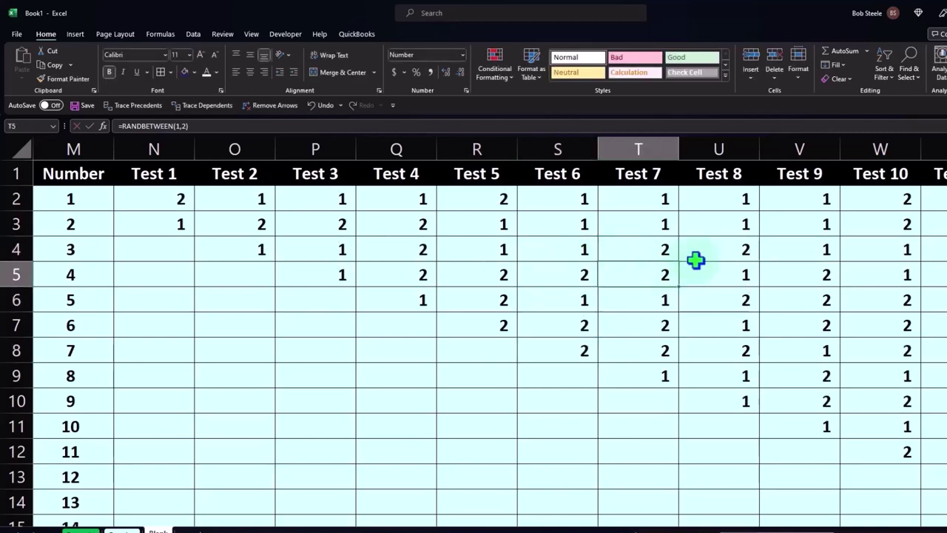
{"action": "left_click", "coordinate": [725, 249]}
{"action": "double_click", "coordinate": [725, 250]}
{"action": "key", "text": "Return"}
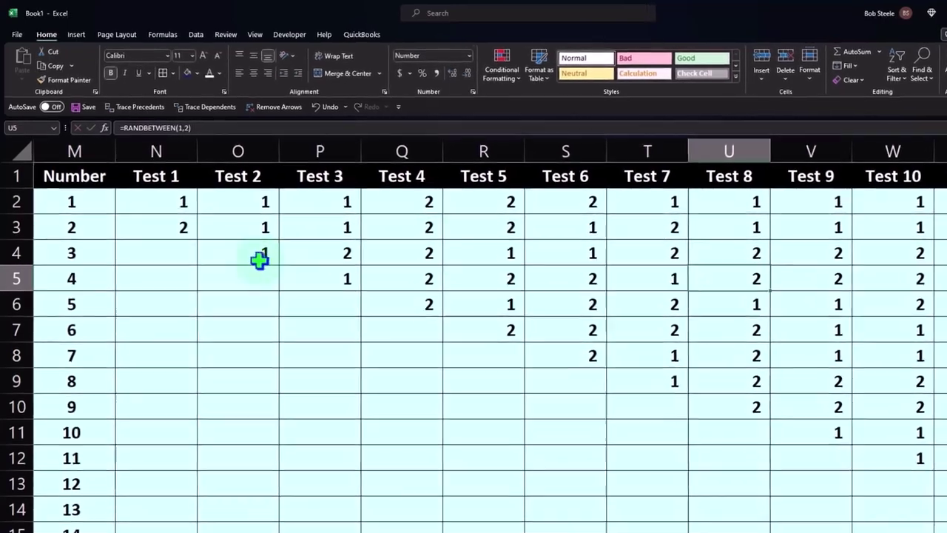
{"action": "left_click", "coordinate": [260, 256]}
Step: Convert the Number and Test data range into a table with headers
{"action": "left_click", "coordinate": [82, 36]}
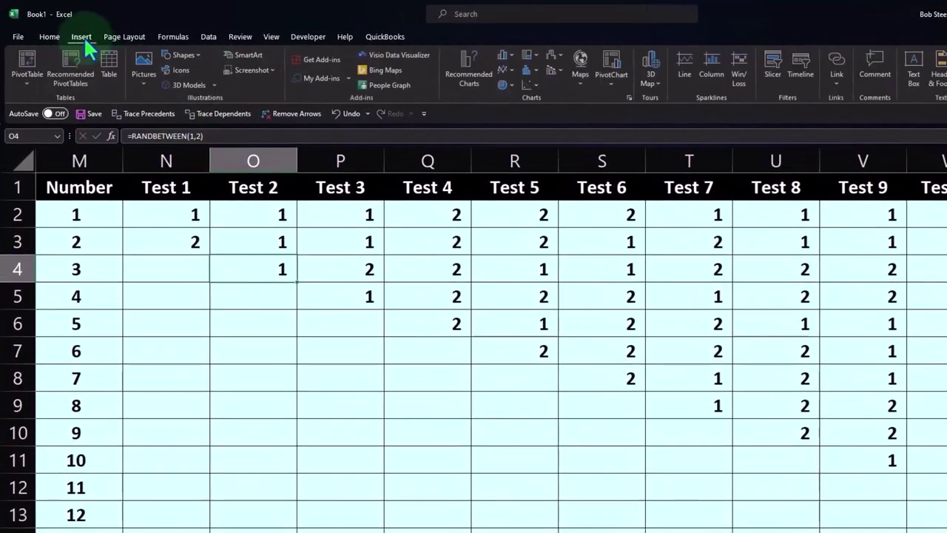
{"action": "left_click", "coordinate": [109, 73]}
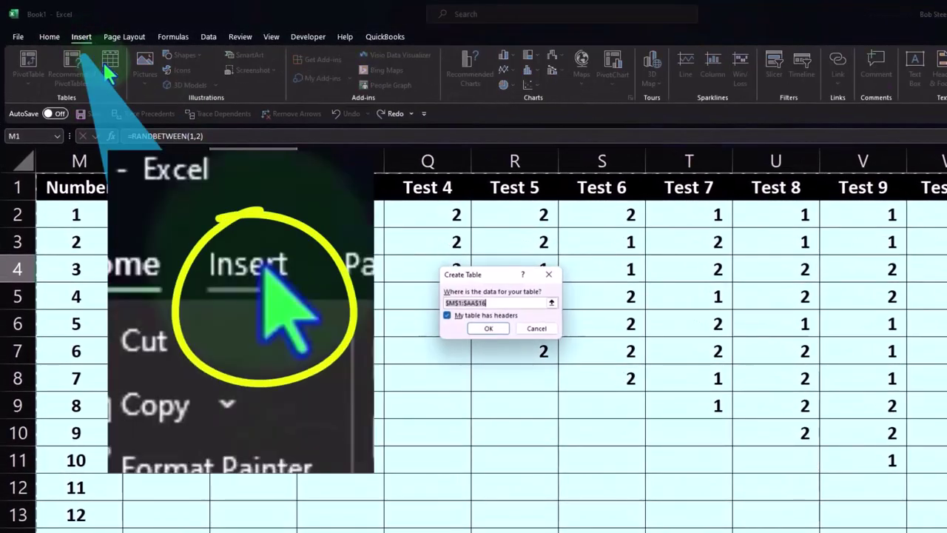
{"action": "left_click", "coordinate": [497, 330]}
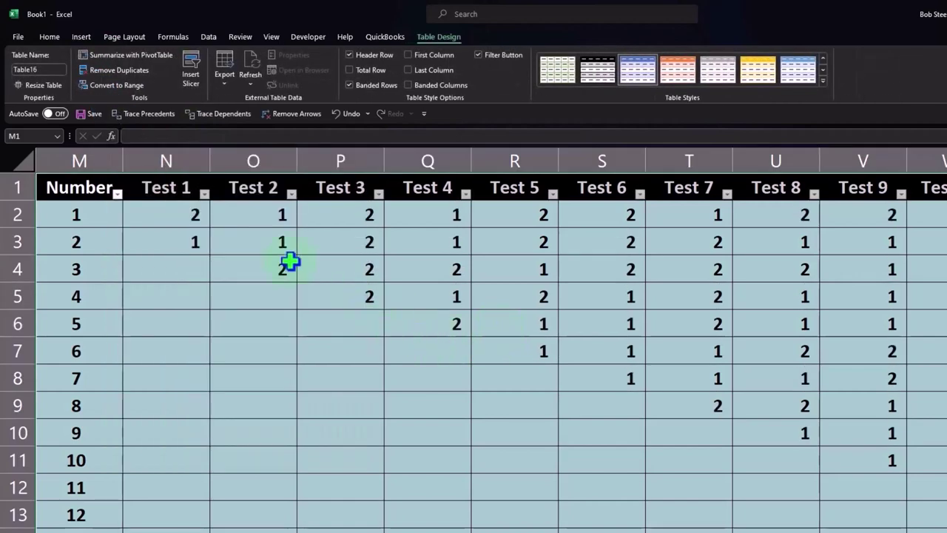
Step: Regenerate the Test 1–4 and Test 7 flips, then copy the results block from N2
{"action": "double_click", "coordinate": [185, 242]}
{"action": "key", "text": "Return"}
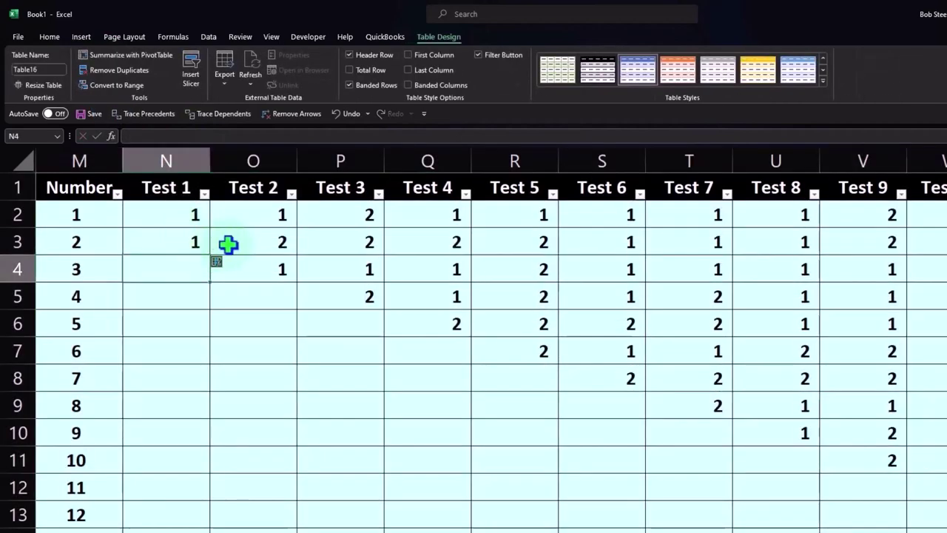
{"action": "double_click", "coordinate": [265, 239]}
{"action": "key", "text": "Return"}
{"action": "double_click", "coordinate": [346, 250]}
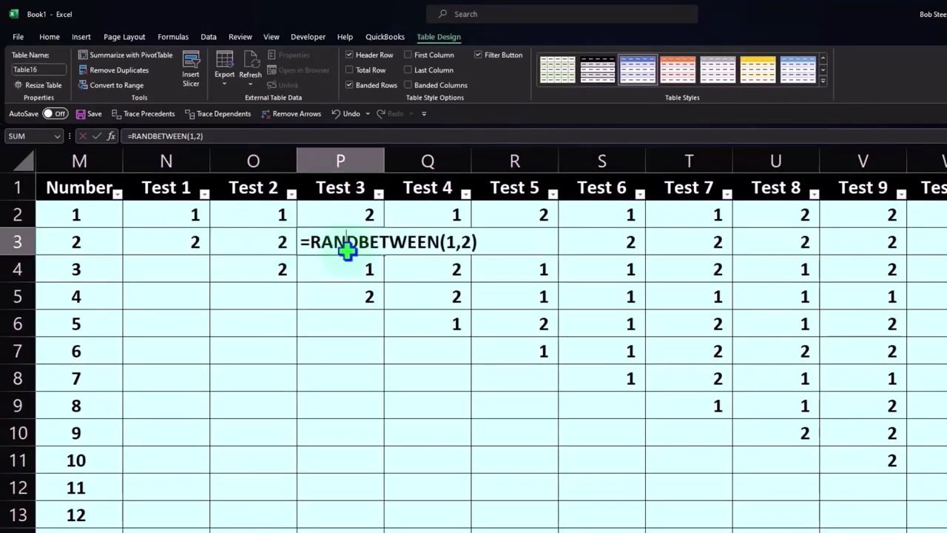
{"action": "key", "text": "Return"}
{"action": "double_click", "coordinate": [447, 217]}
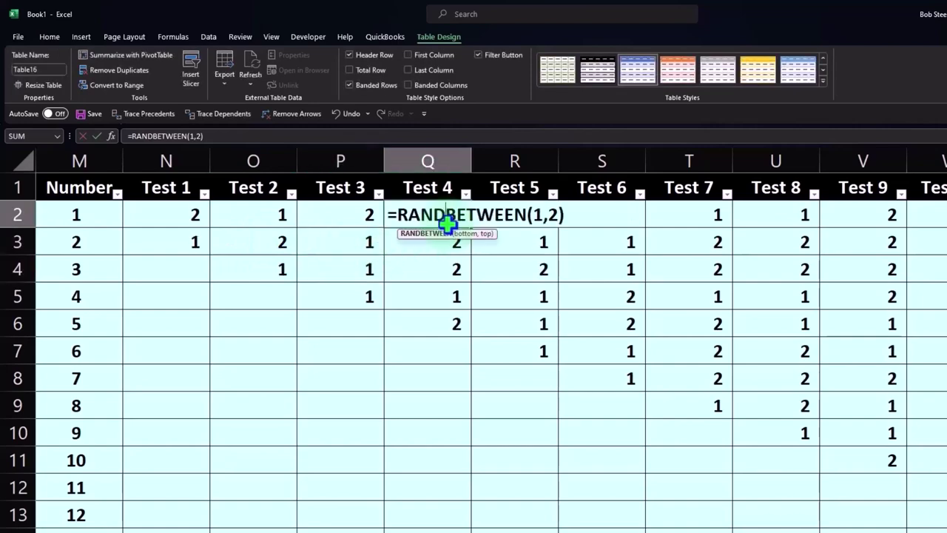
{"action": "key", "text": "Return"}
{"action": "double_click", "coordinate": [710, 269]}
{"action": "key", "text": "Return"}
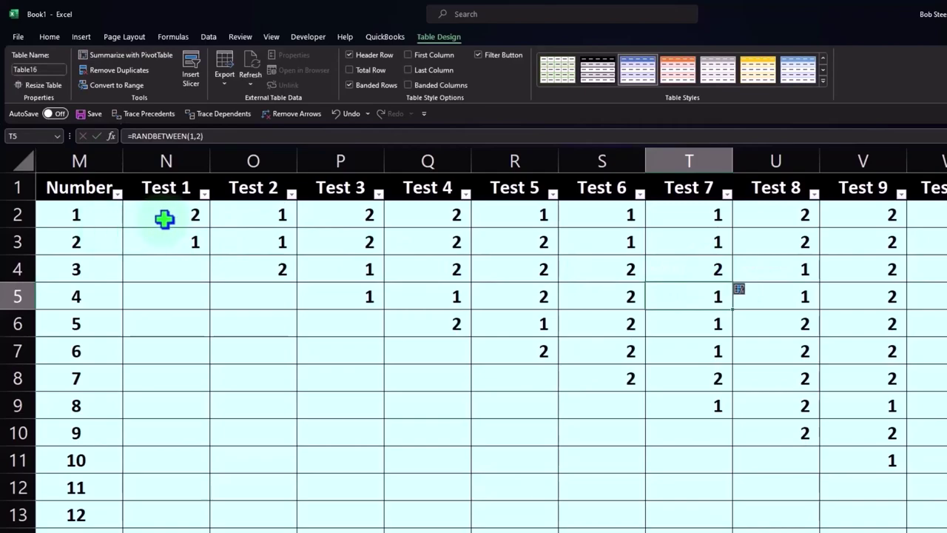
{"action": "mouse_move", "coordinate": [164, 218]}
{"action": "left_mouse_down"}
{"action": "mouse_move", "coordinate": [940, 473]}
{"action": "mouse_move", "coordinate": [821, 438]}
{"action": "left_mouse_up"}
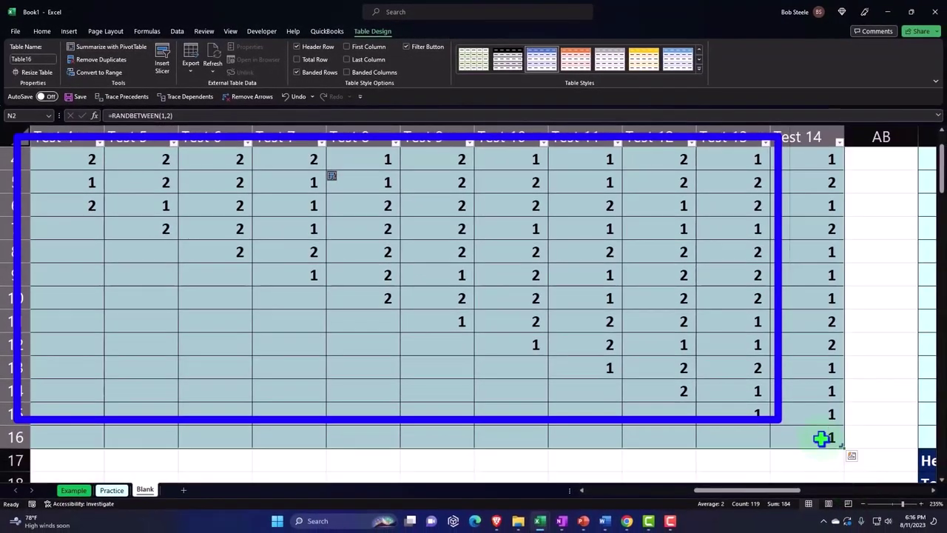
{"action": "key", "text": "ctrl+c"}
Step: Paste the copied test results as values into AD2 of the practice area
{"action": "left_click_drag", "start_coordinate": [789, 493], "coordinate": [877, 493]}
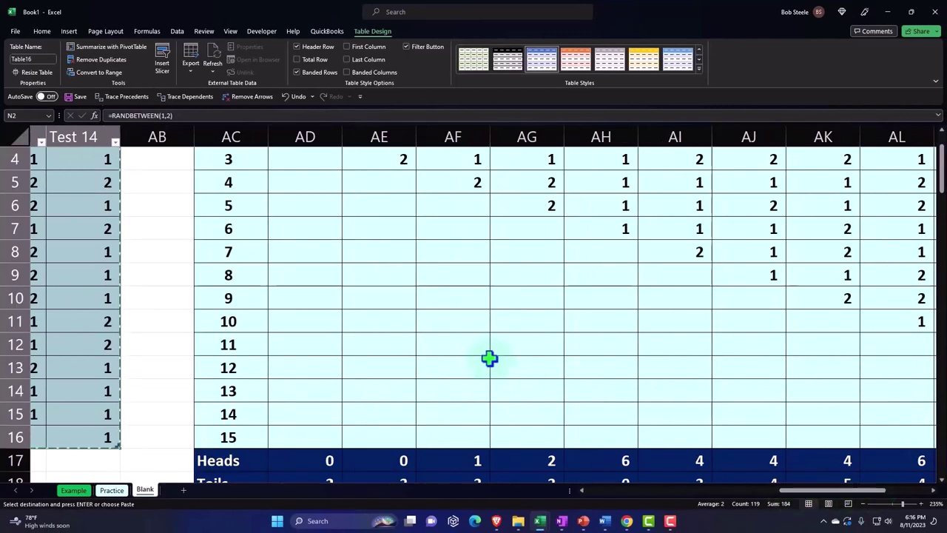
{"action": "scroll", "coordinate": [488, 358], "scroll_direction": "up", "scroll_amount": 1}
{"action": "left_click", "coordinate": [302, 181]}
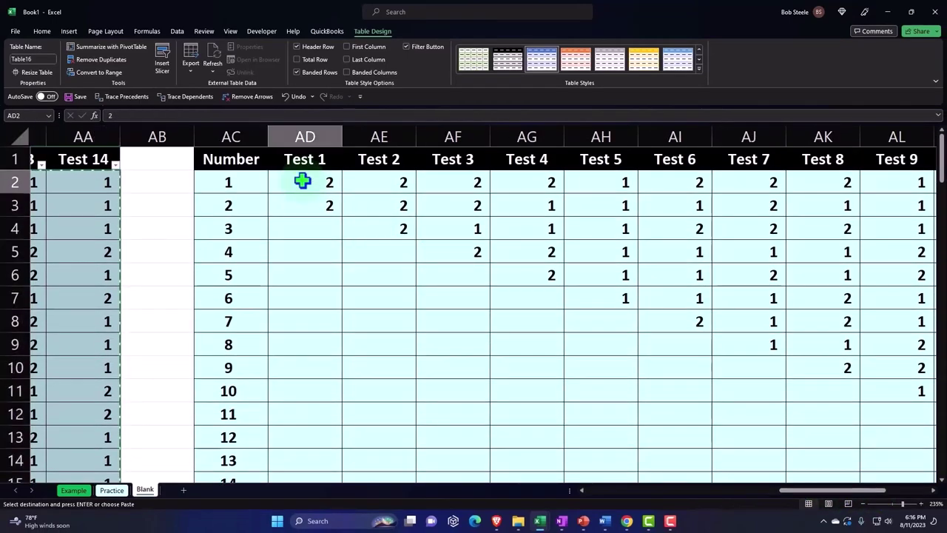
{"action": "right_click", "coordinate": [302, 181]}
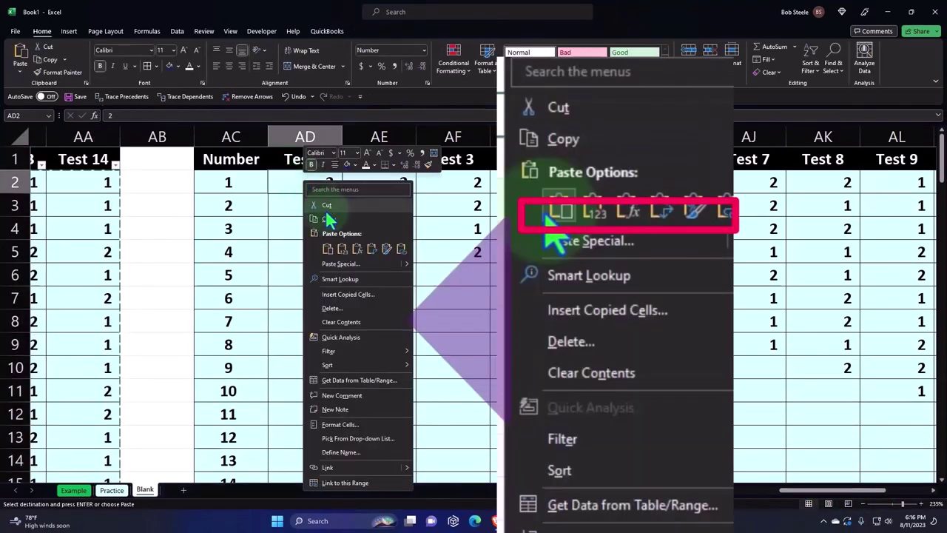
{"action": "left_click", "coordinate": [342, 248]}
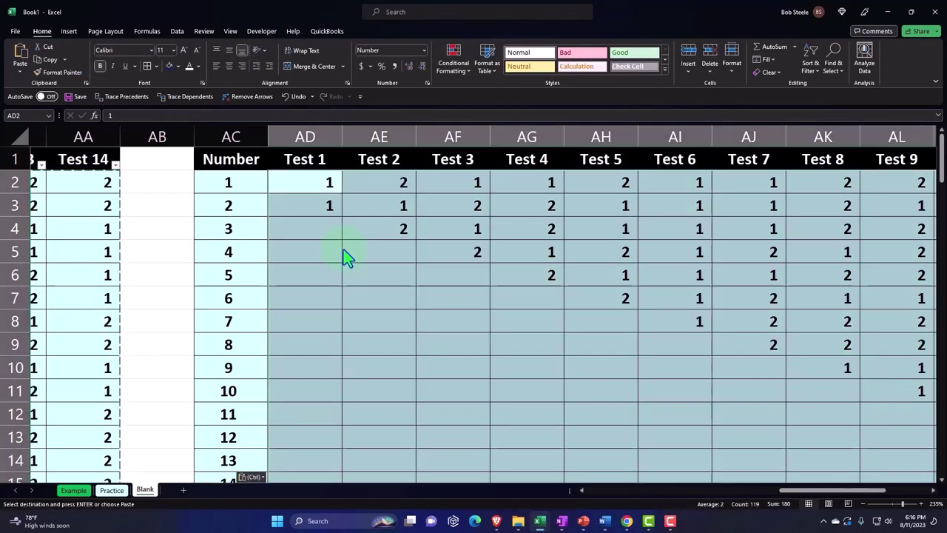
{"action": "left_click", "coordinate": [345, 251]}
Step: Check the updated Heads counts and % Heads results along the summary rows
{"action": "scroll", "coordinate": [346, 252], "scroll_direction": "down", "scroll_amount": 2}
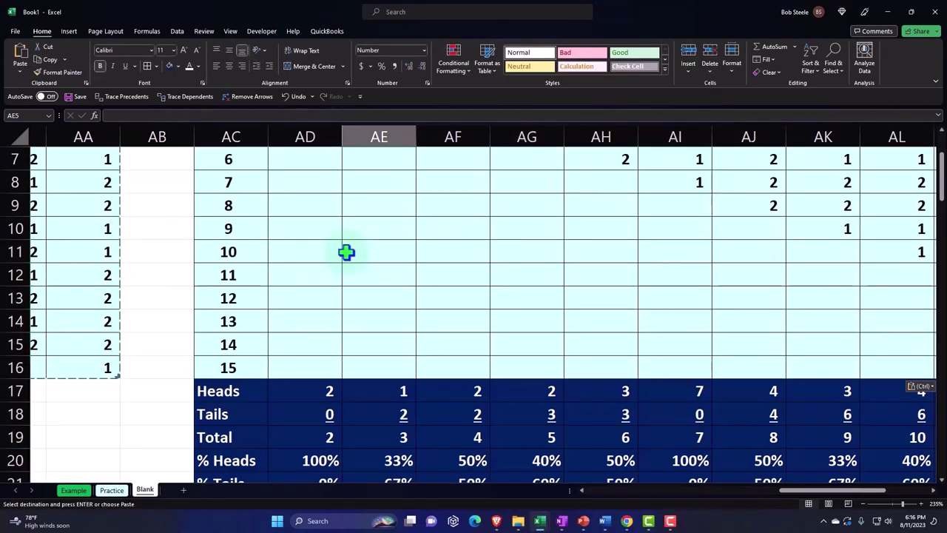
{"action": "scroll", "coordinate": [347, 253], "scroll_direction": "down", "scroll_amount": 2}
{"action": "left_click", "coordinate": [323, 252]}
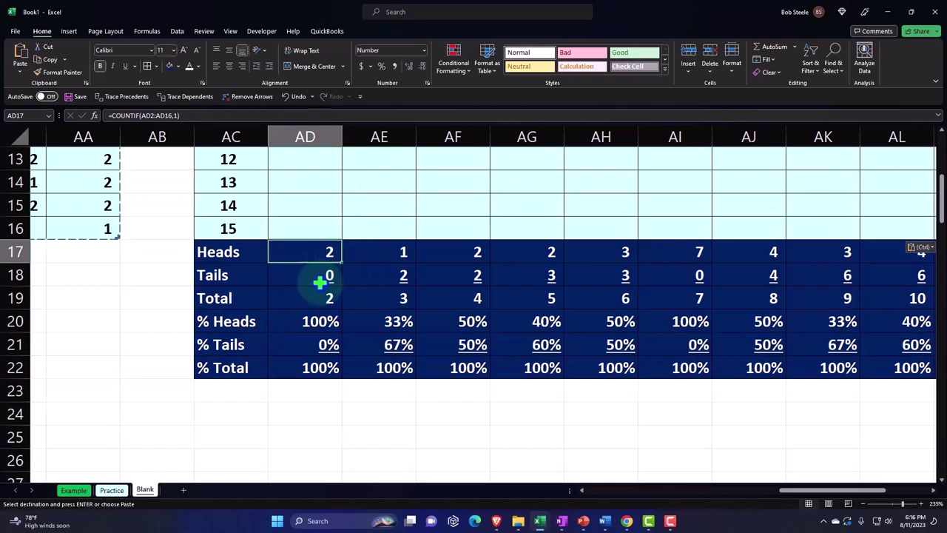
{"action": "key", "text": "Right"}
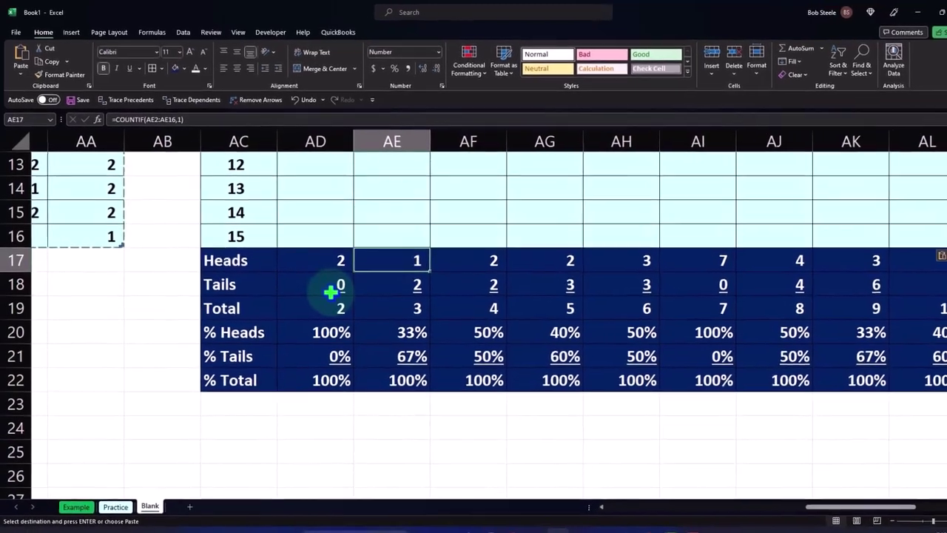
{"action": "key", "text": "Down"}
{"action": "key", "text": "Down"}
{"action": "key", "text": "Down"}
{"action": "key", "text": "Right"}
{"action": "key", "text": "Right"}
{"action": "key", "text": "Right"}
{"action": "key", "text": "Right"}
{"action": "key", "text": "Right"}
{"action": "key", "text": "Right"}
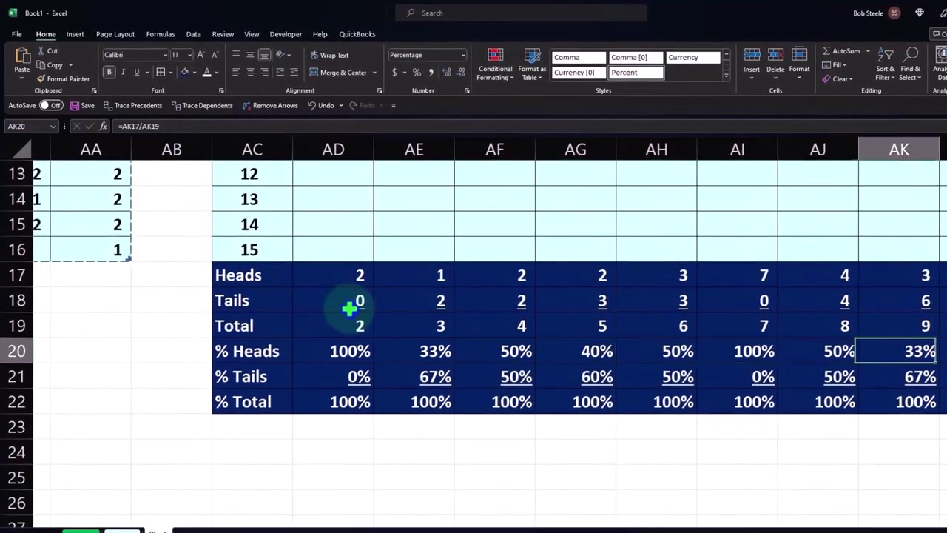
{"action": "key", "text": "Right"}
{"action": "key", "text": "Right"}
{"action": "key", "text": "Right"}
{"action": "key", "text": "Right"}
{"action": "key", "text": "Right"}
{"action": "key", "text": "Right"}
{"action": "key", "text": "Right"}
{"action": "key", "text": "Right"}
{"action": "key", "text": "Right"}
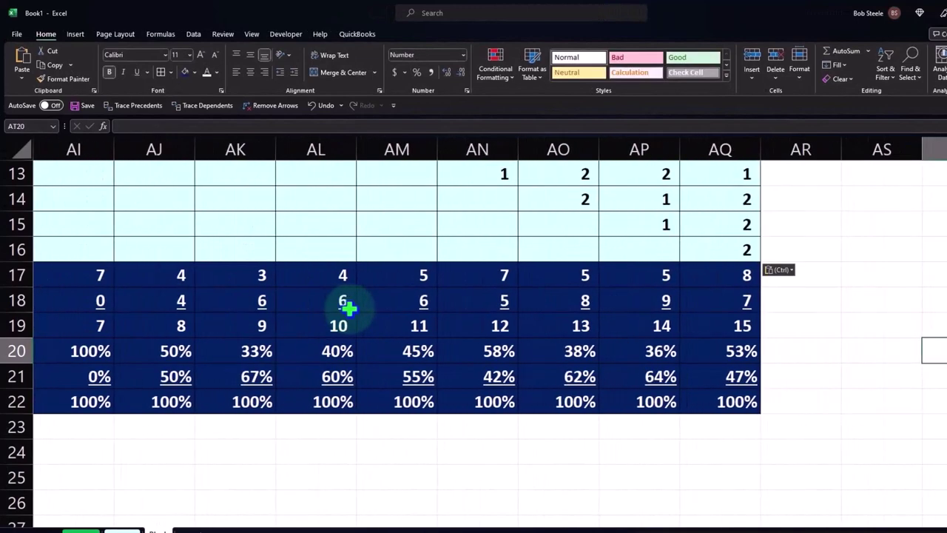
{"action": "scroll", "coordinate": [348, 307], "scroll_direction": "up", "scroll_amount": 4}
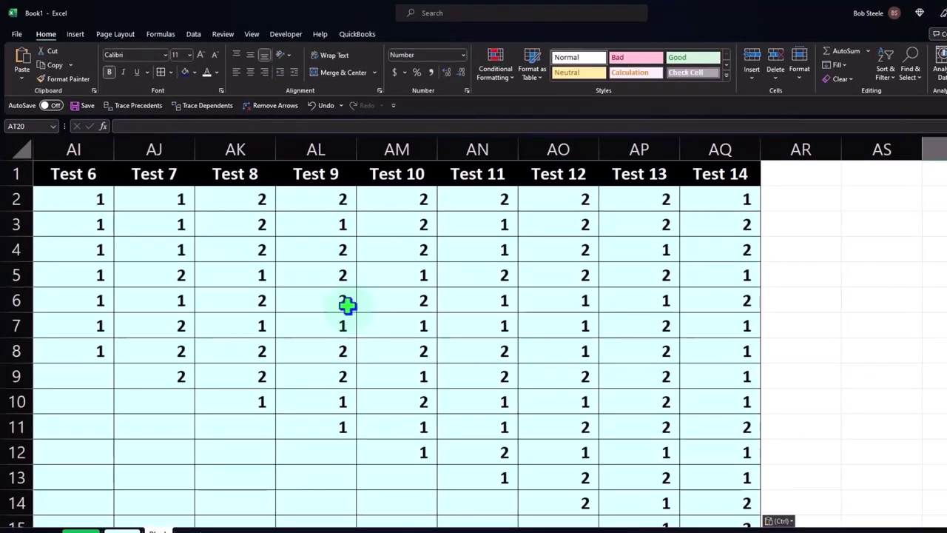
Step: Narrow the empty spacer column AB to width 3
{"action": "left_click", "coordinate": [450, 239]}
{"action": "key", "text": "Left"}
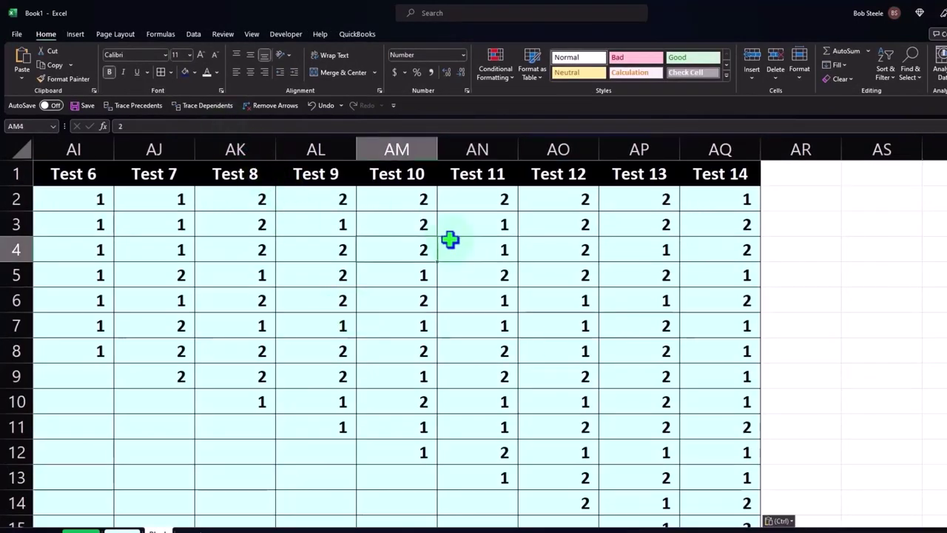
{"action": "key", "text": "Left"}
{"action": "key", "text": "Left"}
{"action": "key", "text": "Left"}
{"action": "key", "text": "Left"}
{"action": "key", "text": "Left"}
{"action": "key", "text": "Left"}
{"action": "key", "text": "Left"}
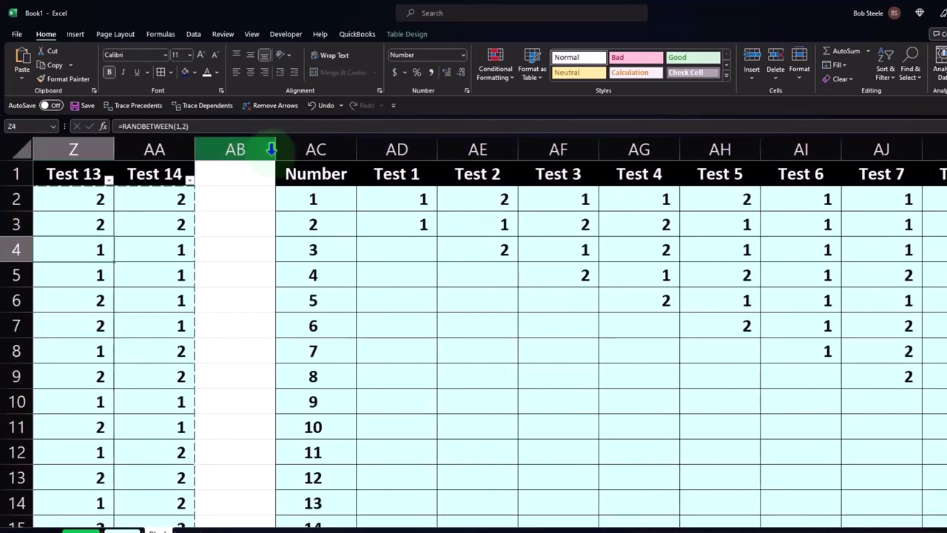
{"action": "left_click_drag", "start_coordinate": [276, 149], "coordinate": [208, 148]}
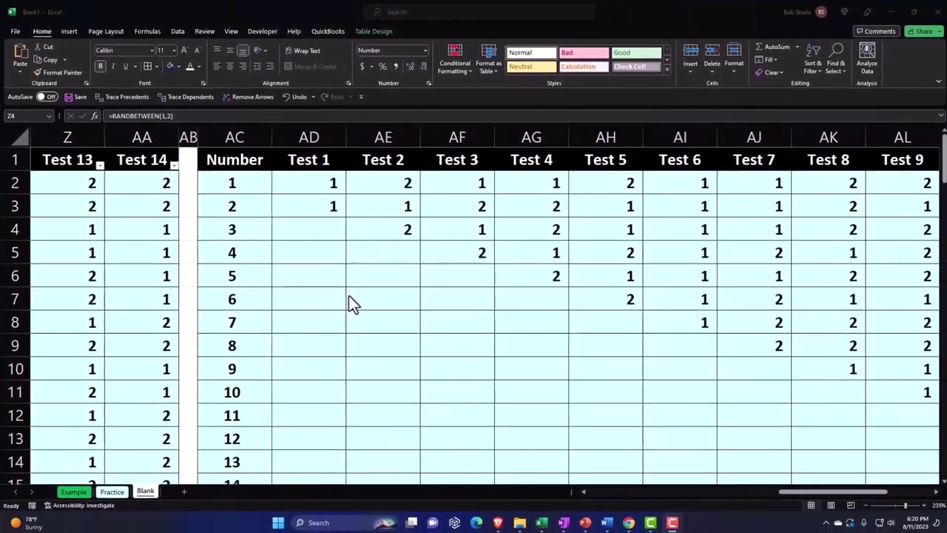